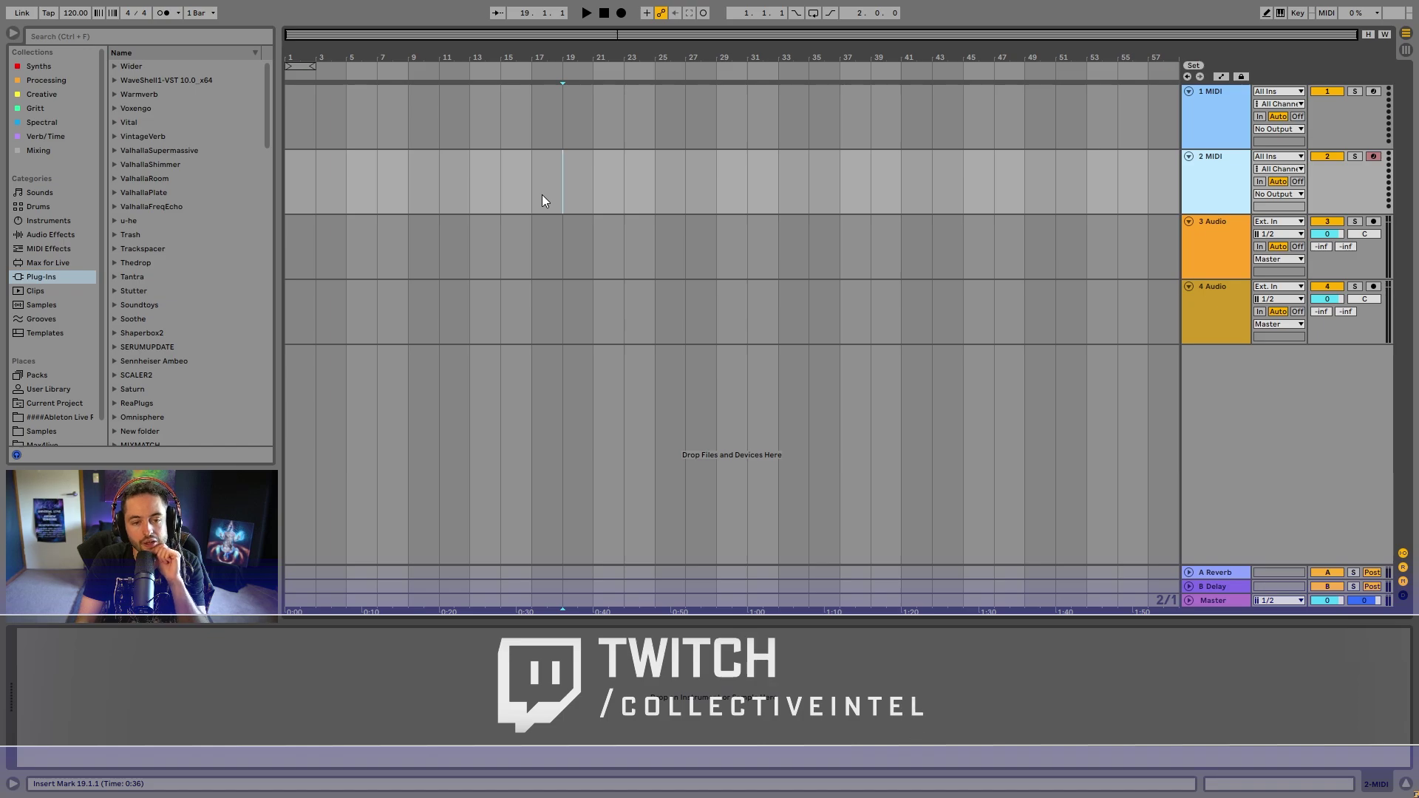
# Practise selecting time ranges on the 2 MIDI track, ending with the four-bar range from bar 25 to 29
pyautogui.moveTo(530, 189); pyautogui.dragTo(688, 191)
pyautogui.moveTo(780, 189); pyautogui.dragTo(833, 190)
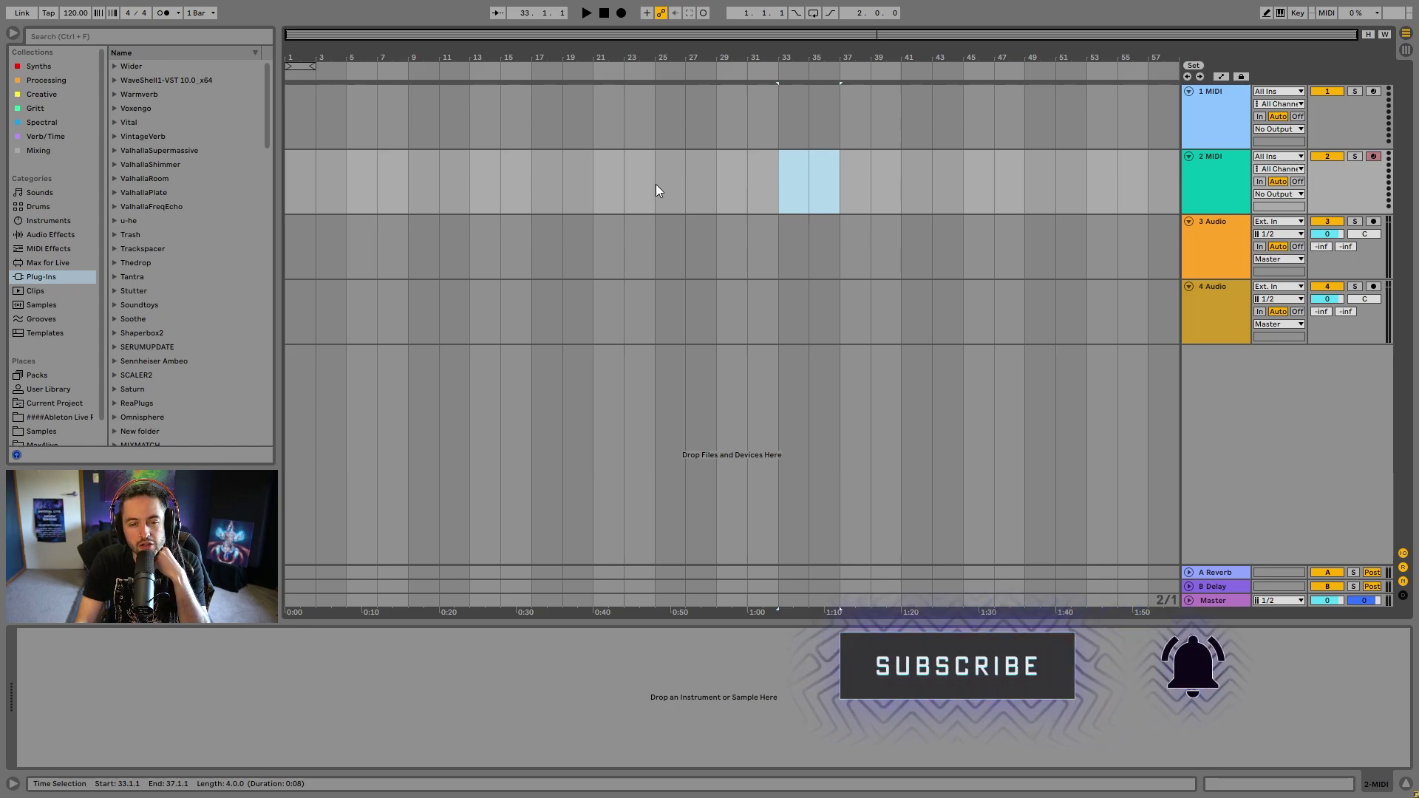
pyautogui.moveTo(656, 190); pyautogui.dragTo(721, 194)
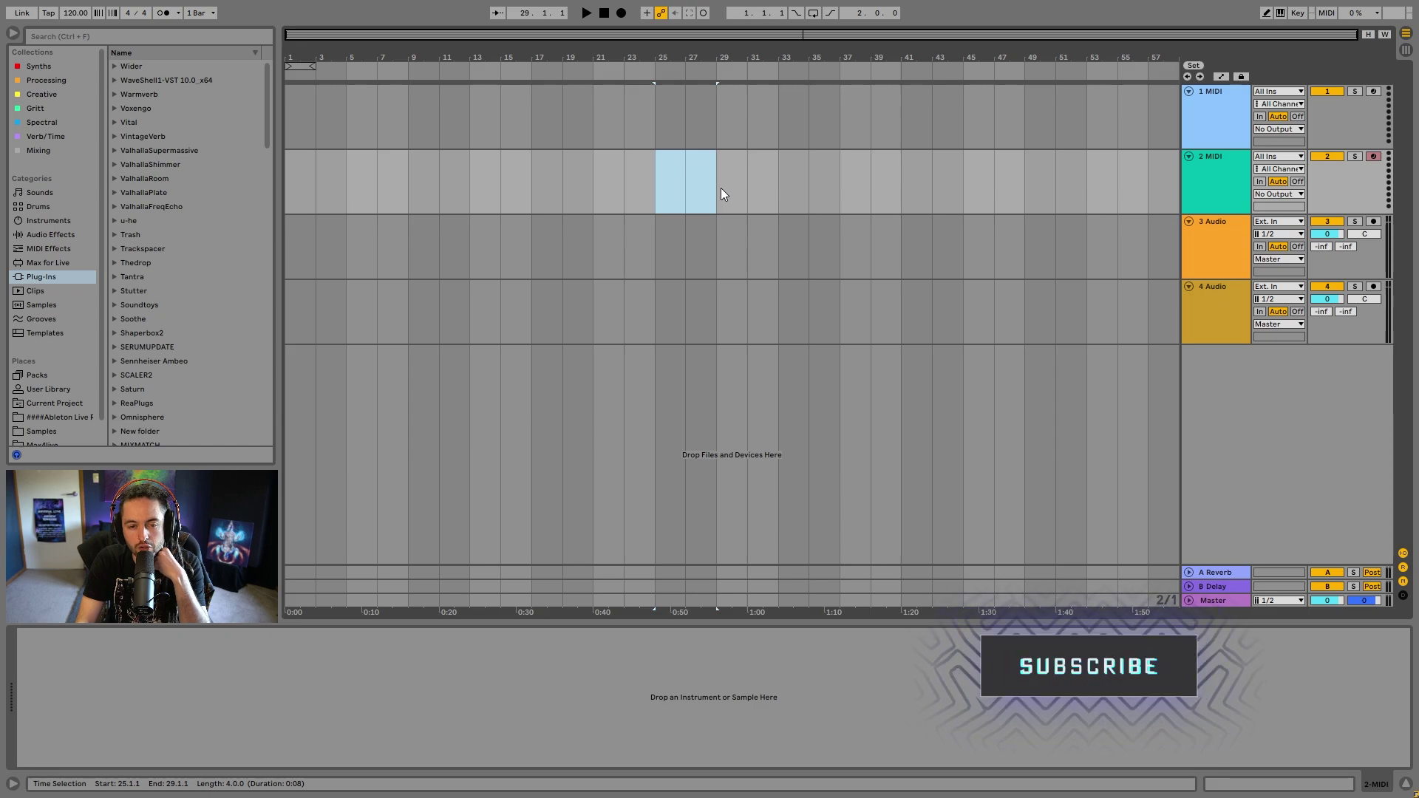
# Try a fixed 1/4 grid in the arrangement, and set the fixed grid to 1 Bar instead
pyautogui.rightClick(722, 189)
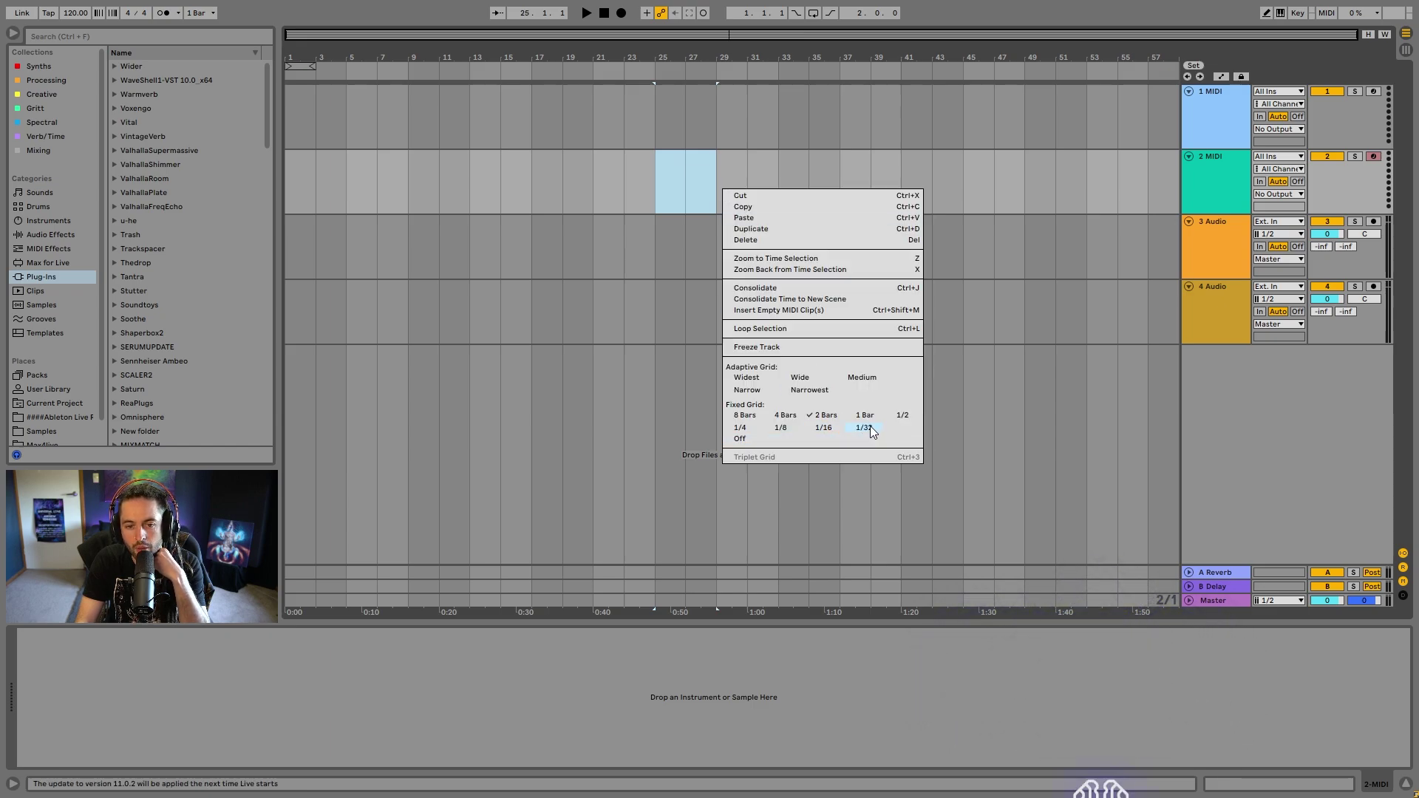
pyautogui.click(744, 430)
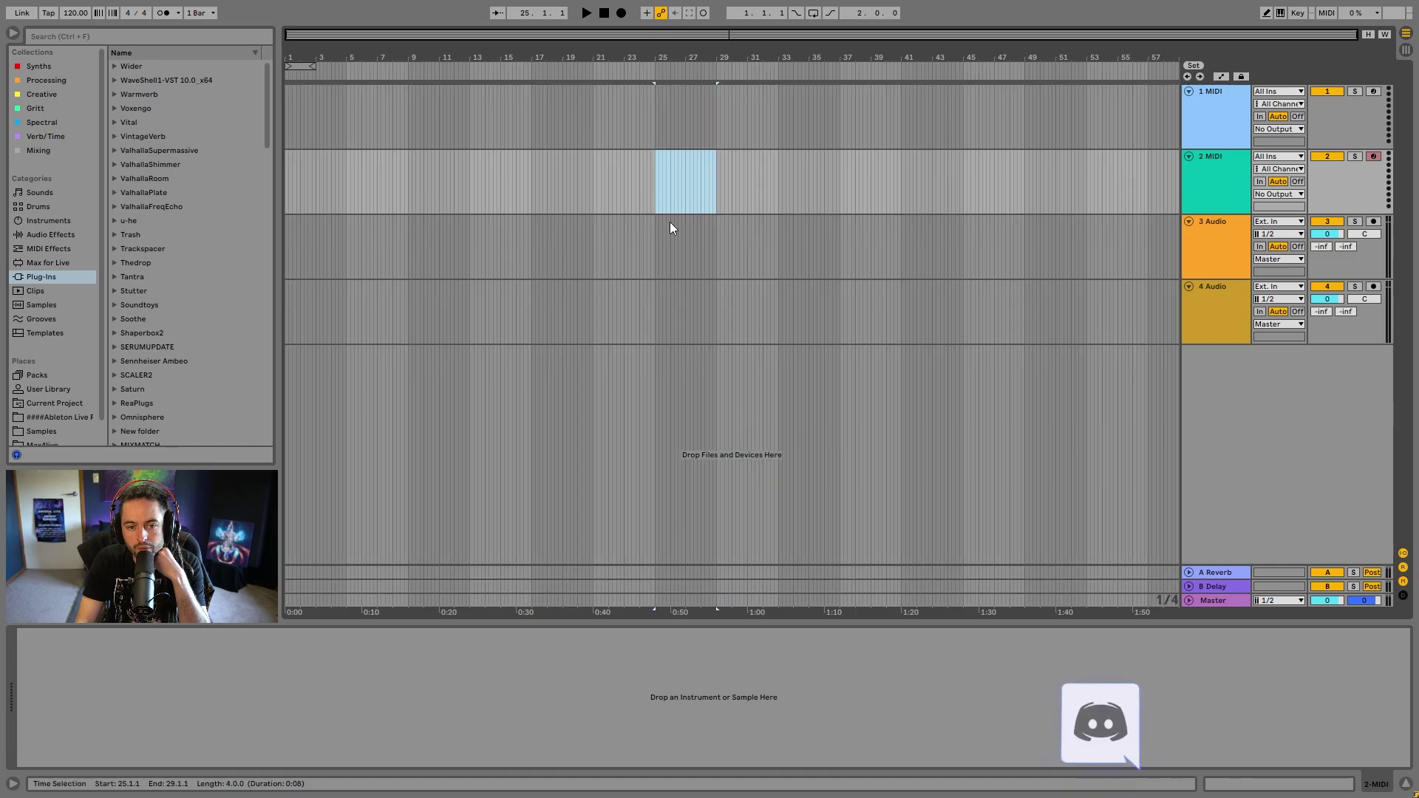
pyautogui.rightClick(680, 190)
pyautogui.click(829, 429)
# Select one bar at bar 25 on the 2 MIDI track and insert an empty MIDI clip there
pyautogui.moveTo(656, 200)
pyautogui.mouseDown()
pyautogui.moveTo(716, 201)
pyautogui.moveTo(712, 178)
pyautogui.moveTo(672, 186)
pyautogui.mouseUp()
pyautogui.rightClick(765, 206)
pyautogui.click(653, 183)
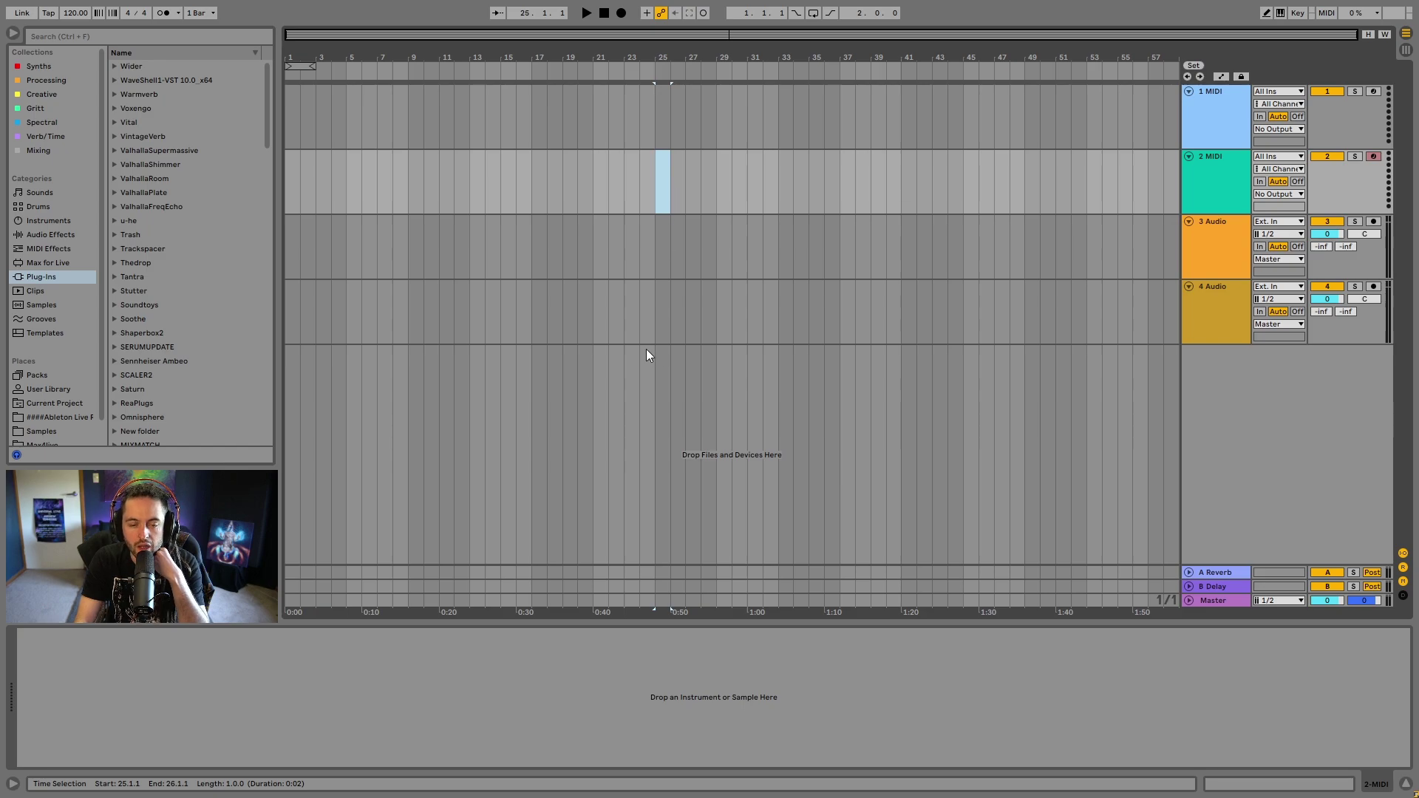
pyautogui.hotkey('ctrl', 'shift', 'm')
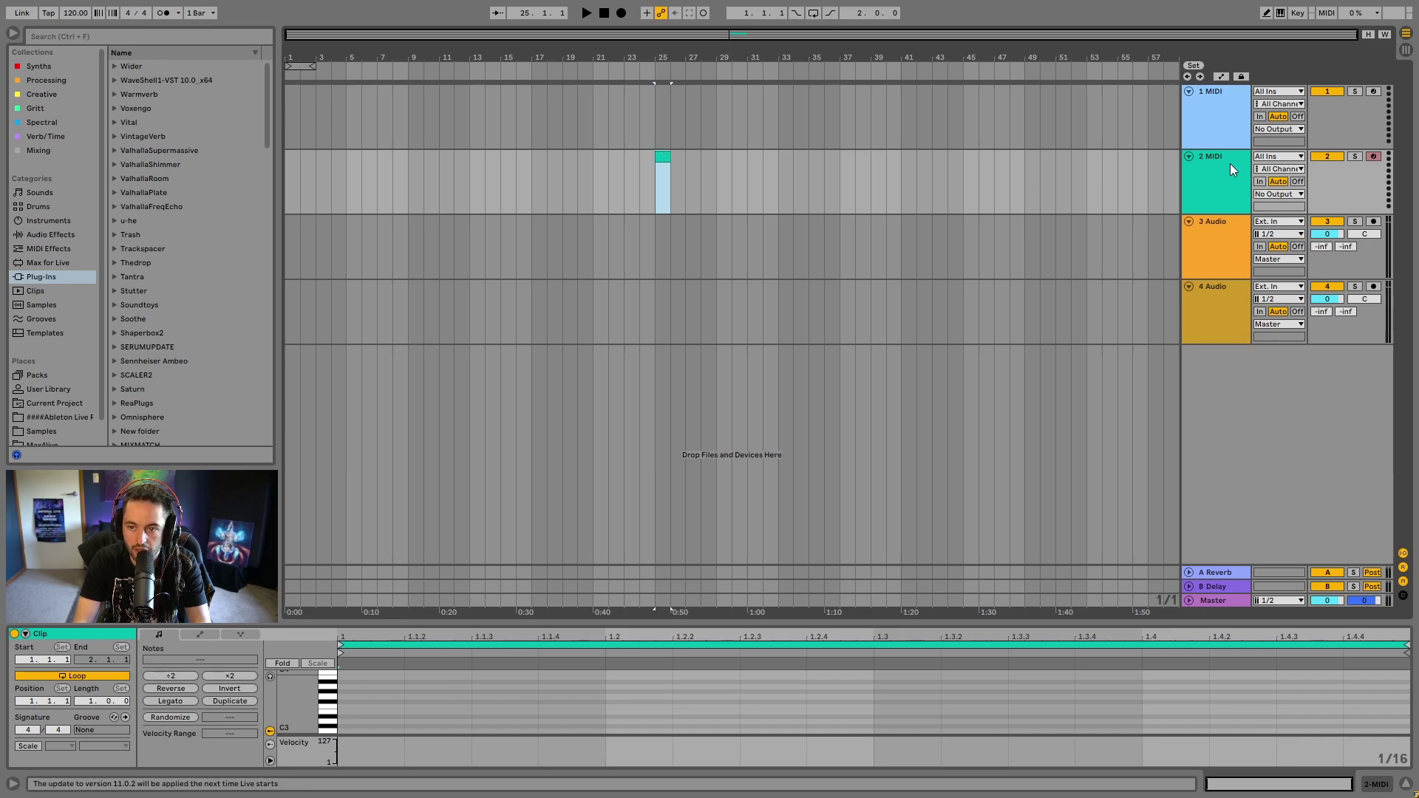
# Insert an empty one-bar MIDI clip at bar 29 on the 1 MIDI track and colour it magenta
pyautogui.click(725, 93)
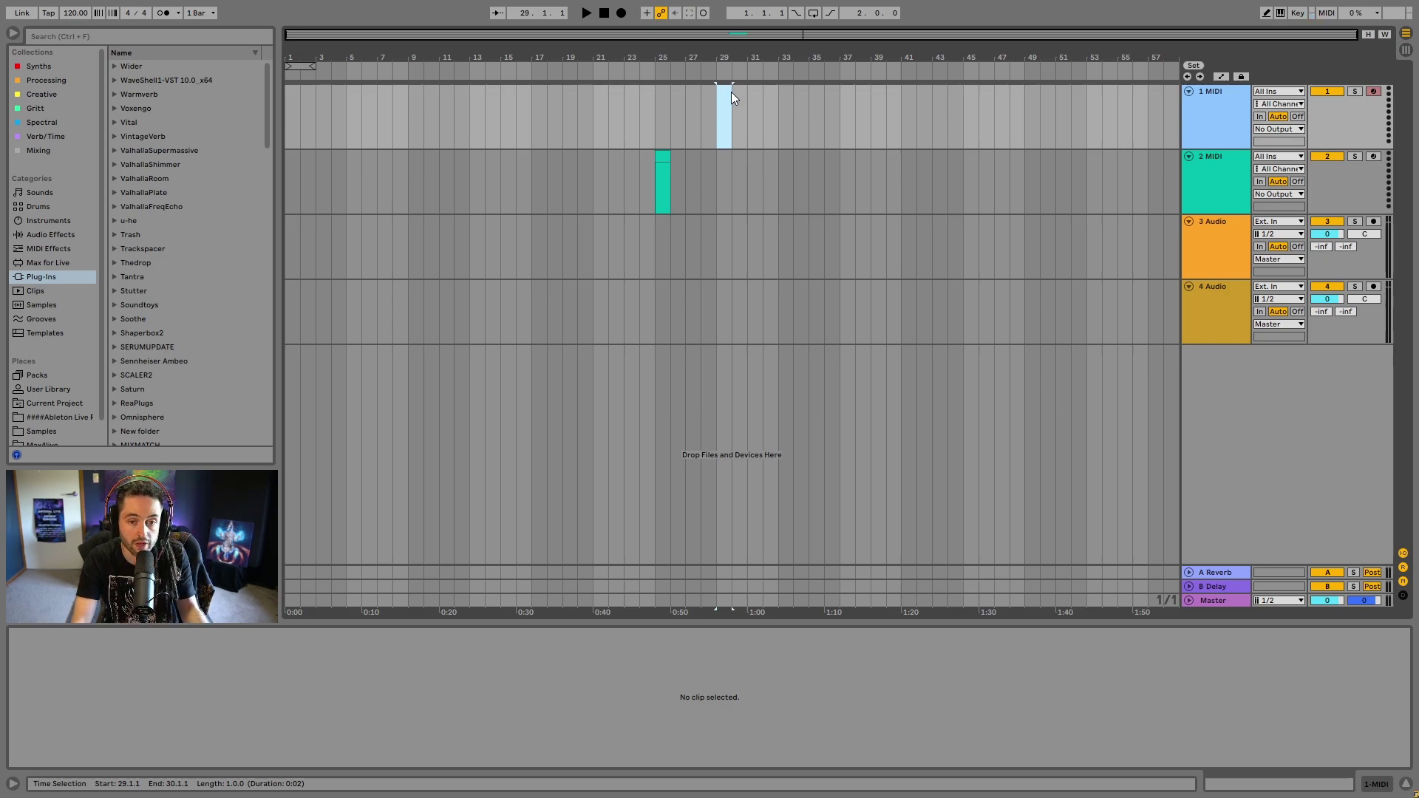
pyautogui.hotkey('ctrl', 'shift', 'm')
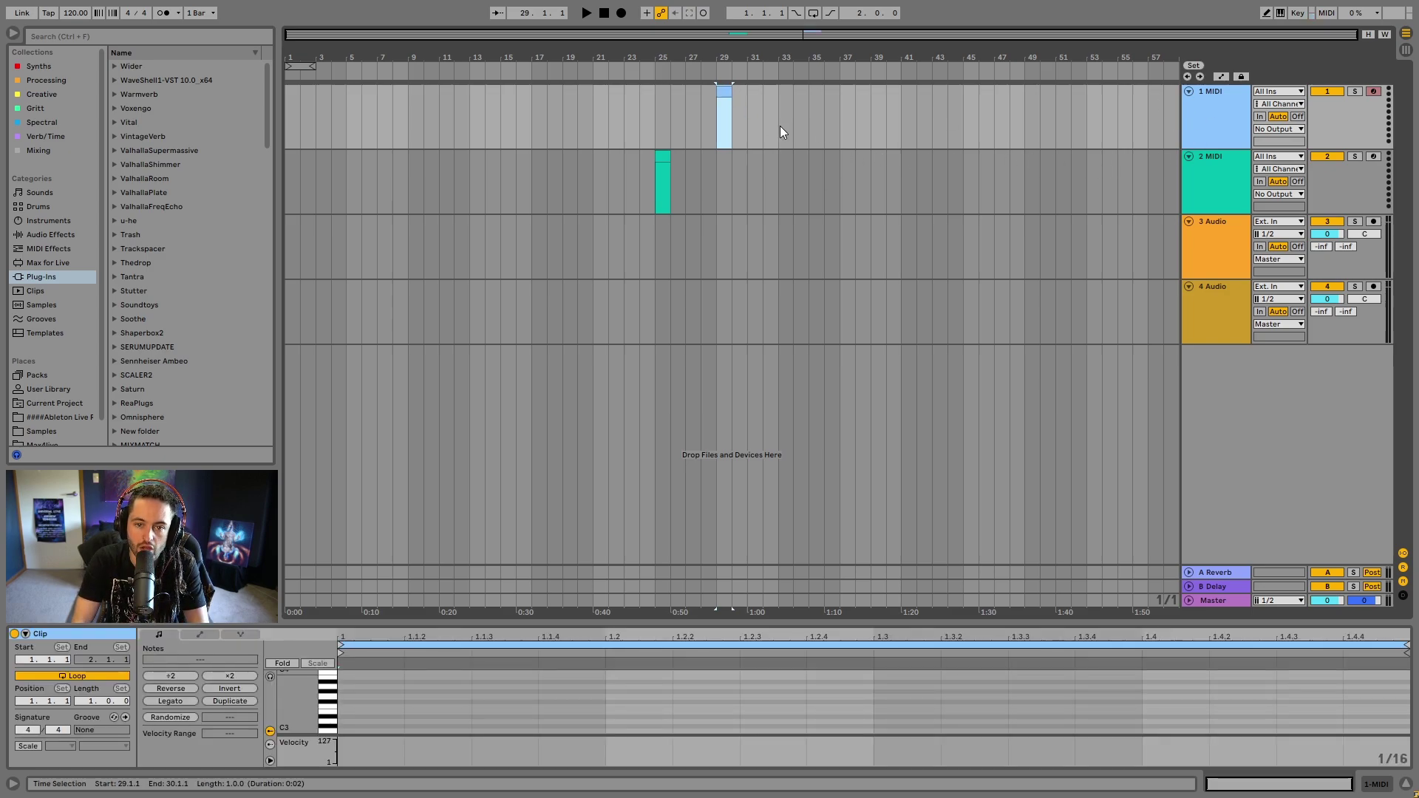
pyautogui.rightClick(722, 89)
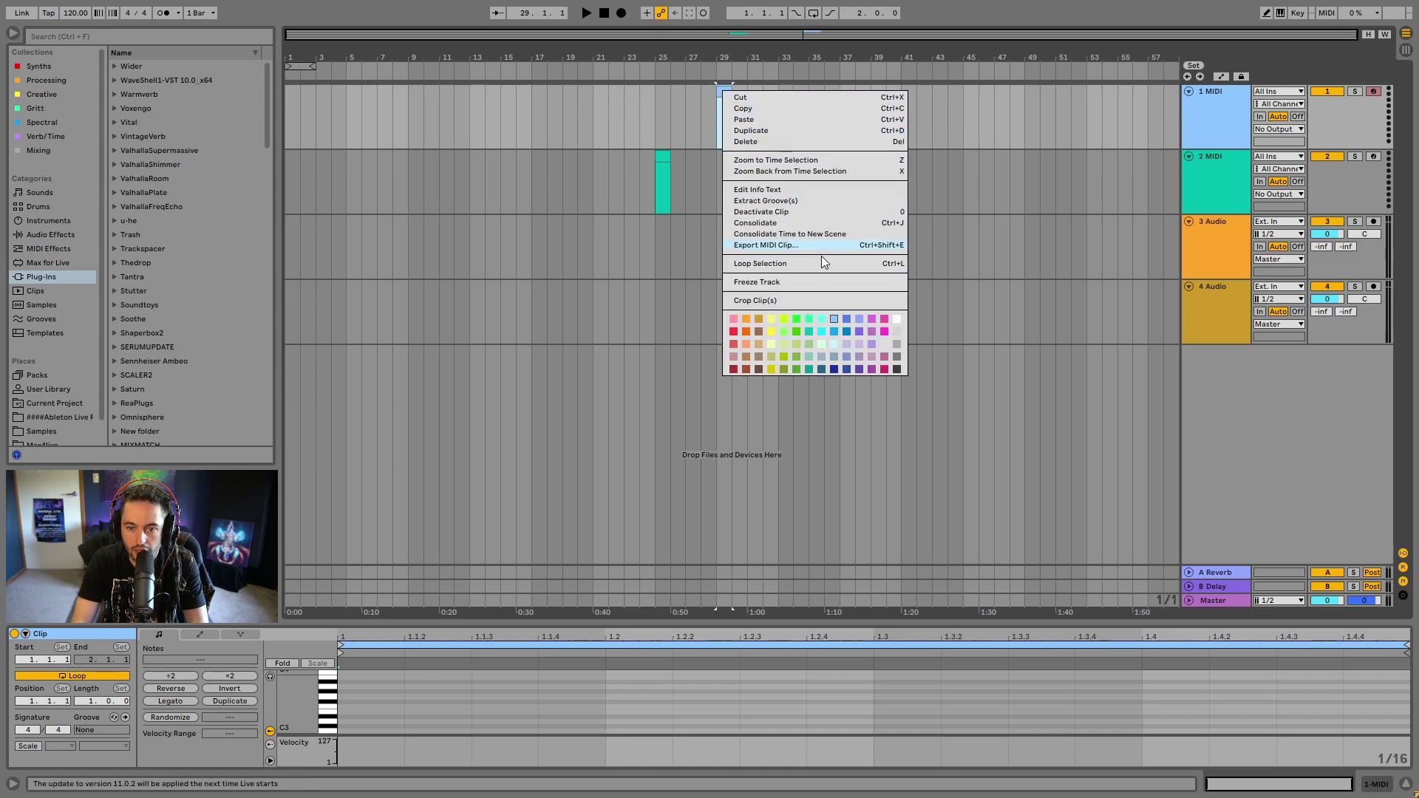
pyautogui.click(885, 319)
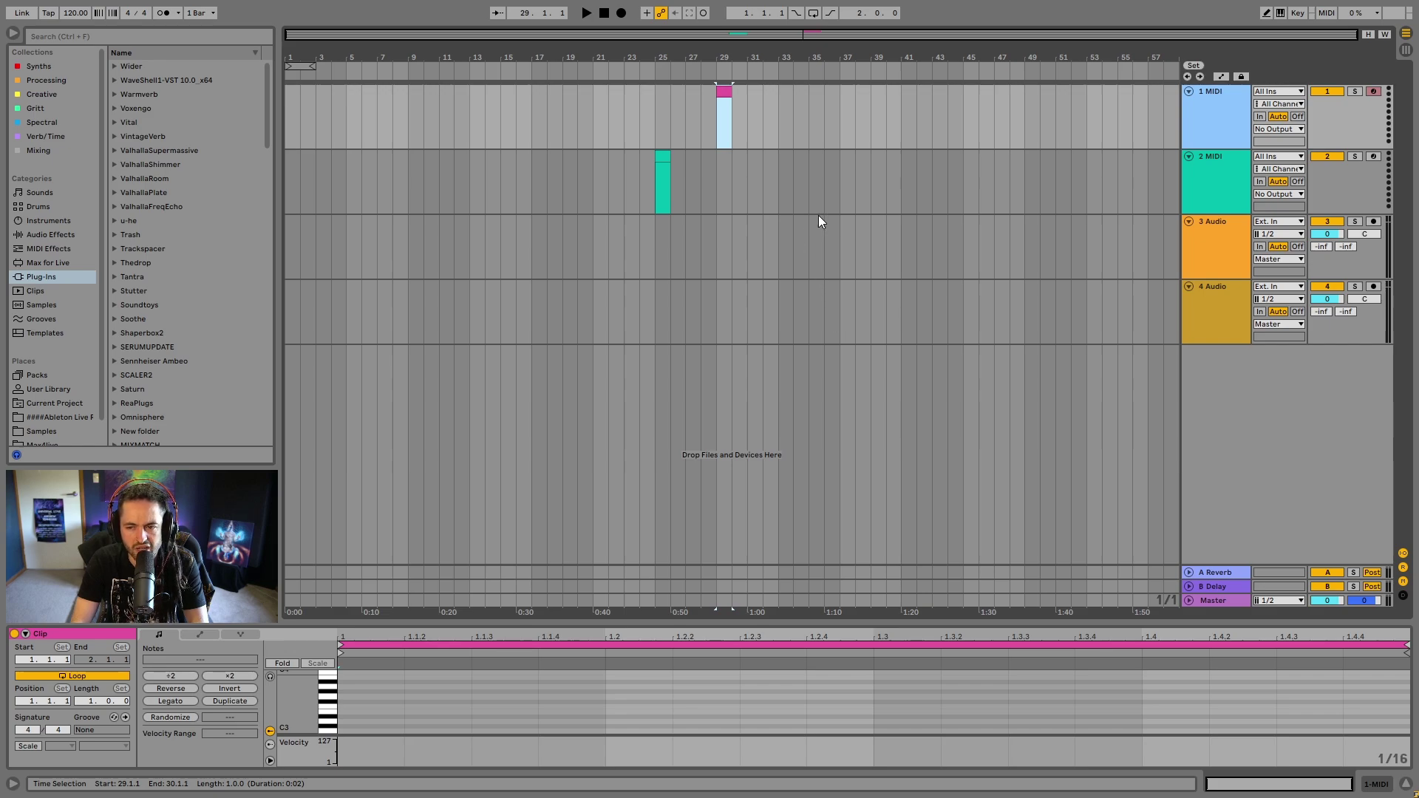
pyautogui.click(785, 111)
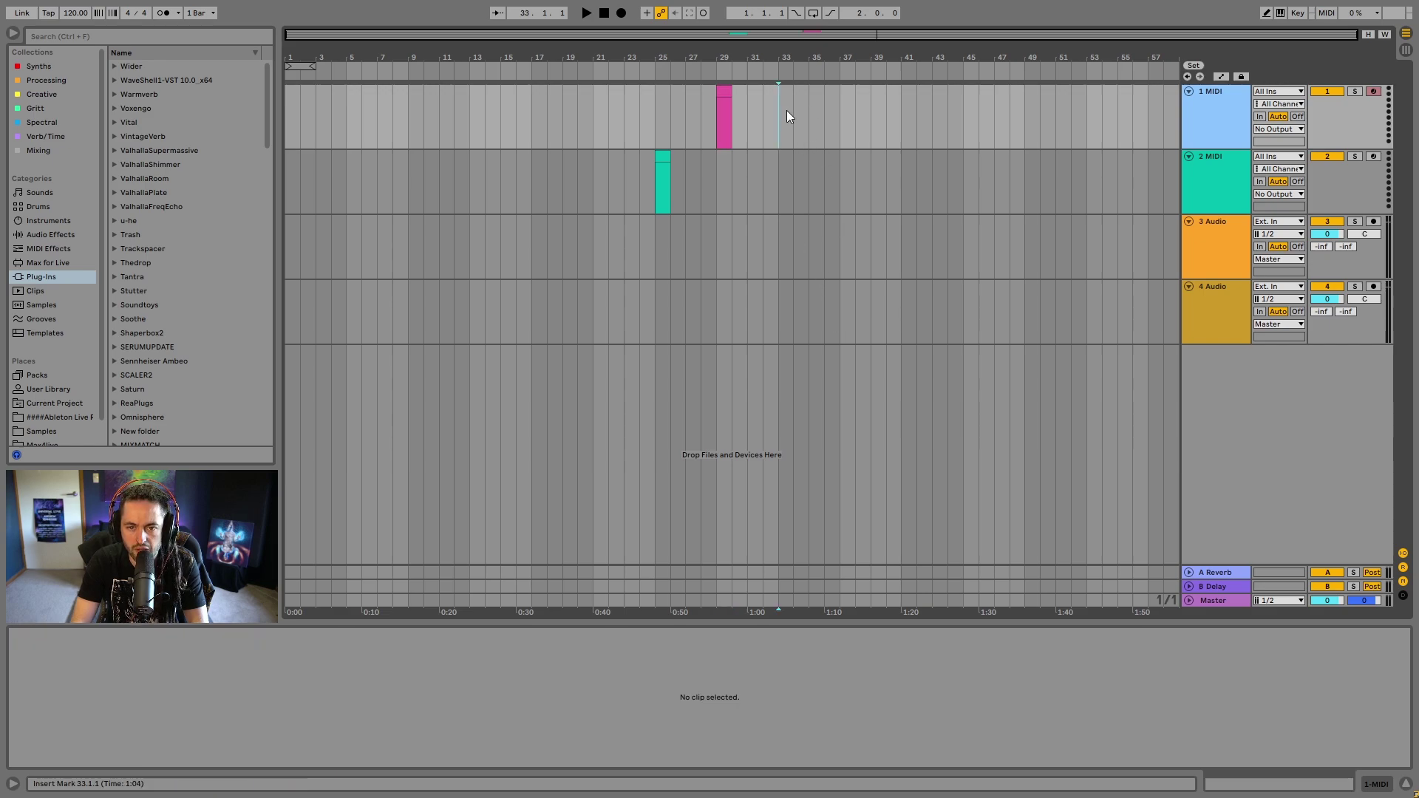
pyautogui.rightClick(785, 128)
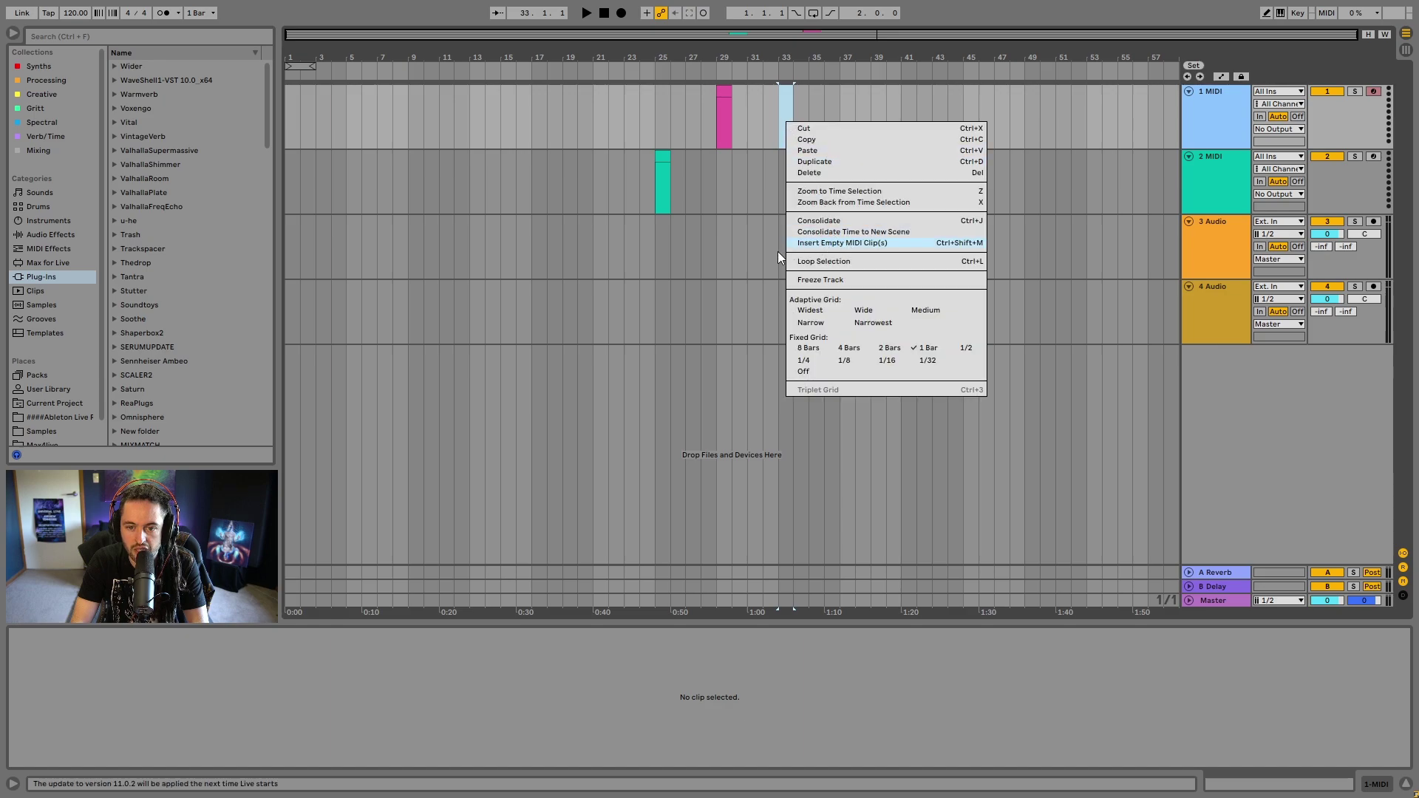
pyautogui.click(759, 197)
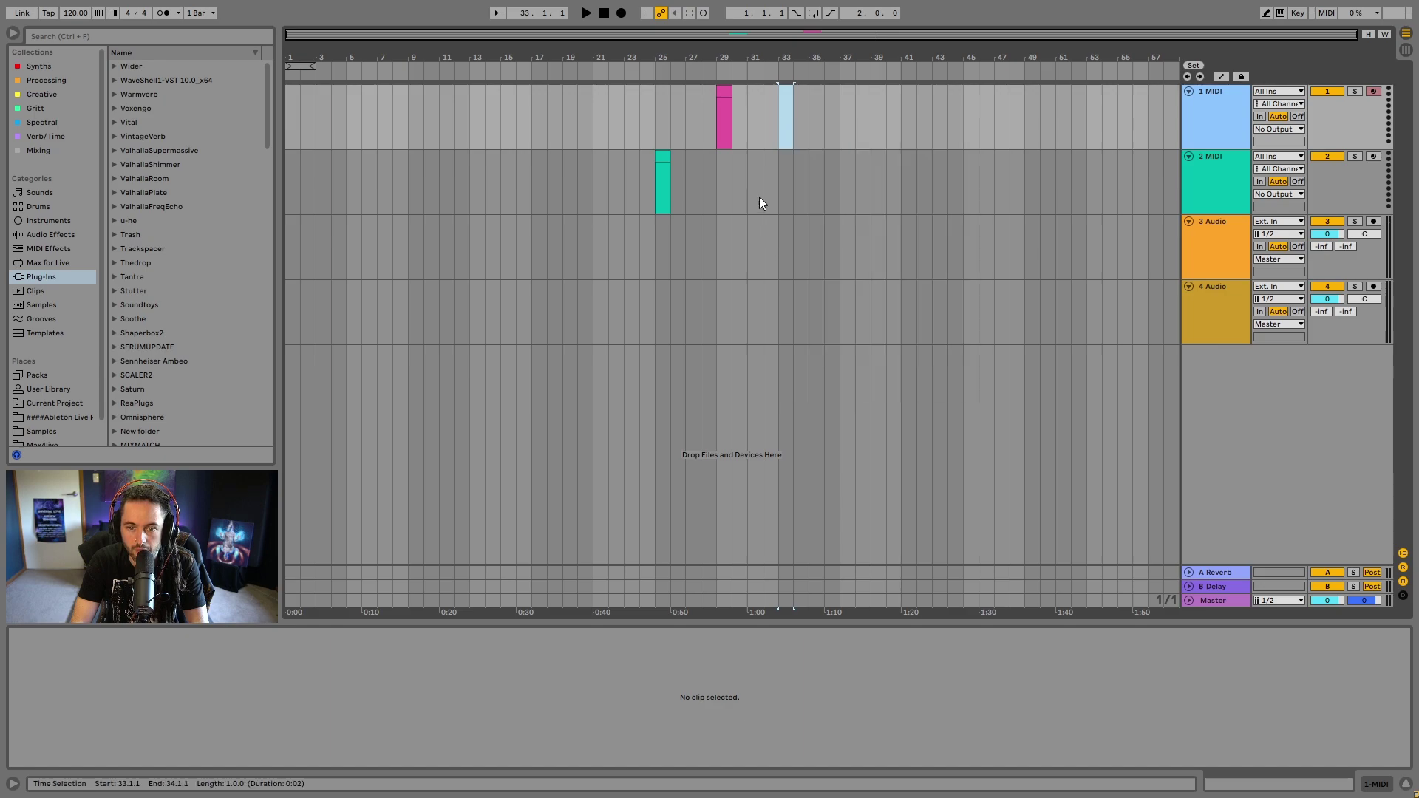
# Insert empty one-bar MIDI clips at bars 34, 40 and 46 on the 2 MIDI track and delete all three again
pyautogui.click(799, 171)
pyautogui.hotkey('ctrl', 'shift', 'm')
pyautogui.click(900, 182)
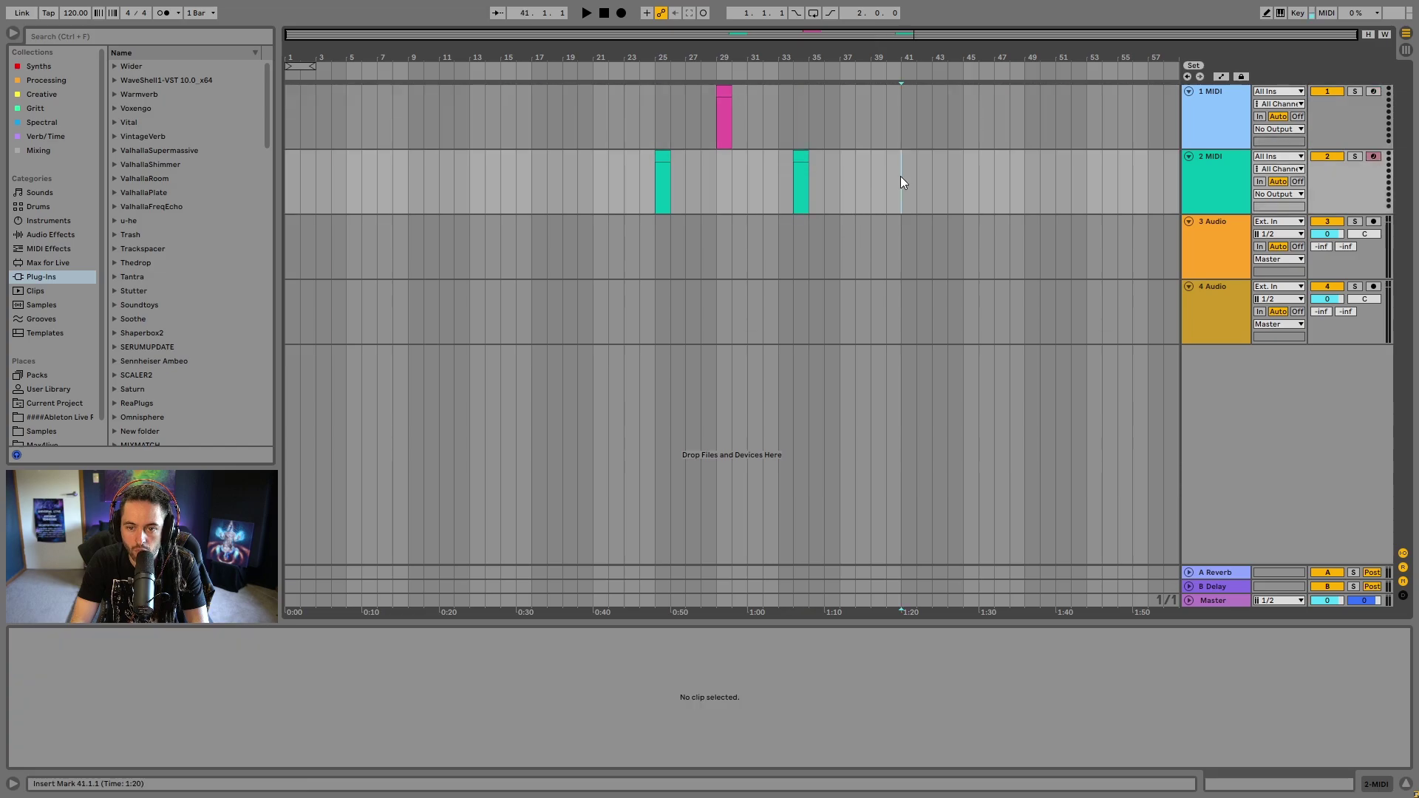
pyautogui.hotkey('ctrl', 'shift', 'm')
pyautogui.click(981, 188)
pyautogui.hotkey('ctrl', 'shift', 'm')
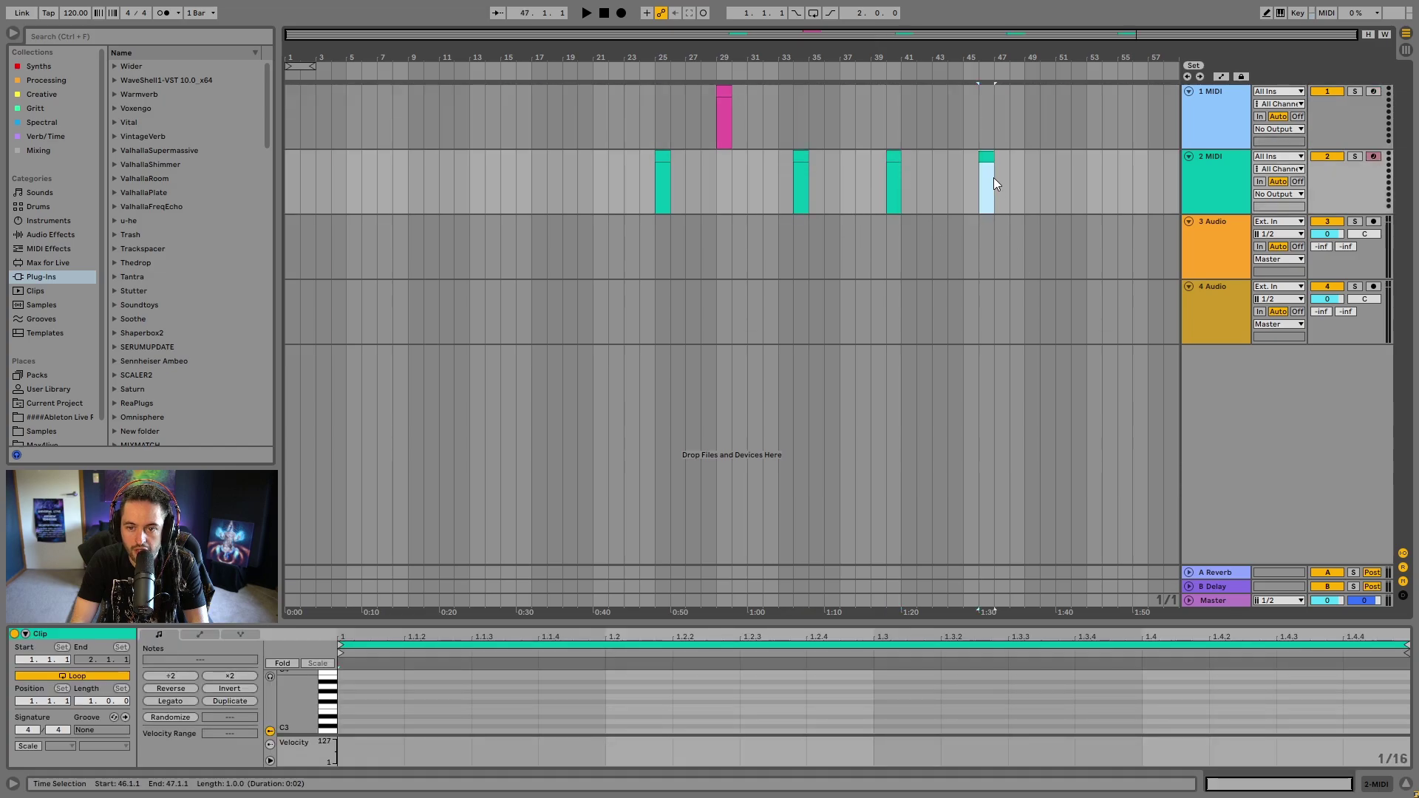
pyautogui.moveTo(1035, 176); pyautogui.dragTo(791, 170)
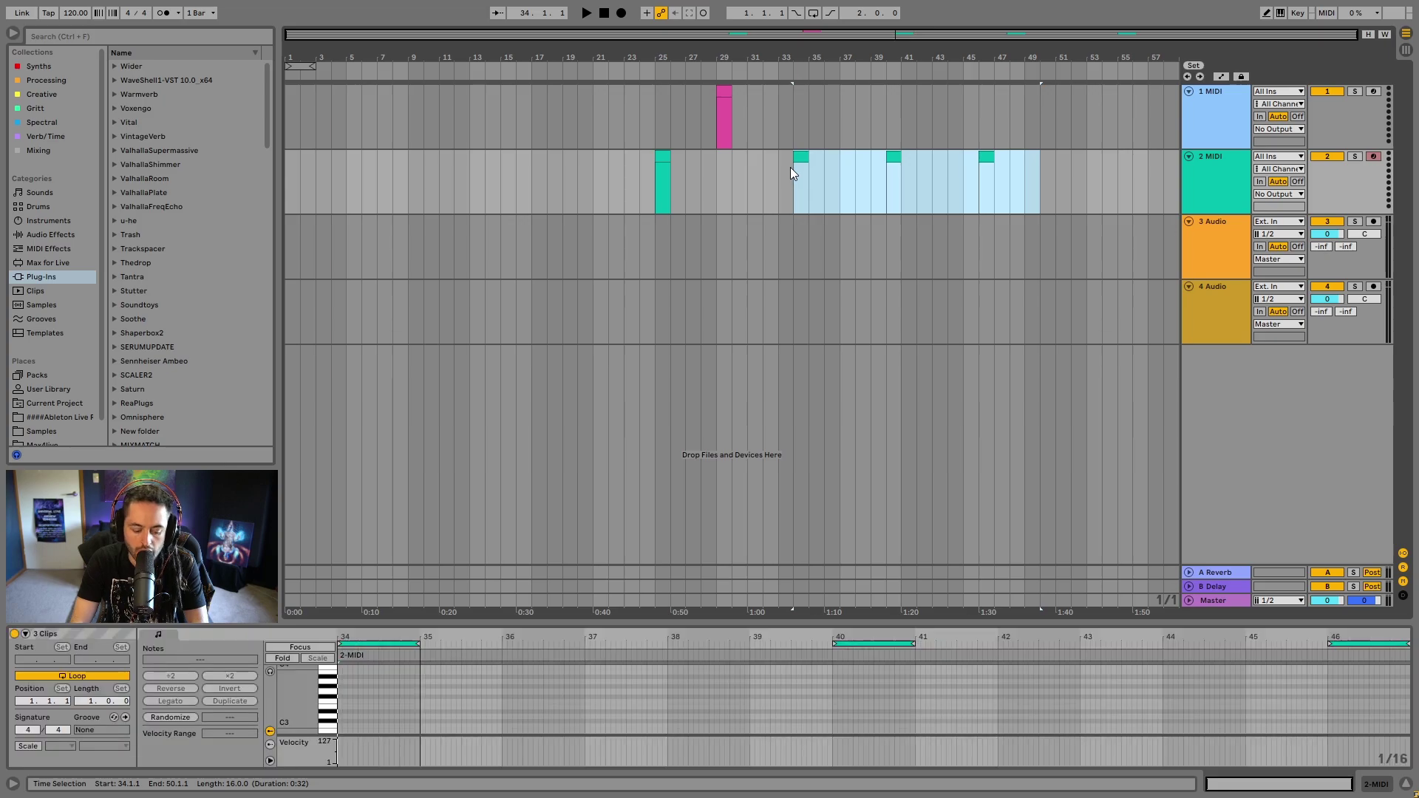
pyautogui.press('Delete')
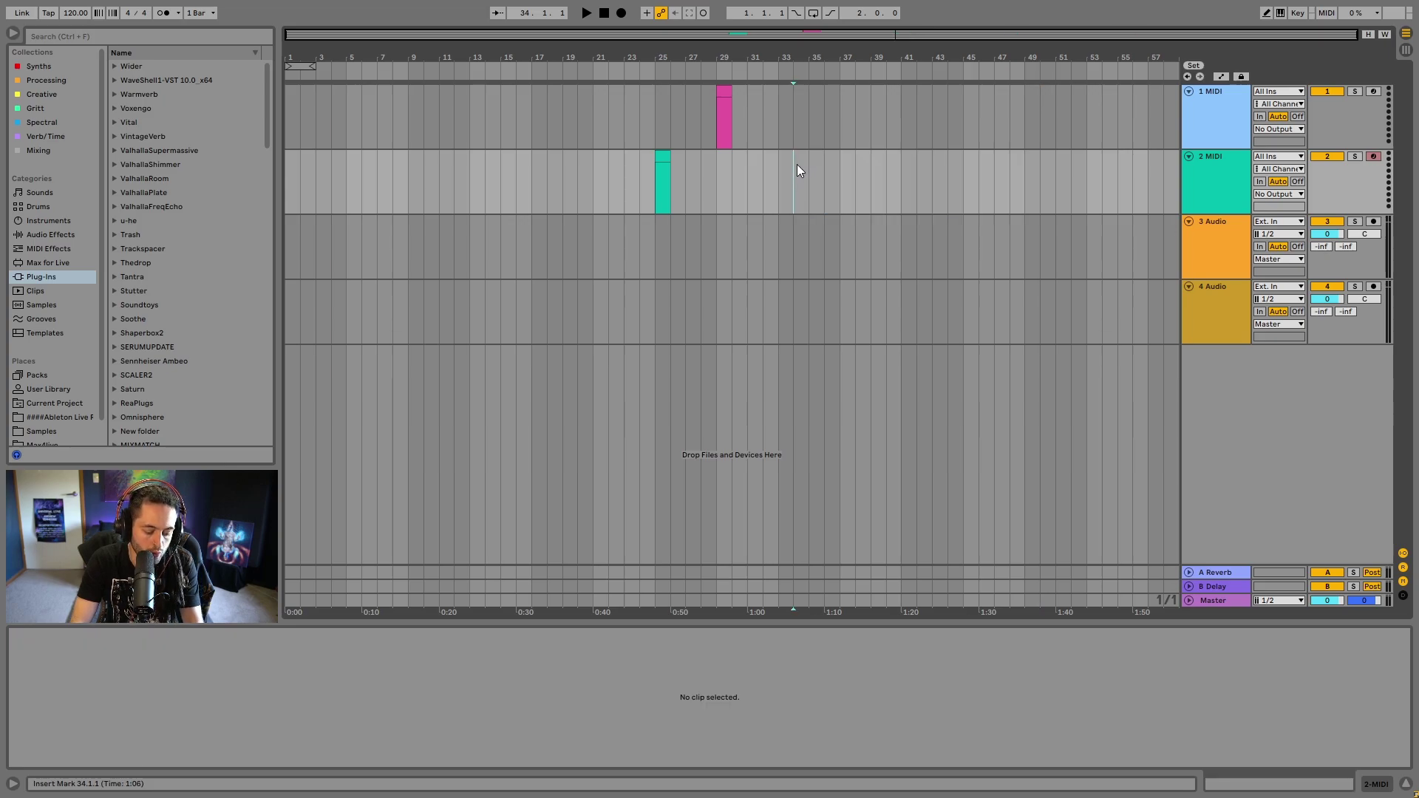
# Leave full-screen mode and look up the Insert Empty MIDI Clip(s) command with a time range selected on the 2 MIDI track
pyautogui.press('F11')
pyautogui.click(37, 24)
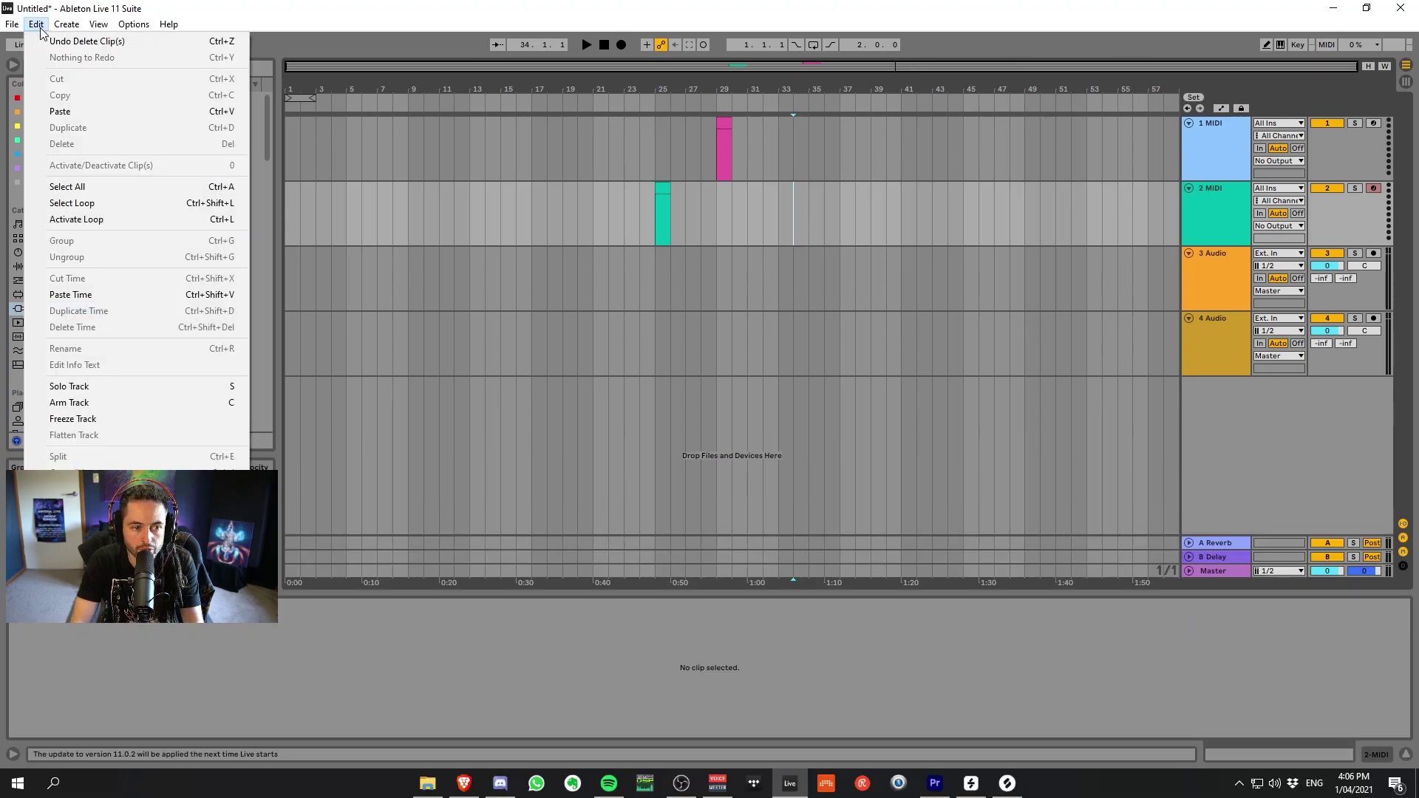
pyautogui.click(771, 230)
pyautogui.moveTo(770, 231); pyautogui.dragTo(788, 219)
pyautogui.click(37, 24)
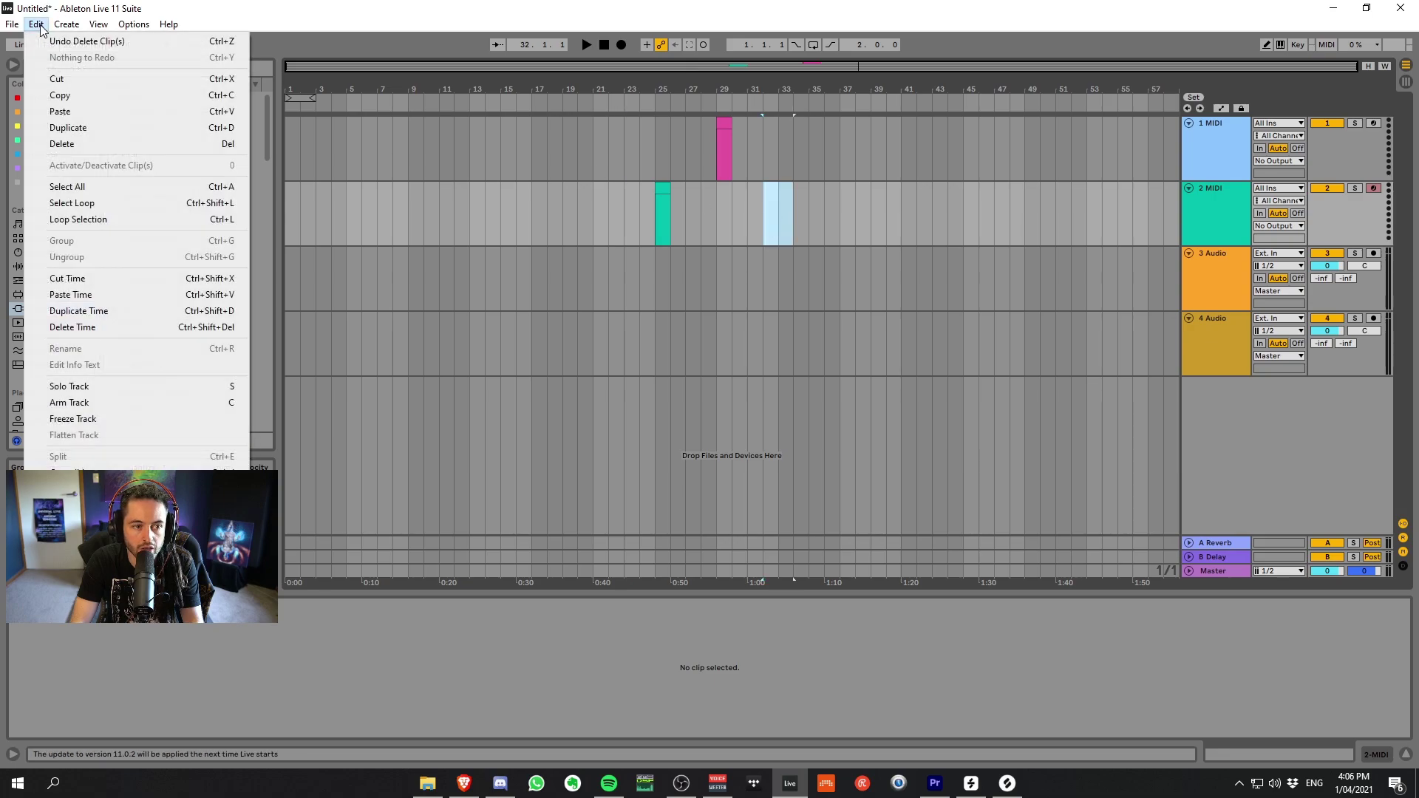
pyautogui.moveTo(72, 28)
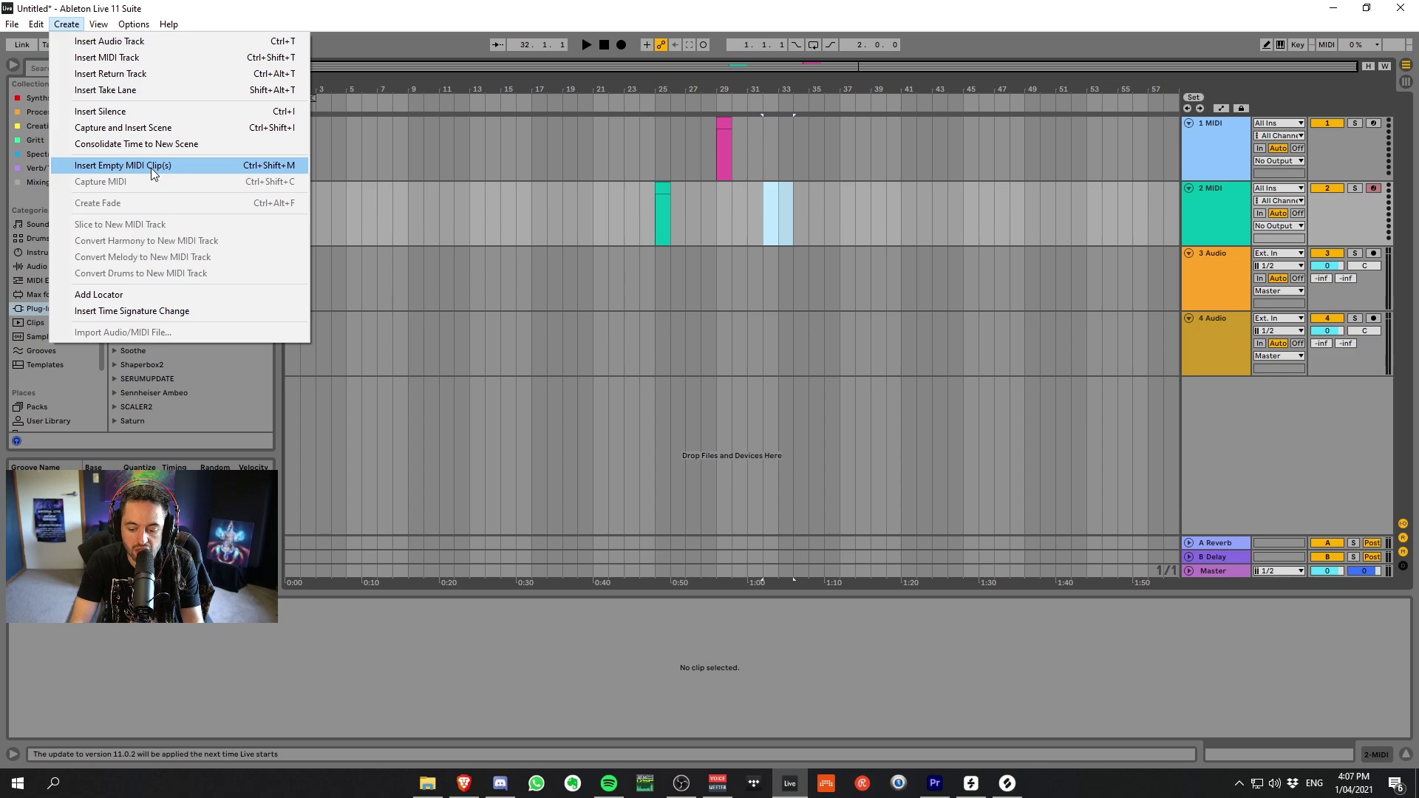
pyautogui.click(755, 223)
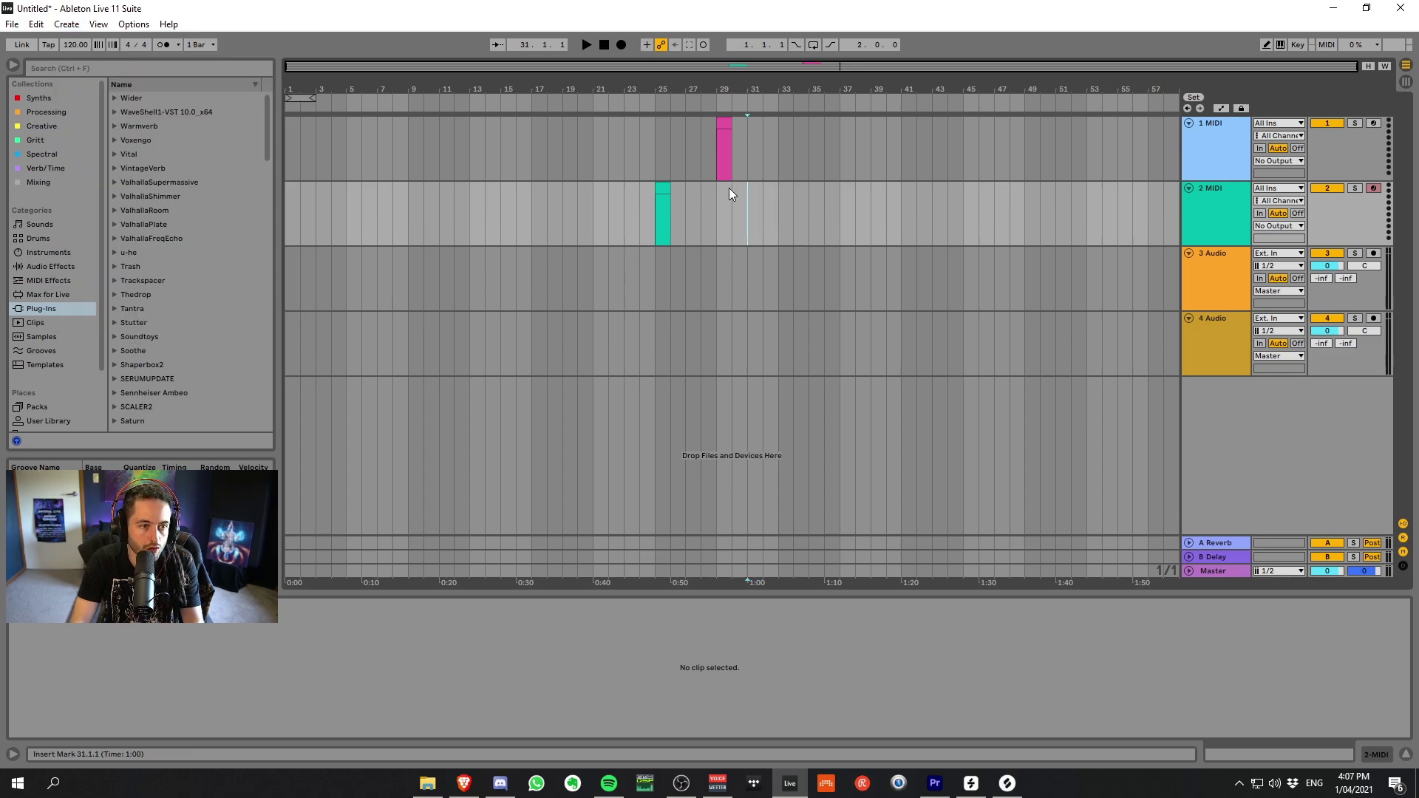
# Return to full-screen mode and insert an empty one-bar MIDI clip at bar 36 on the 2 MIDI track
pyautogui.press('F11')
pyautogui.moveTo(827, 185); pyautogui.dragTo(836, 187)
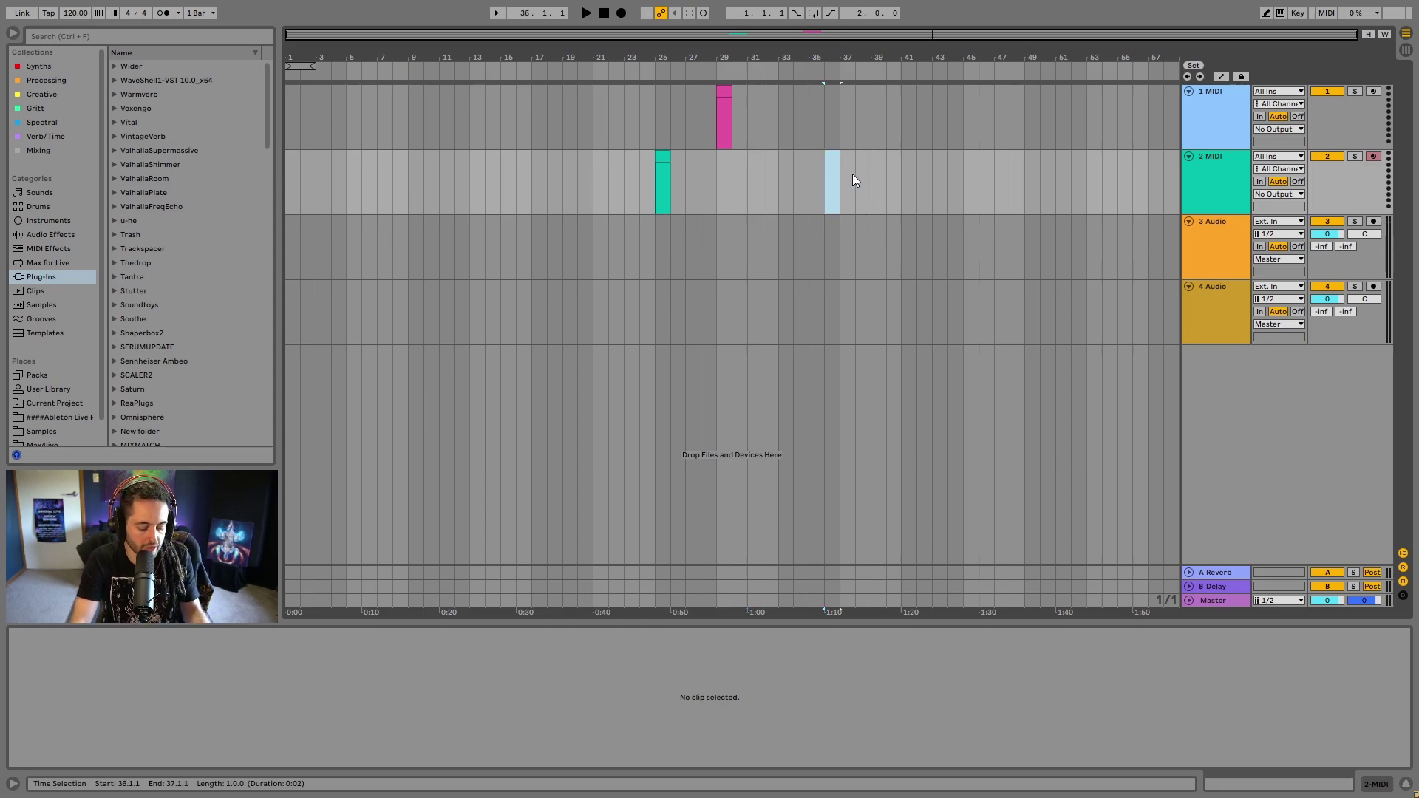
pyautogui.hotkey('ctrl', 'shift', 'm')
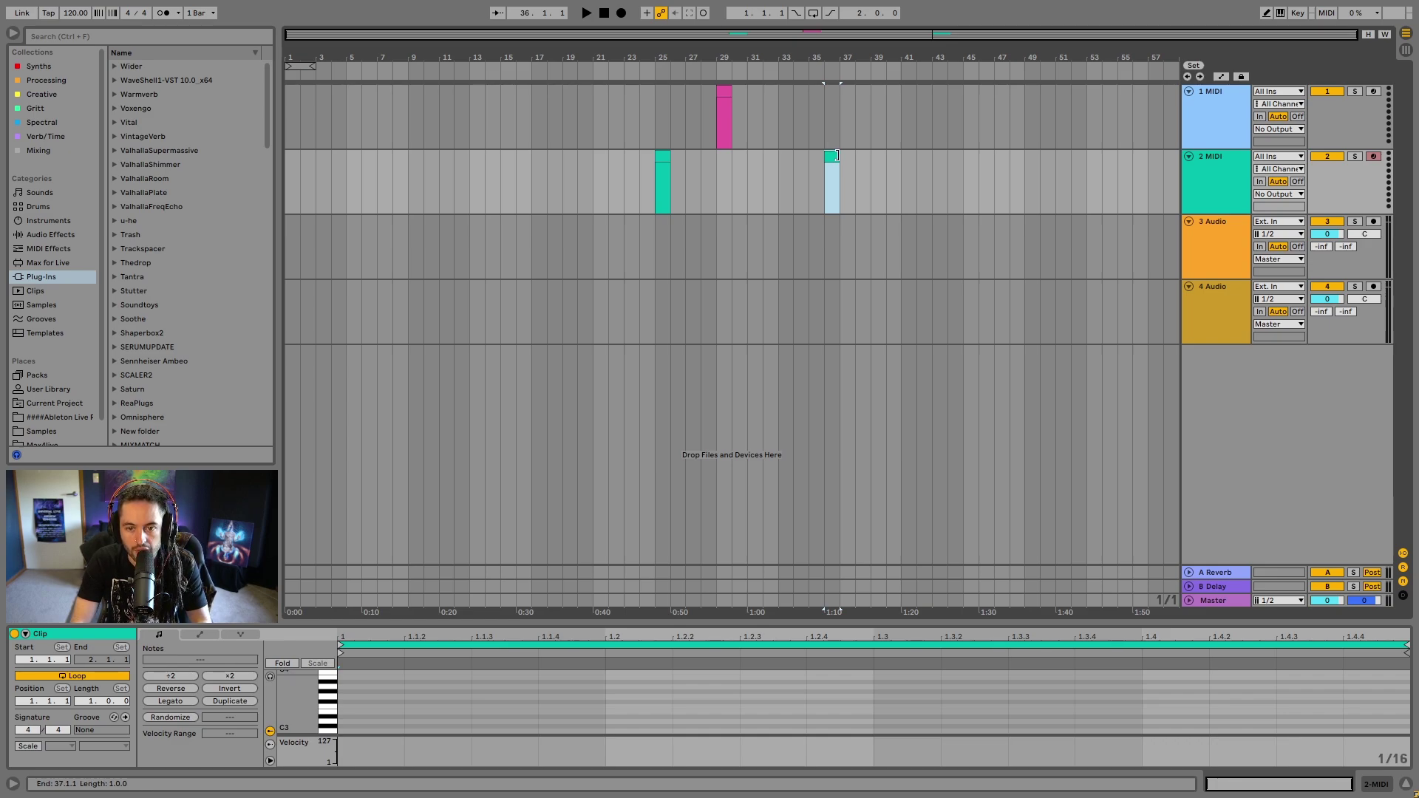
pyautogui.click(918, 174)
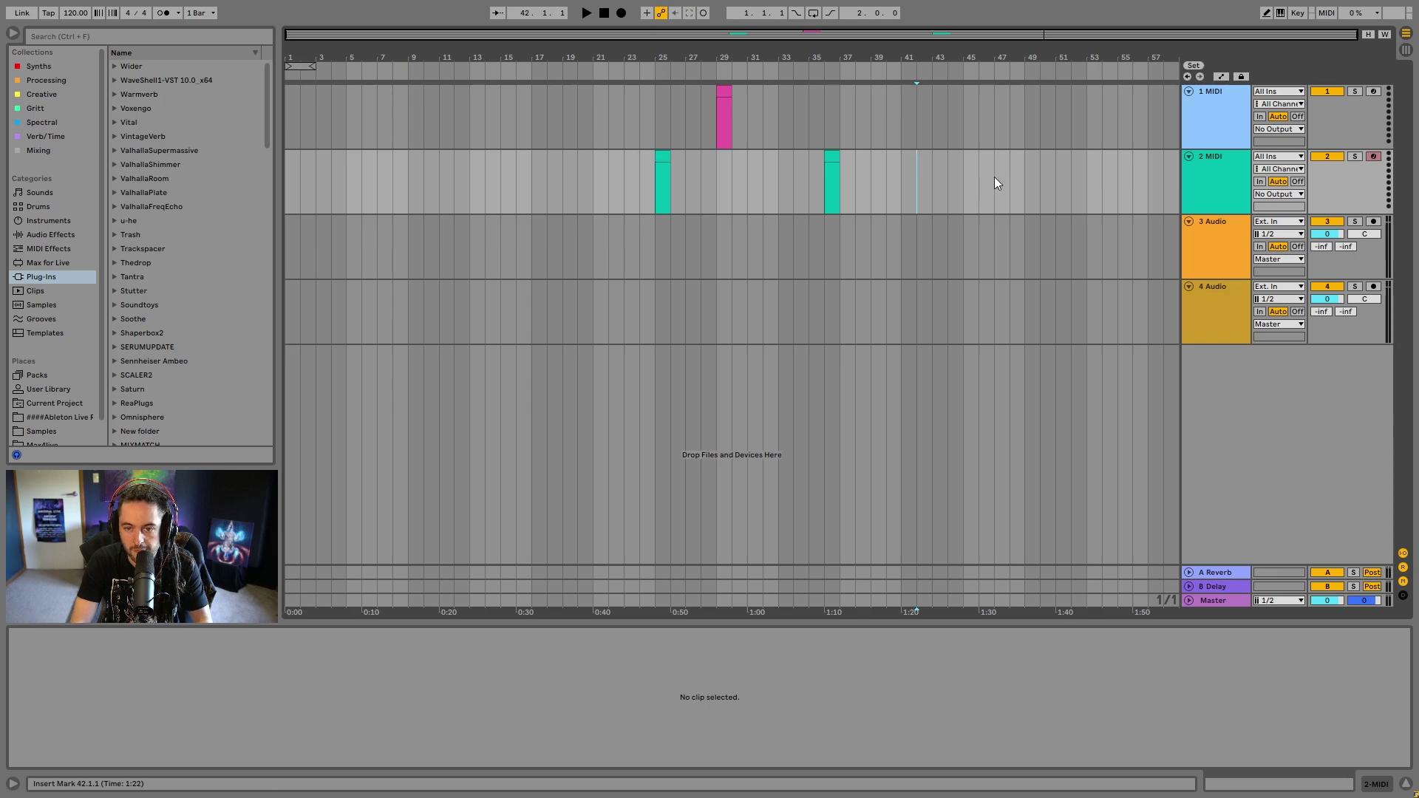
pyautogui.click(855, 131)
pyautogui.click(779, 191)
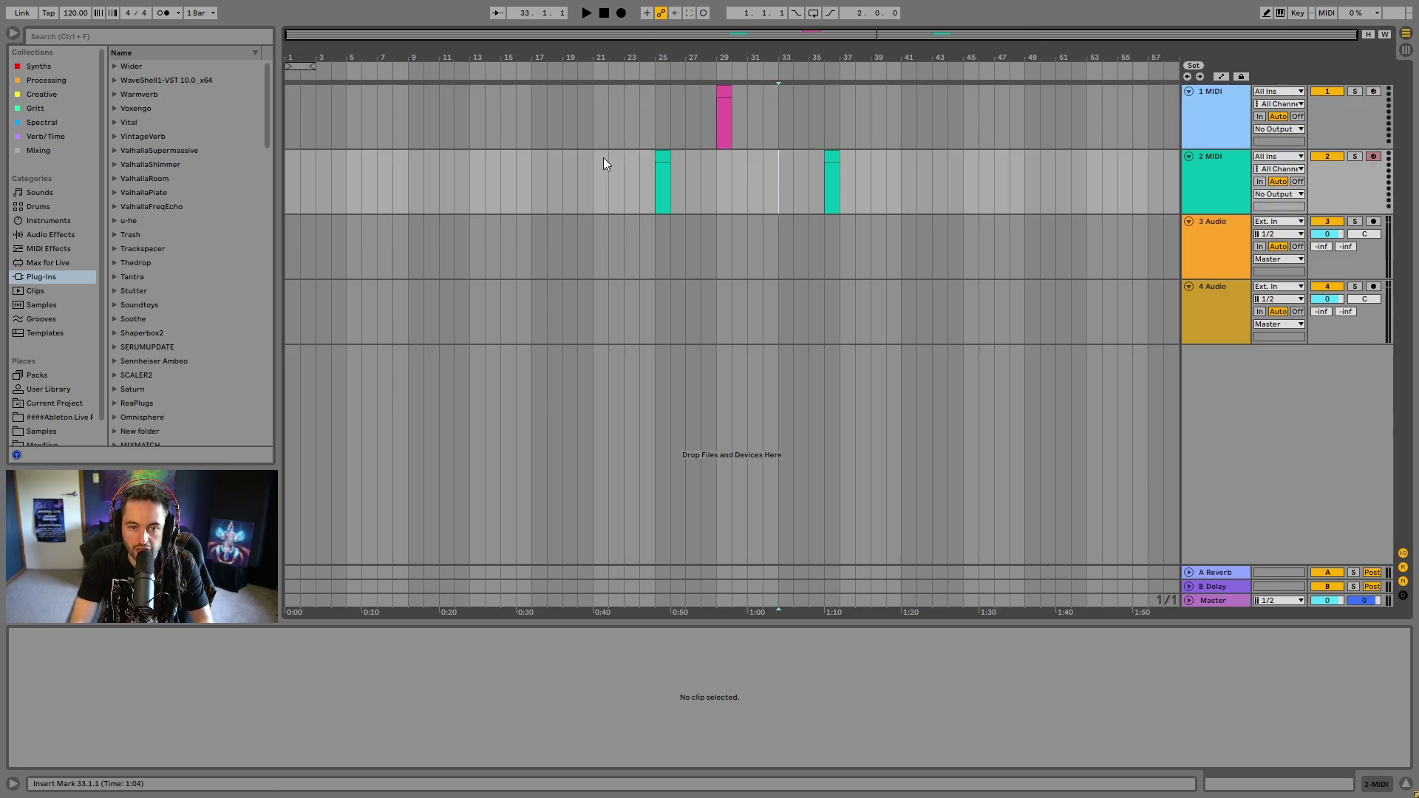
pyautogui.click(603, 158)
pyautogui.click(635, 122)
pyautogui.click(719, 130)
pyautogui.click(961, 169)
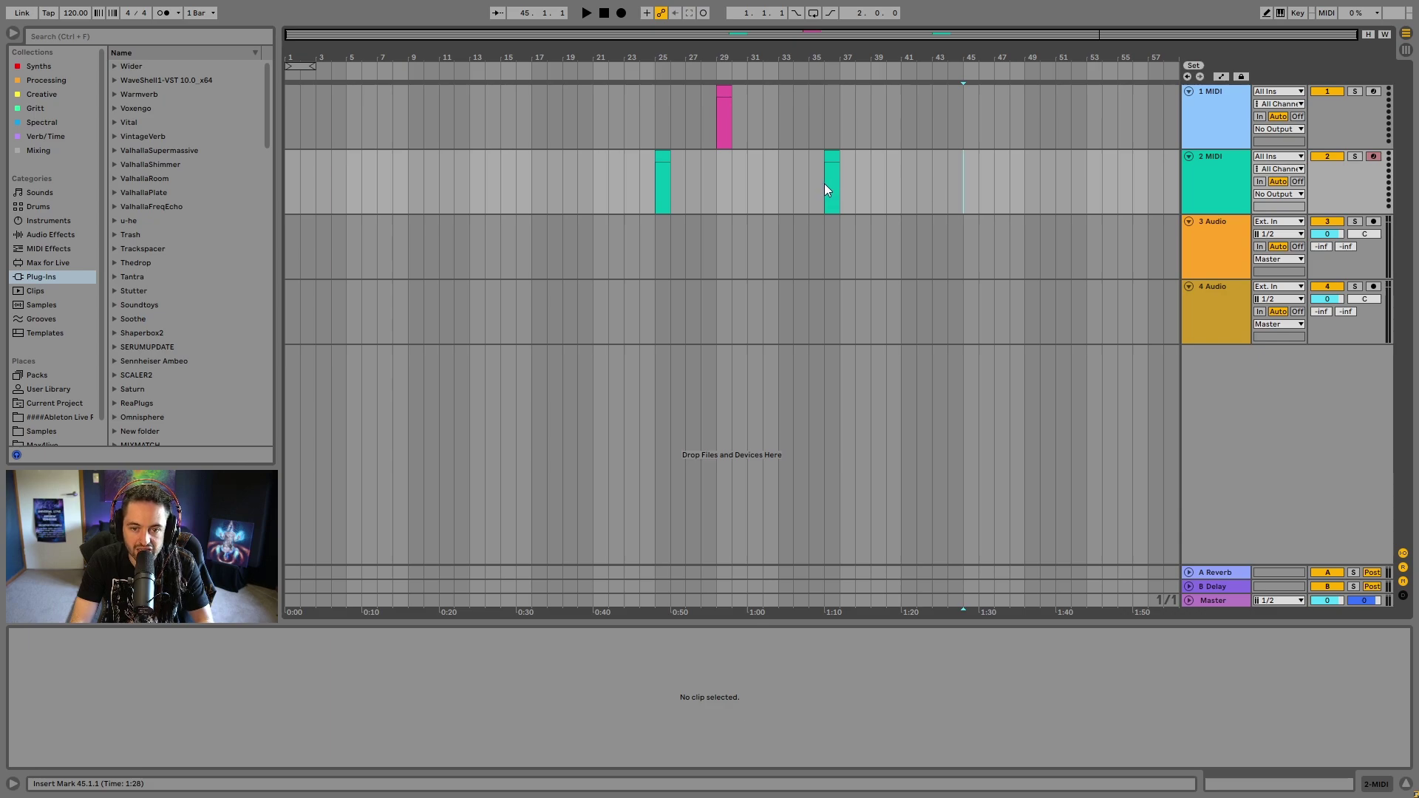
# Select the clip at bar 36 on the 2 MIDI track and compare its clip view with the track's device view
pyautogui.click(826, 190)
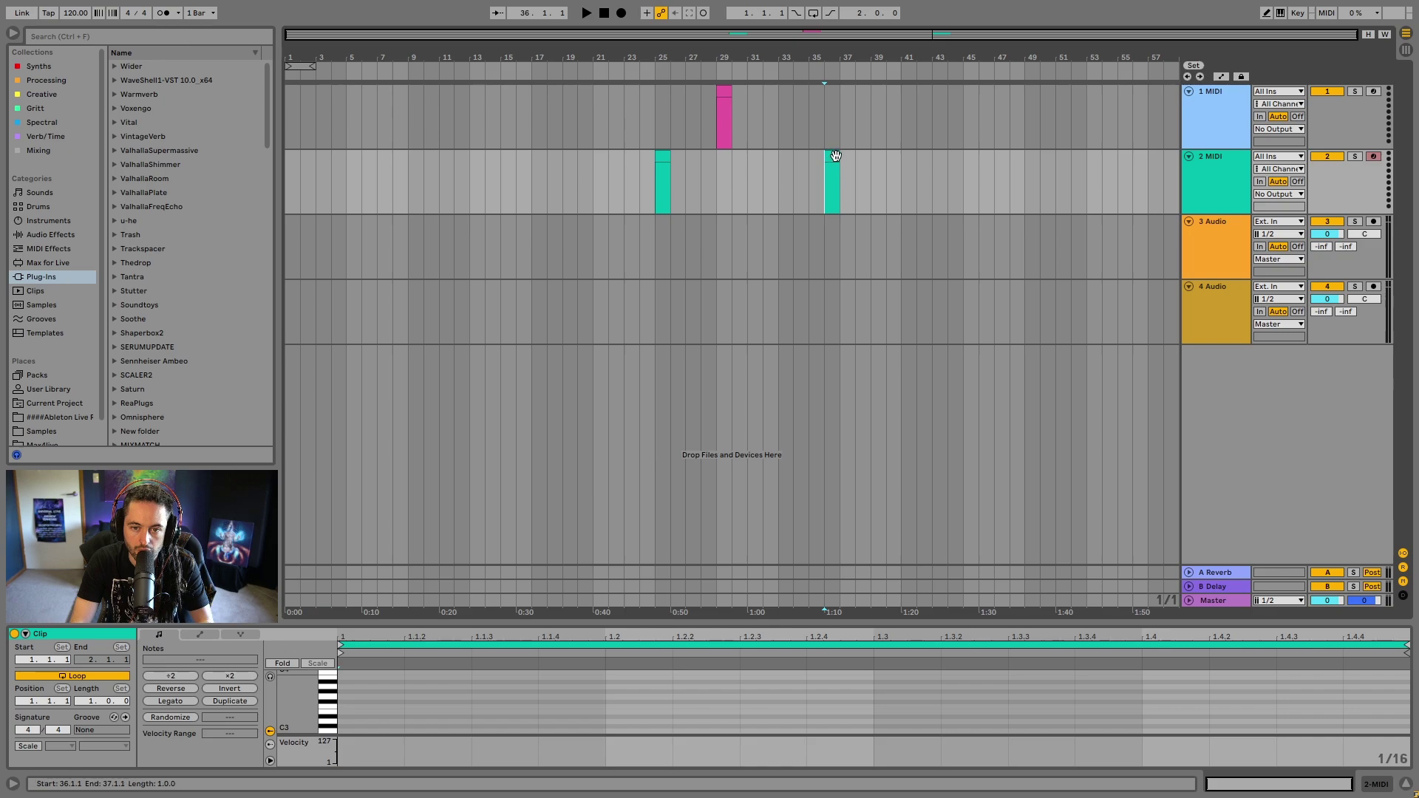
pyautogui.click(833, 155)
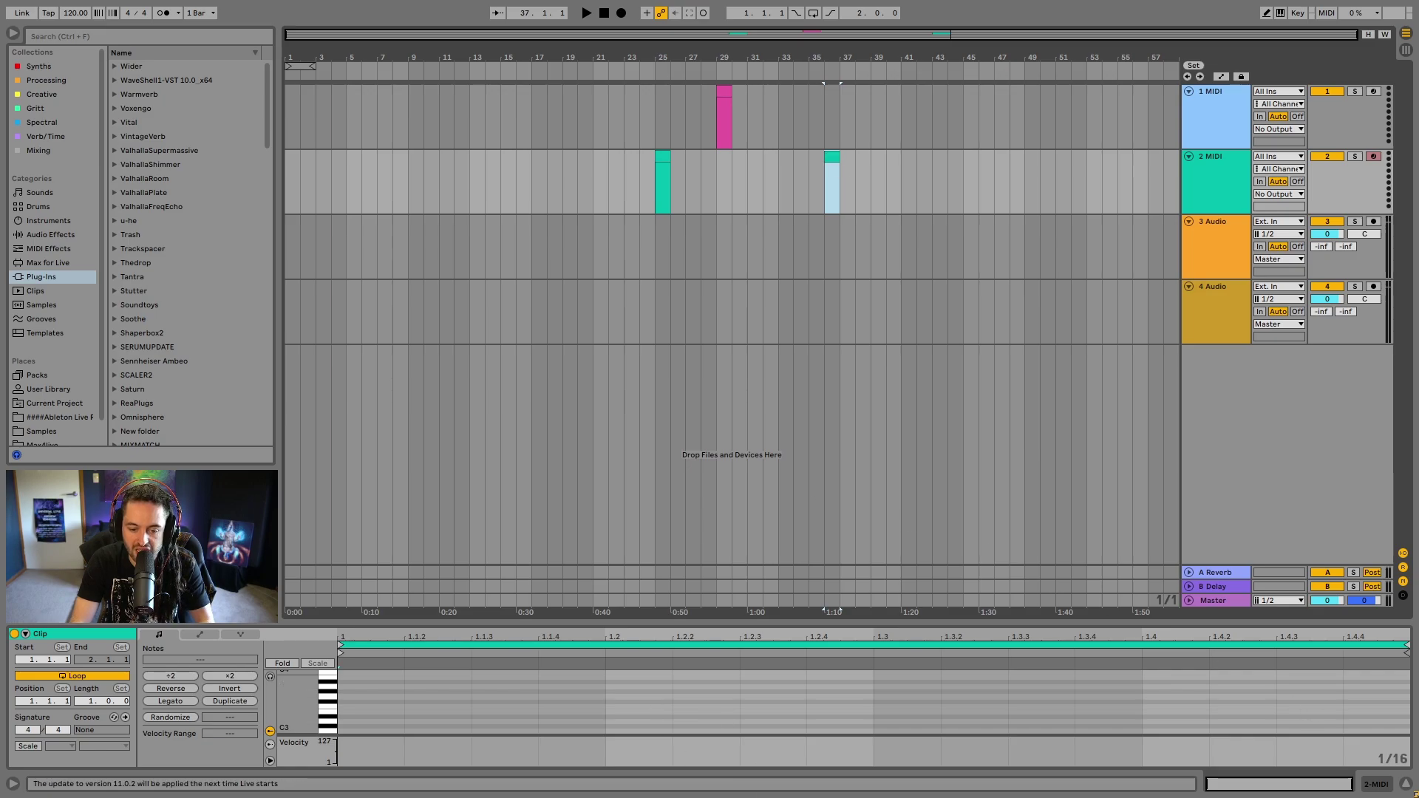
pyautogui.click(1375, 785)
pyautogui.click(1375, 785)
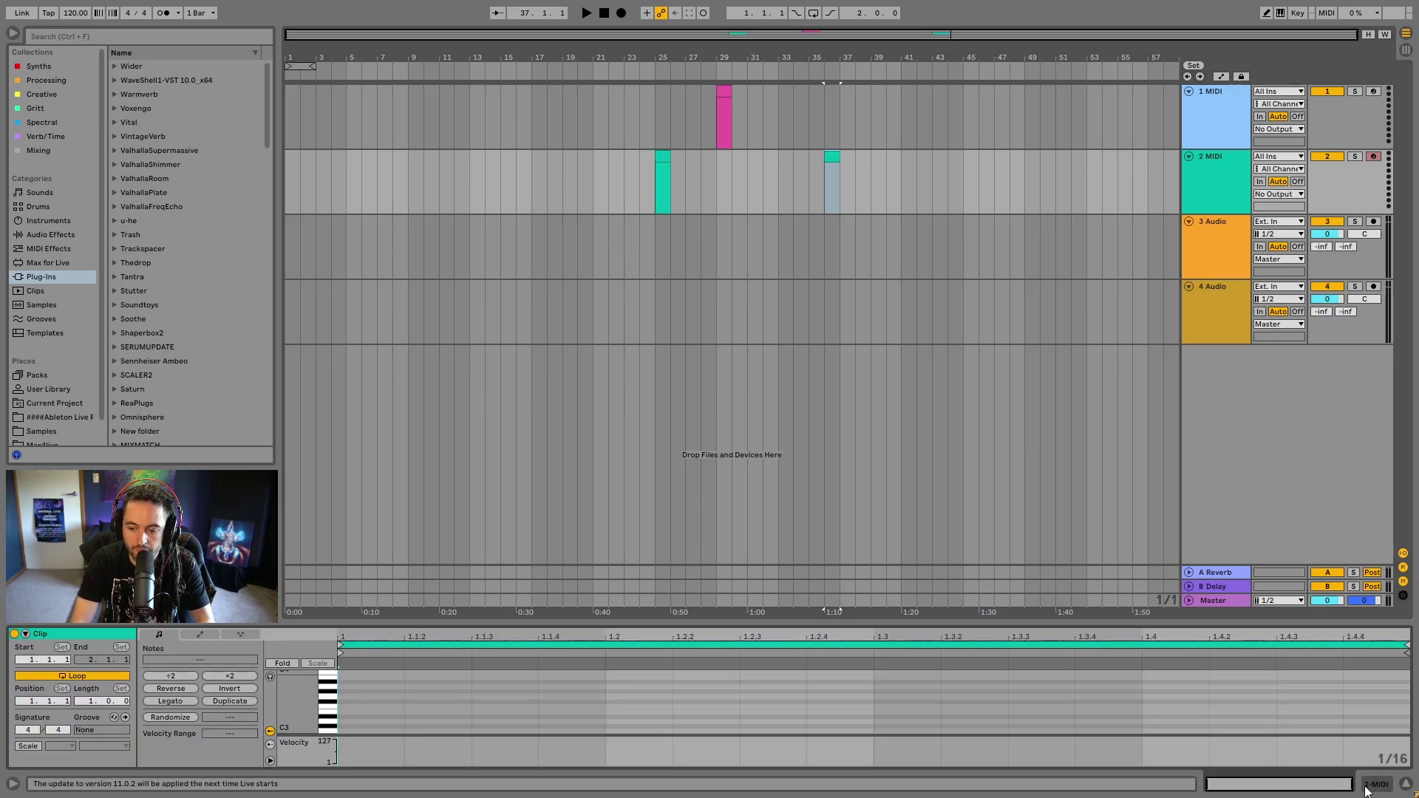
pyautogui.click(1375, 785)
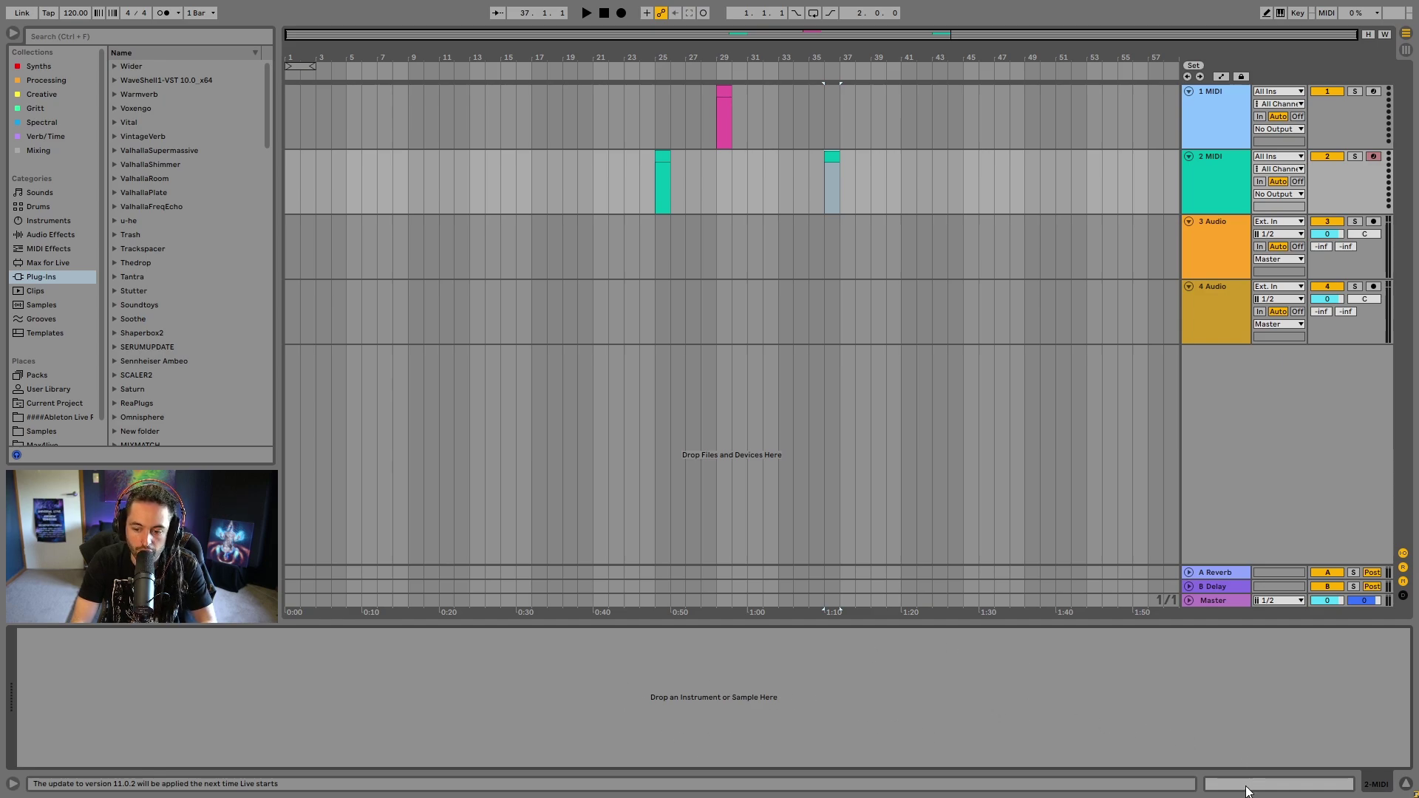
pyautogui.hotkey('shift', 'Tab')
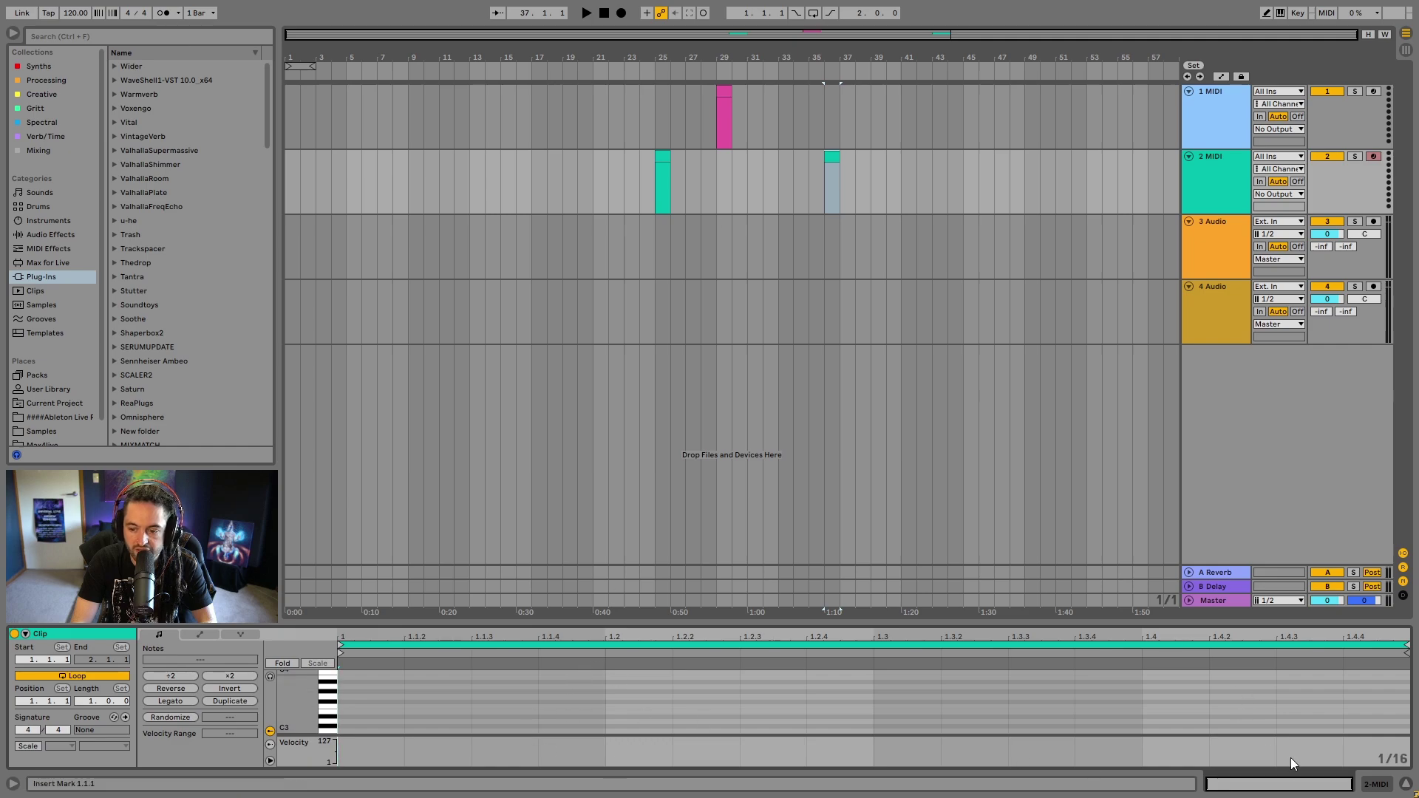
# Zoom the arrangement to the clip at bar 36 and enlarge the clip editor to expose more of the piano roll
pyautogui.click(830, 156)
pyautogui.press('z')
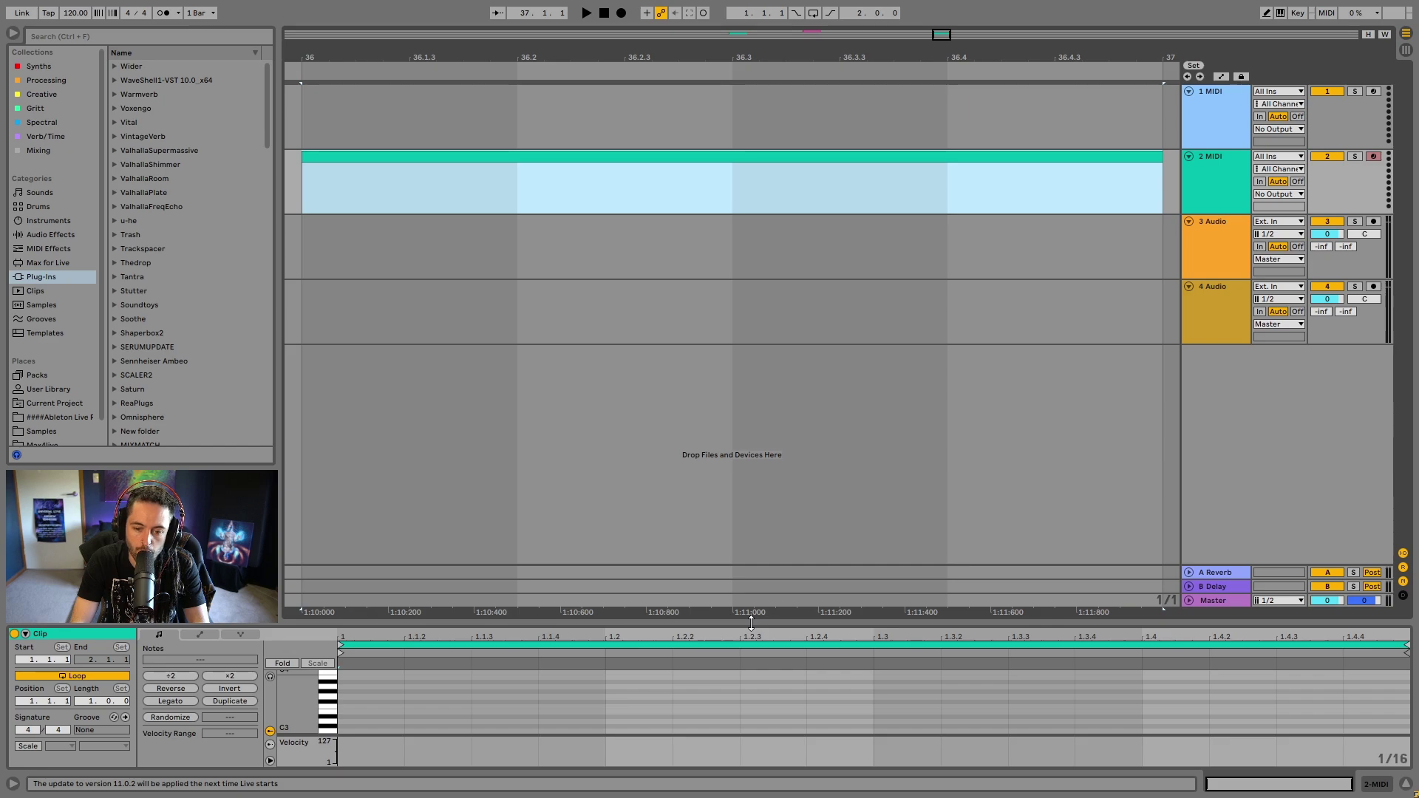
pyautogui.moveTo(751, 623); pyautogui.dragTo(765, 299)
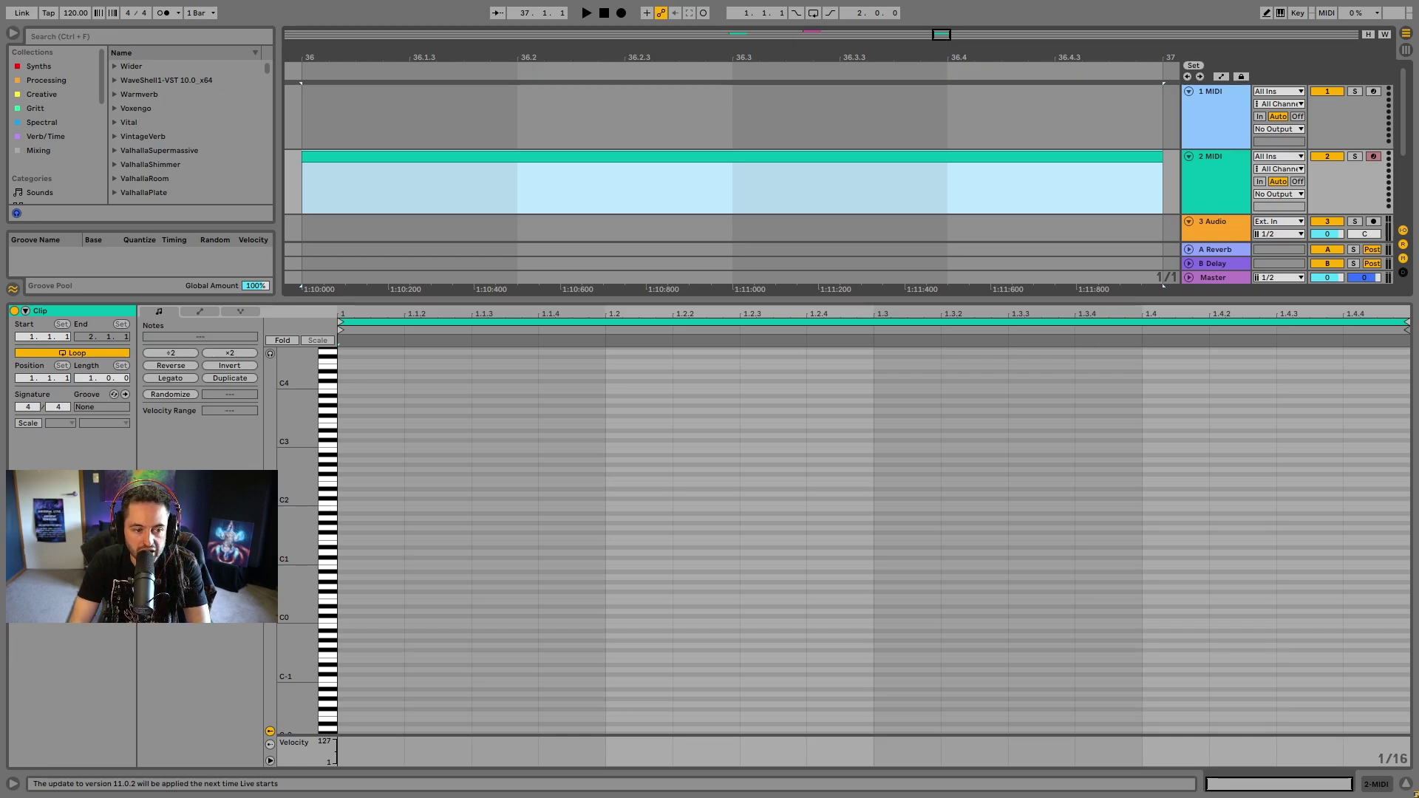
# Set the clip's loop length to 26 bars and turn its looping off
pyautogui.moveTo(88, 379); pyautogui.dragTo(88, 320)
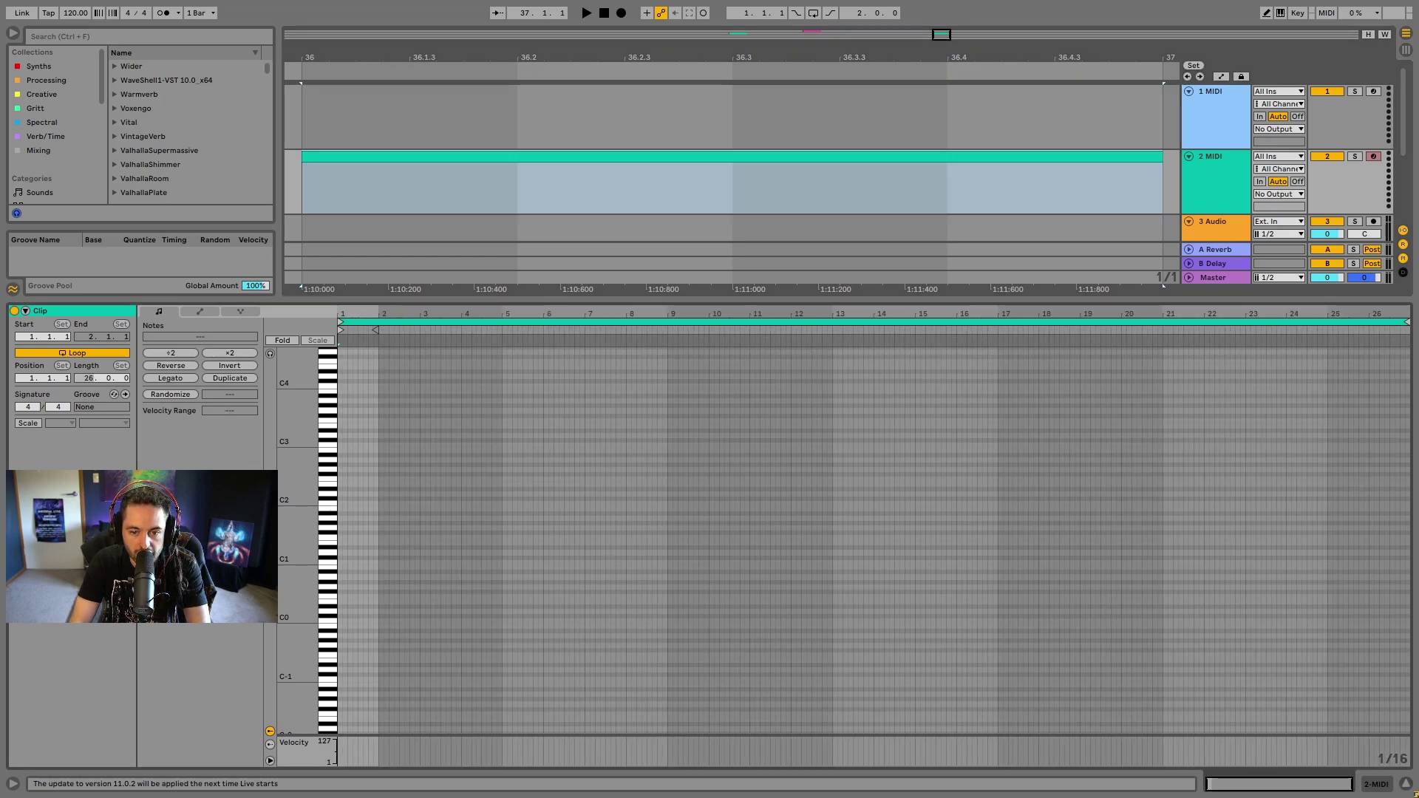
pyautogui.click(91, 352)
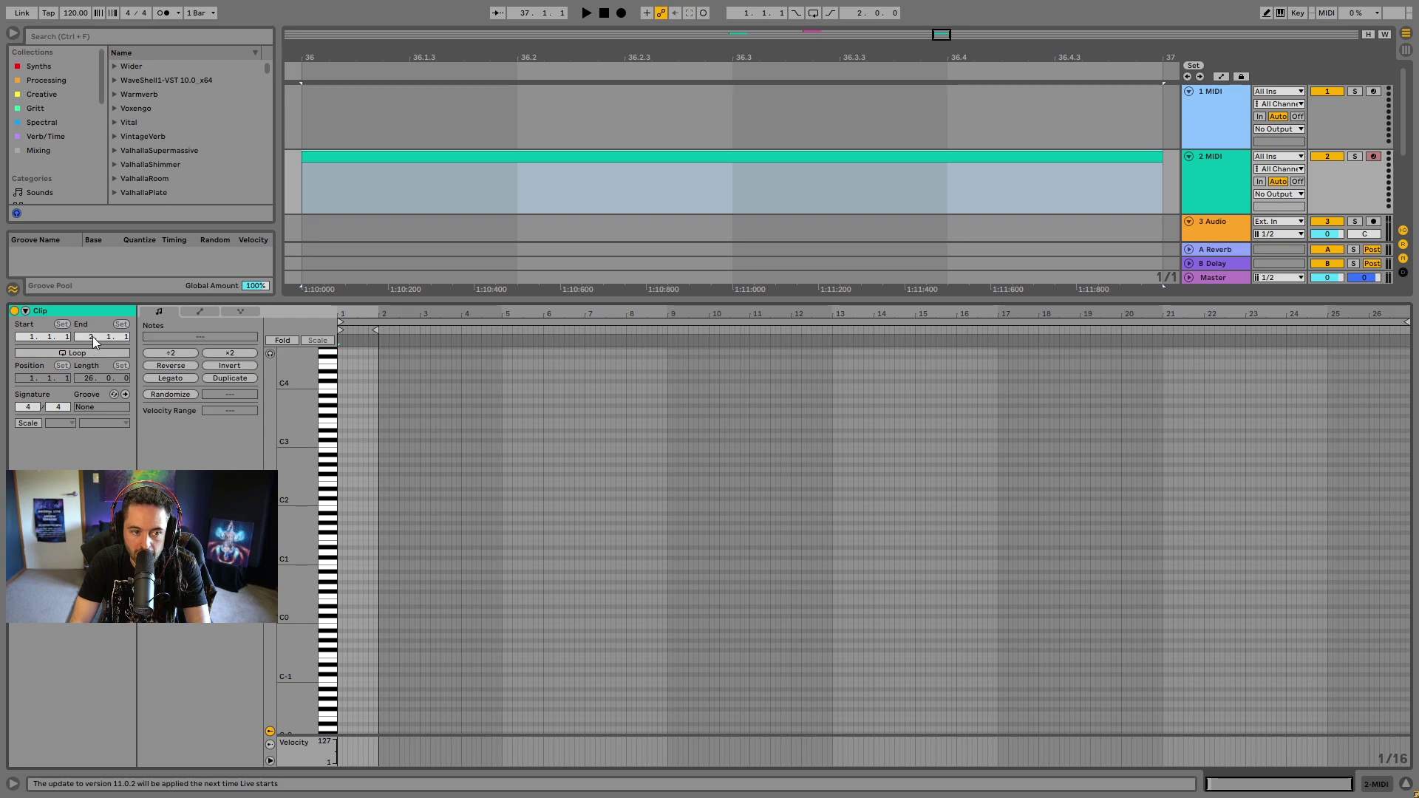
# Turn the clip's looping back on and set its loop length to 1 bar
pyautogui.moveTo(91, 337)
pyautogui.mouseDown()
pyautogui.moveTo(91, 325)
pyautogui.moveTo(90, 414)
pyautogui.moveTo(90, 340)
pyautogui.moveTo(126, 343)
pyautogui.mouseUp()
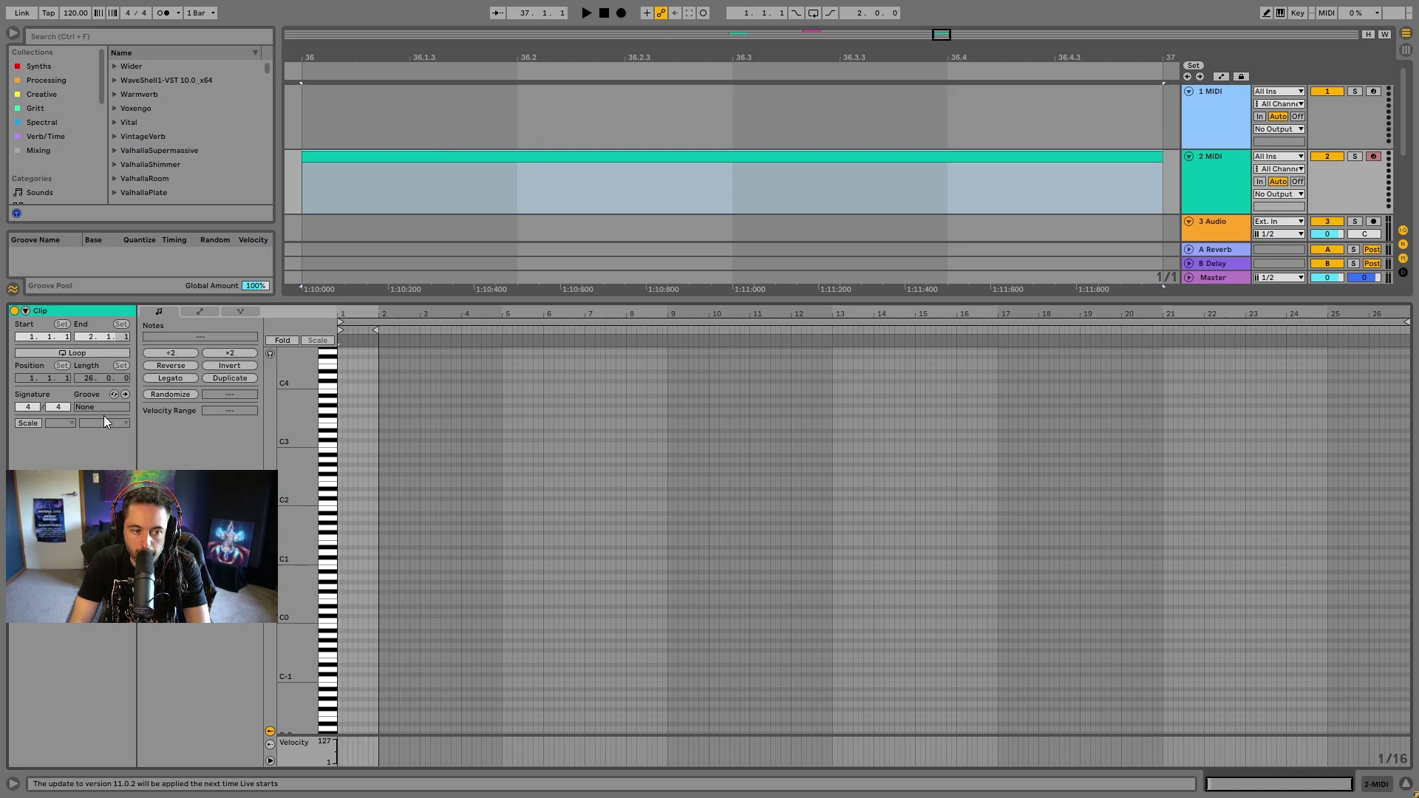
pyautogui.moveTo(583, 63); pyautogui.dragTo(494, 6)
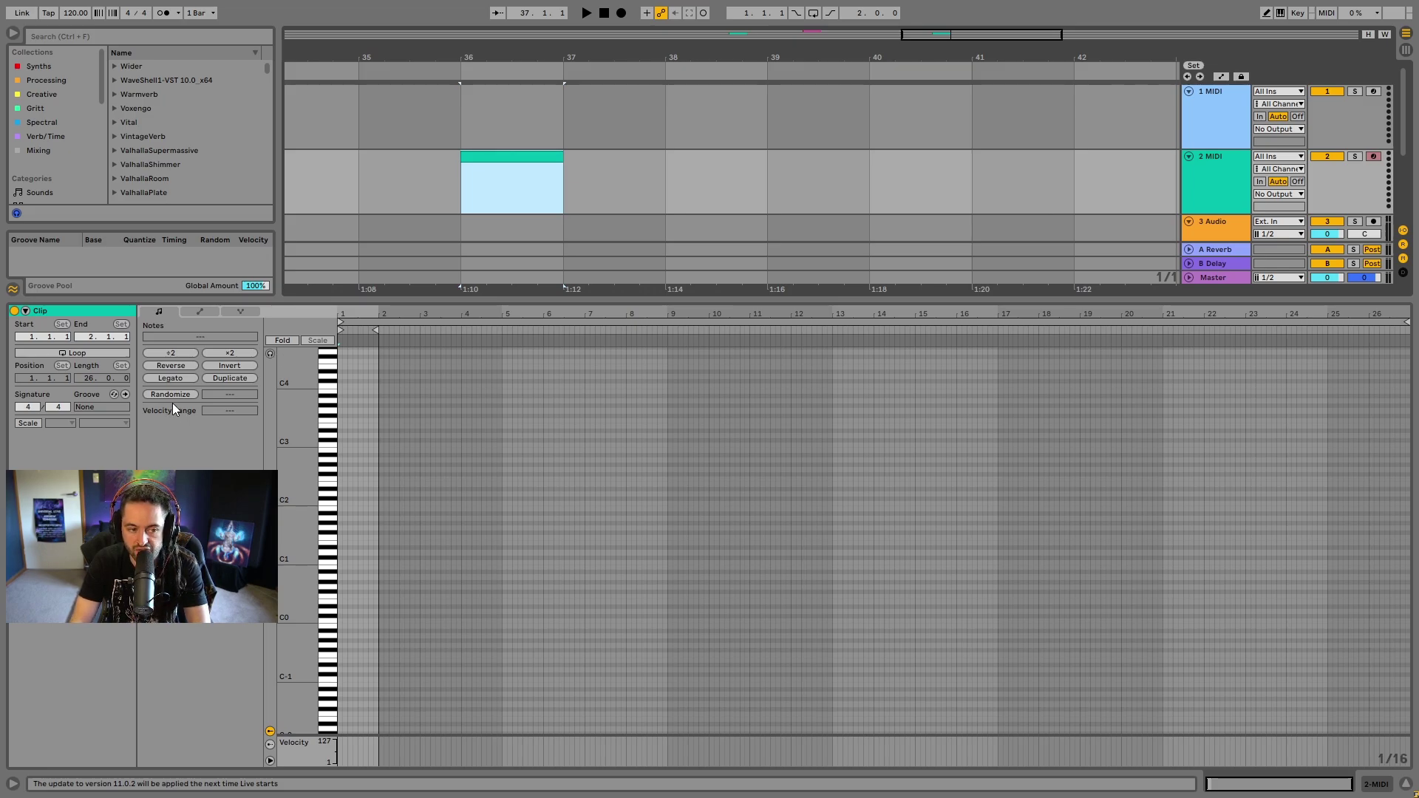
pyautogui.click(104, 354)
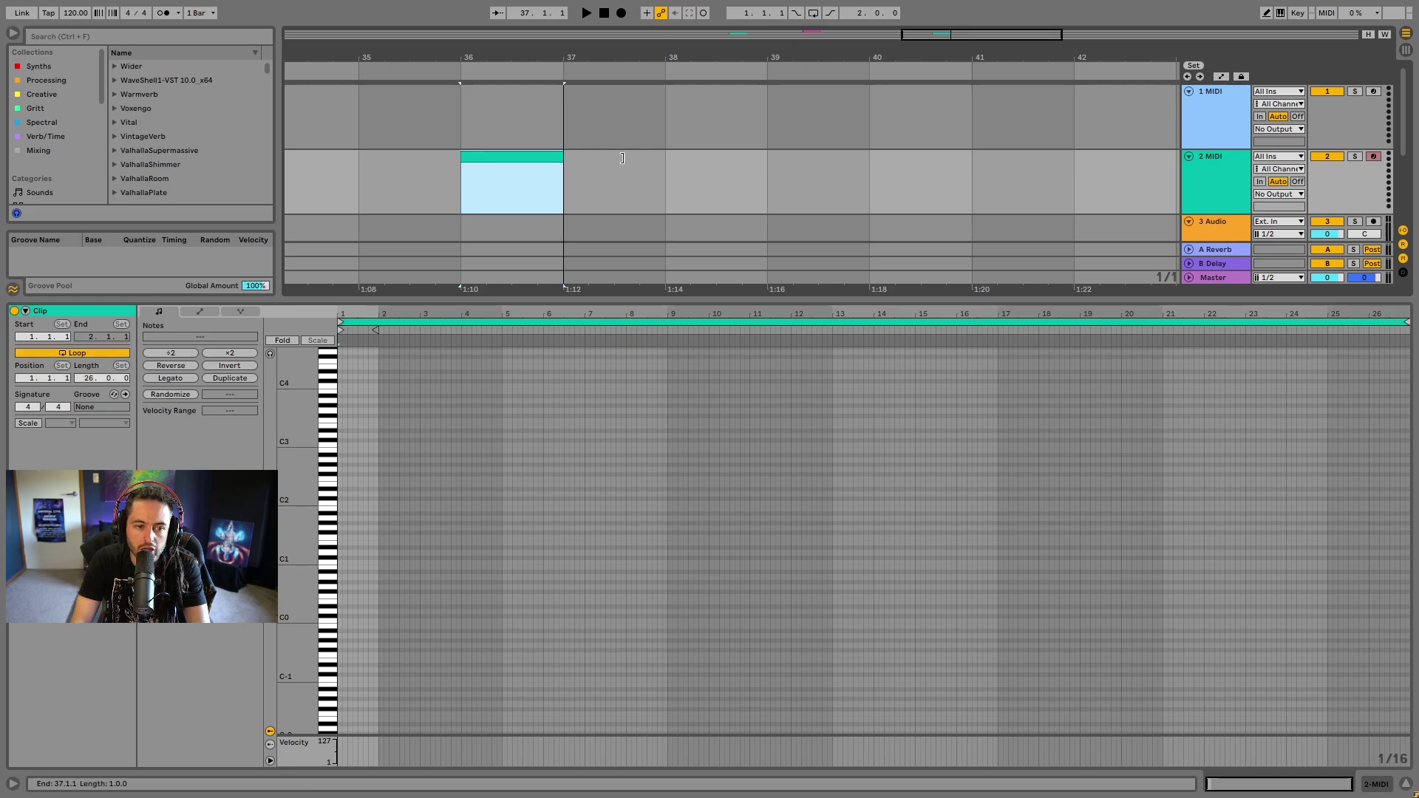
pyautogui.moveTo(562, 159); pyautogui.dragTo(549, 187)
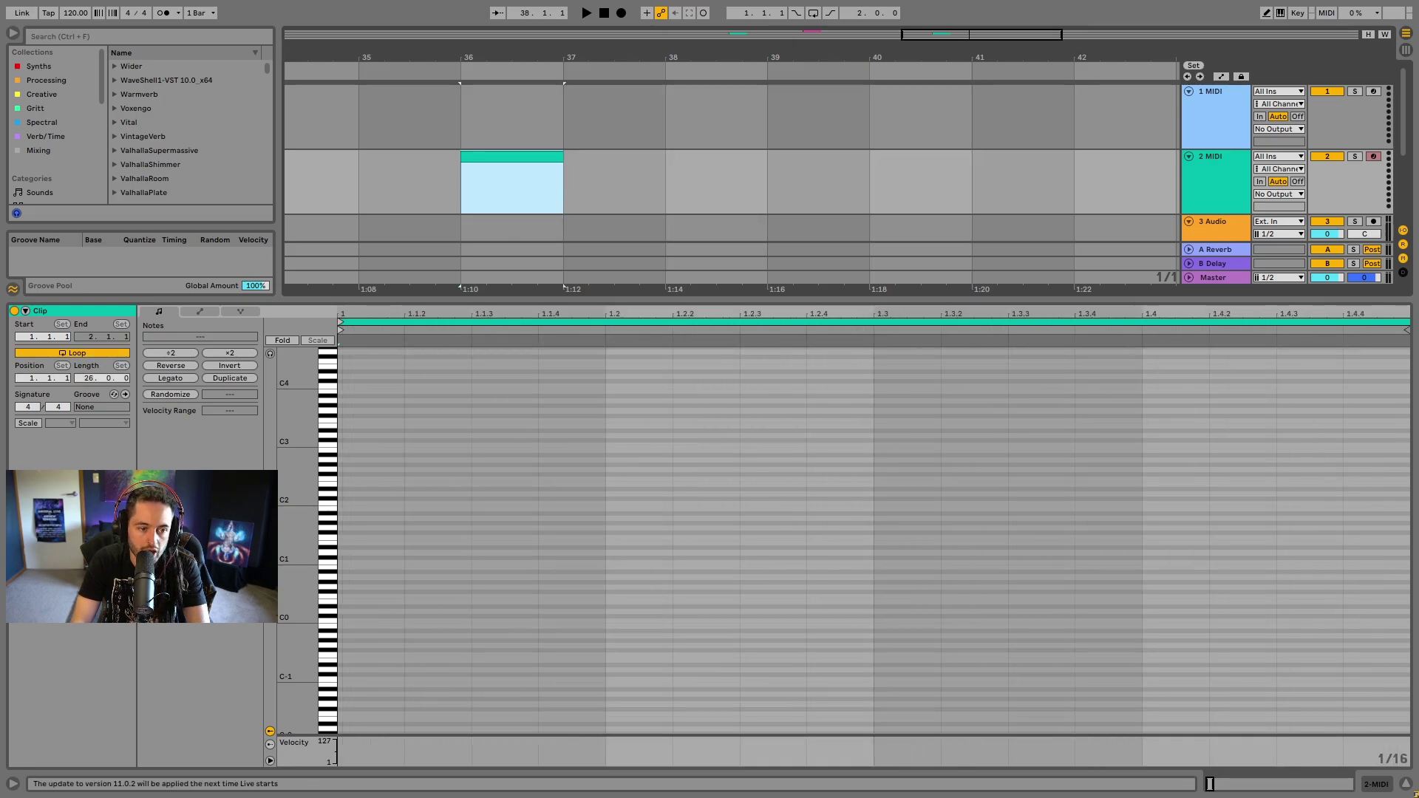
pyautogui.click(83, 377)
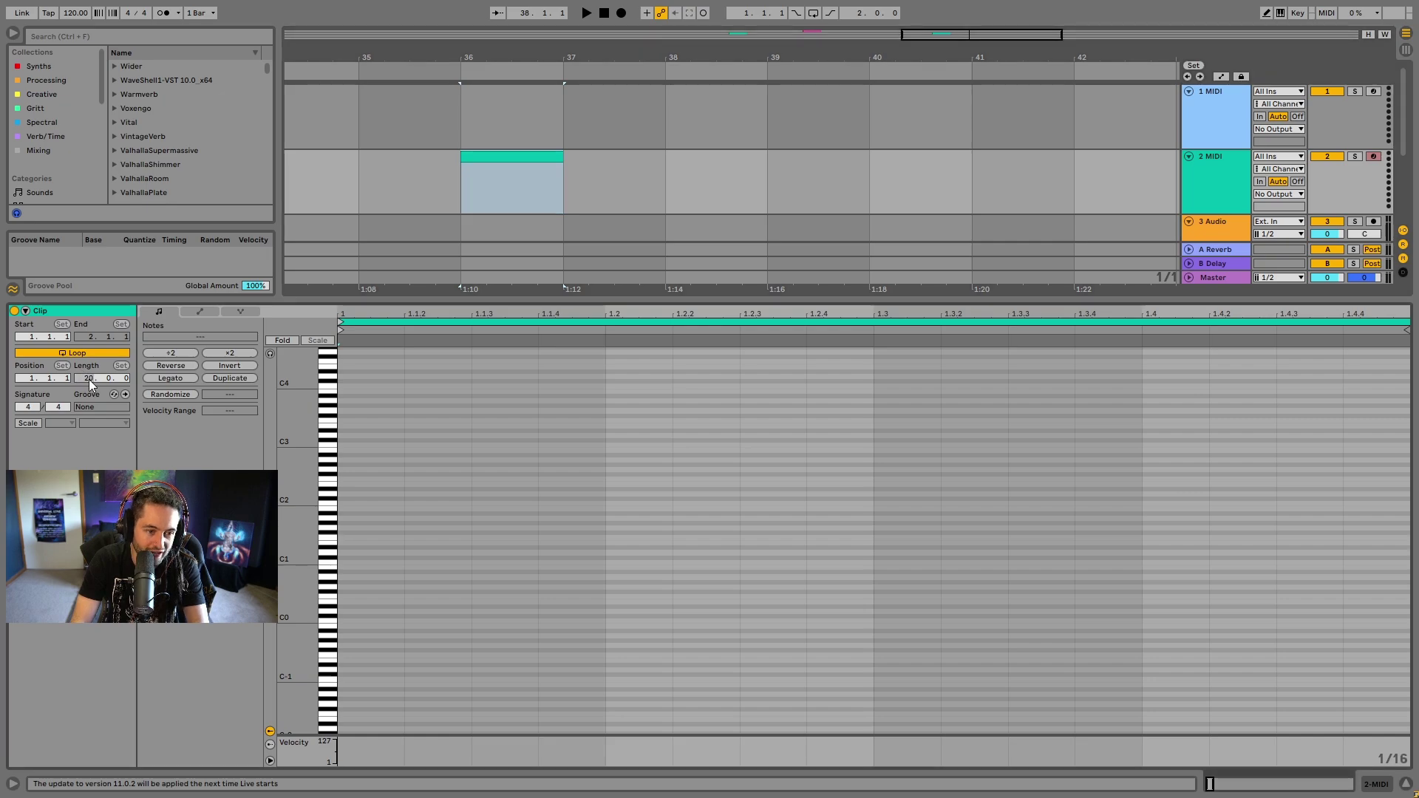
pyautogui.write('1')
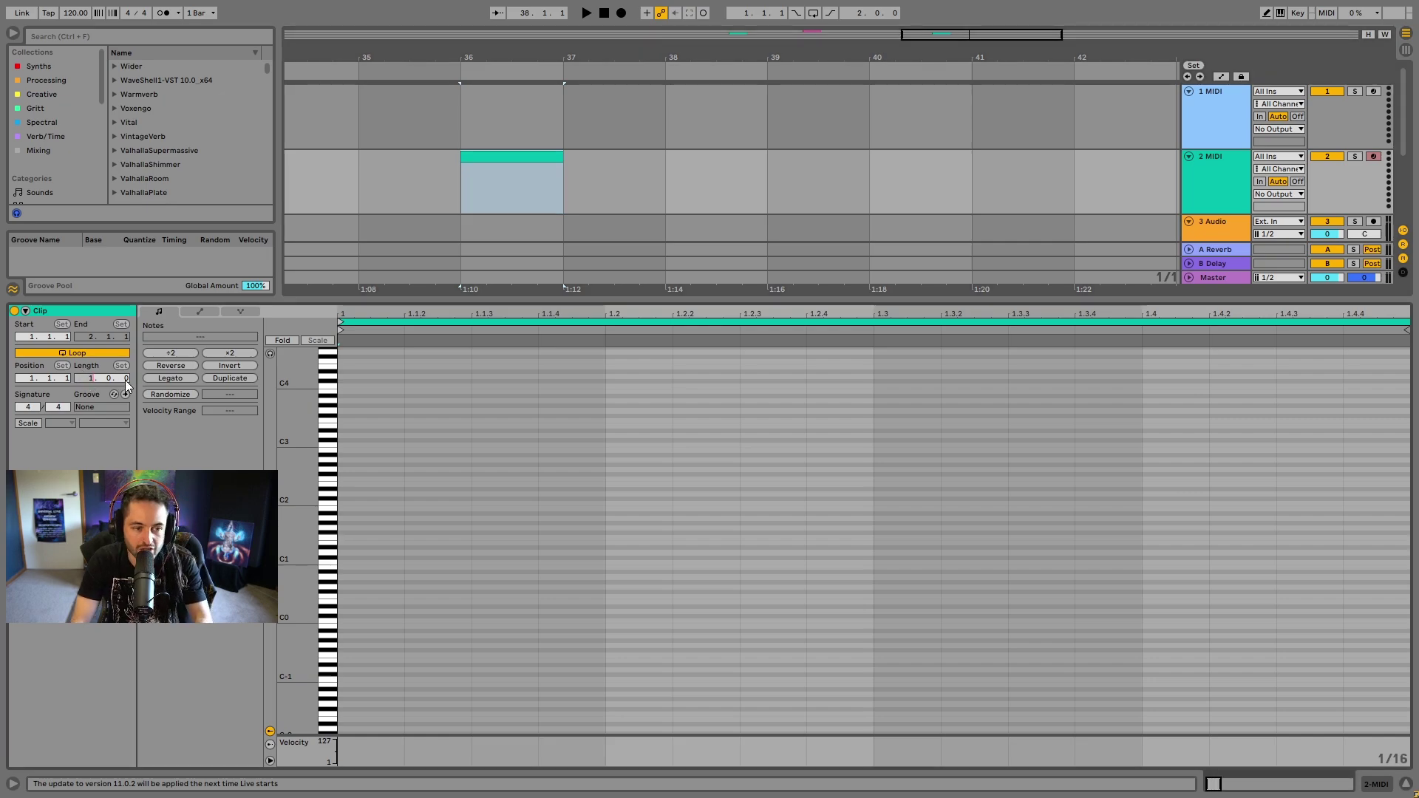
pyautogui.press('Return')
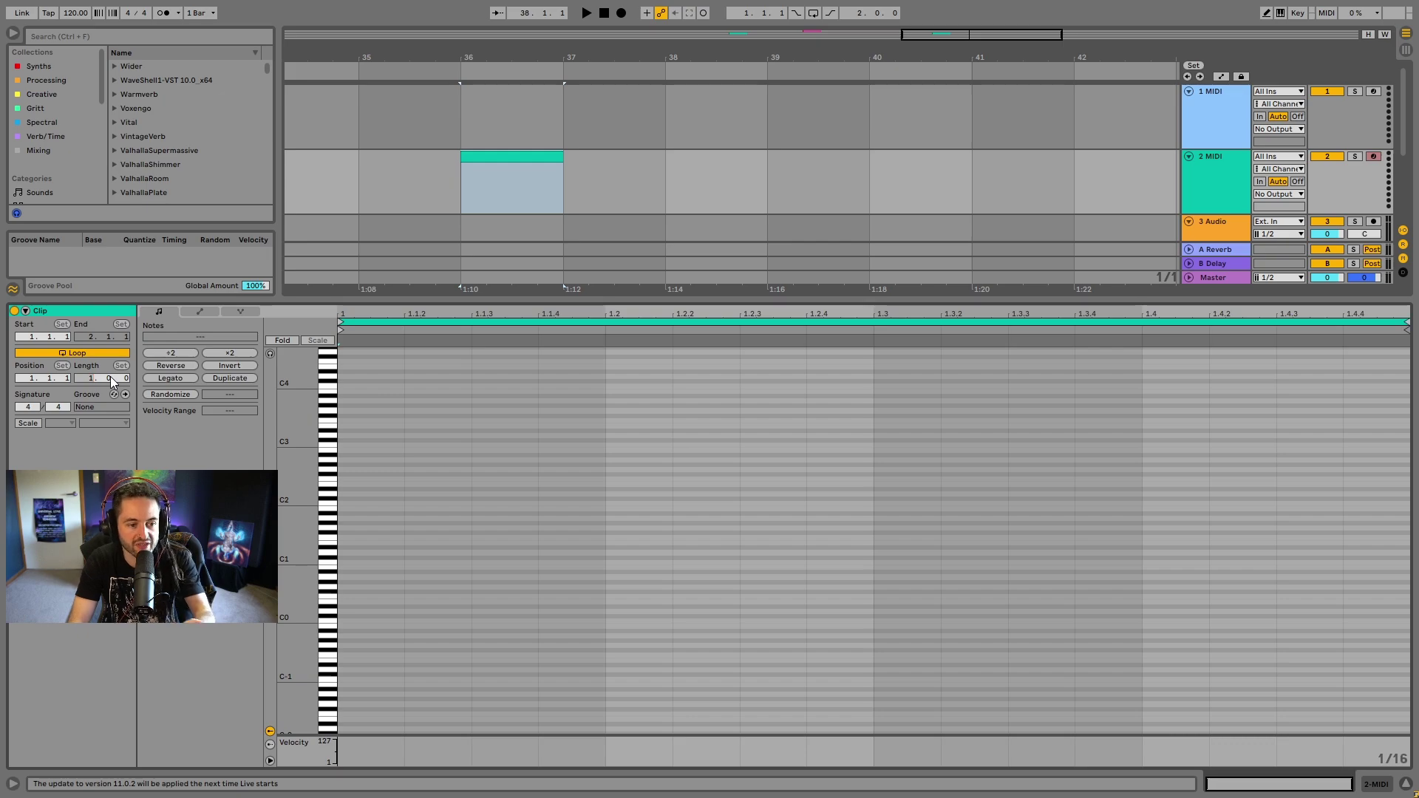
# Extend the looped clip at bar 36 to bar 41, check its repeats, and toggle its looping off and back on
pyautogui.moveTo(561, 164); pyautogui.dragTo(961, 165)
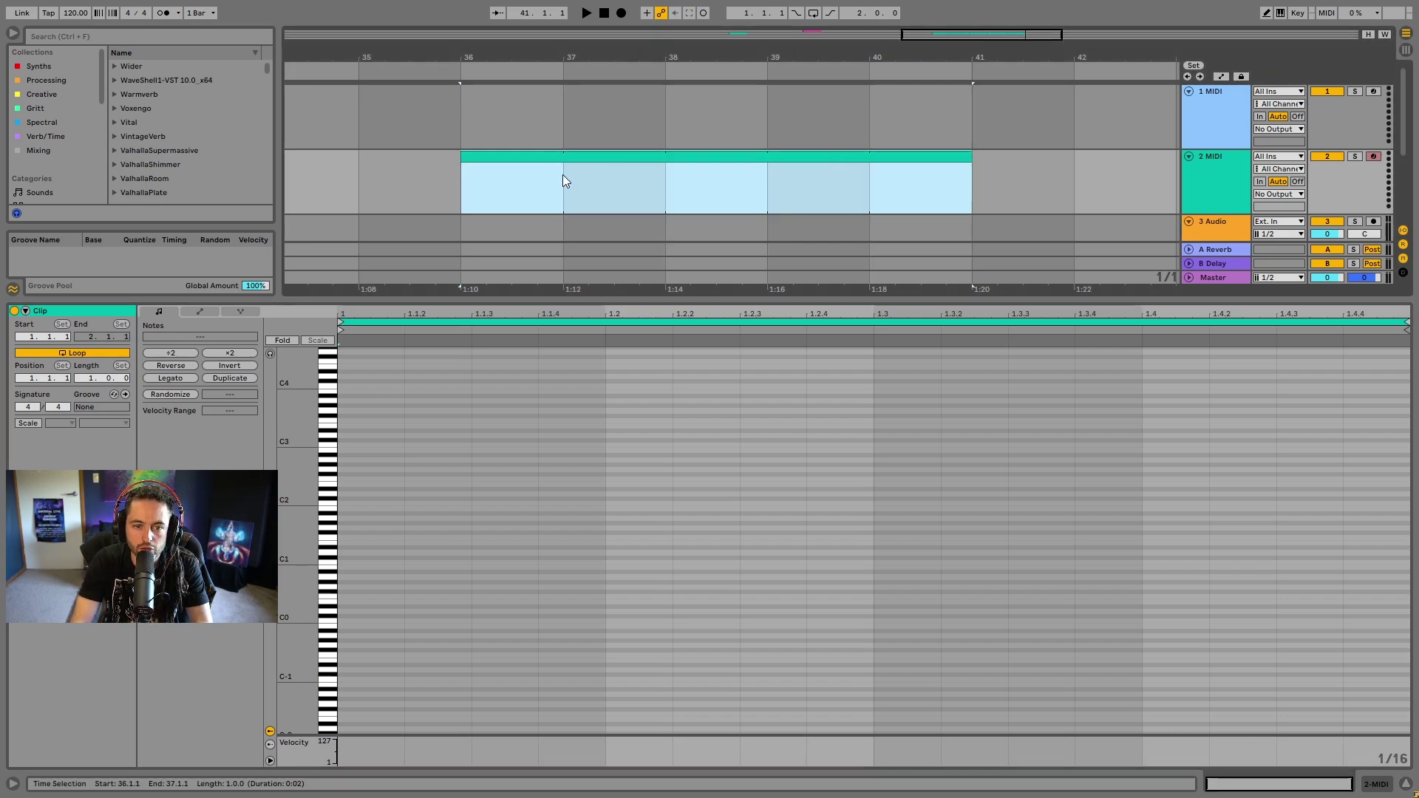
pyautogui.click(564, 157)
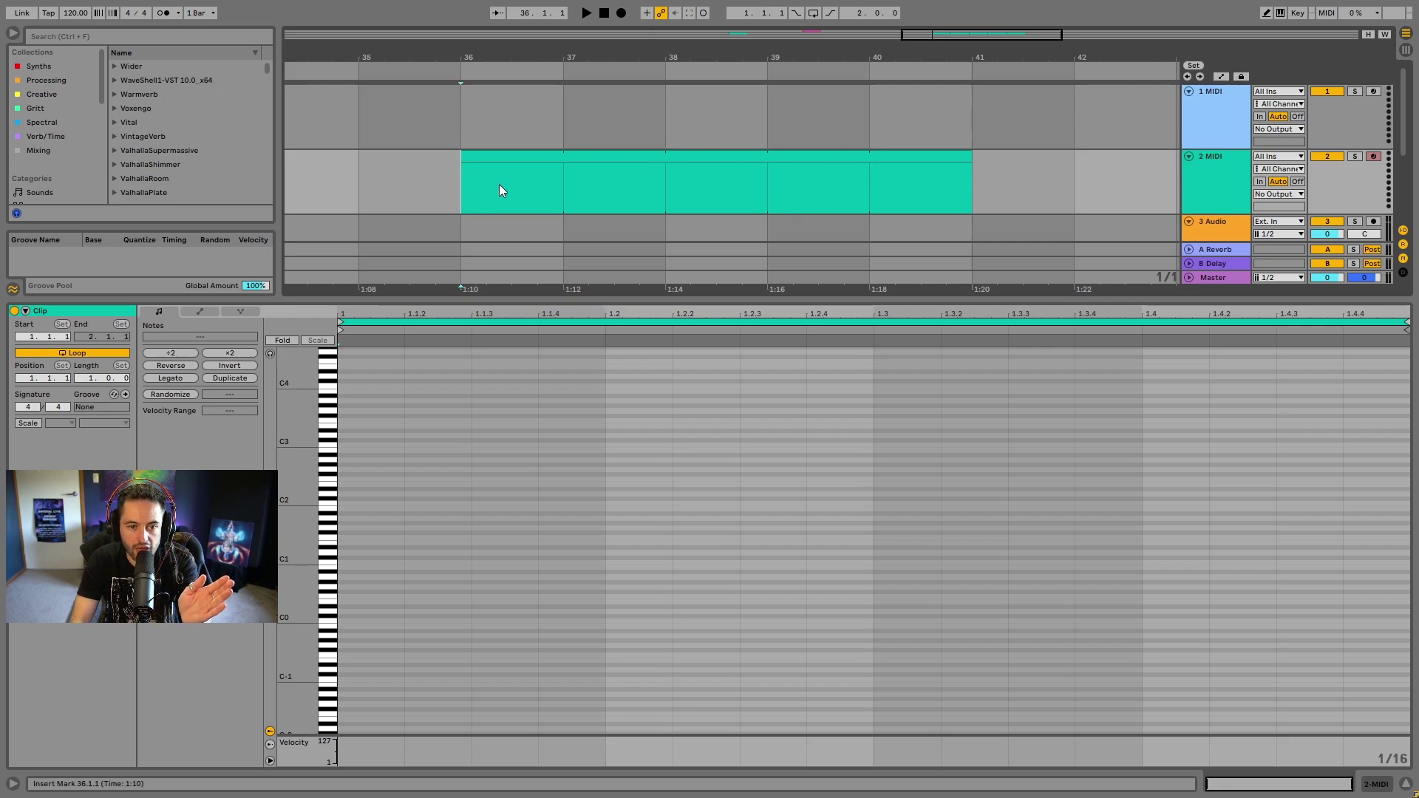
pyautogui.moveTo(500, 189); pyautogui.dragTo(542, 192)
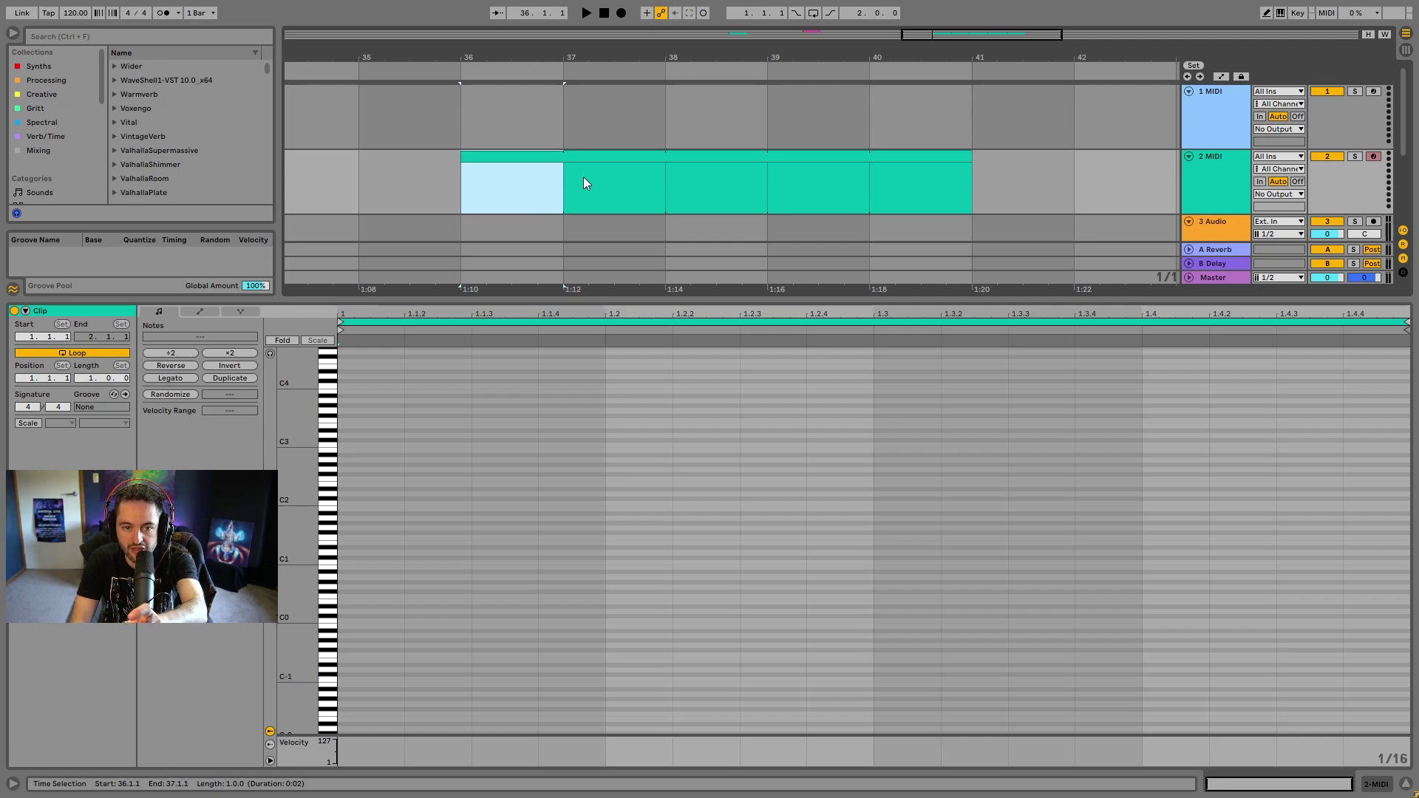
pyautogui.moveTo(583, 177); pyautogui.dragTo(942, 193)
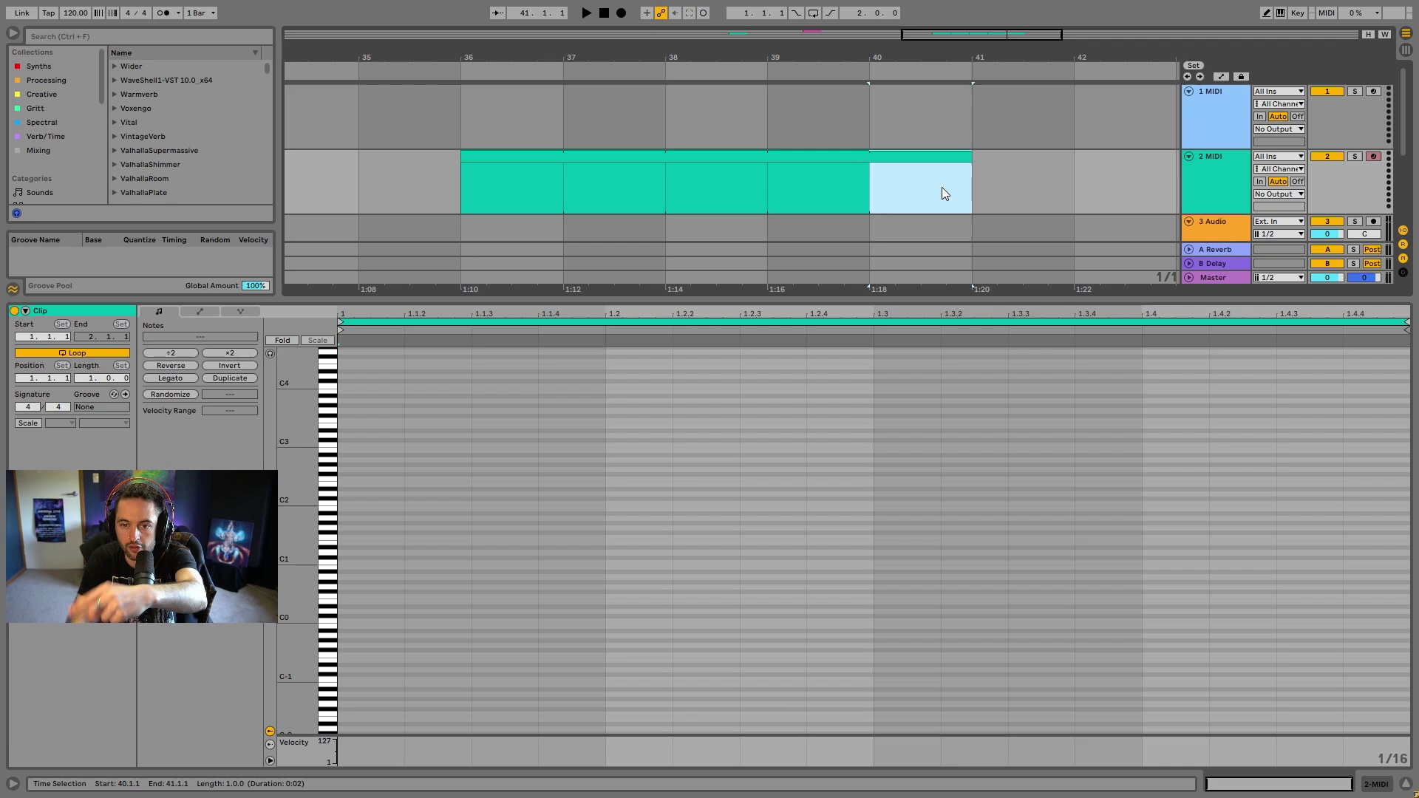
pyautogui.click(77, 353)
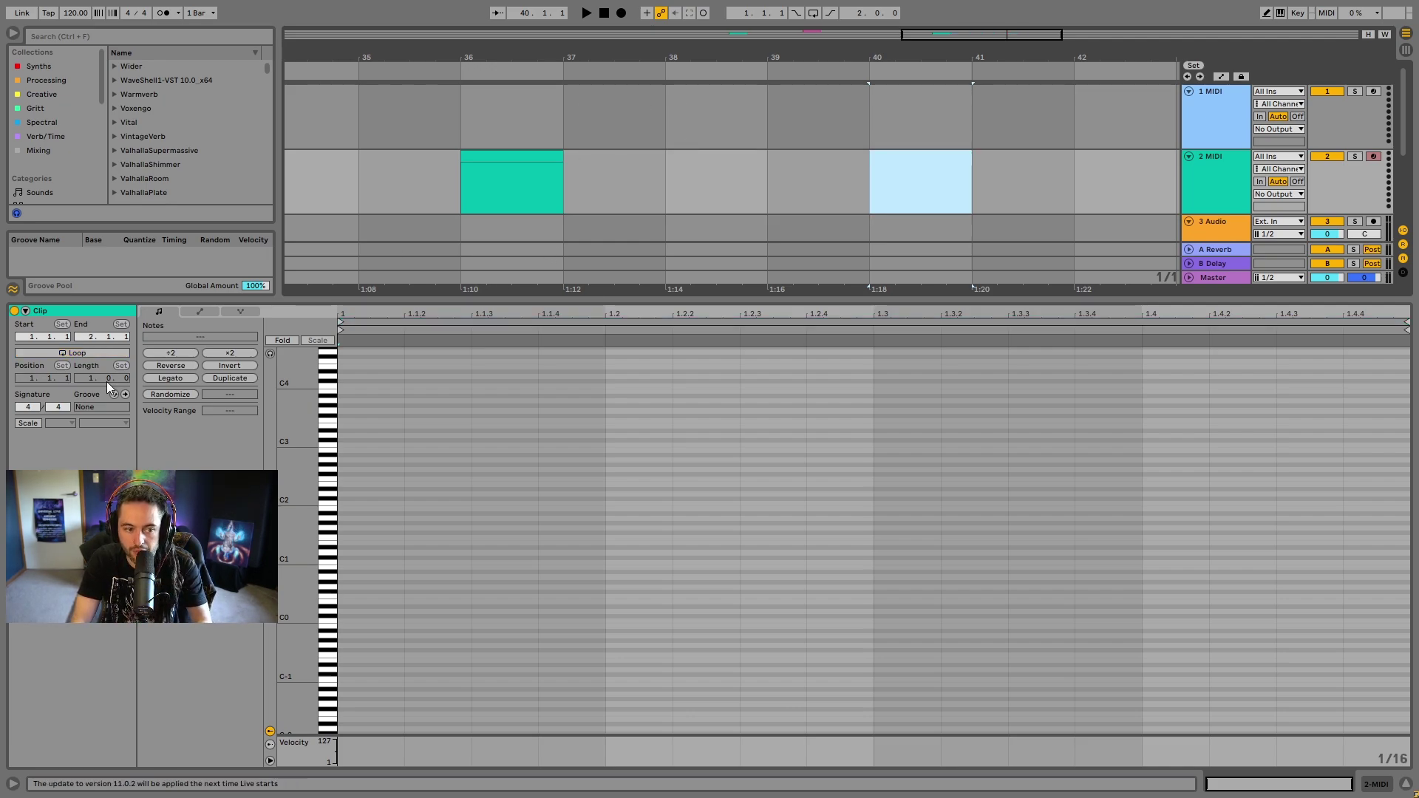
pyautogui.click(87, 354)
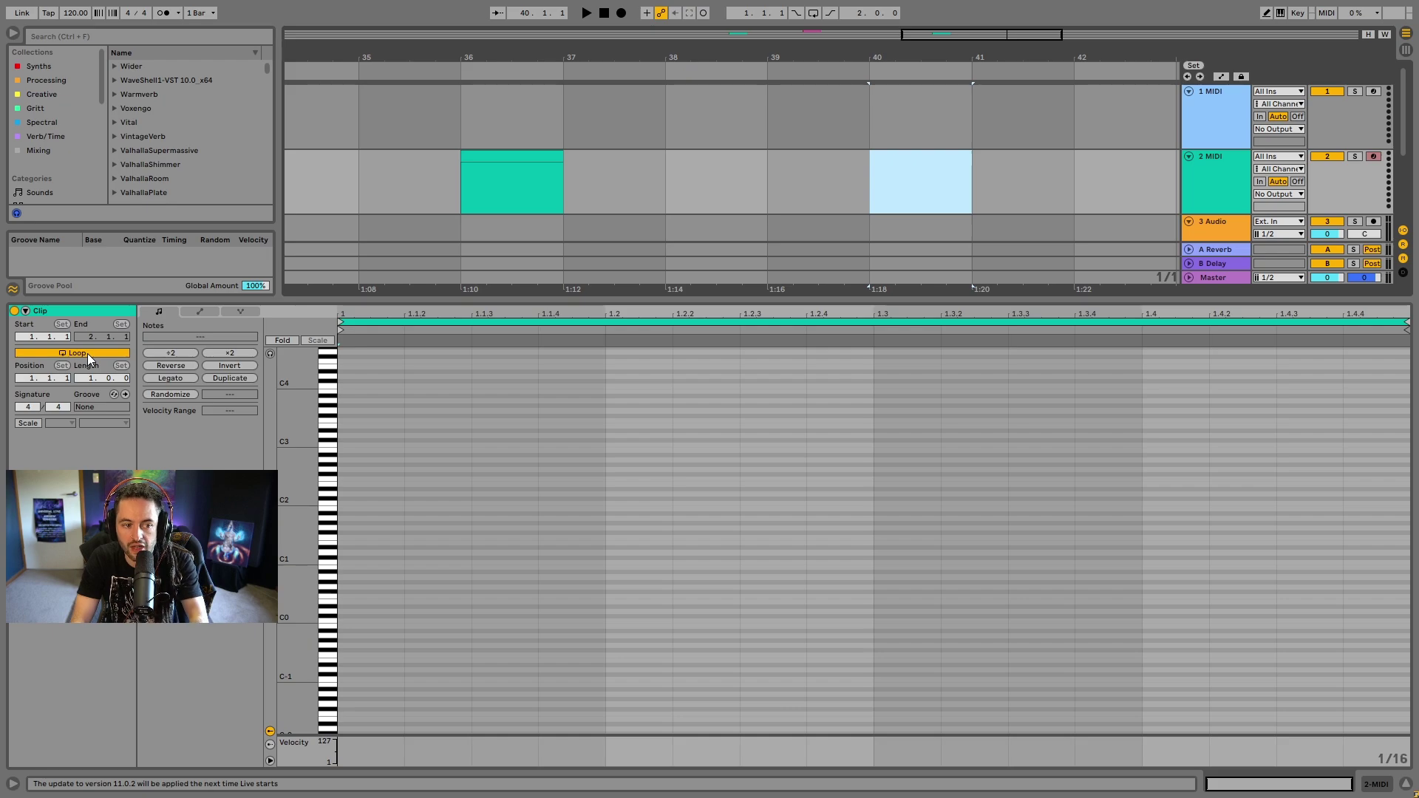
# Set the clip's loop length to 4 bars and extend the clip to bar 41 on the 2 MIDI track
pyautogui.moveTo(89, 378); pyautogui.dragTo(88, 356)
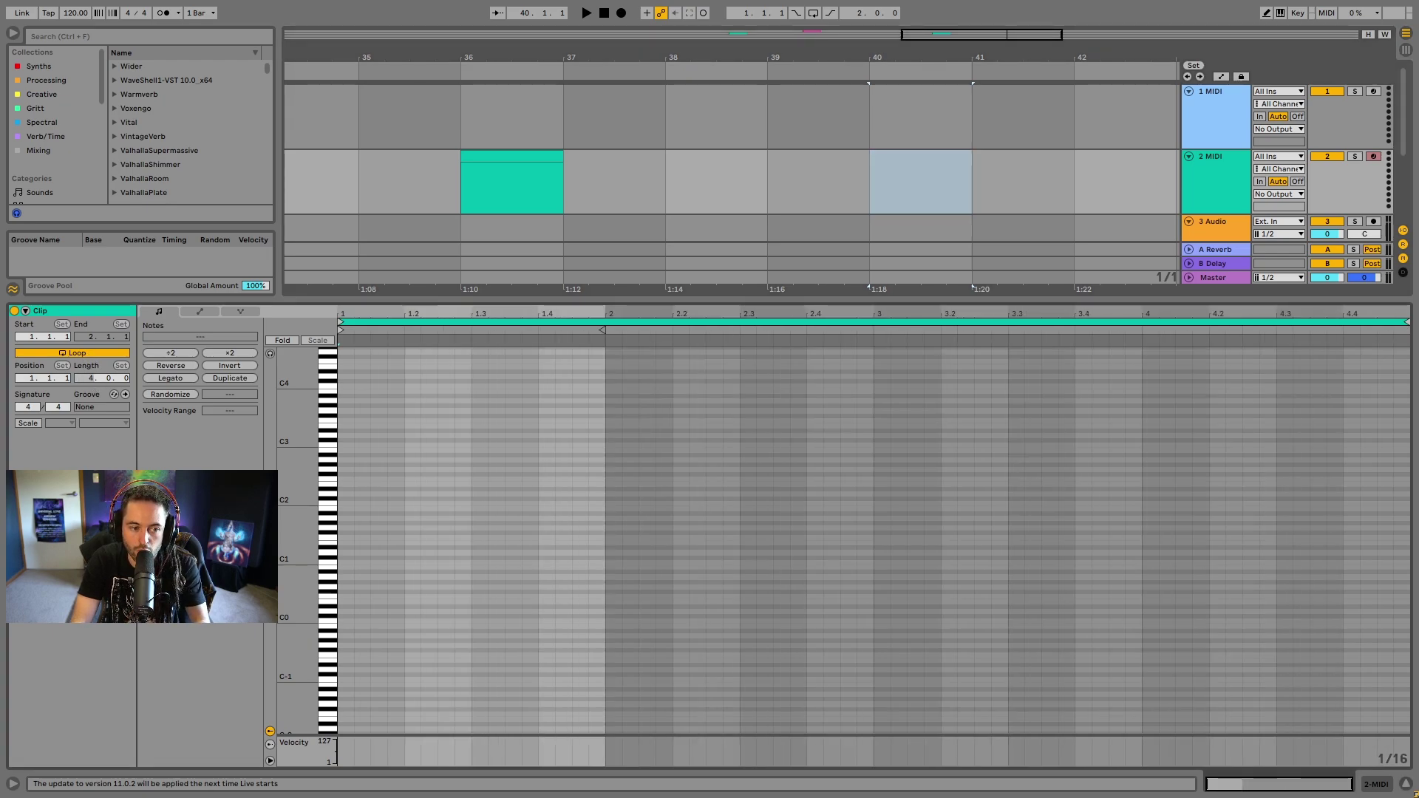
pyautogui.click(561, 160)
pyautogui.moveTo(568, 156); pyautogui.dragTo(972, 156)
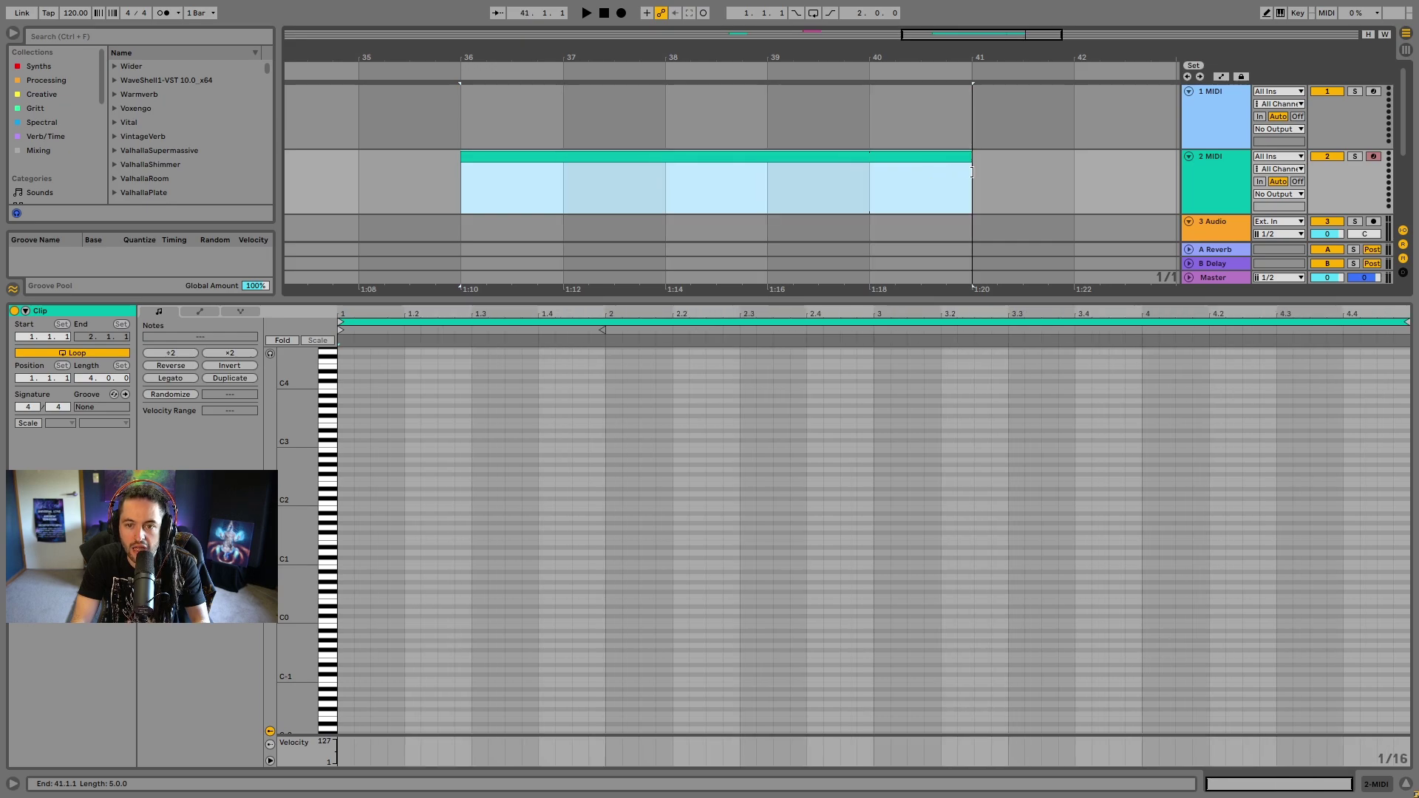
pyautogui.click(872, 196)
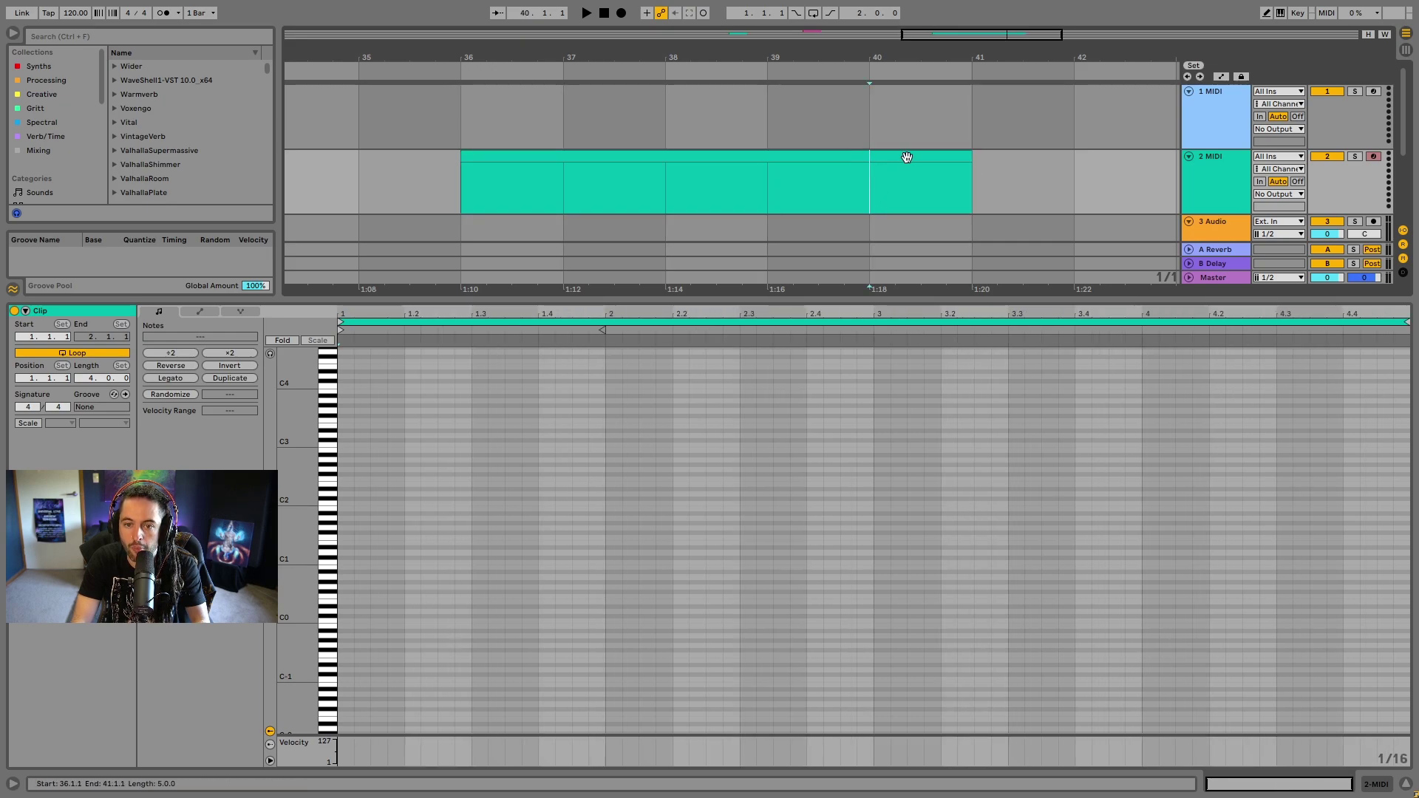
# Shorten the clip to end at bar 37 and set its loop length to 1 bar
pyautogui.moveTo(969, 158); pyautogui.dragTo(565, 175)
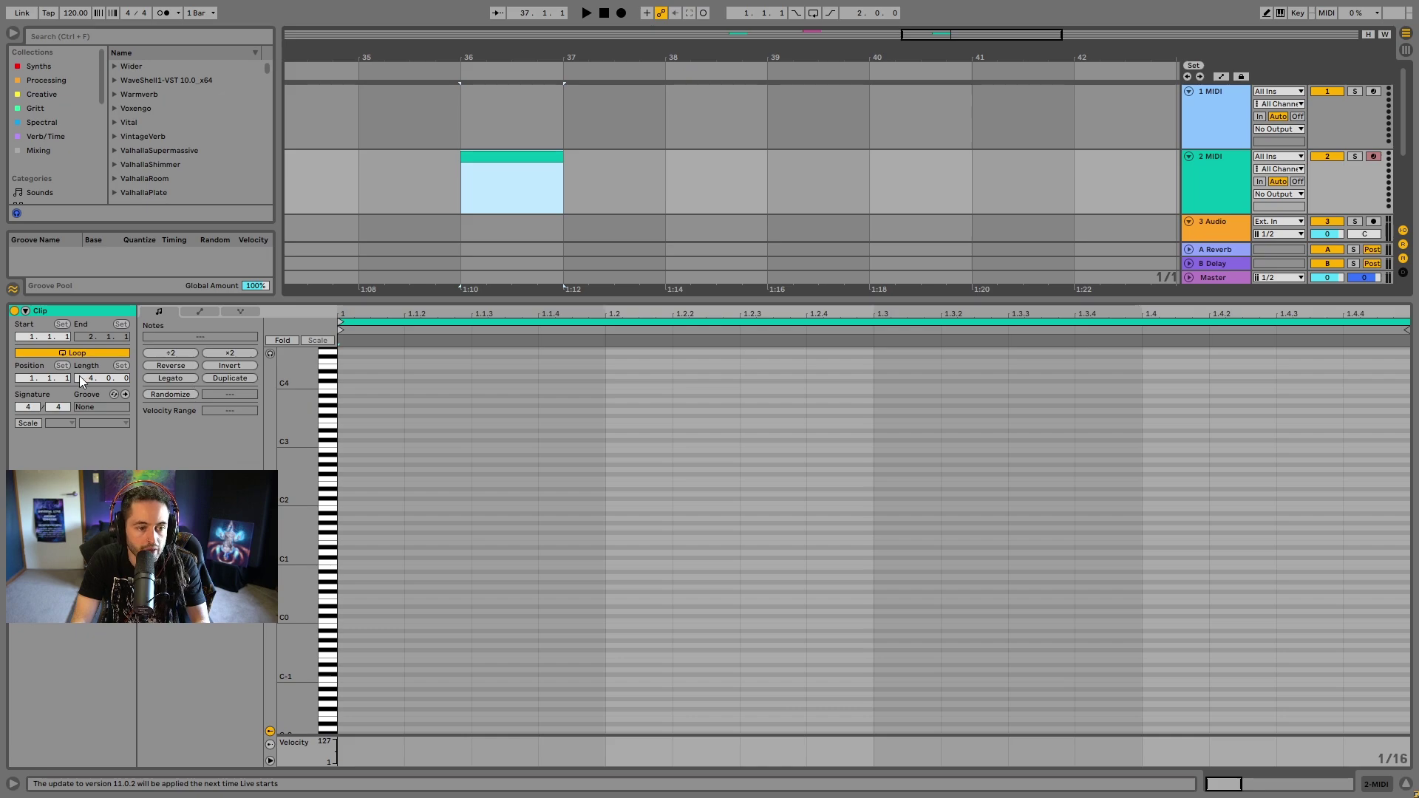
pyautogui.moveTo(88, 379); pyautogui.dragTo(88, 400)
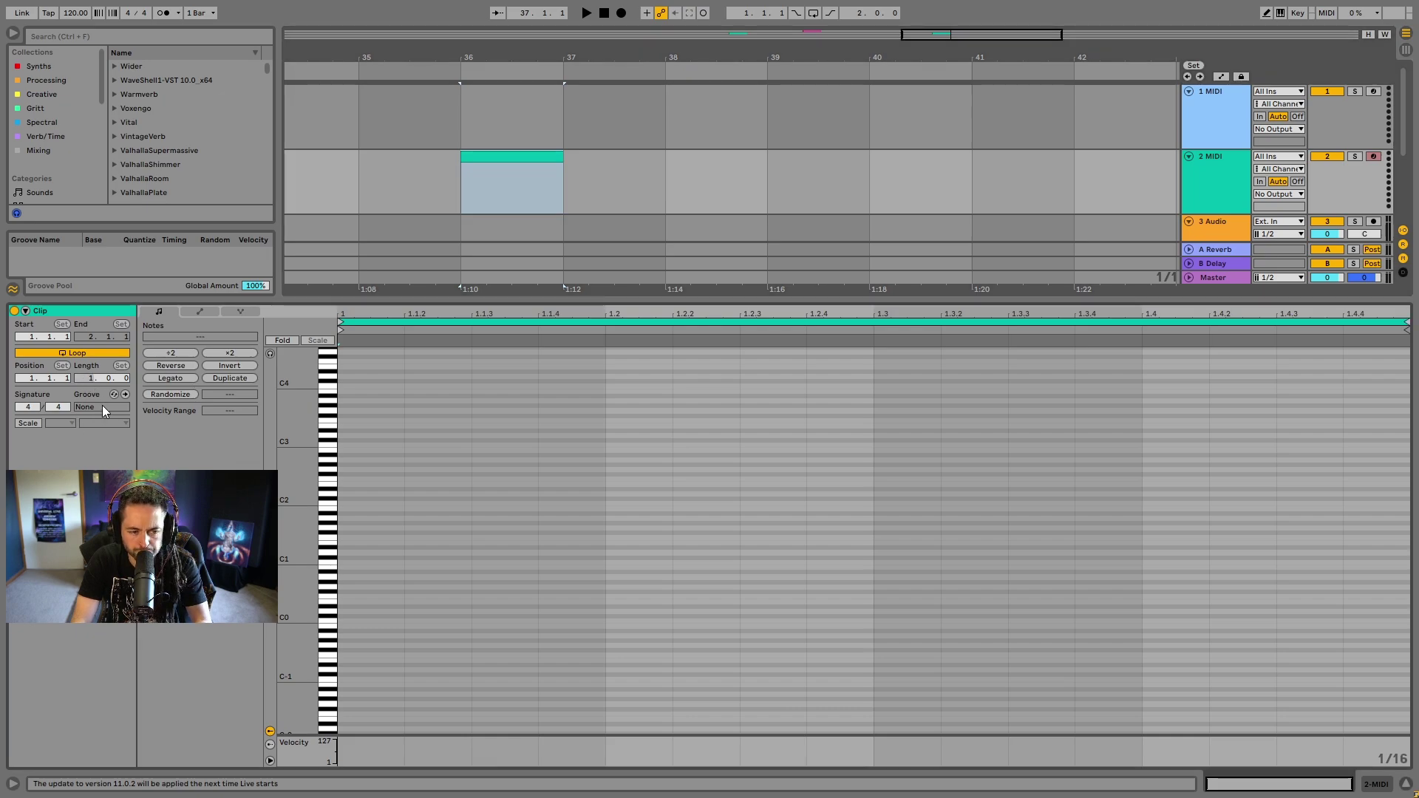
pyautogui.click(518, 181)
pyautogui.moveTo(564, 164)
pyautogui.mouseDown()
pyautogui.moveTo(870, 164)
pyautogui.moveTo(564, 164)
pyautogui.mouseUp()
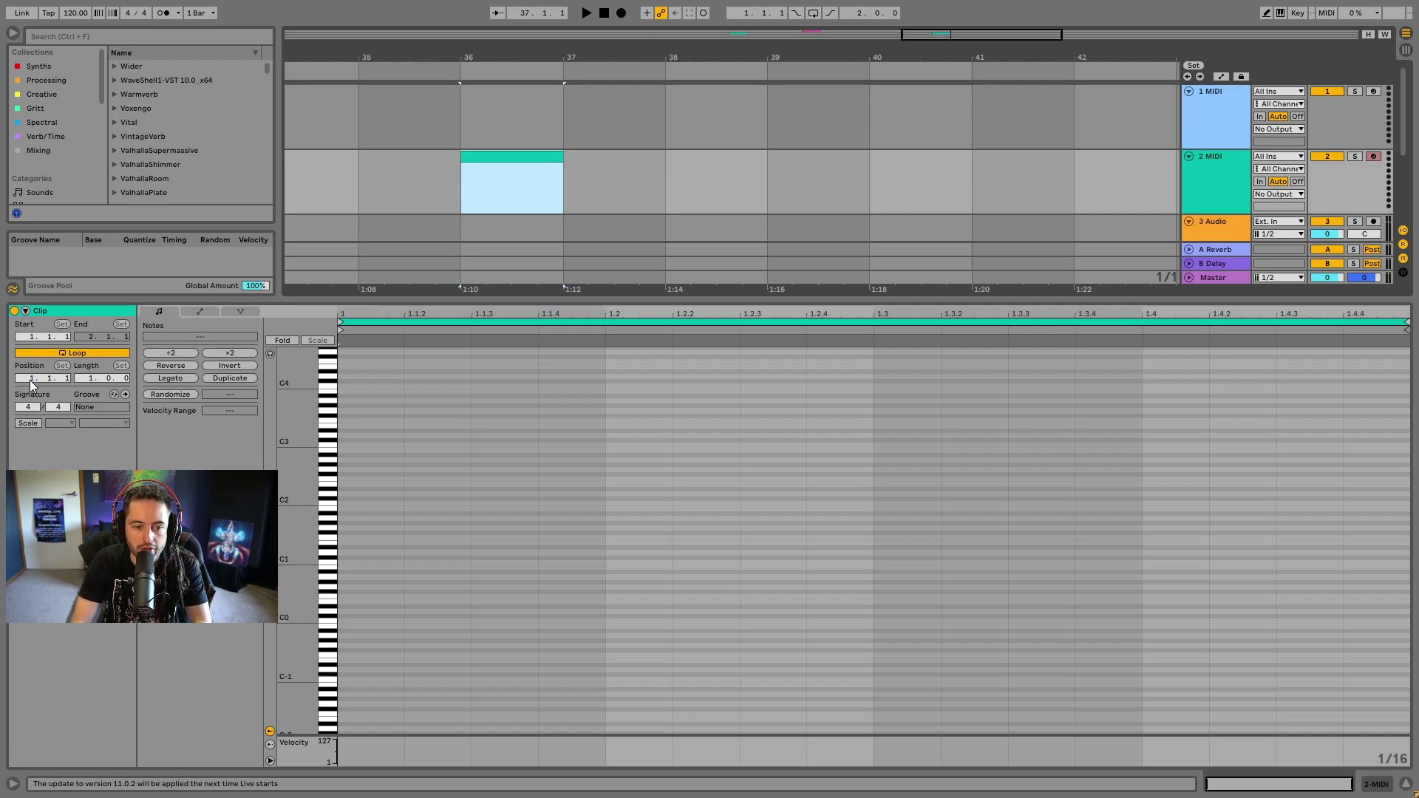
# Move the clip's loop position to bar 103 and view the whole range in the piano roll
pyautogui.click(484, 155)
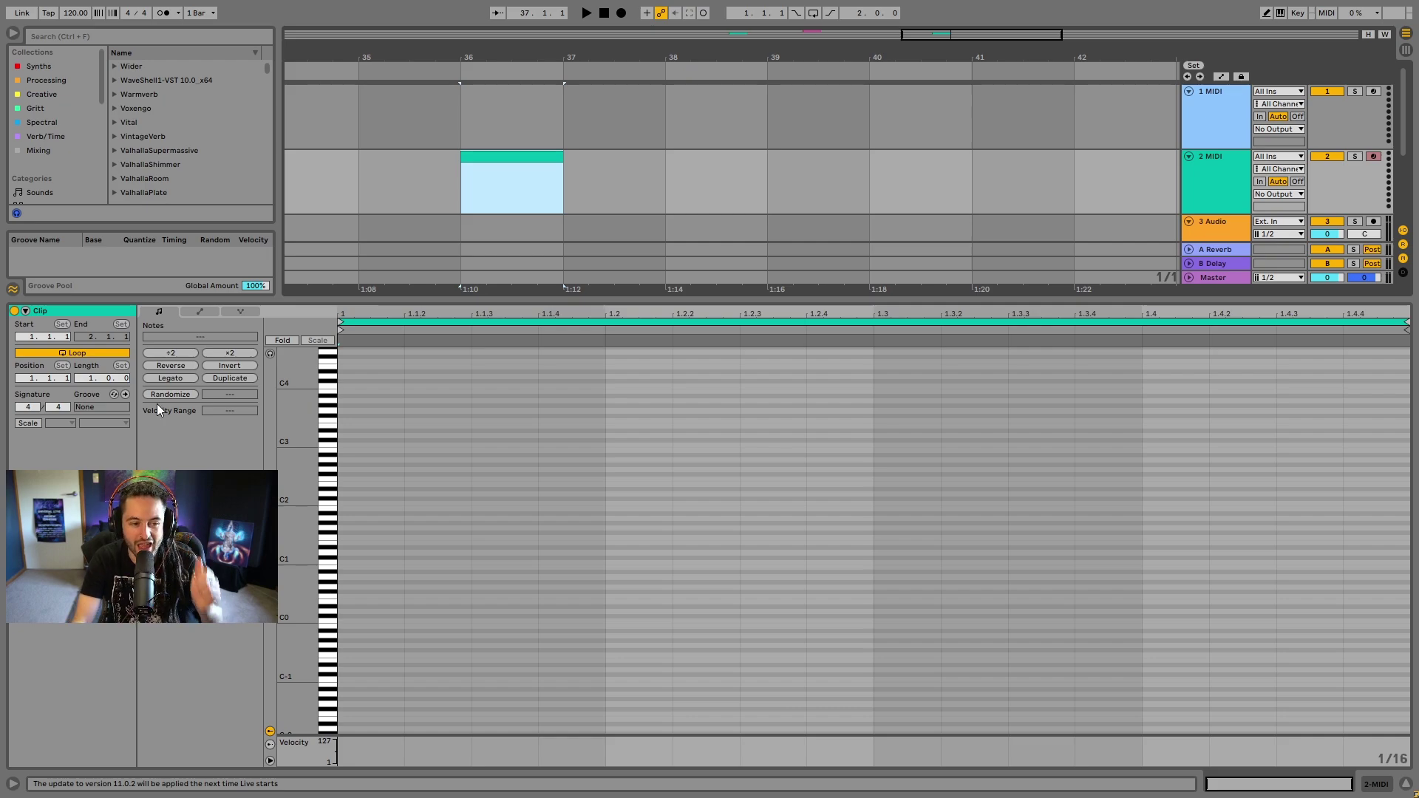
pyautogui.moveTo(32, 376); pyautogui.dragTo(41, 347)
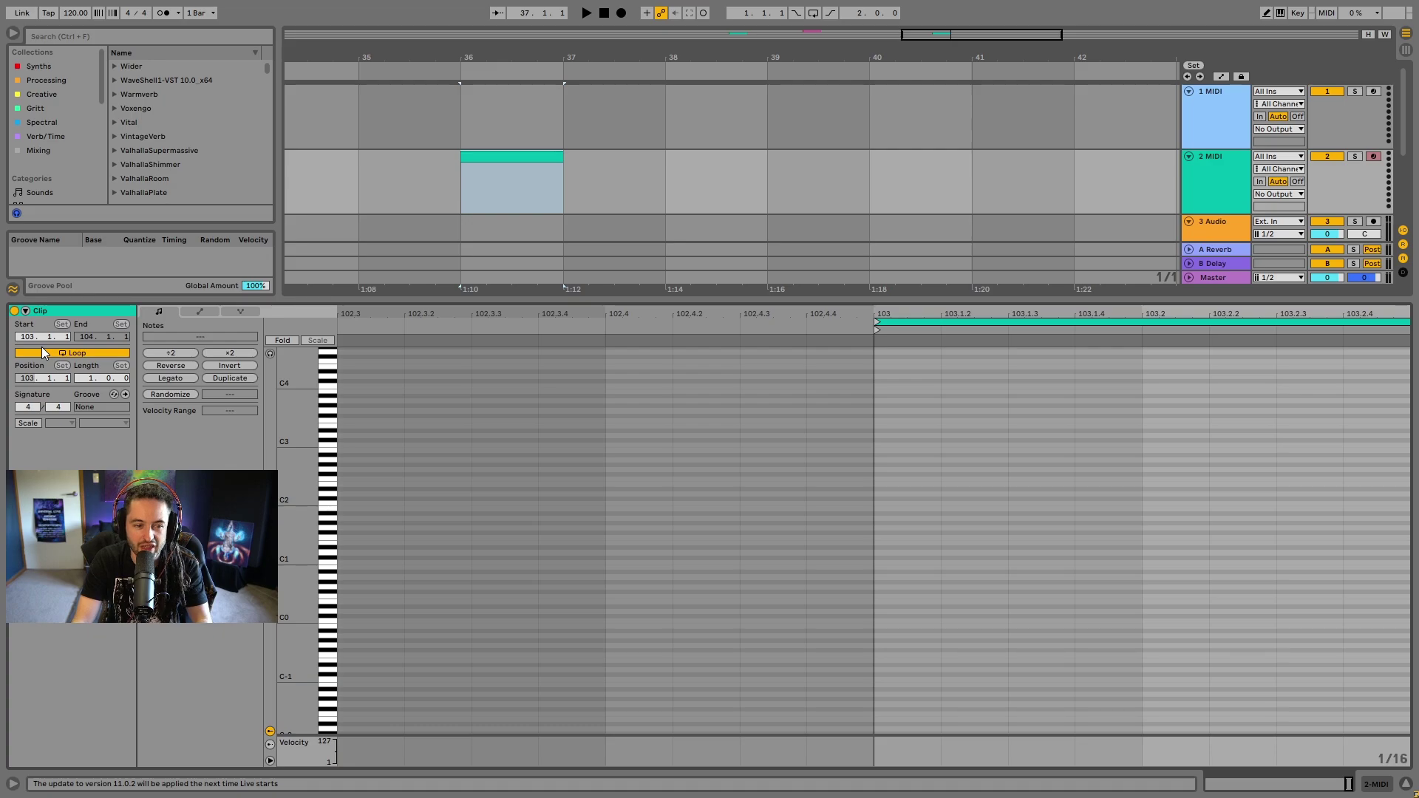
pyautogui.moveTo(1040, 314); pyautogui.dragTo(1040, 281)
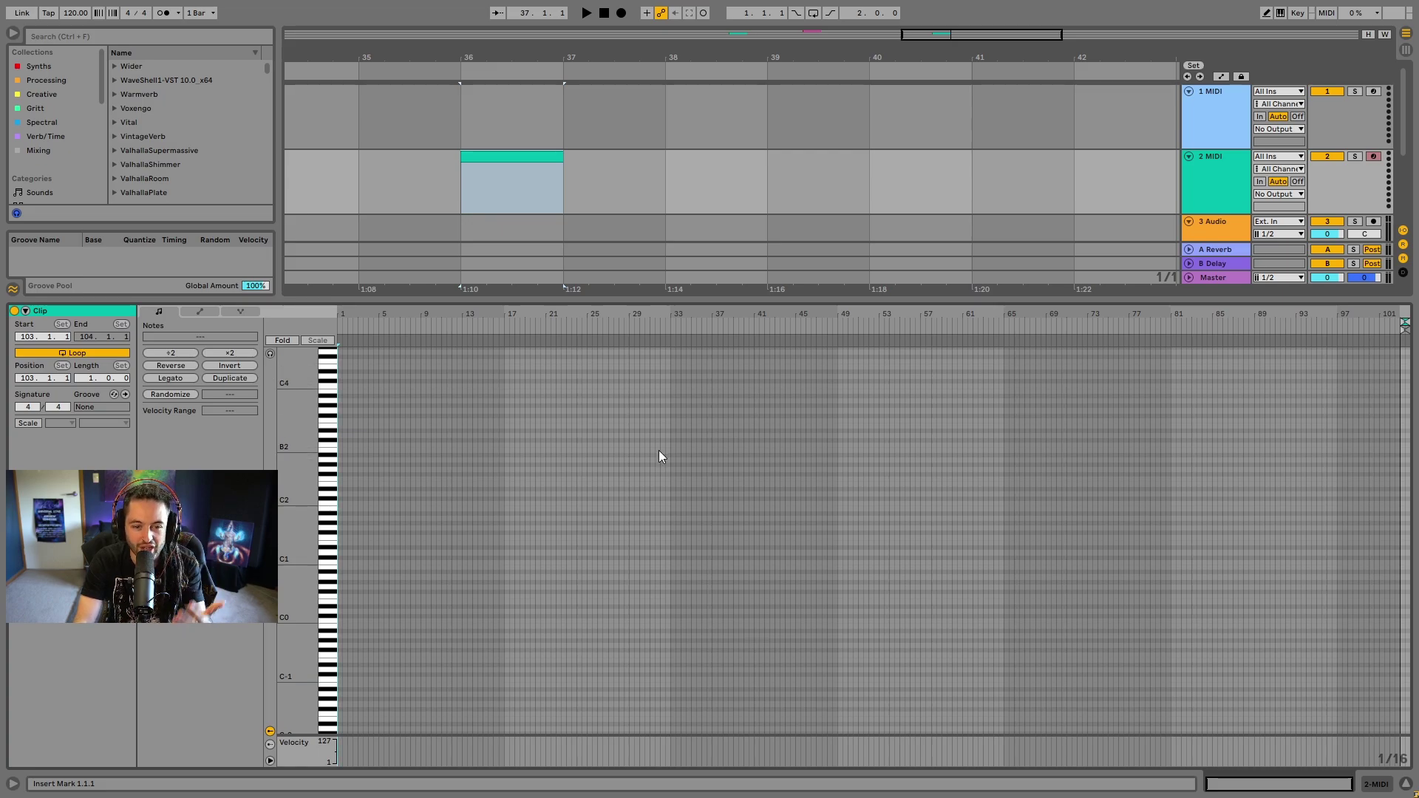
# Crop the clip and turn its looping on
pyautogui.rightClick(525, 435)
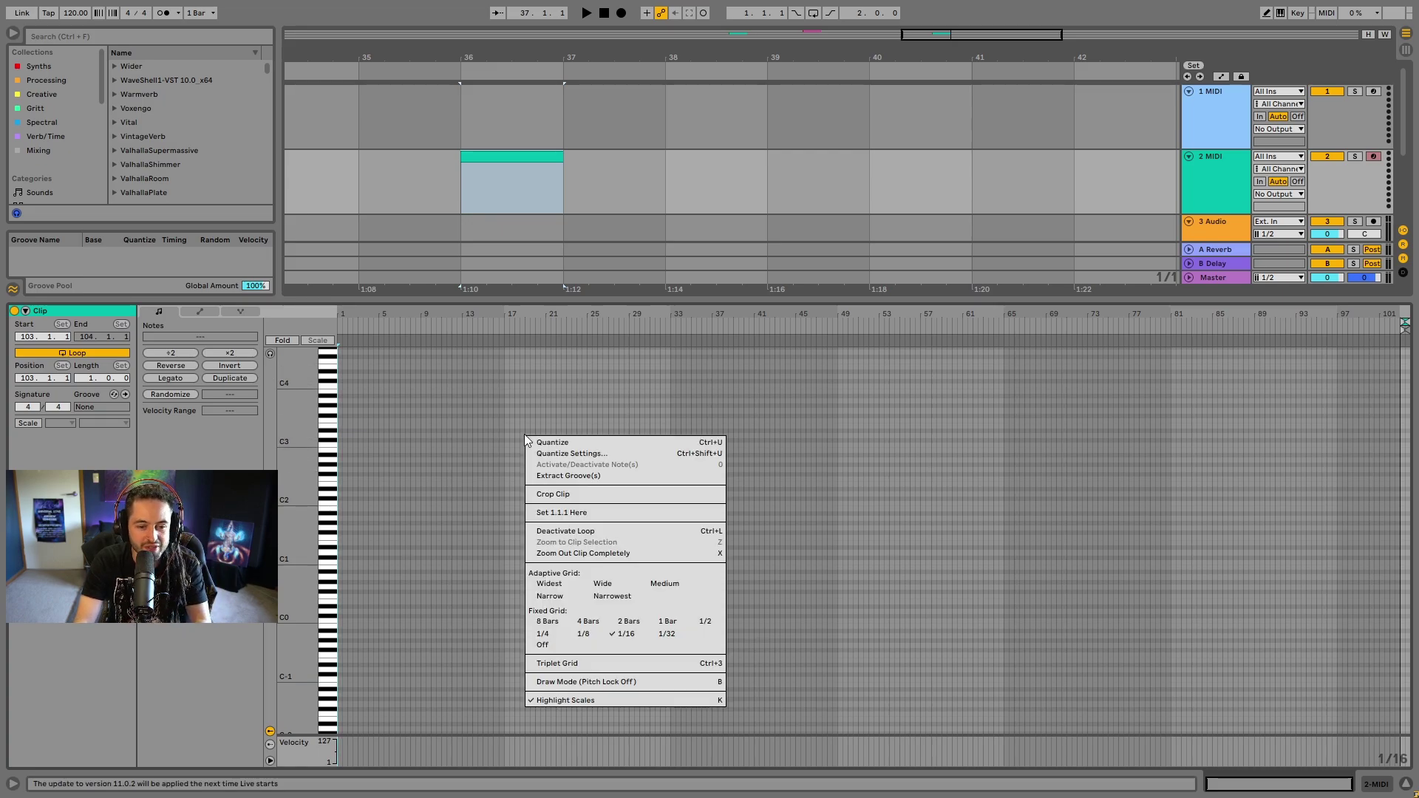
pyautogui.click(562, 490)
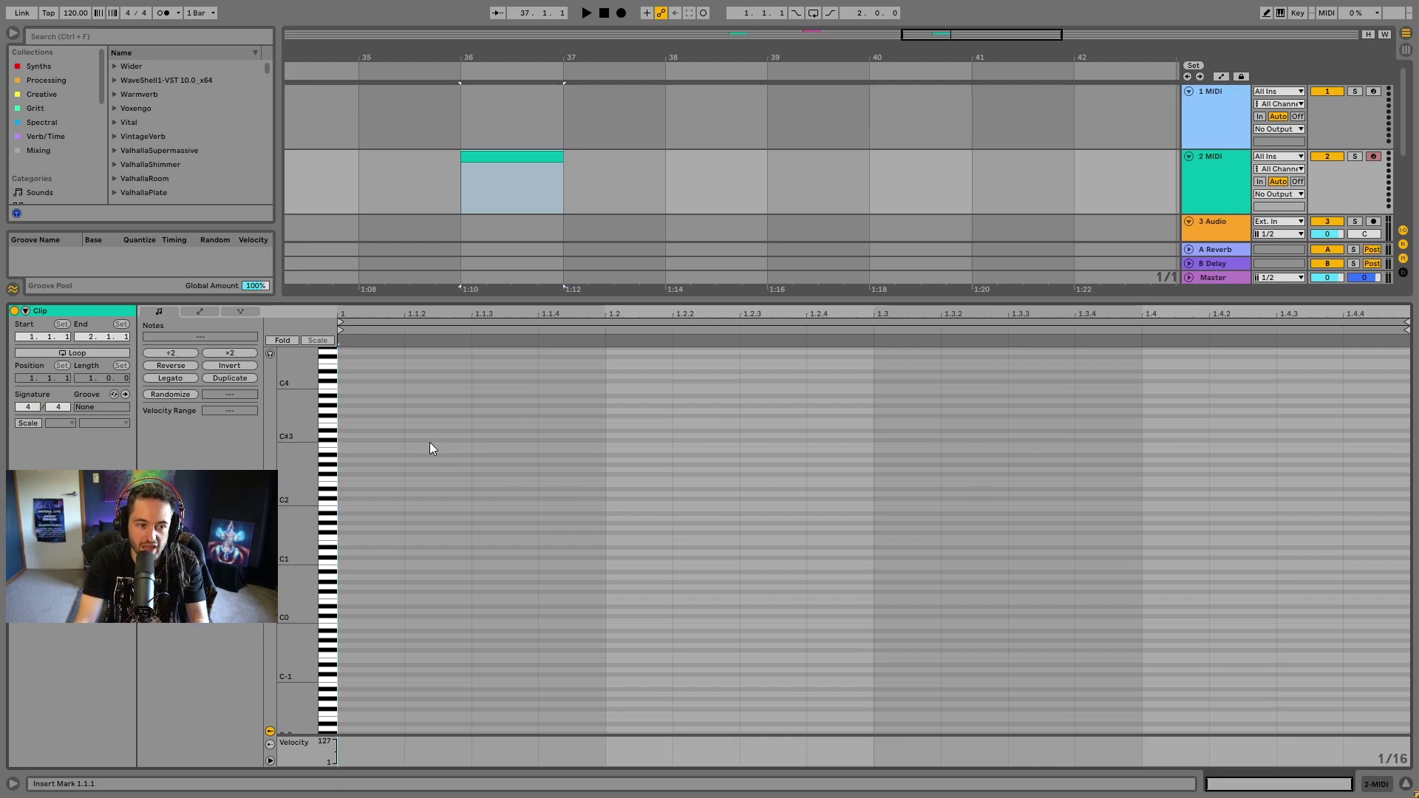
pyautogui.click(86, 357)
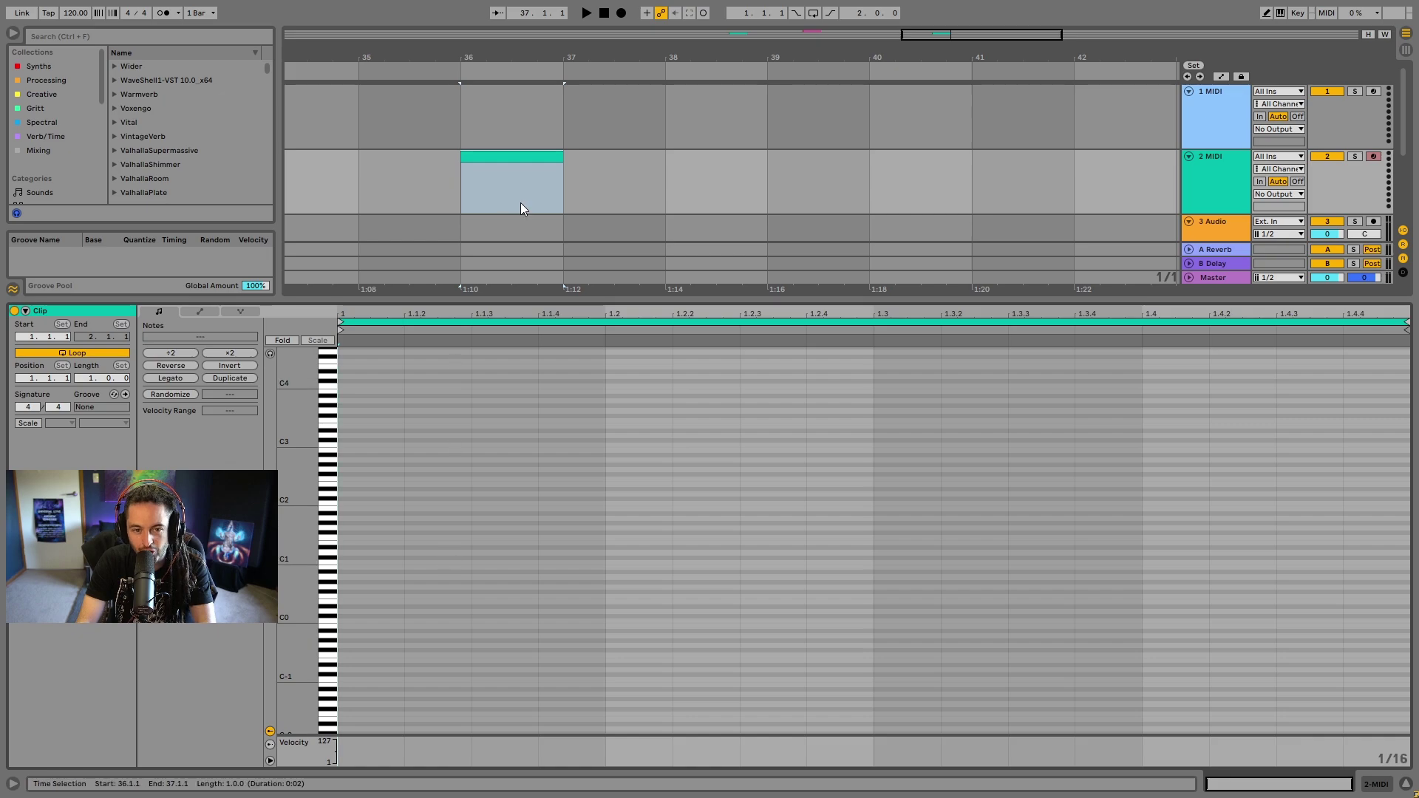
# Try extending the end of the one-bar clip to bar 38
pyautogui.moveTo(562, 185)
pyautogui.mouseDown()
pyautogui.moveTo(1049, 171)
pyautogui.moveTo(564, 185)
pyautogui.mouseUp()
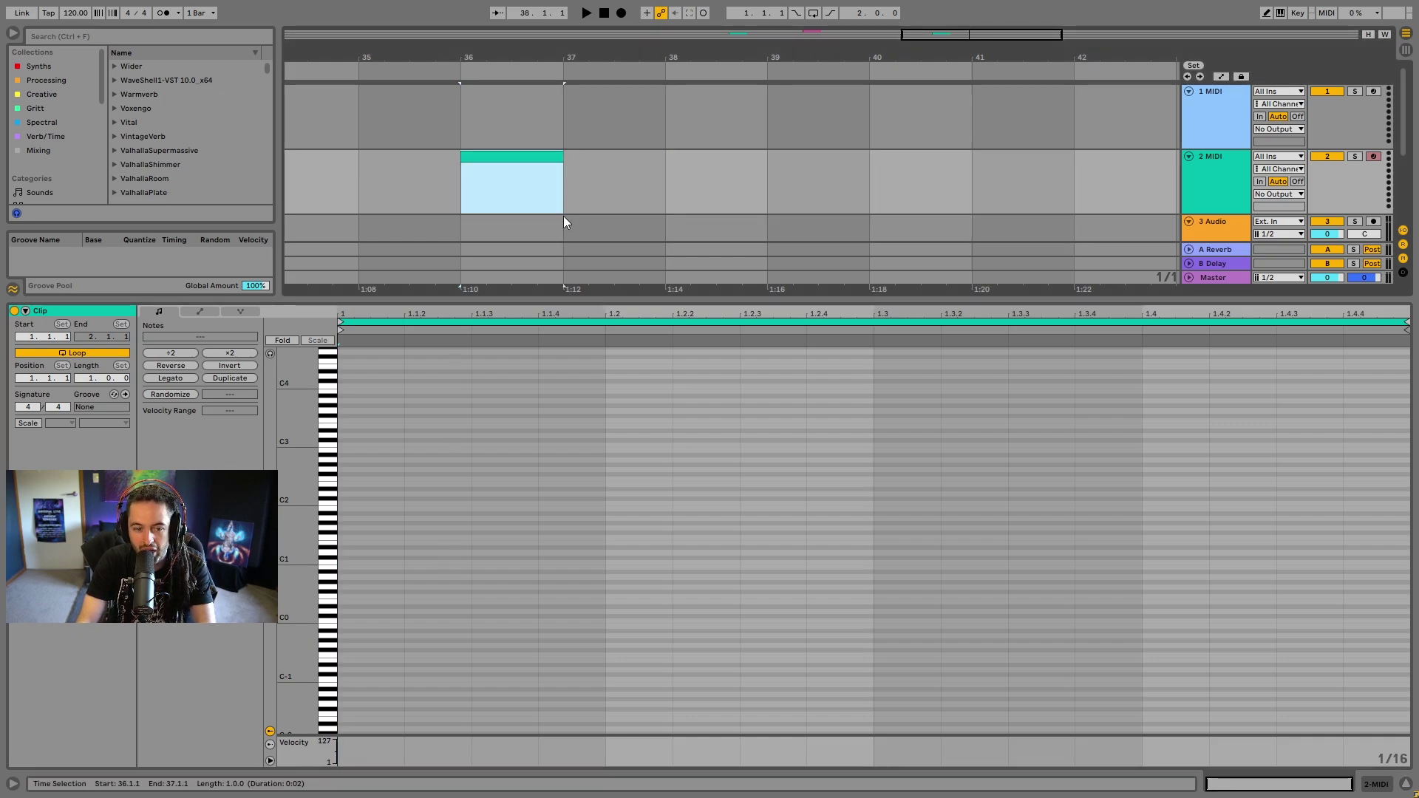
pyautogui.click(482, 414)
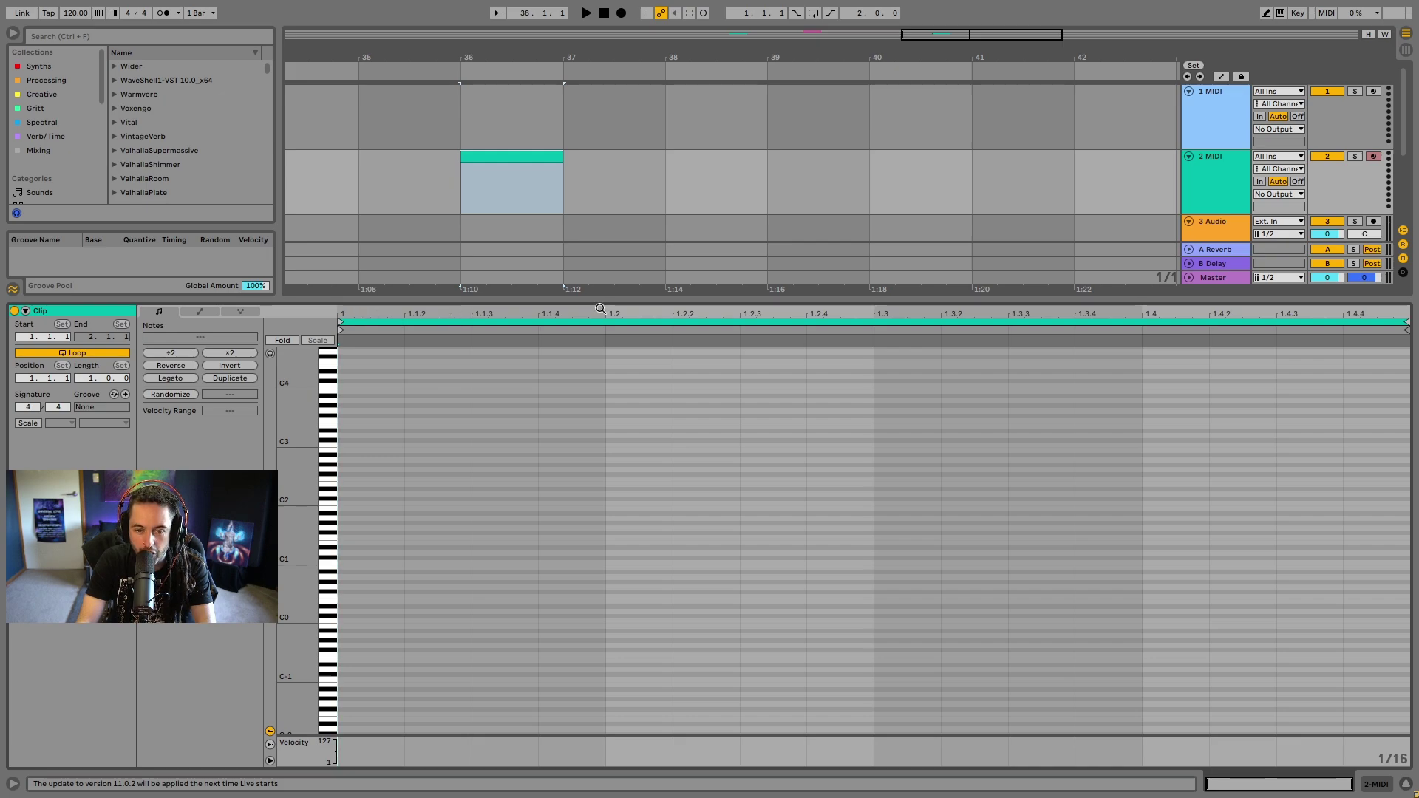
pyautogui.moveTo(917, 311)
pyautogui.mouseDown()
pyautogui.moveTo(919, 414)
pyautogui.moveTo(916, 310)
pyautogui.mouseUp()
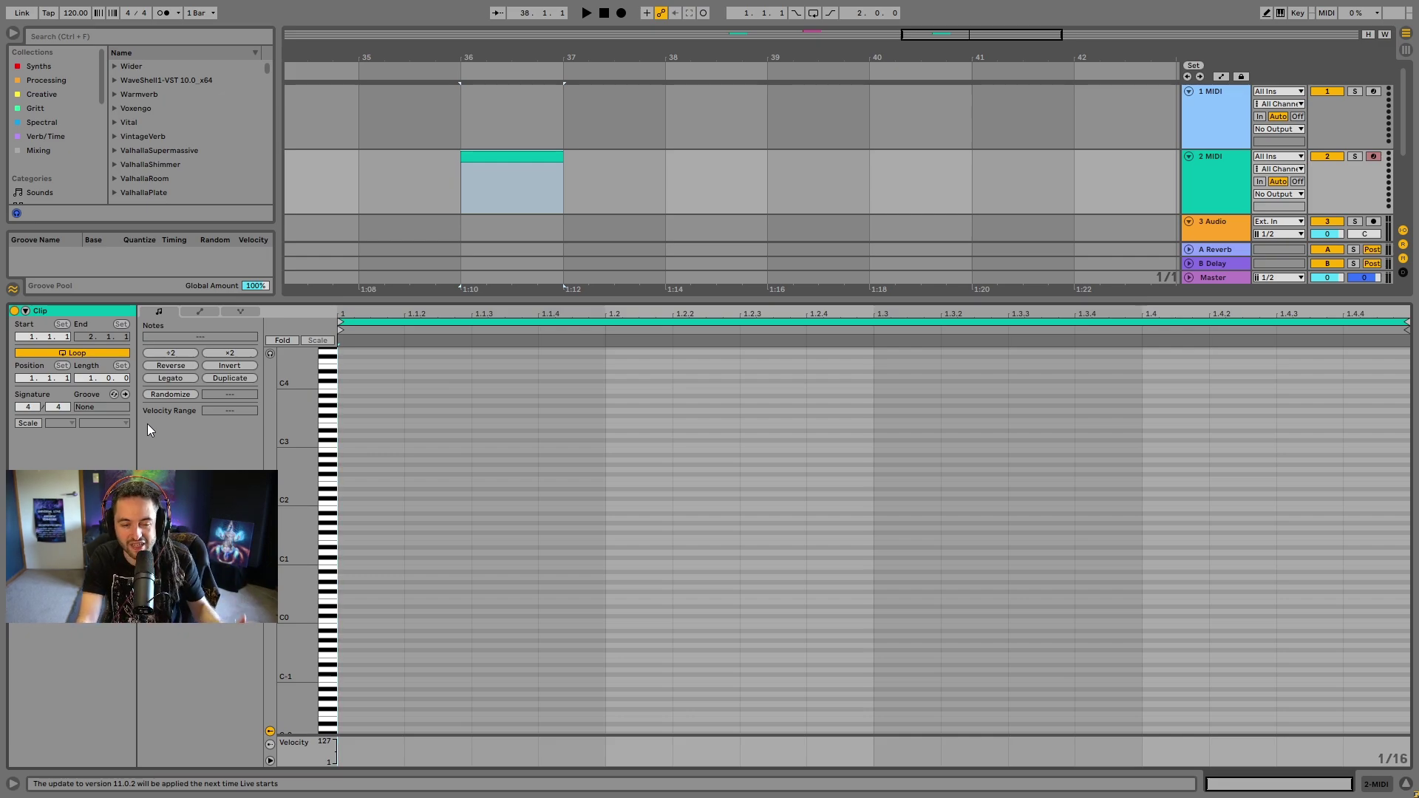
# Set the selected clip's time signature to 4/16 and its loop length to 93 bars
pyautogui.click(545, 156)
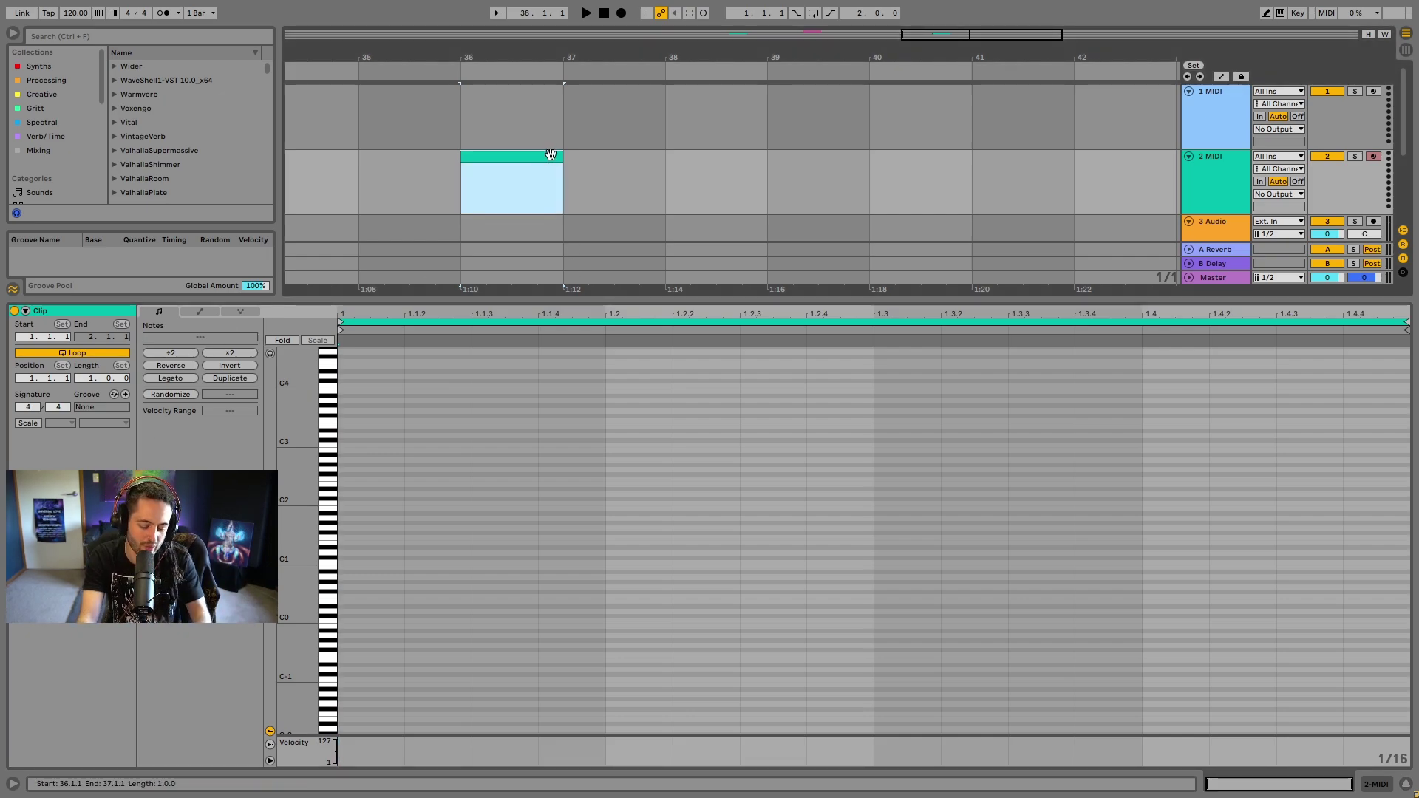
pyautogui.moveTo(58, 408)
pyautogui.mouseDown()
pyautogui.moveTo(59, 384)
pyautogui.moveTo(31, 421)
pyautogui.moveTo(31, 457)
pyautogui.mouseUp()
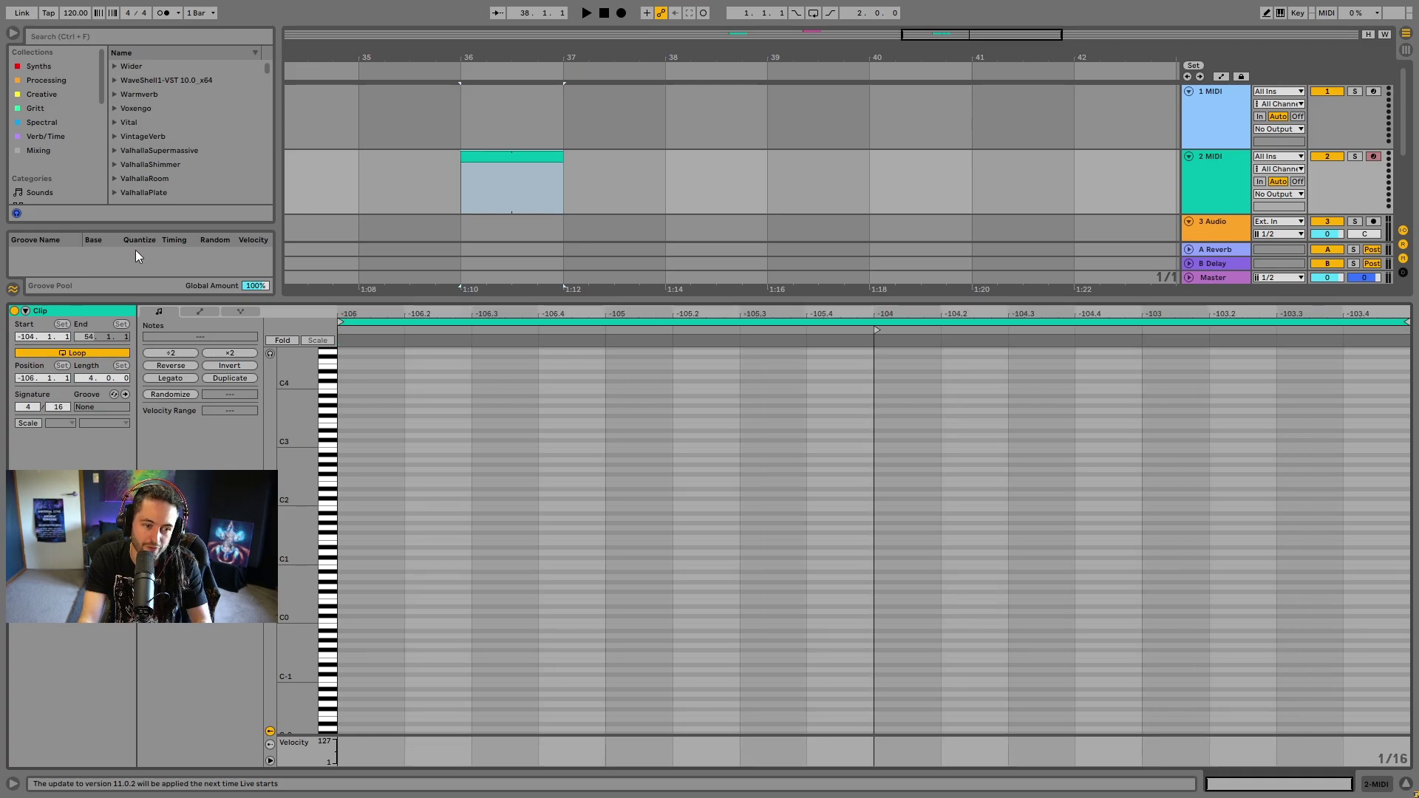
pyautogui.moveTo(86, 378); pyautogui.dragTo(86, 348)
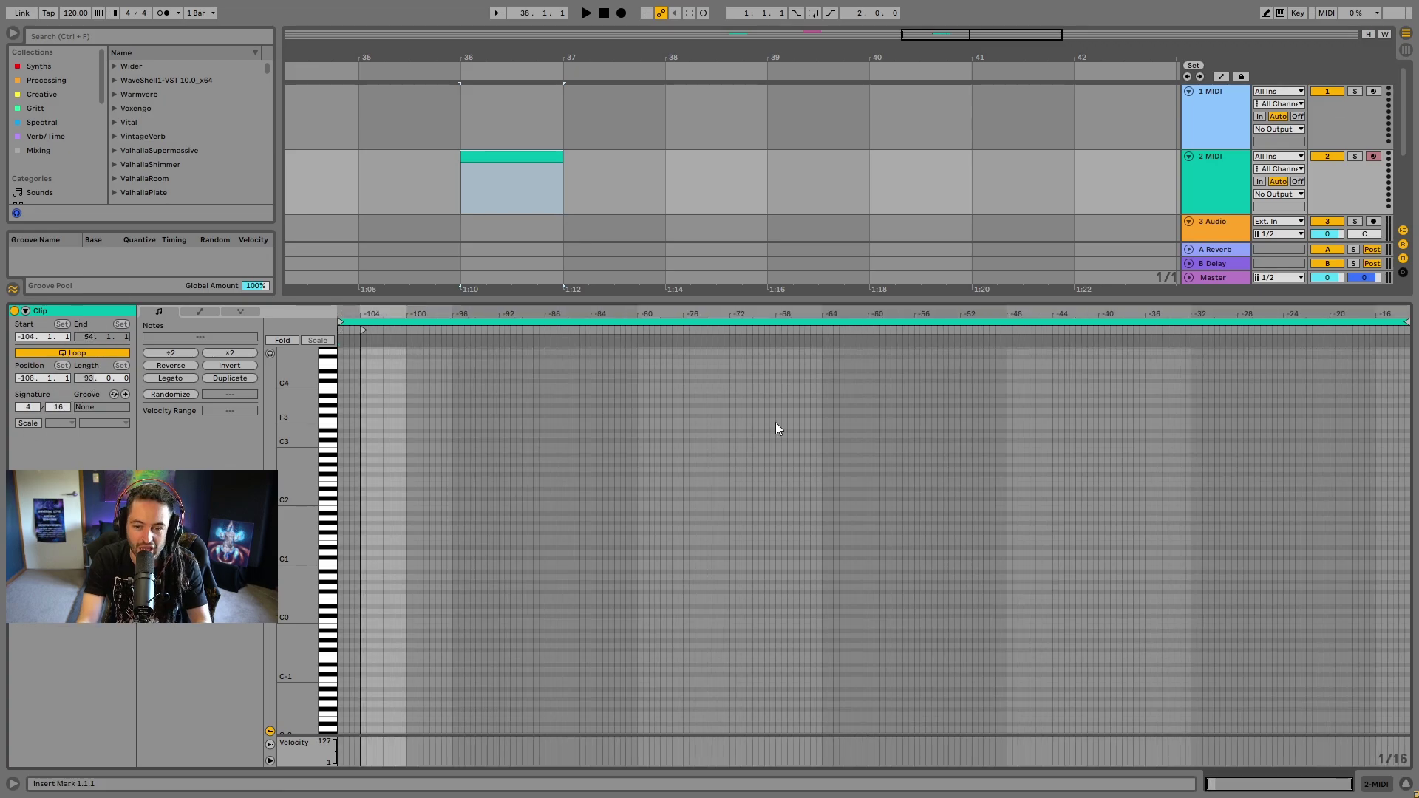
# Delete the altered clip at bar 36 and insert a new empty one-bar MIDI clip in its place
pyautogui.click(529, 160)
pyautogui.press('Delete')
pyautogui.click(521, 201)
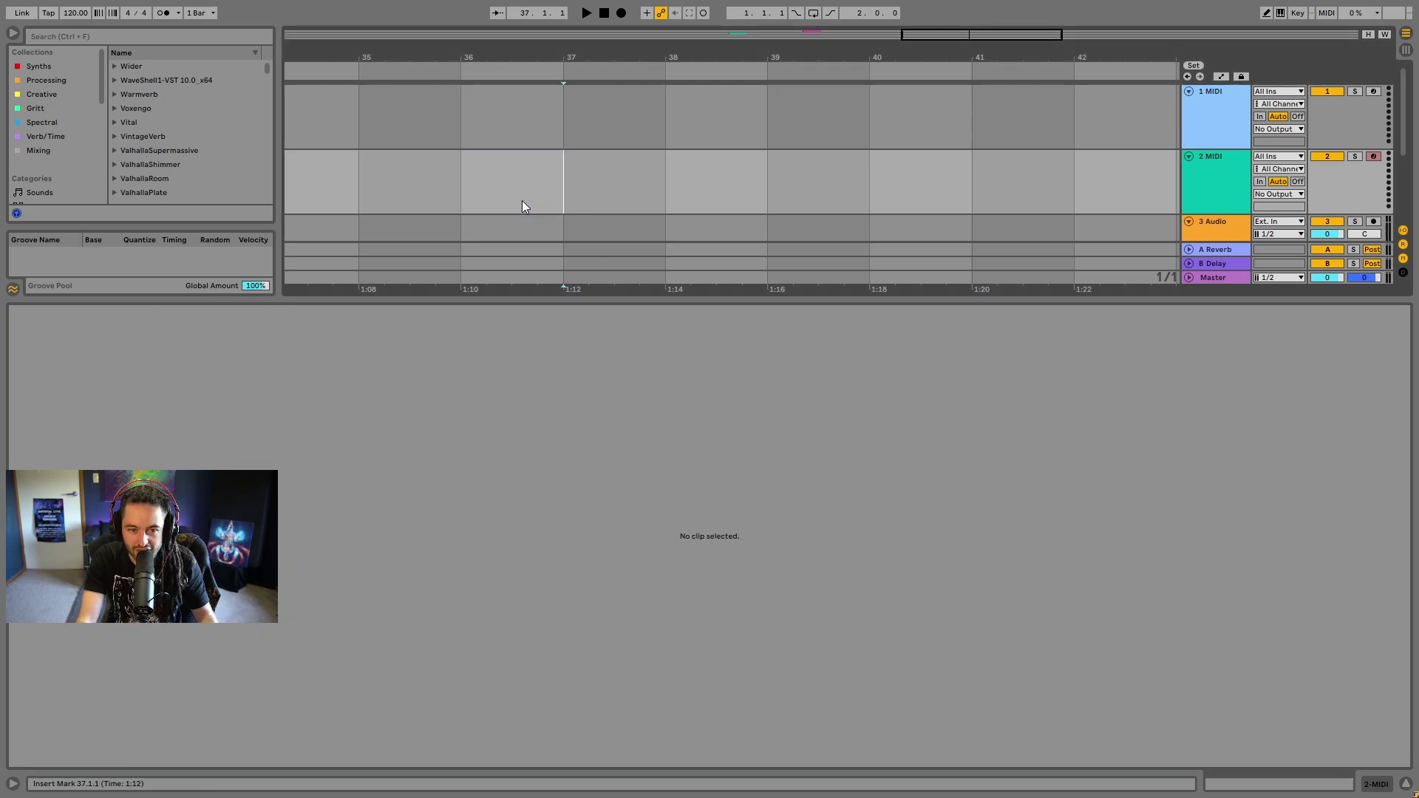
pyautogui.hotkey('ctrl', 'shift', 'm')
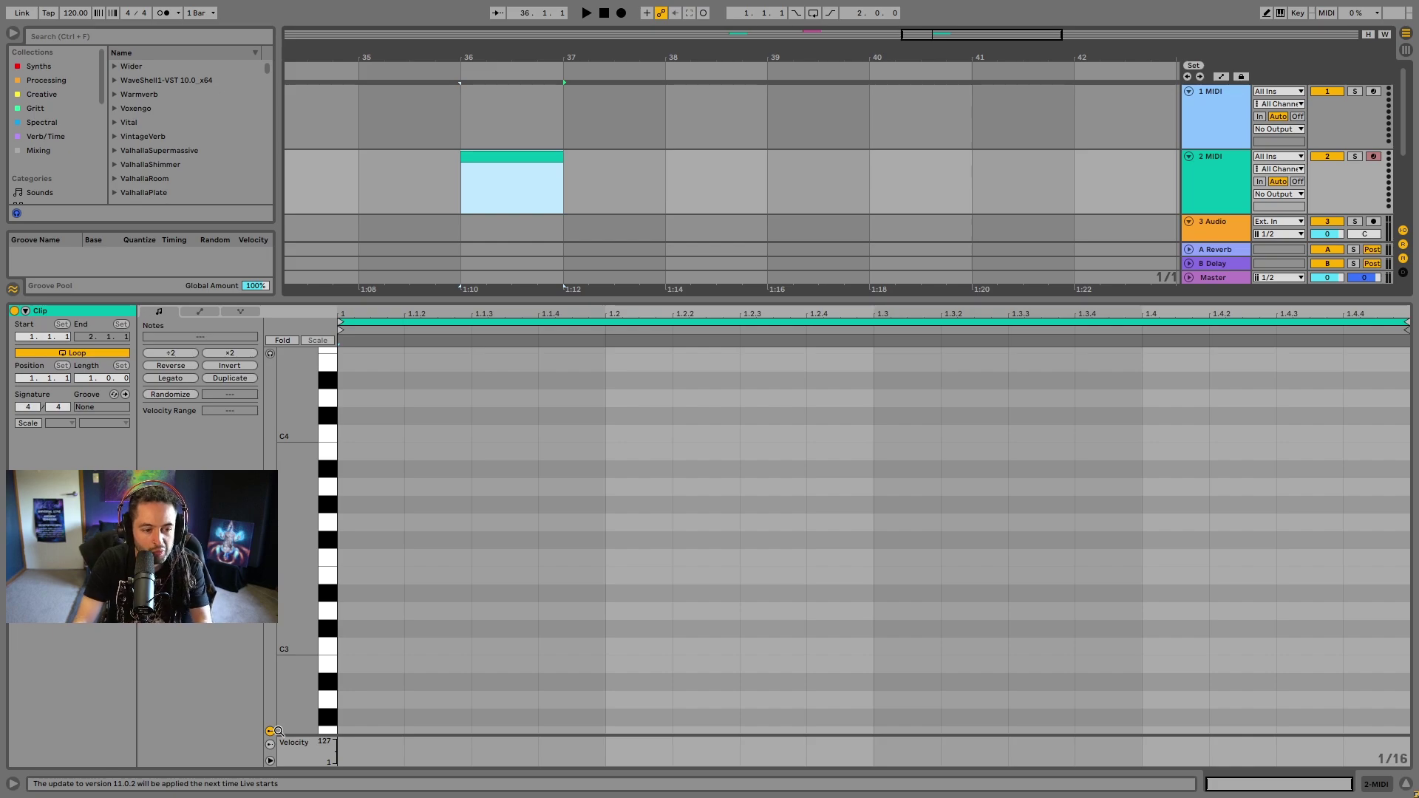
# Turn on the clip's C Major scale and add a 1/16 F#3 note at the clip's start
pyautogui.click(99, 406)
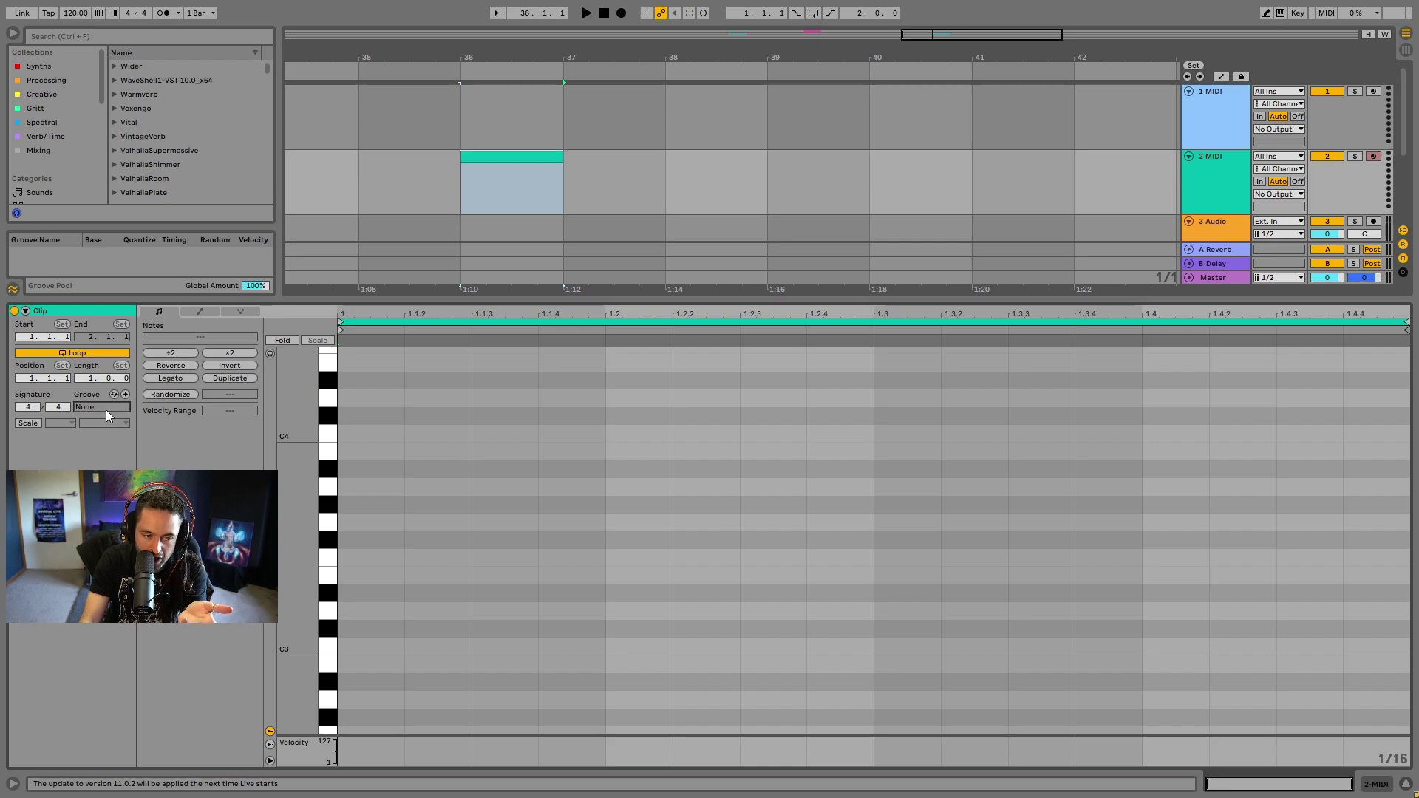
pyautogui.click(27, 423)
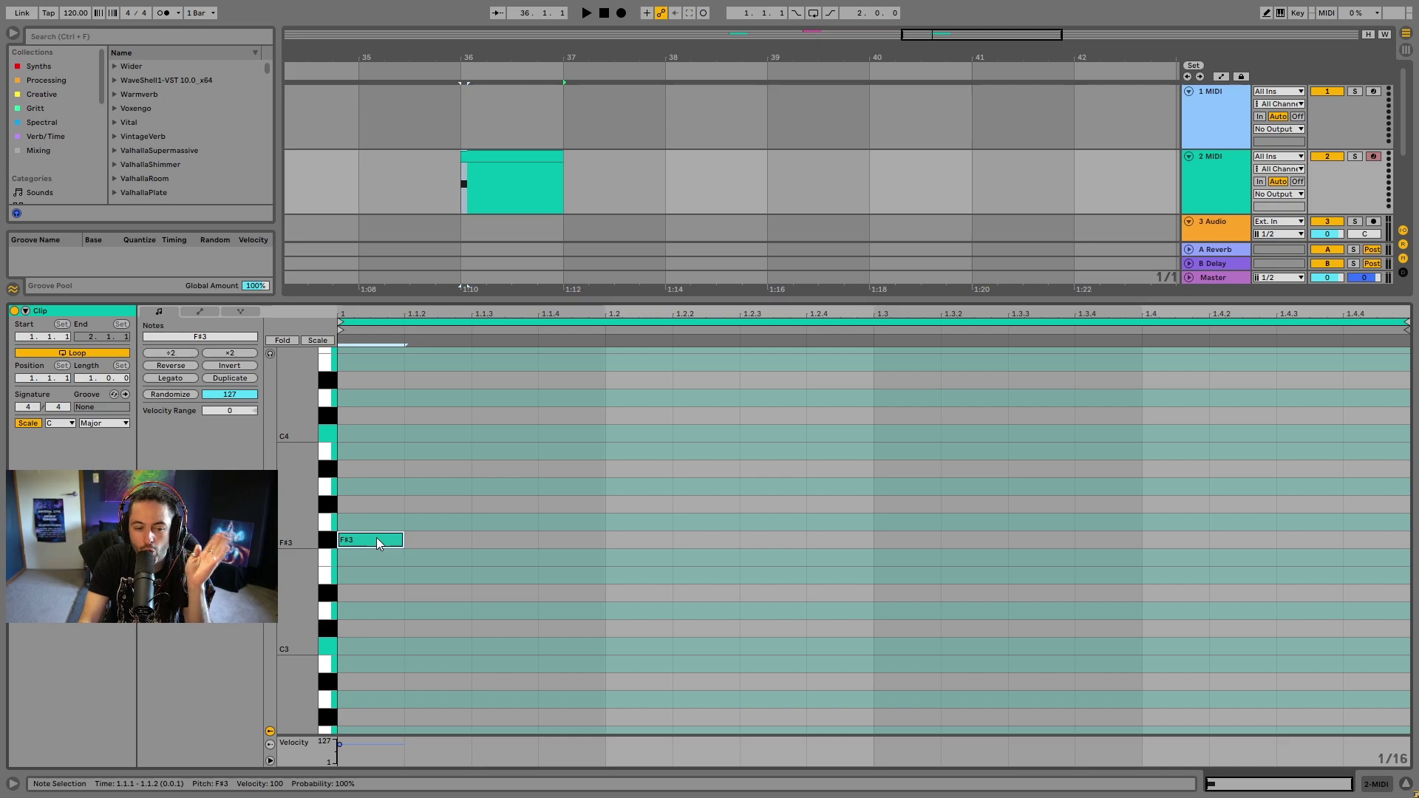
# Replace the F#3 note with a 1/16 C3 note at the clip's start, using a fixed 1/16 grid
pyautogui.doubleClick(375, 538)
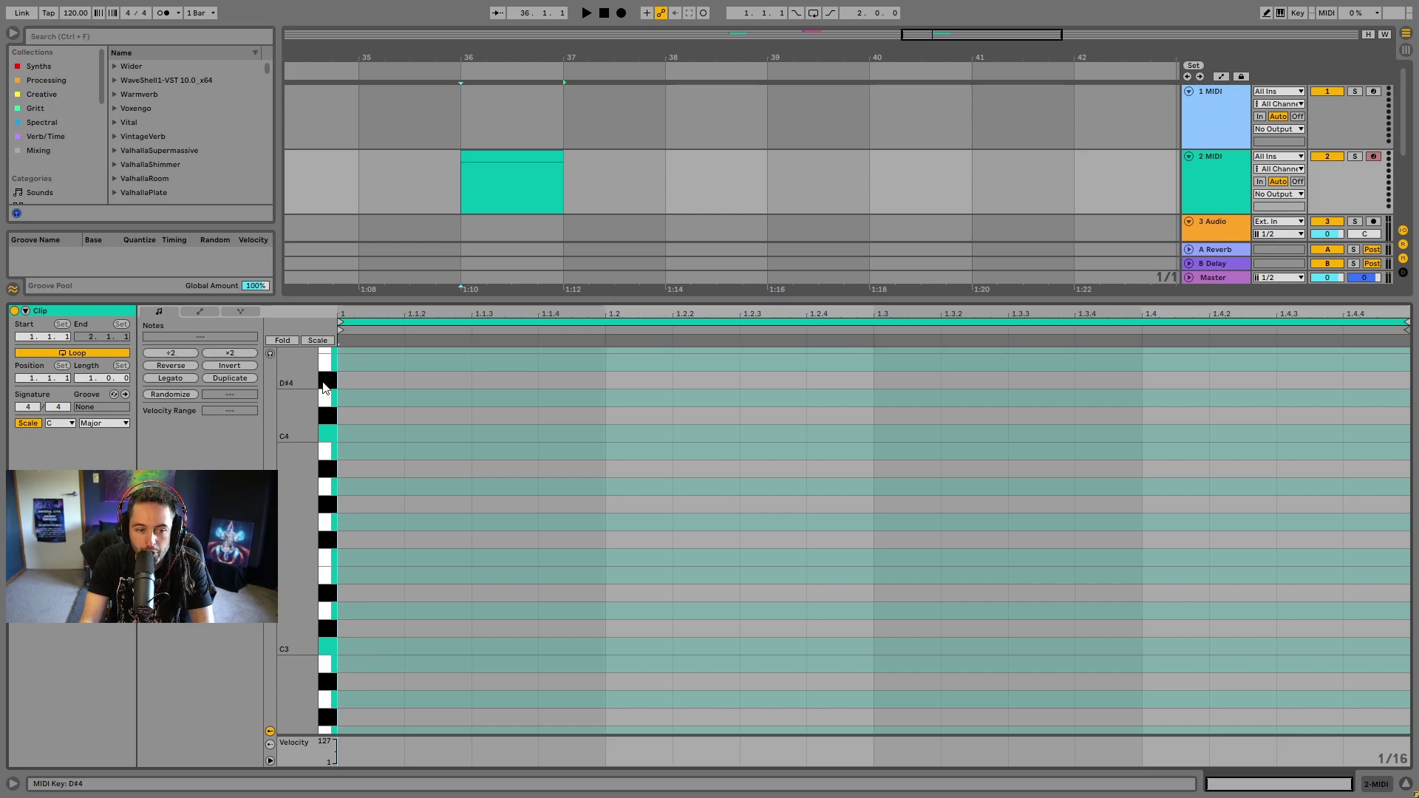
pyautogui.moveTo(318, 693); pyautogui.dragTo(316, 693)
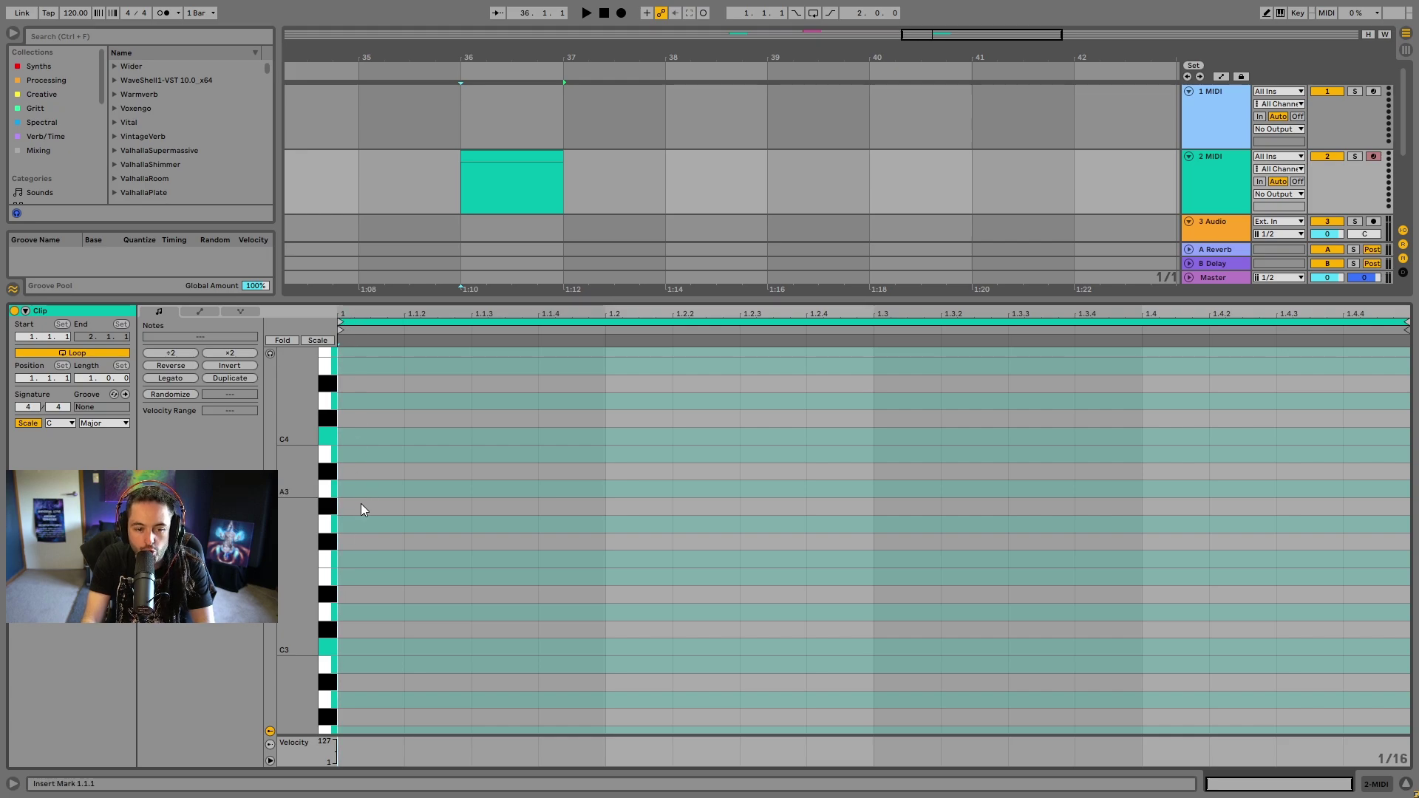
pyautogui.rightClick(734, 549)
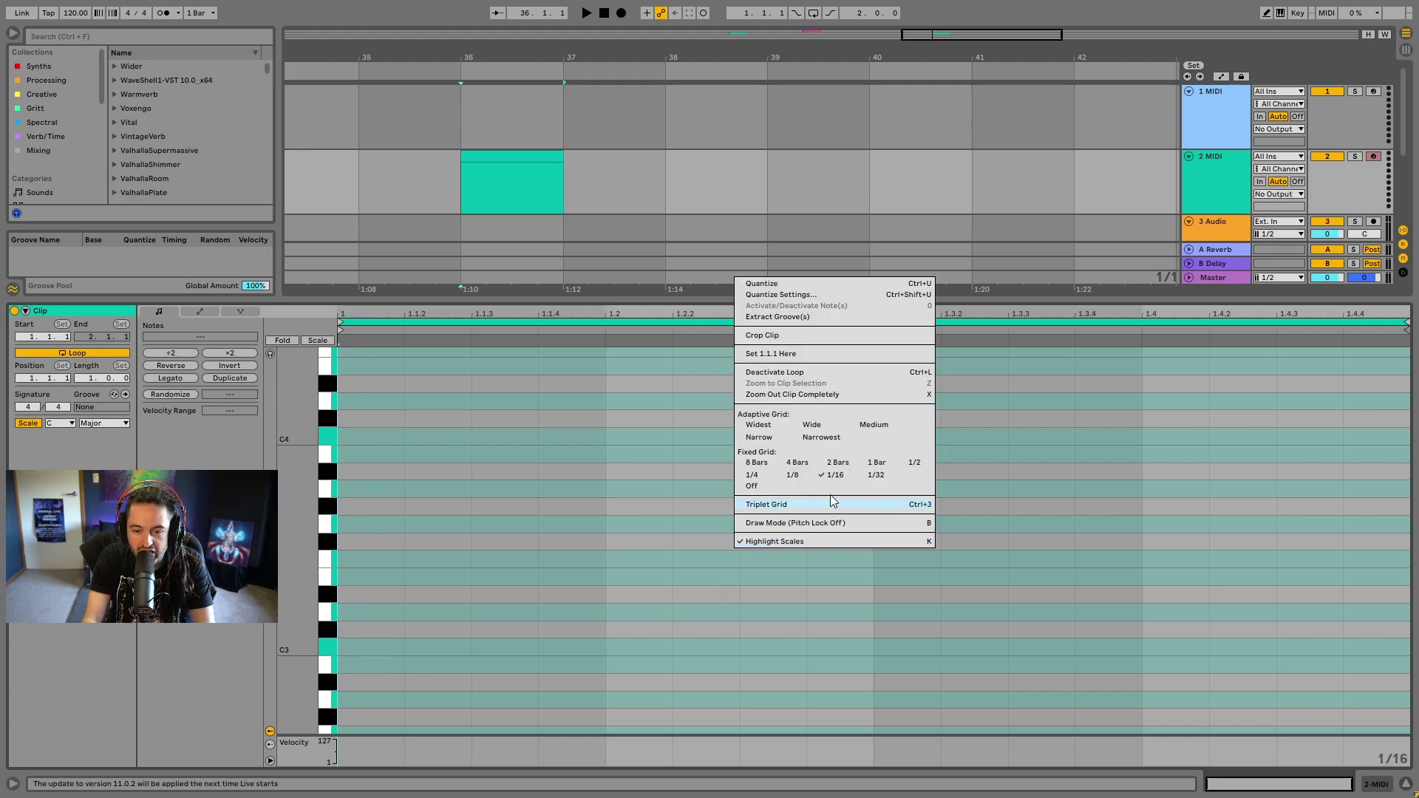
pyautogui.click(840, 477)
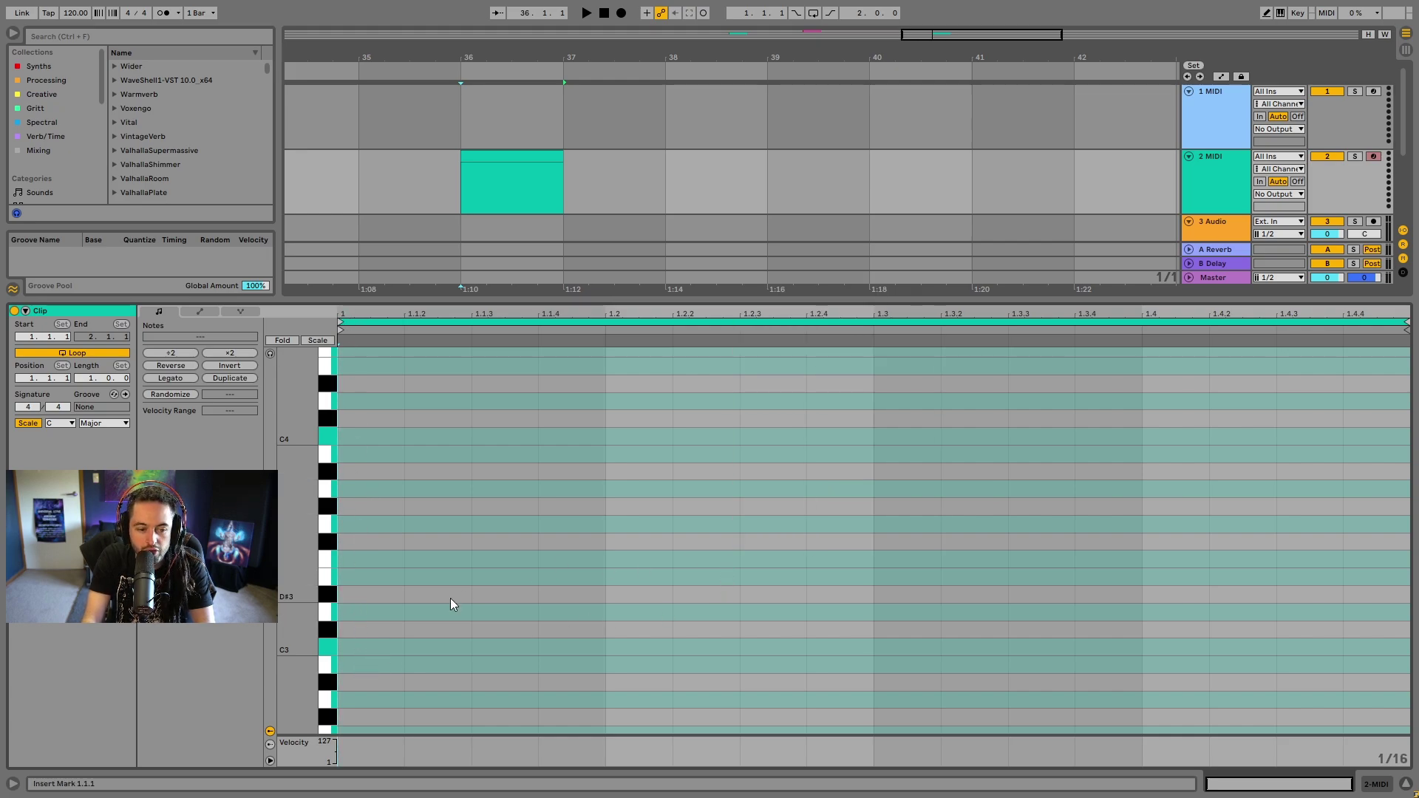
pyautogui.doubleClick(374, 646)
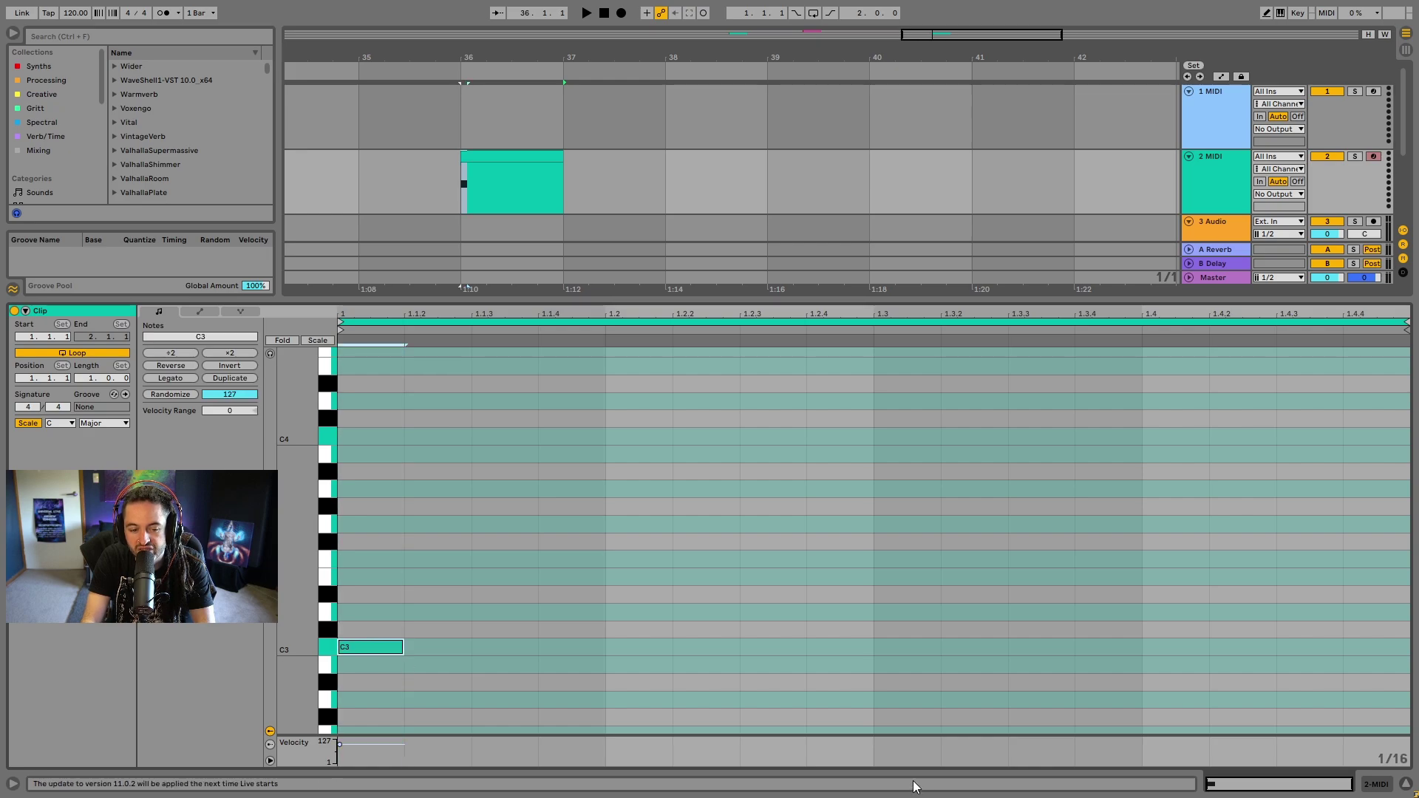
pyautogui.doubleClick(358, 650)
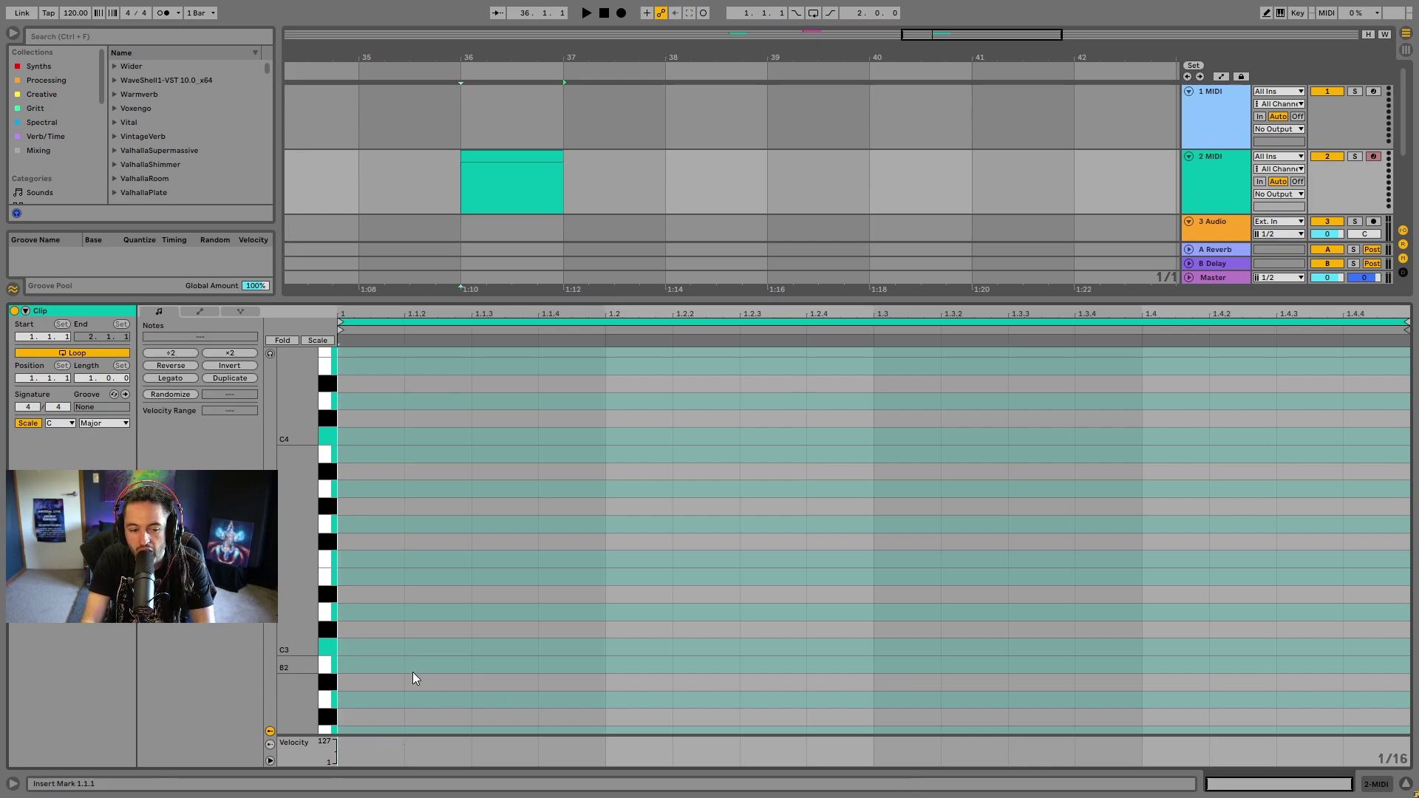
pyautogui.doubleClick(379, 652)
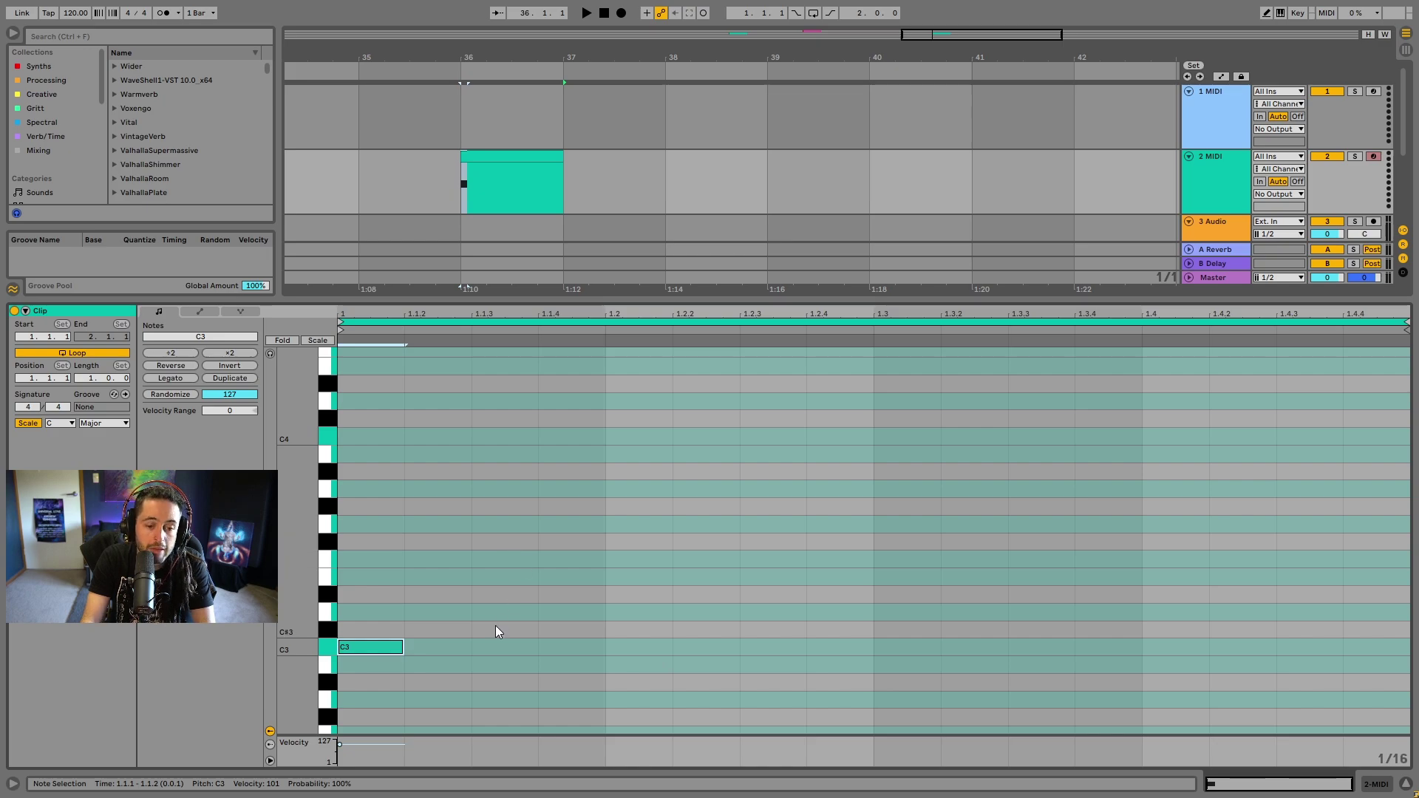
# Switch the fixed grid to 1/8 and add an E3 note at 1.2
pyautogui.rightClick(535, 569)
pyautogui.click(595, 494)
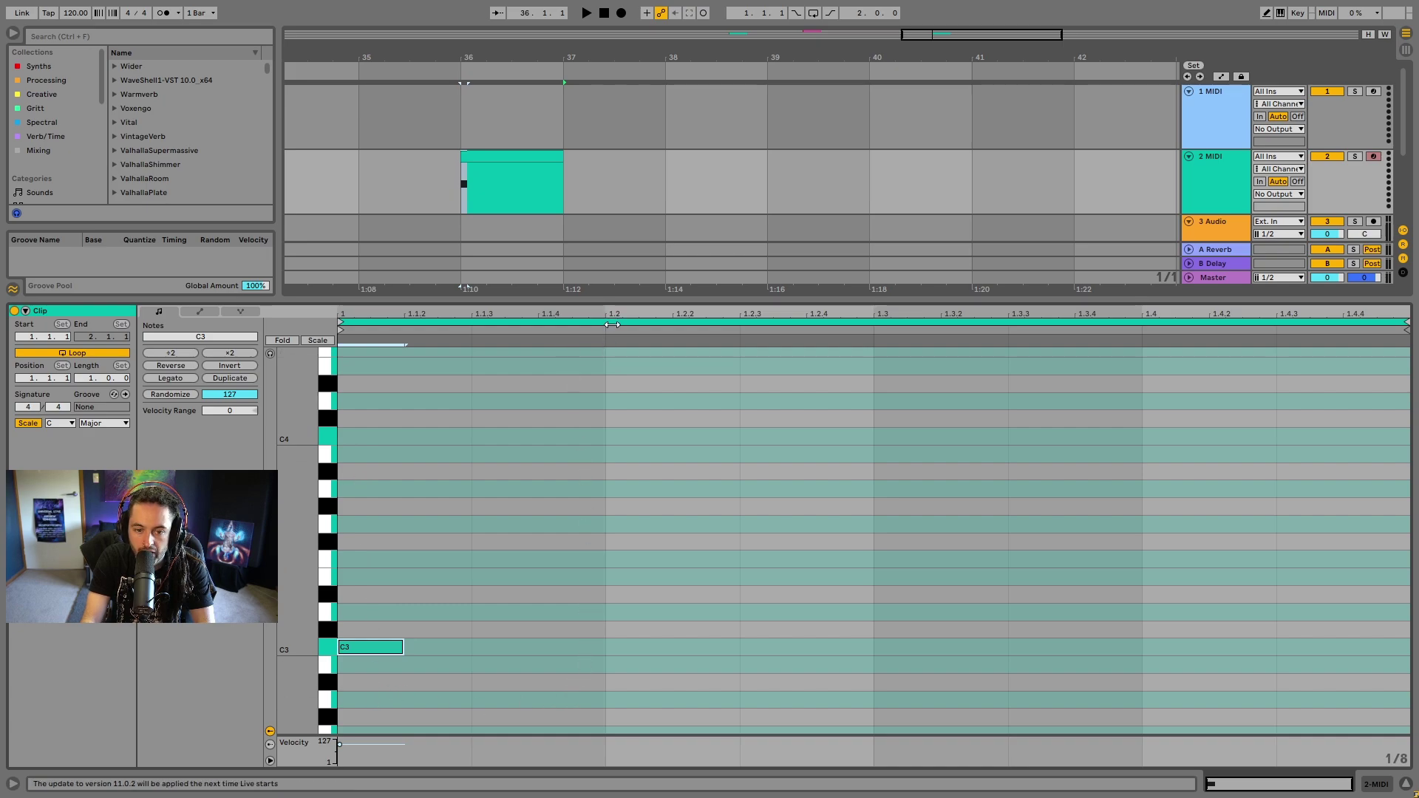
pyautogui.doubleClick(632, 576)
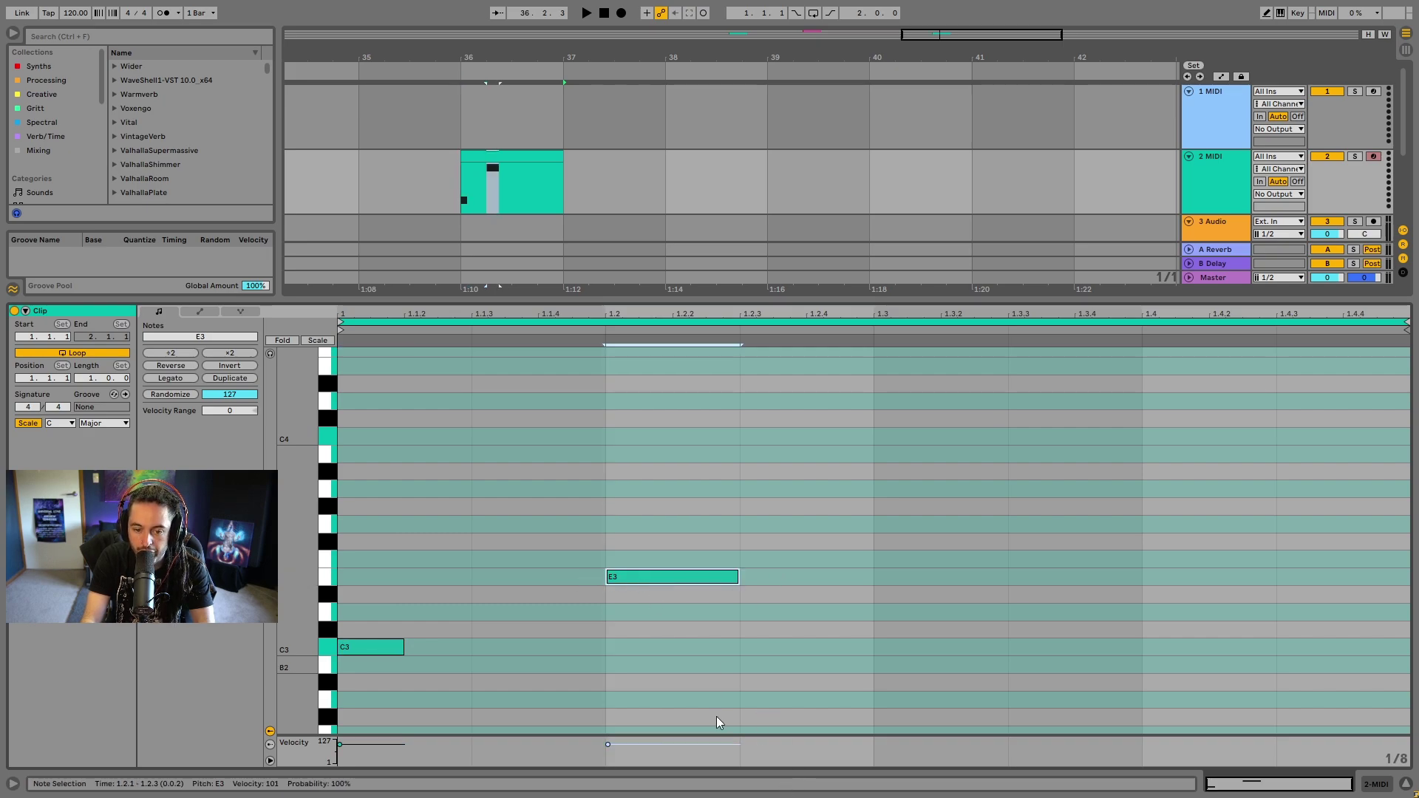
# Set the fixed grid to 1/16 and replace the E3 note at 1.2 with a new one, lengthened to two grid steps
pyautogui.rightClick(722, 440)
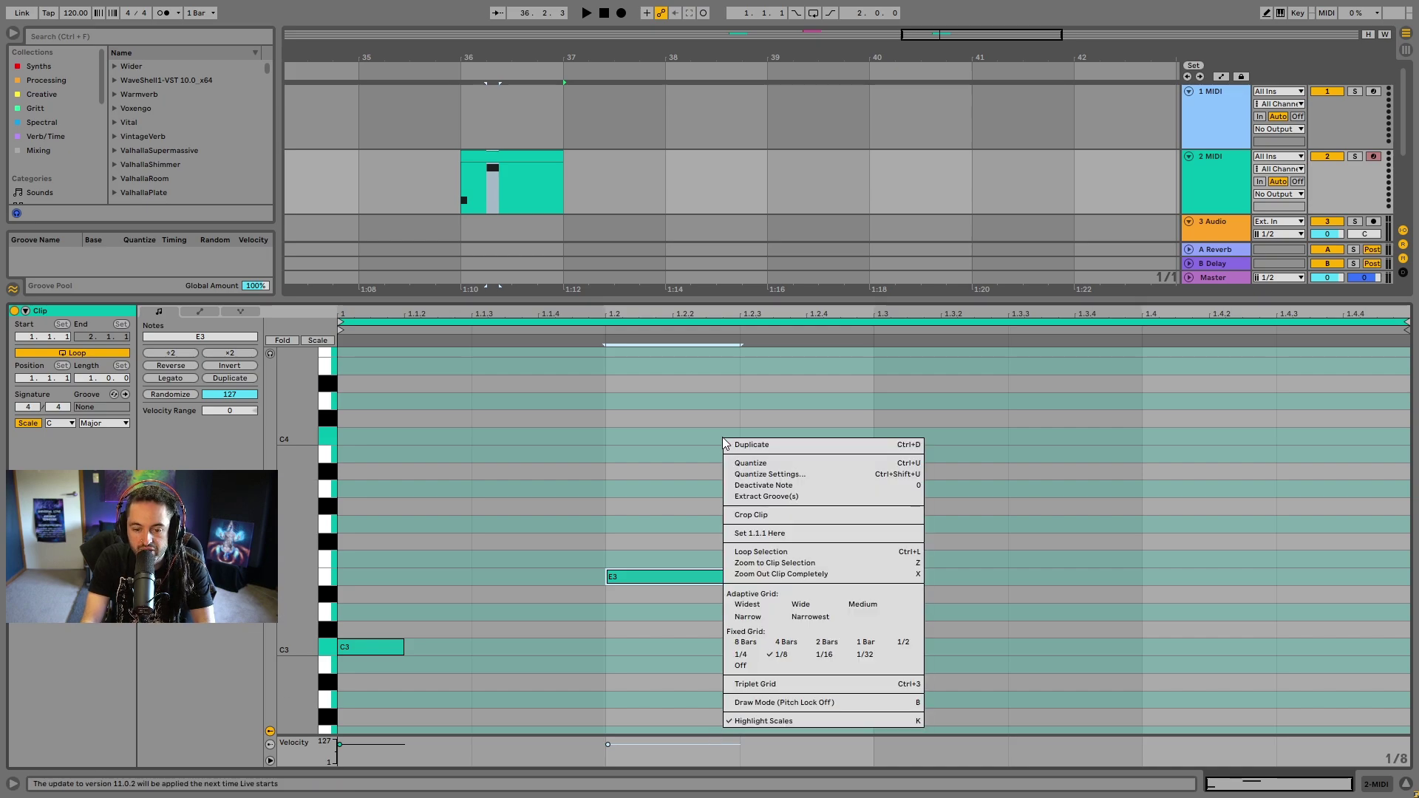
pyautogui.click(825, 655)
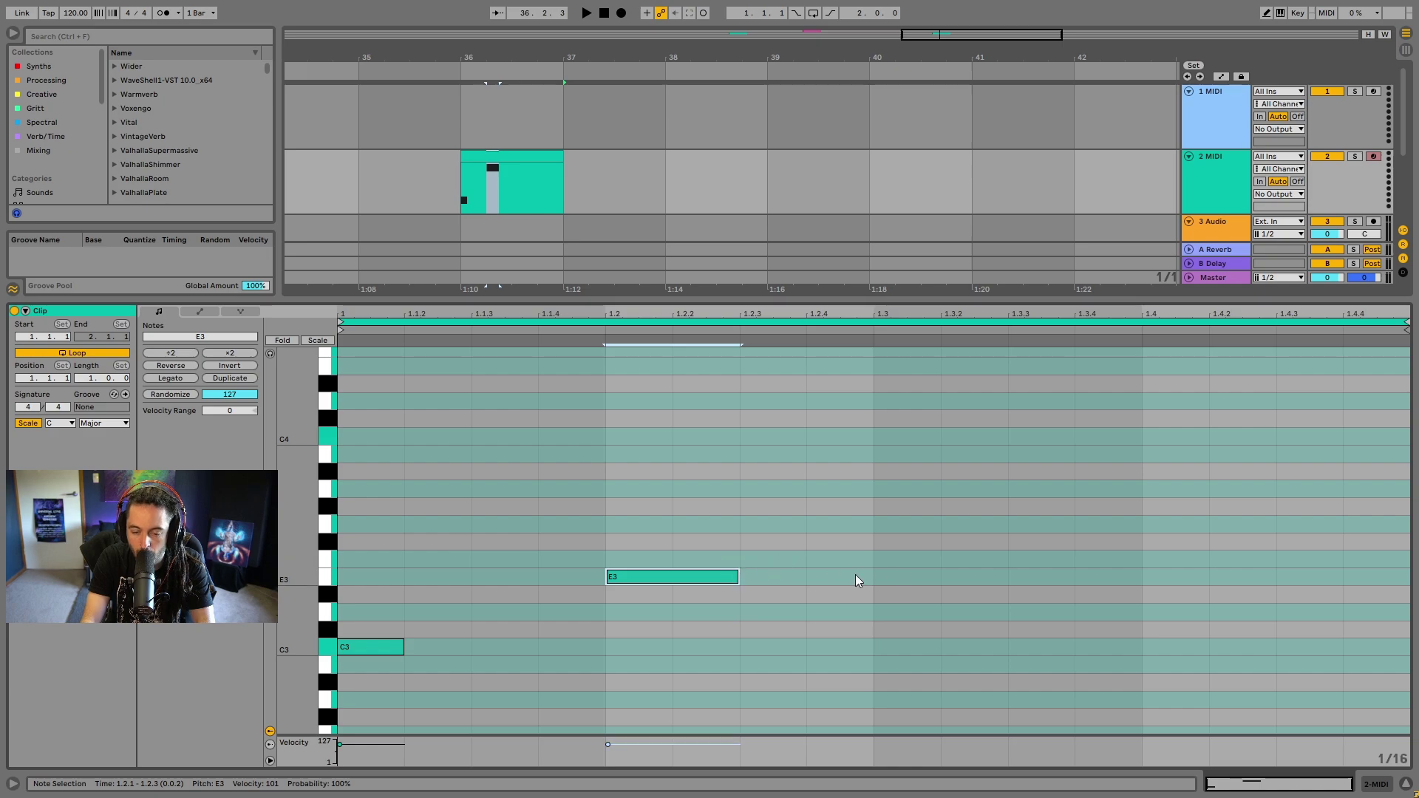
pyautogui.press('Delete')
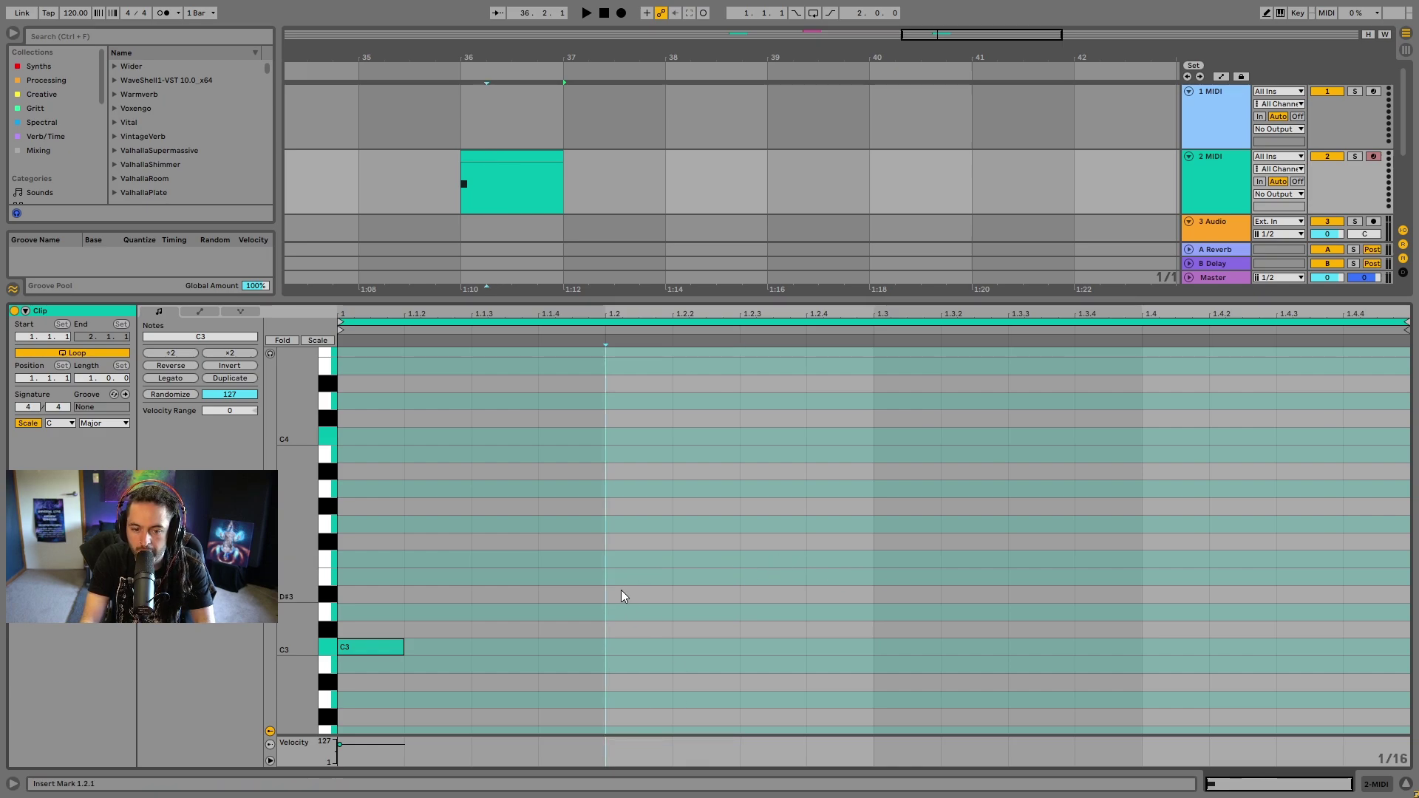
pyautogui.doubleClick(619, 577)
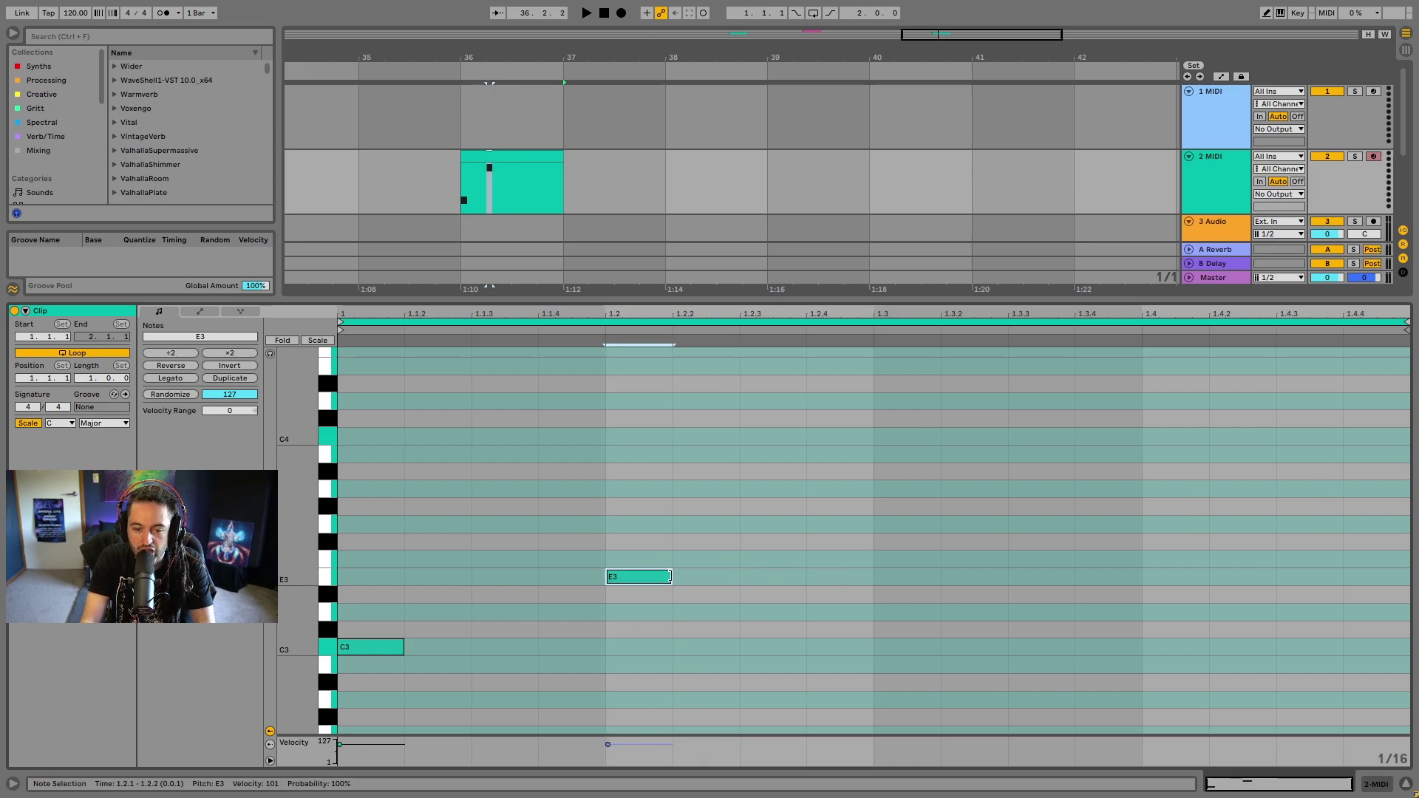
pyautogui.moveTo(671, 576); pyautogui.dragTo(739, 576)
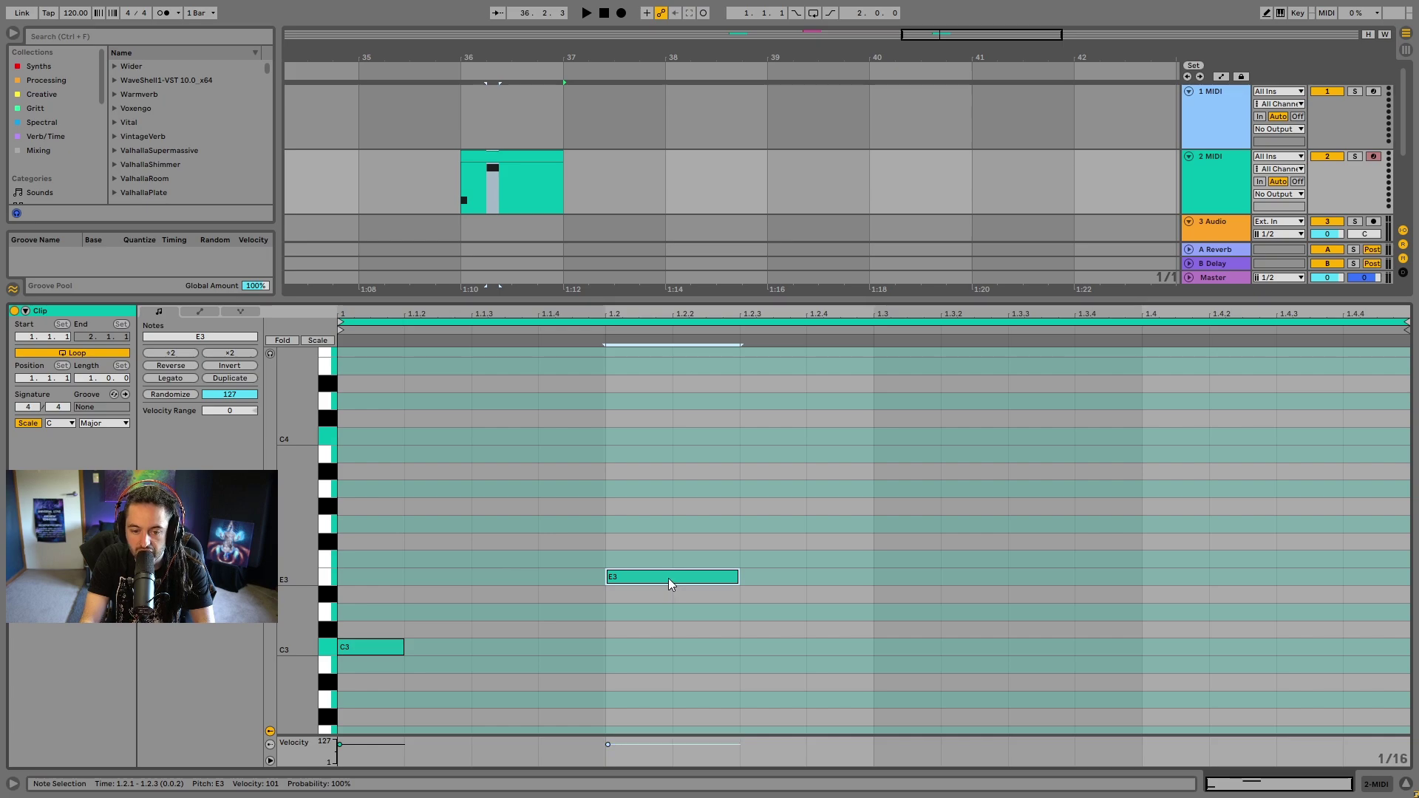
# Check the note editor's grid options and try moving the E3 note from 1.2 to just past 1.2.3
pyautogui.moveTo(619, 578)
pyautogui.mouseDown()
pyautogui.moveTo(747, 575)
pyautogui.moveTo(653, 517)
pyautogui.moveTo(529, 564)
pyautogui.moveTo(384, 586)
pyautogui.moveTo(849, 576)
pyautogui.moveTo(642, 574)
pyautogui.mouseUp()
pyautogui.rightClick(807, 556)
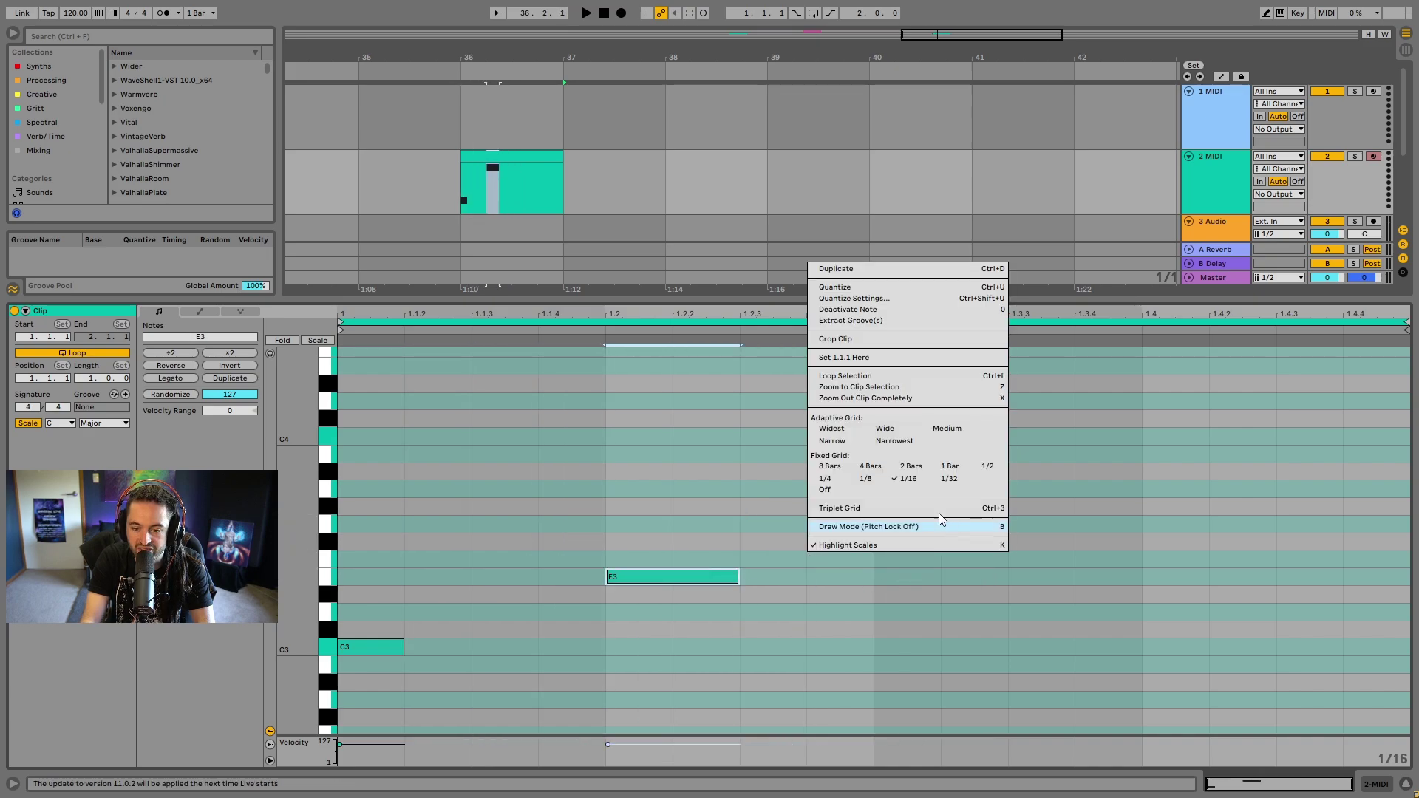
pyautogui.rightClick(711, 489)
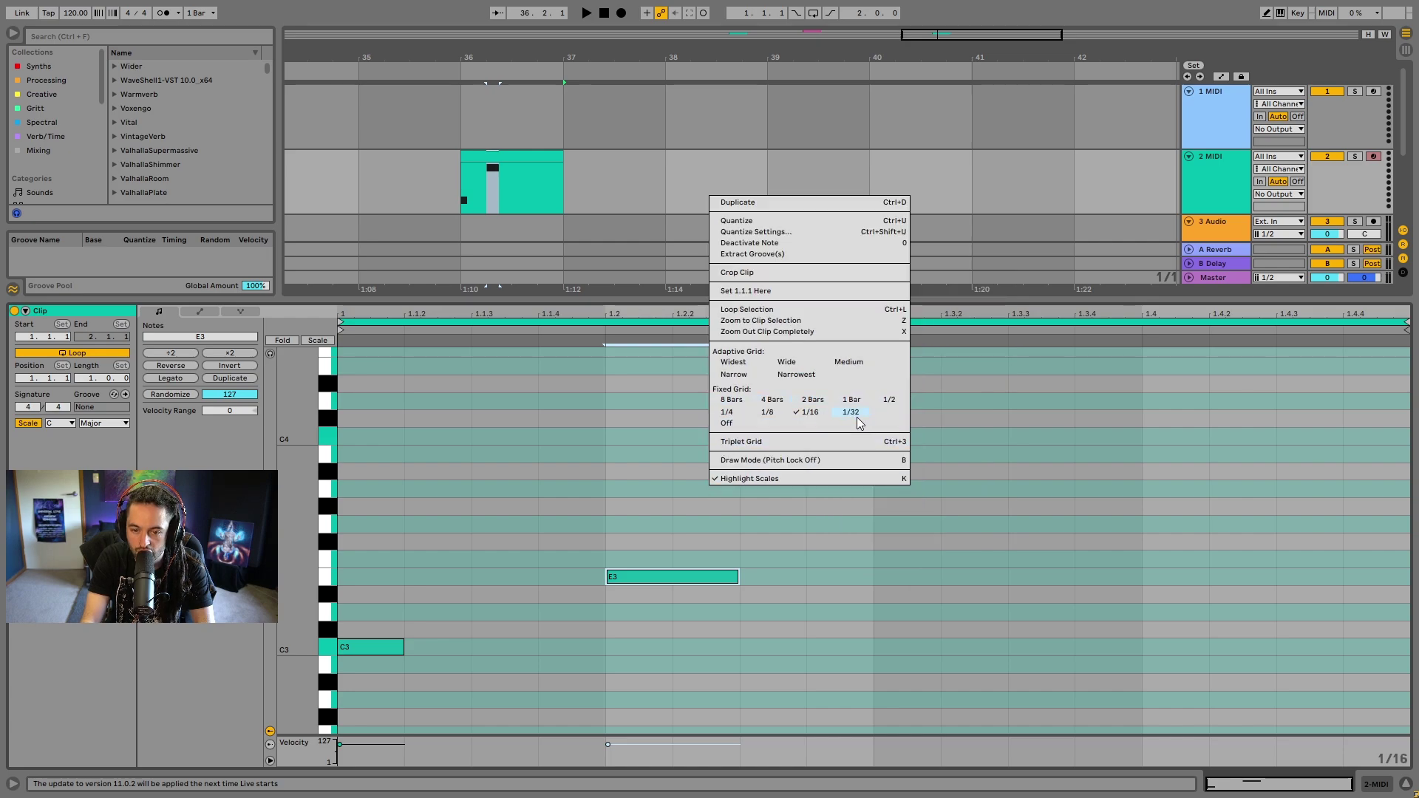
pyautogui.click(660, 576)
pyautogui.moveTo(647, 576); pyautogui.dragTo(796, 578)
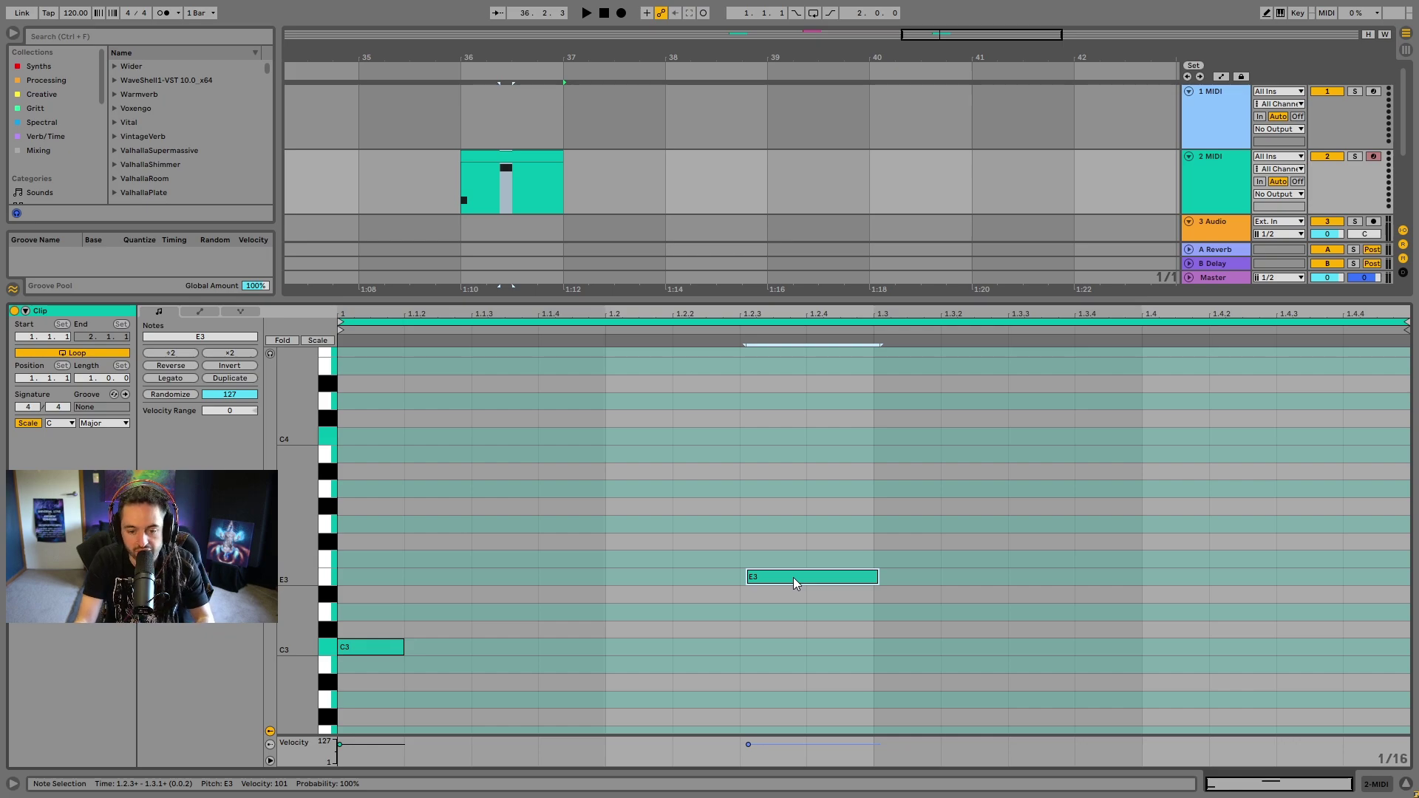
# Nudge the E3 note earlier and later in time and up and down in pitch, ending on E3 at 1.2
pyautogui.press('Left')
pyautogui.press('Left')
pyautogui.press('Left')
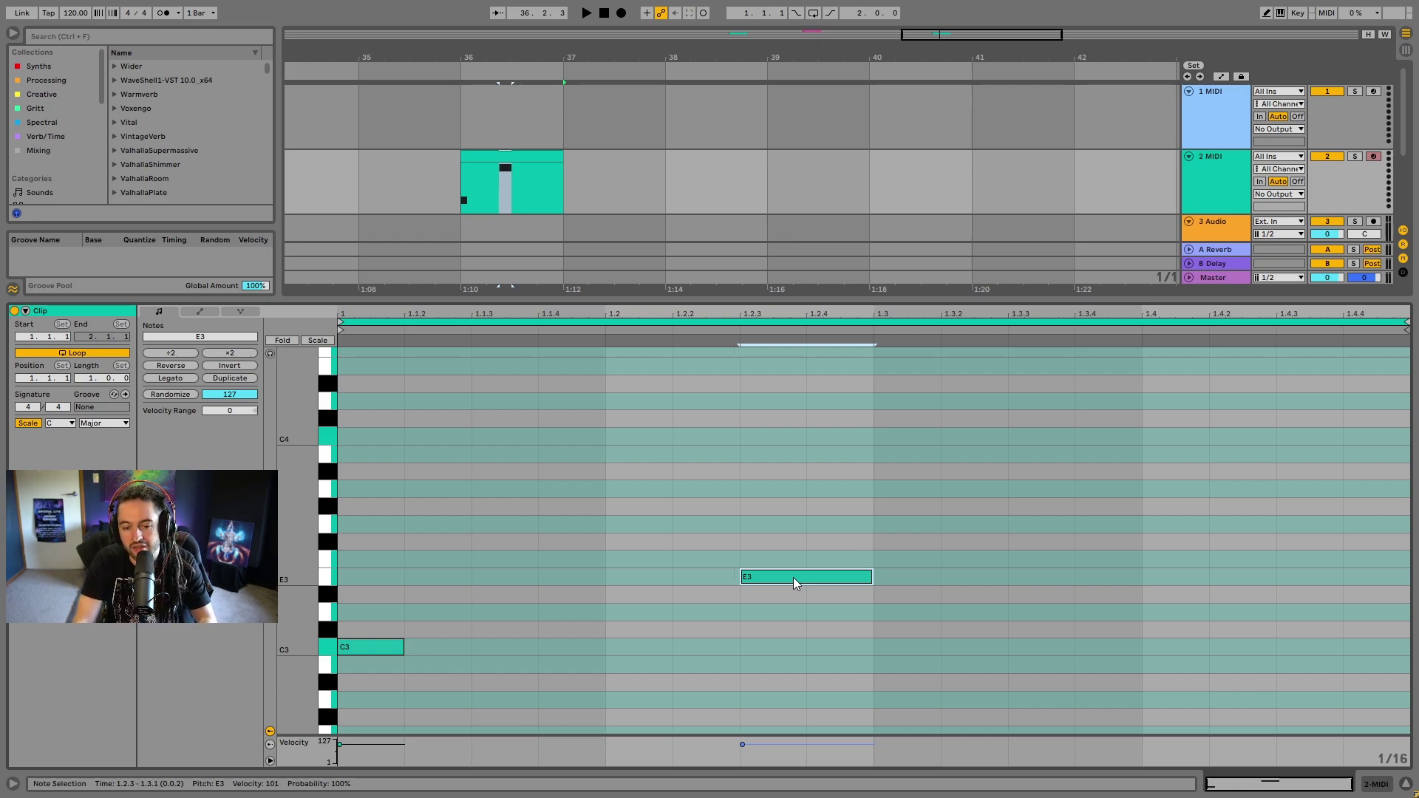
pyautogui.press('Left')
pyautogui.press('Left')
pyautogui.press('Left')
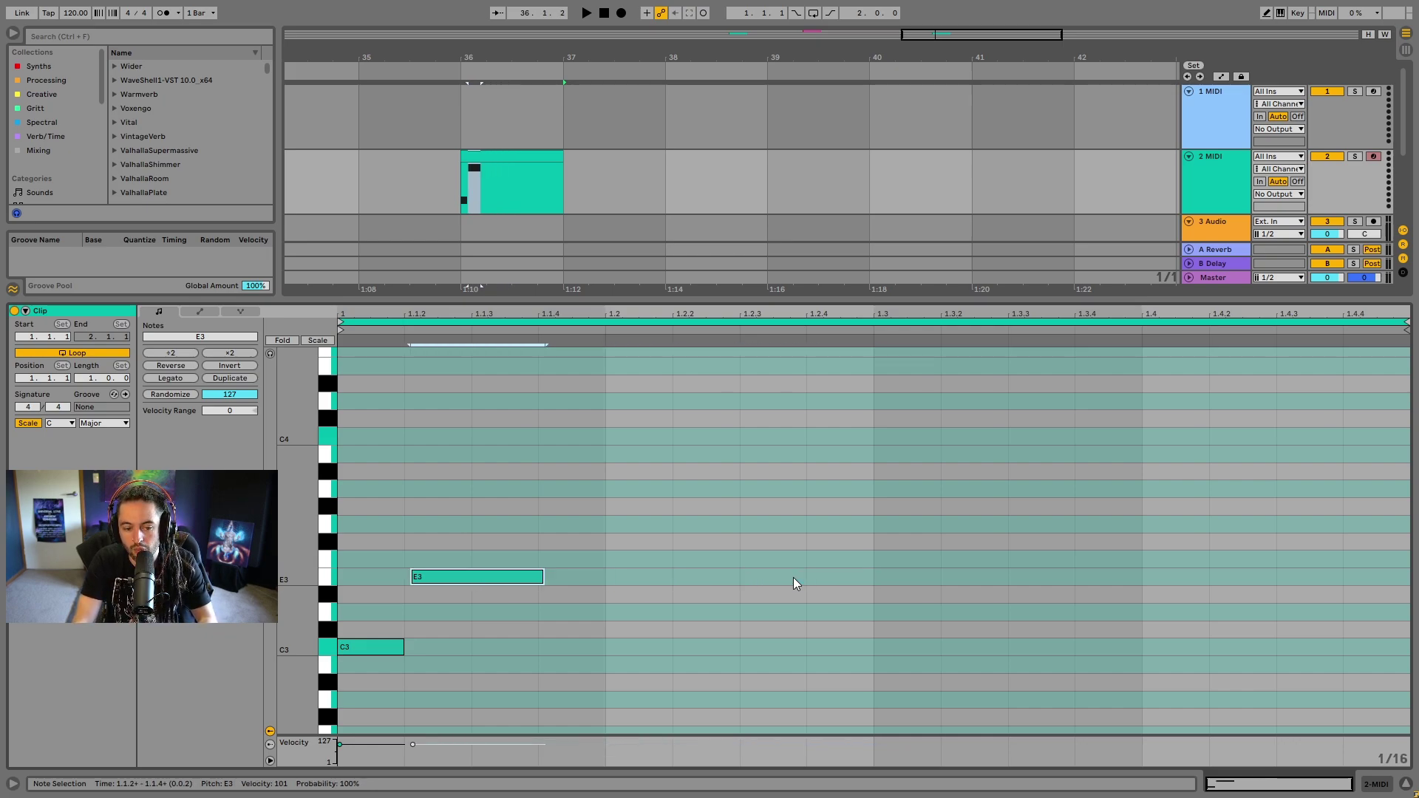
pyautogui.press('Right')
pyautogui.press('Right')
pyautogui.press('Up')
pyautogui.press('Down')
pyautogui.press('Down')
pyautogui.press('Right')
pyautogui.press('Up')
pyautogui.press('Up')
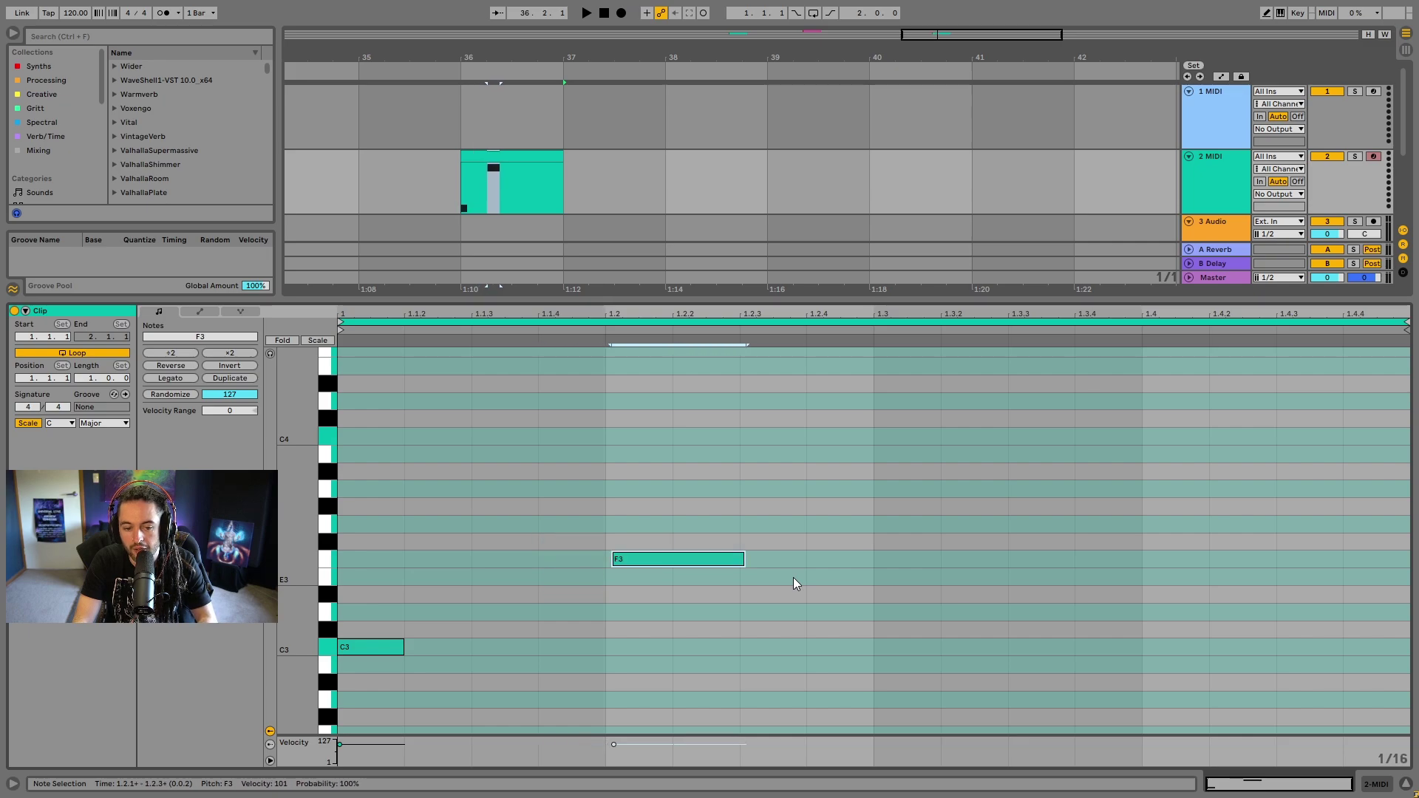
pyautogui.press('Down')
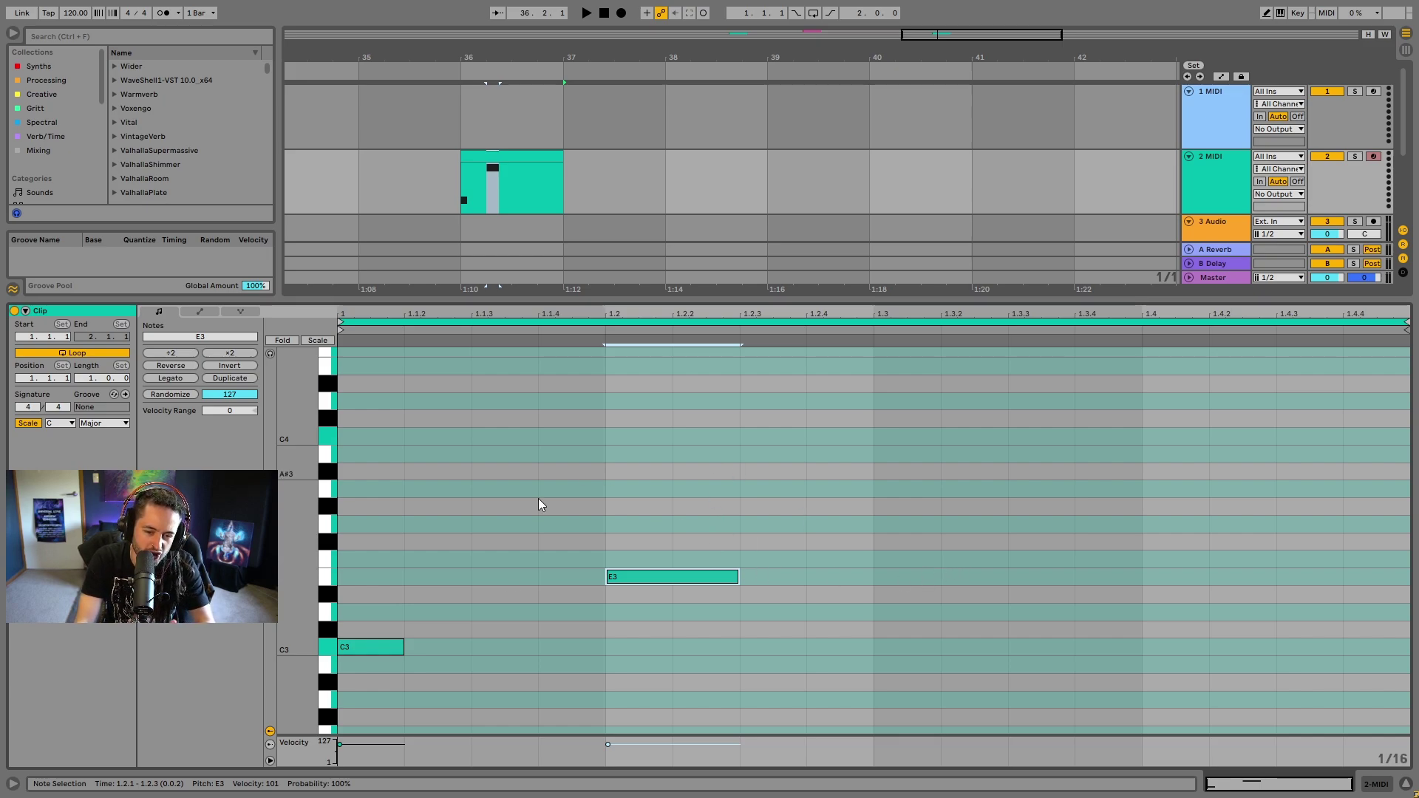
# Draw freehand 1/16 notes in Draw Mode across the clip's first beat and from 1.2.4 to its end, then leave Draw Mode
pyautogui.click(1267, 12)
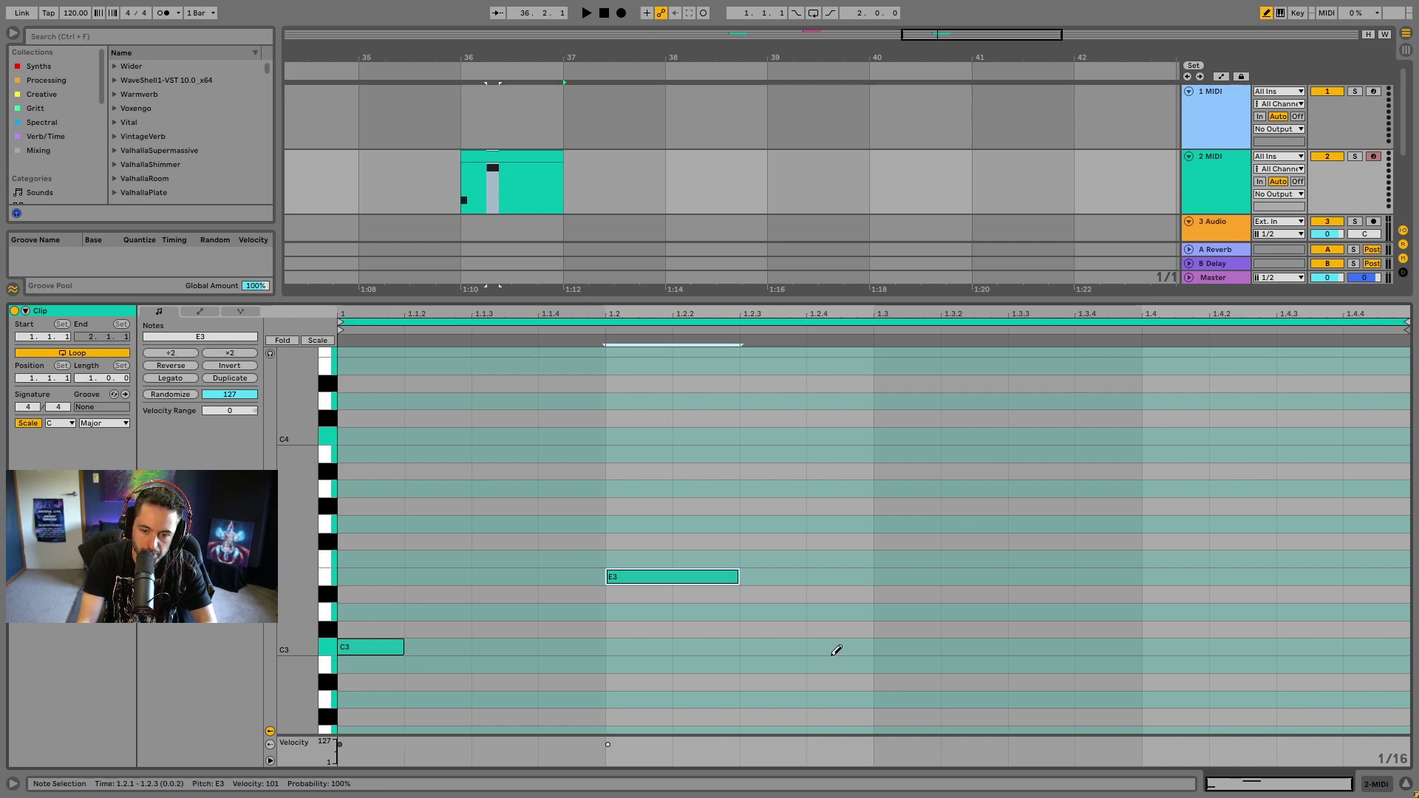
pyautogui.moveTo(840, 594)
pyautogui.mouseDown()
pyautogui.moveTo(983, 507)
pyautogui.moveTo(1153, 564)
pyautogui.moveTo(1355, 587)
pyautogui.moveTo(1242, 384)
pyautogui.mouseUp()
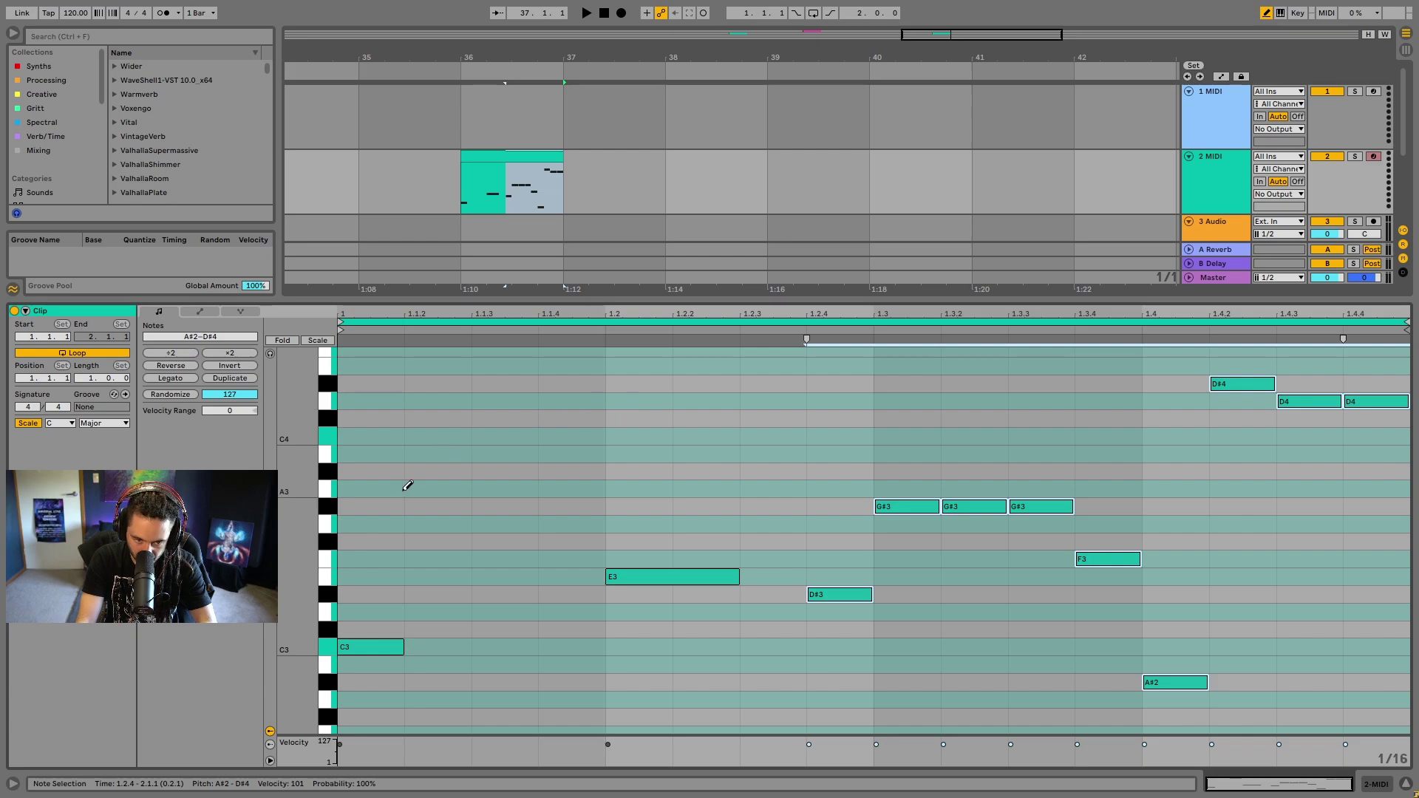
pyautogui.moveTo(374, 489); pyautogui.dragTo(573, 630)
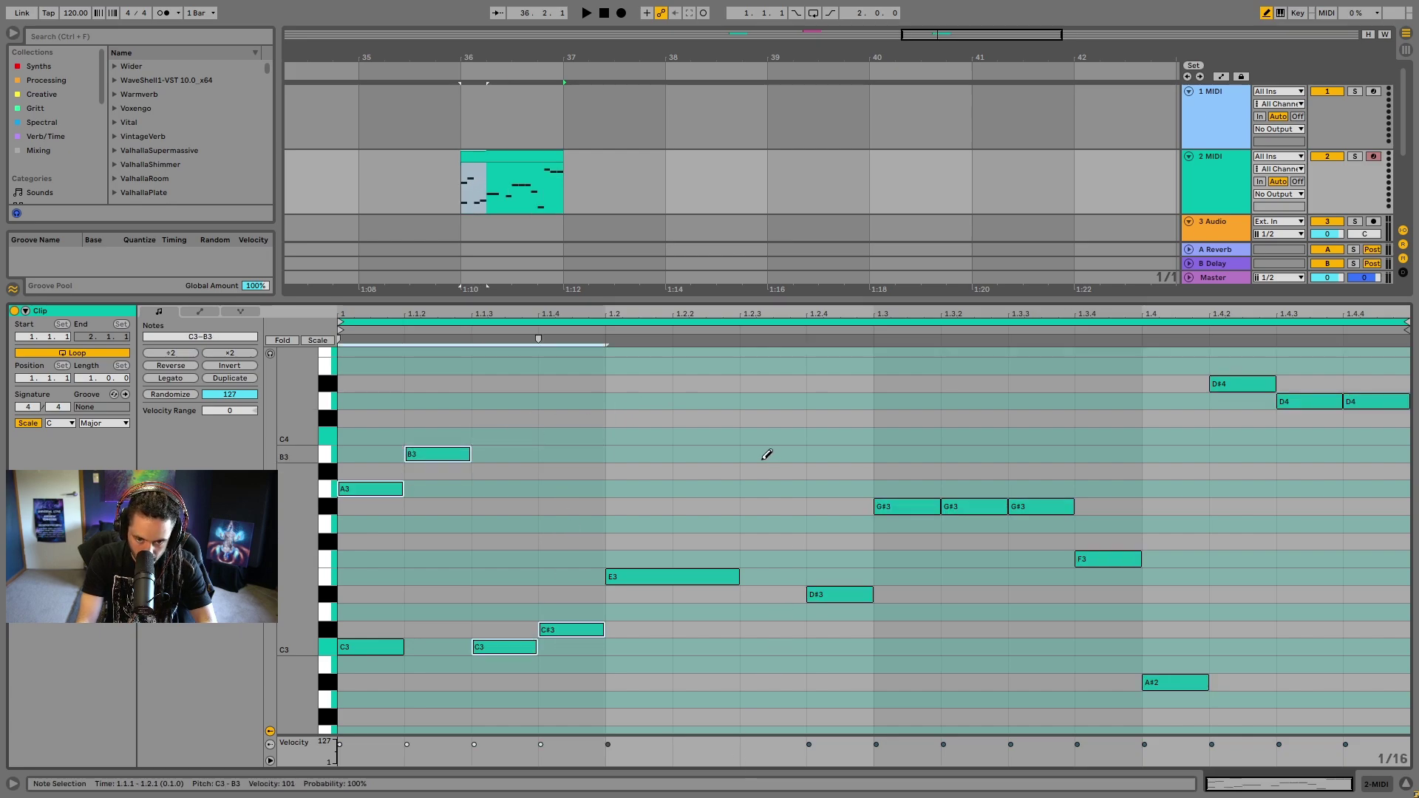
pyautogui.click(1265, 14)
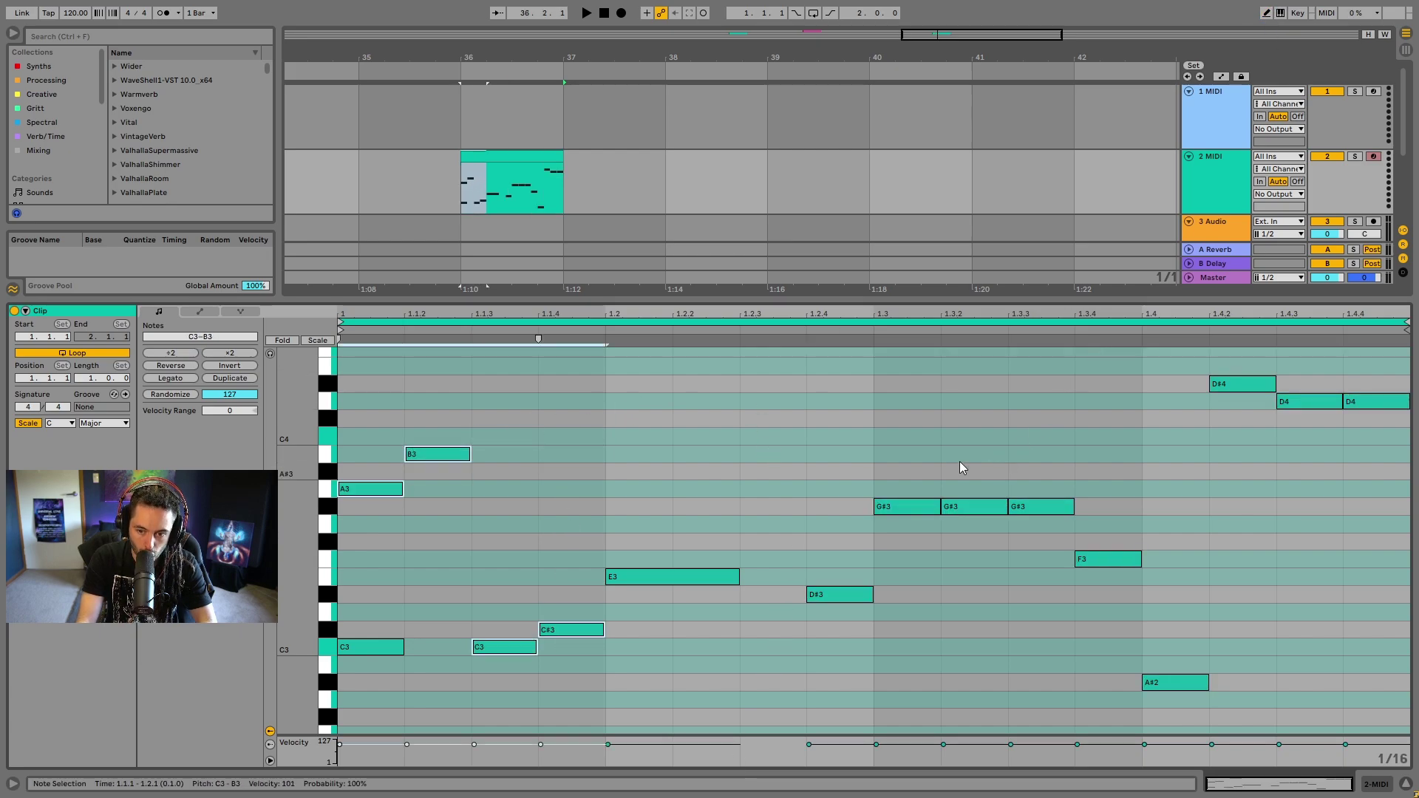
# Deactivate the B3 note at 1.1.2 and compare it with the clip's note preview in the arrangement
pyautogui.click(820, 439)
pyautogui.moveTo(437, 394); pyautogui.dragTo(450, 610)
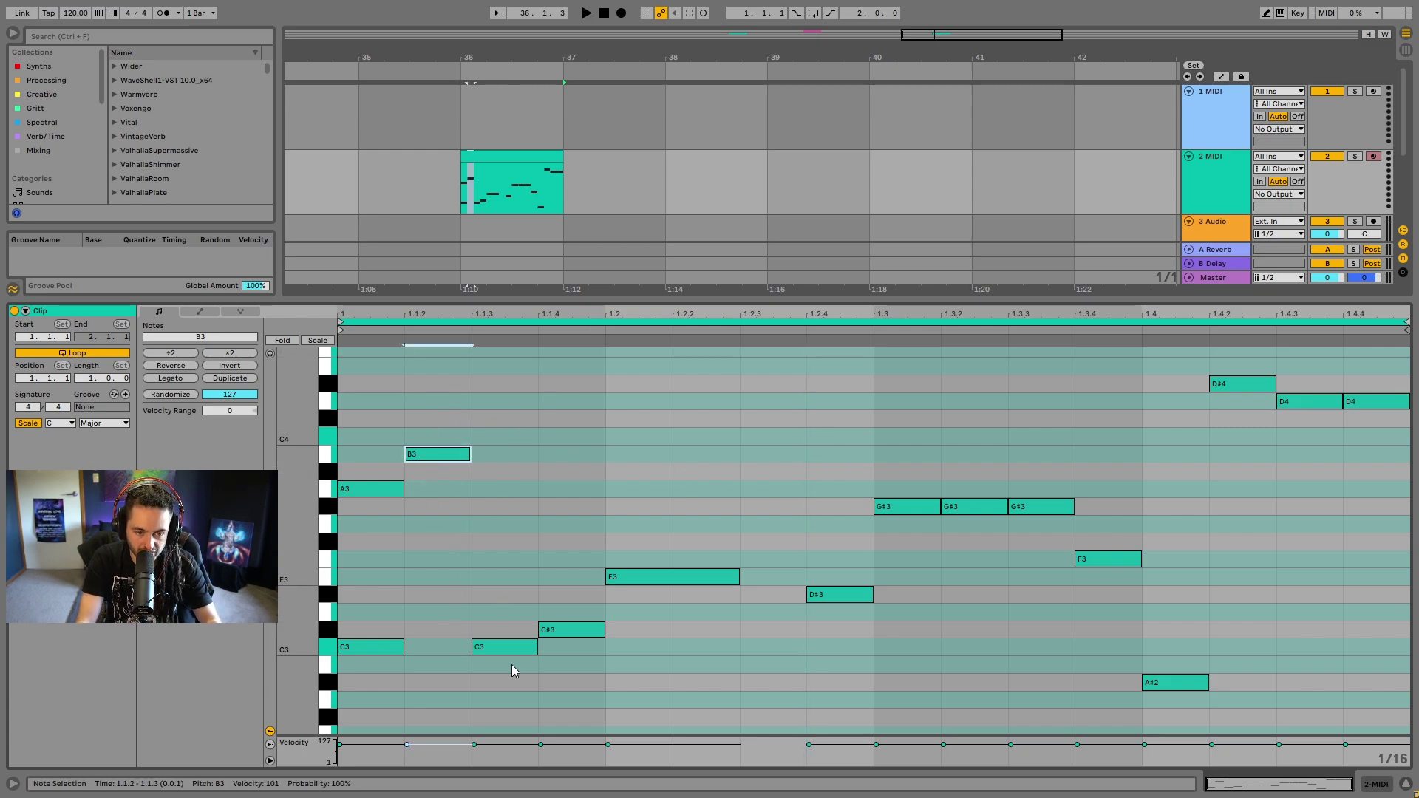
pyautogui.press('0')
pyautogui.click(600, 499)
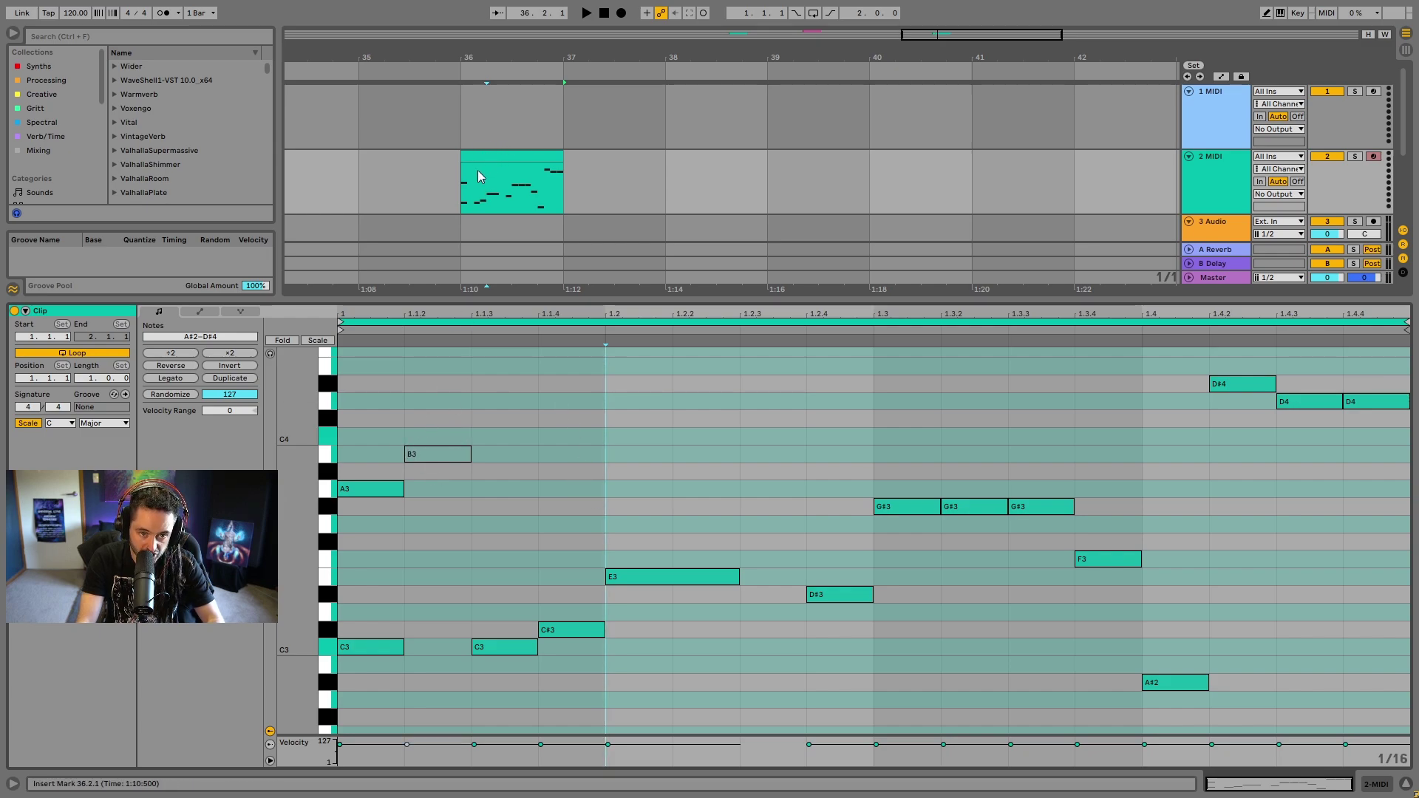
pyautogui.click(432, 458)
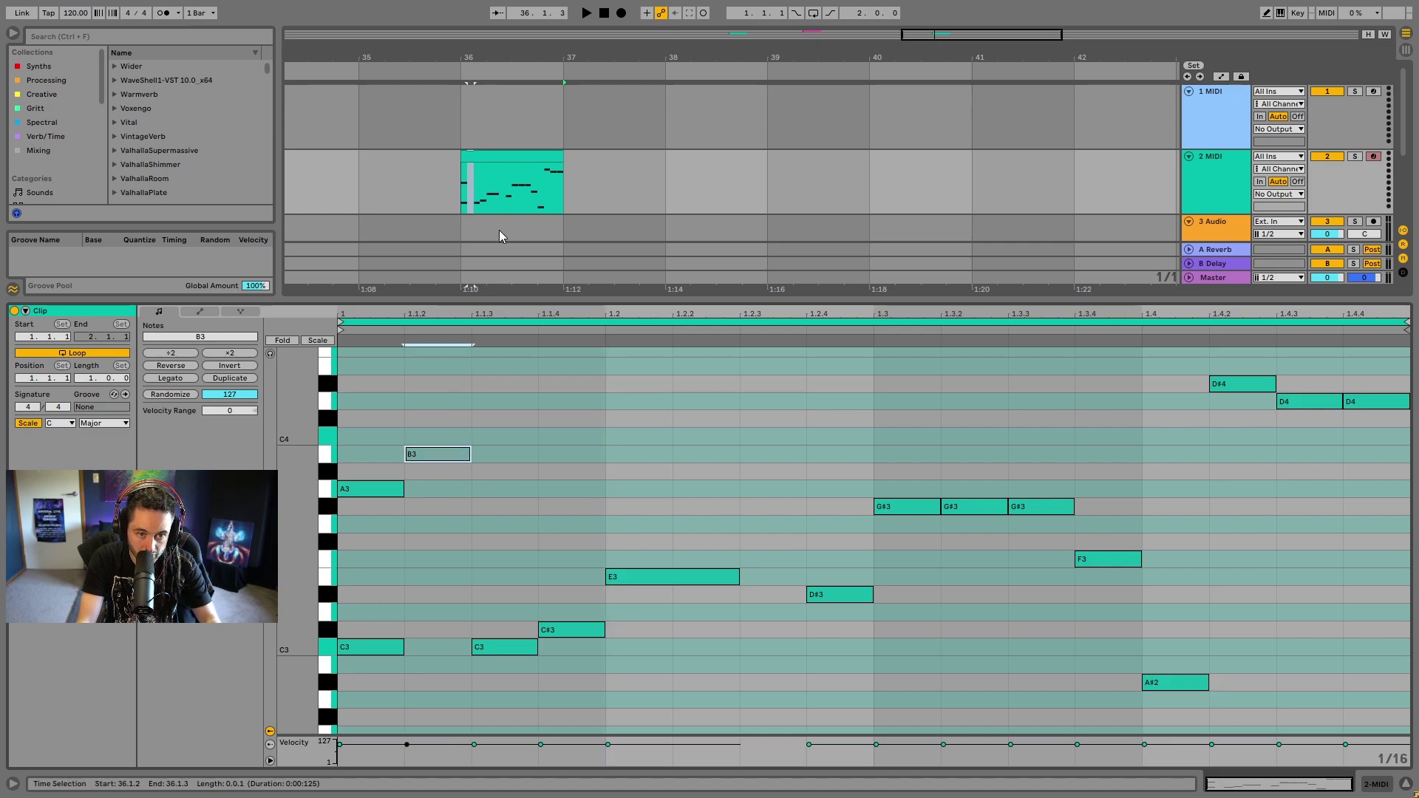
pyautogui.click(439, 488)
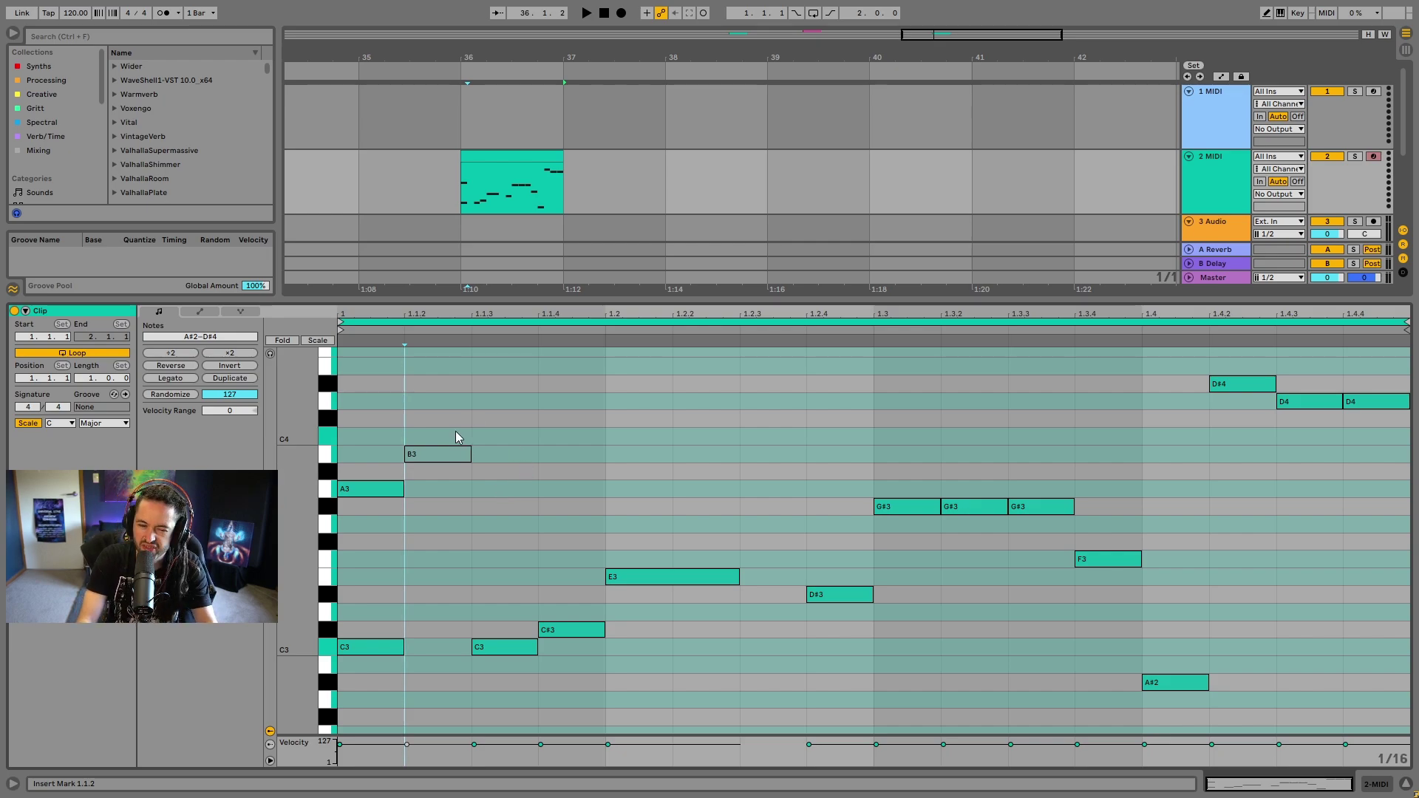
# Reactivate the B3 note at 1.1.2
pyautogui.click(459, 453)
pyautogui.press('0')
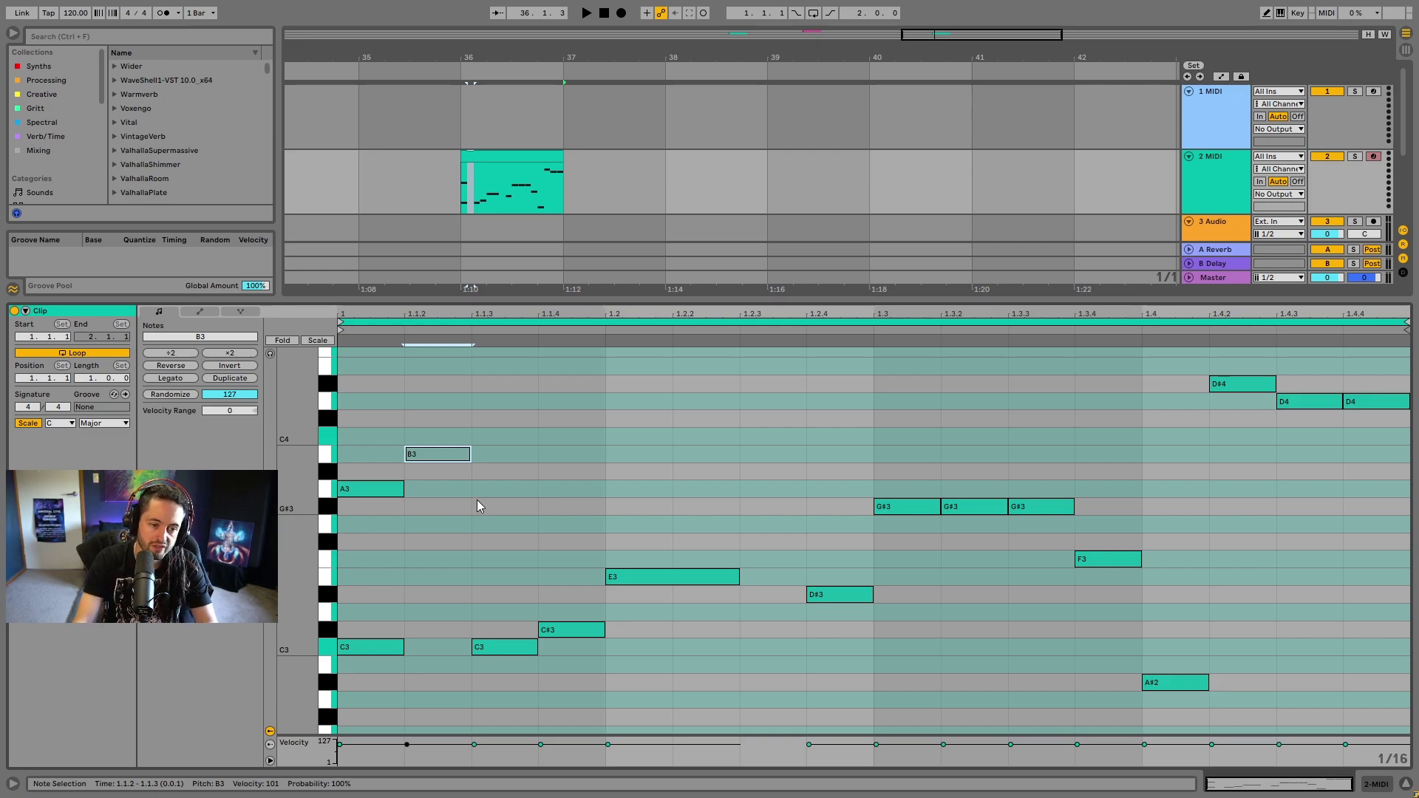
pyautogui.moveTo(447, 414); pyautogui.dragTo(472, 490)
pyautogui.press('0')
pyautogui.click(499, 482)
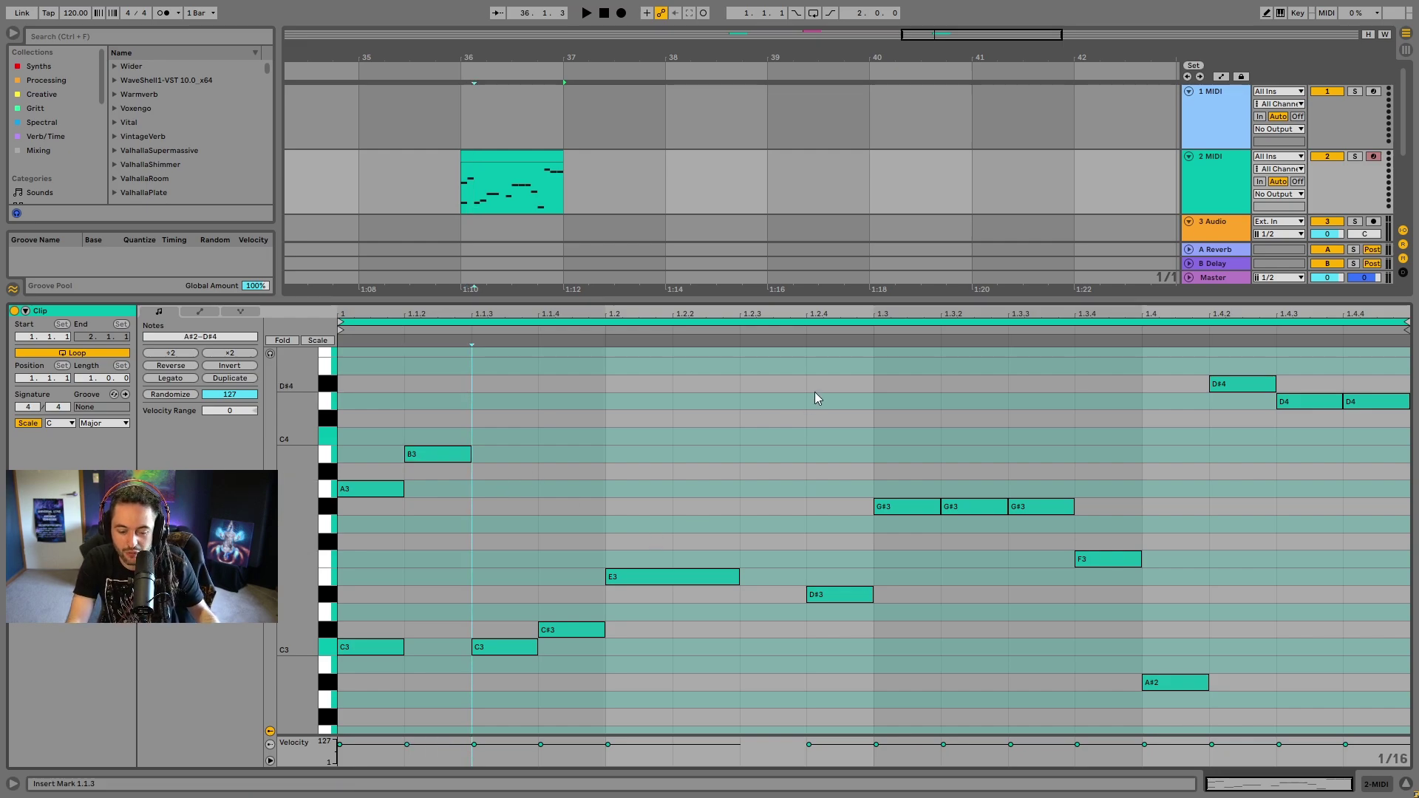
# Select all notes in the clip, halve their time span once and double it twice
pyautogui.click(792, 398)
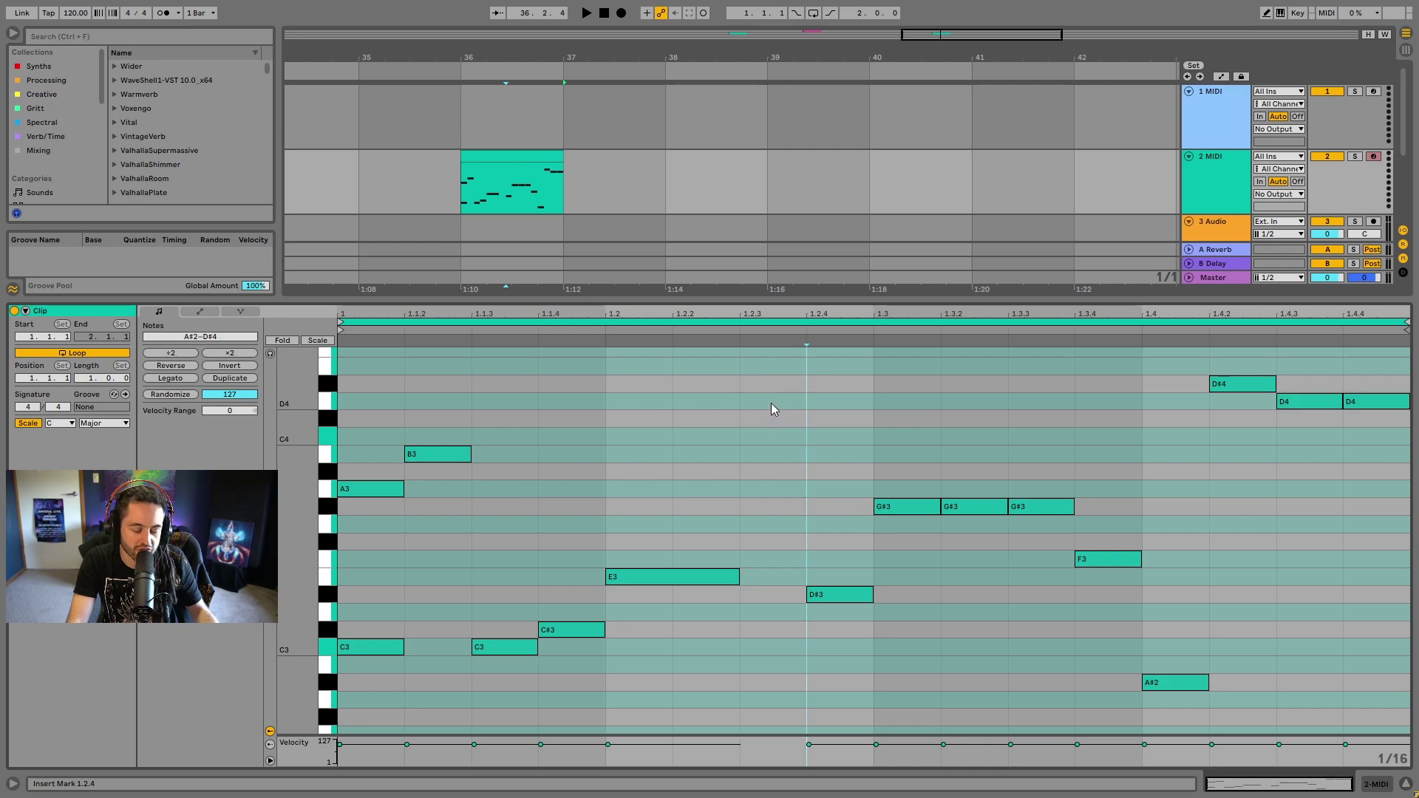
pyautogui.hotkey('ctrl', 'a')
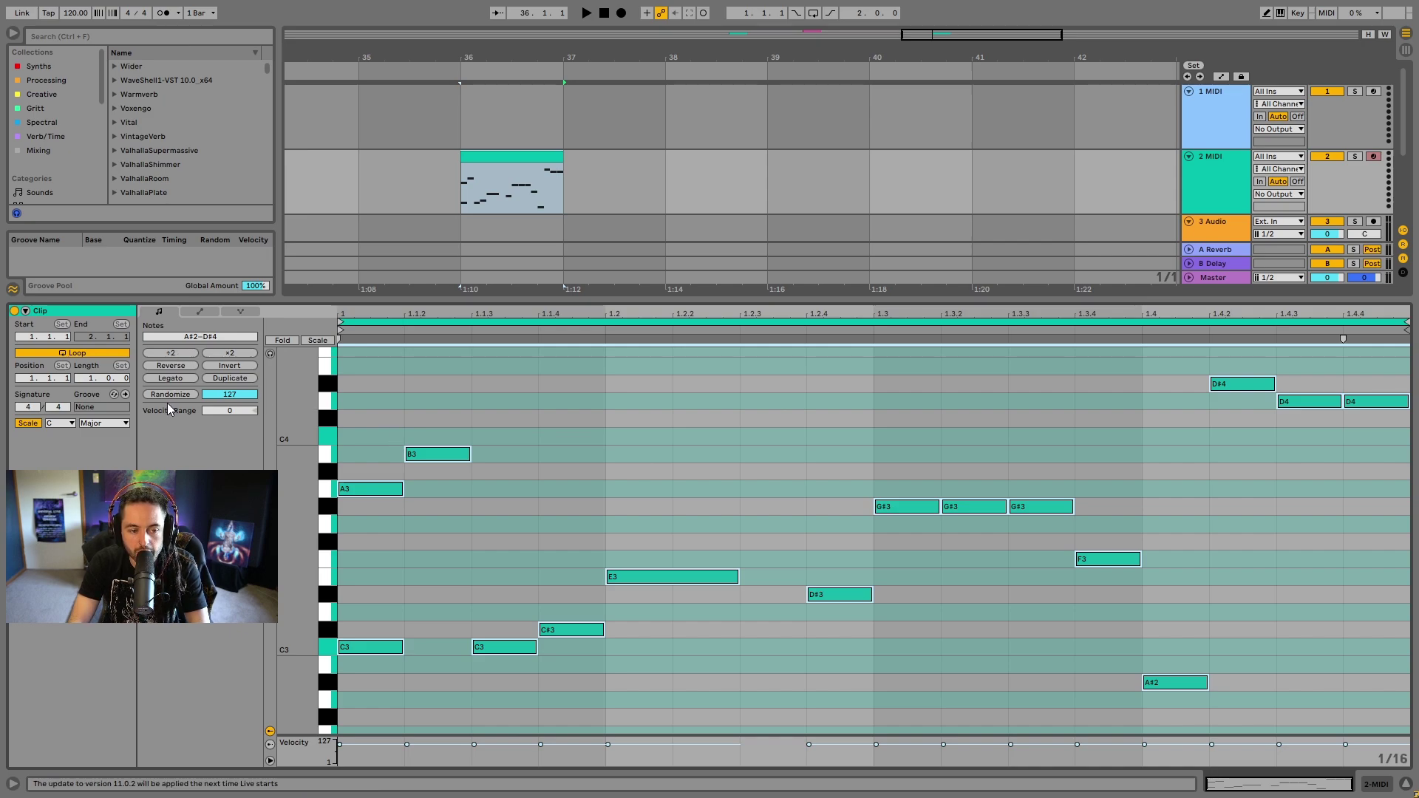
pyautogui.click(179, 355)
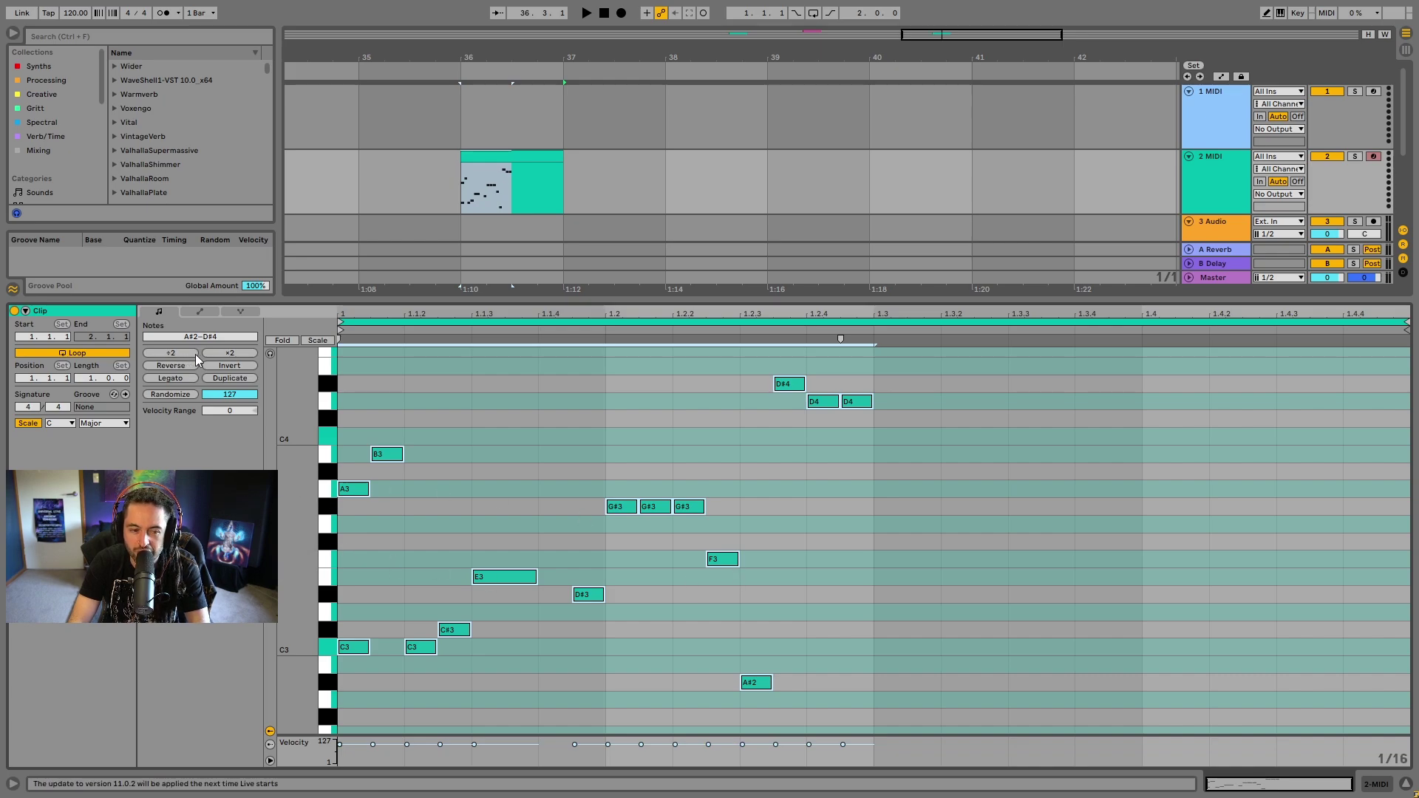
pyautogui.click(214, 353)
pyautogui.click(215, 353)
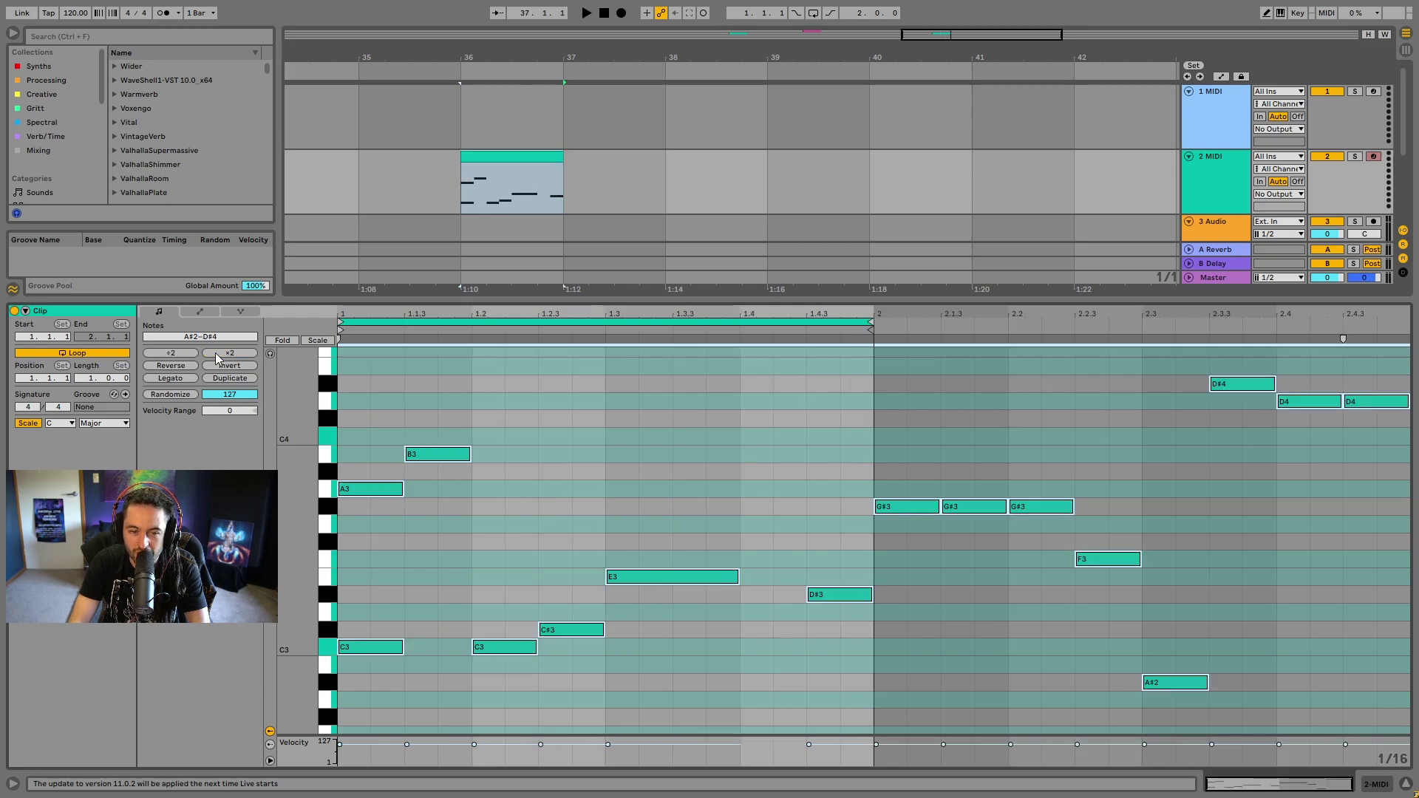
# Halve the selected notes' time span twice, double it three times, and halve it twice more to fill one bar
pyautogui.click(184, 356)
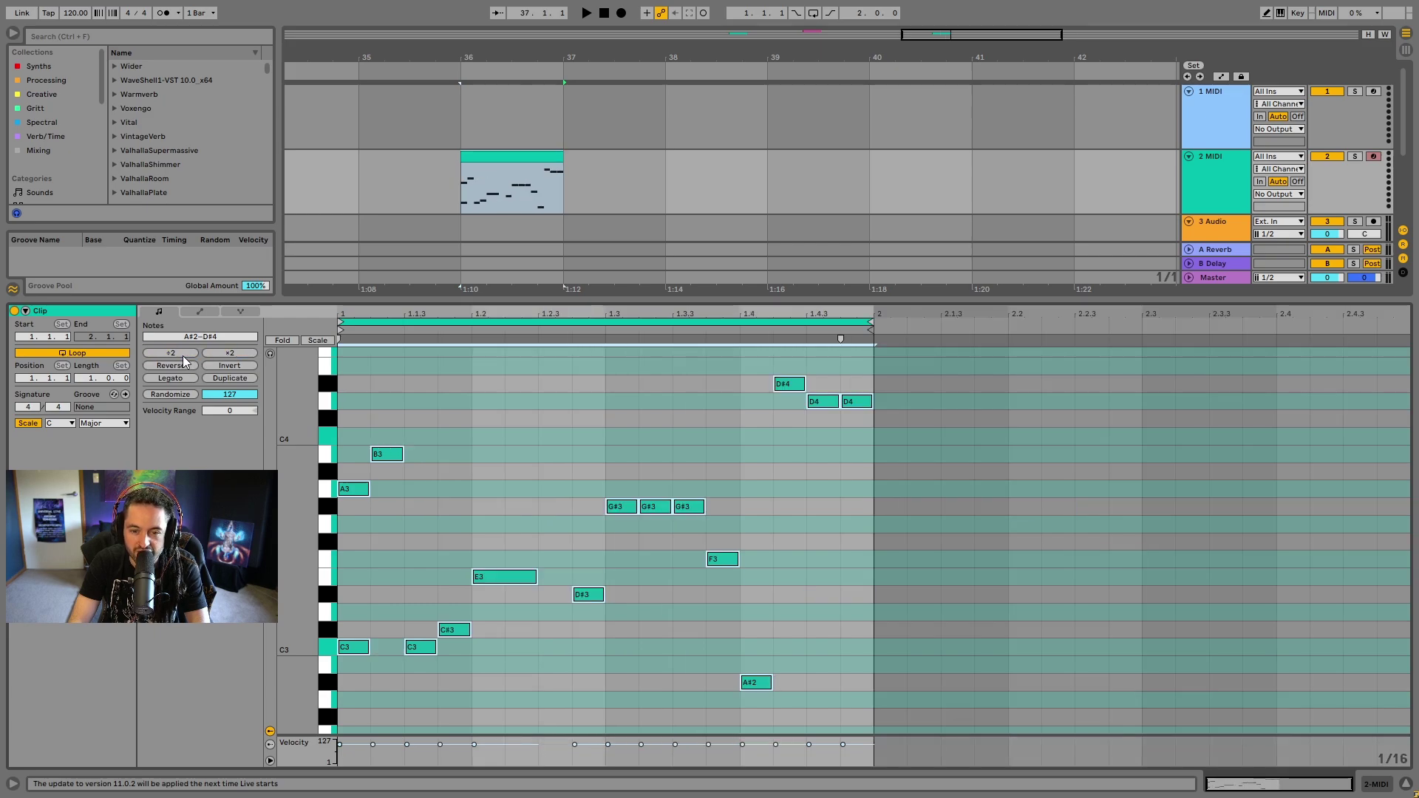
pyautogui.click(184, 355)
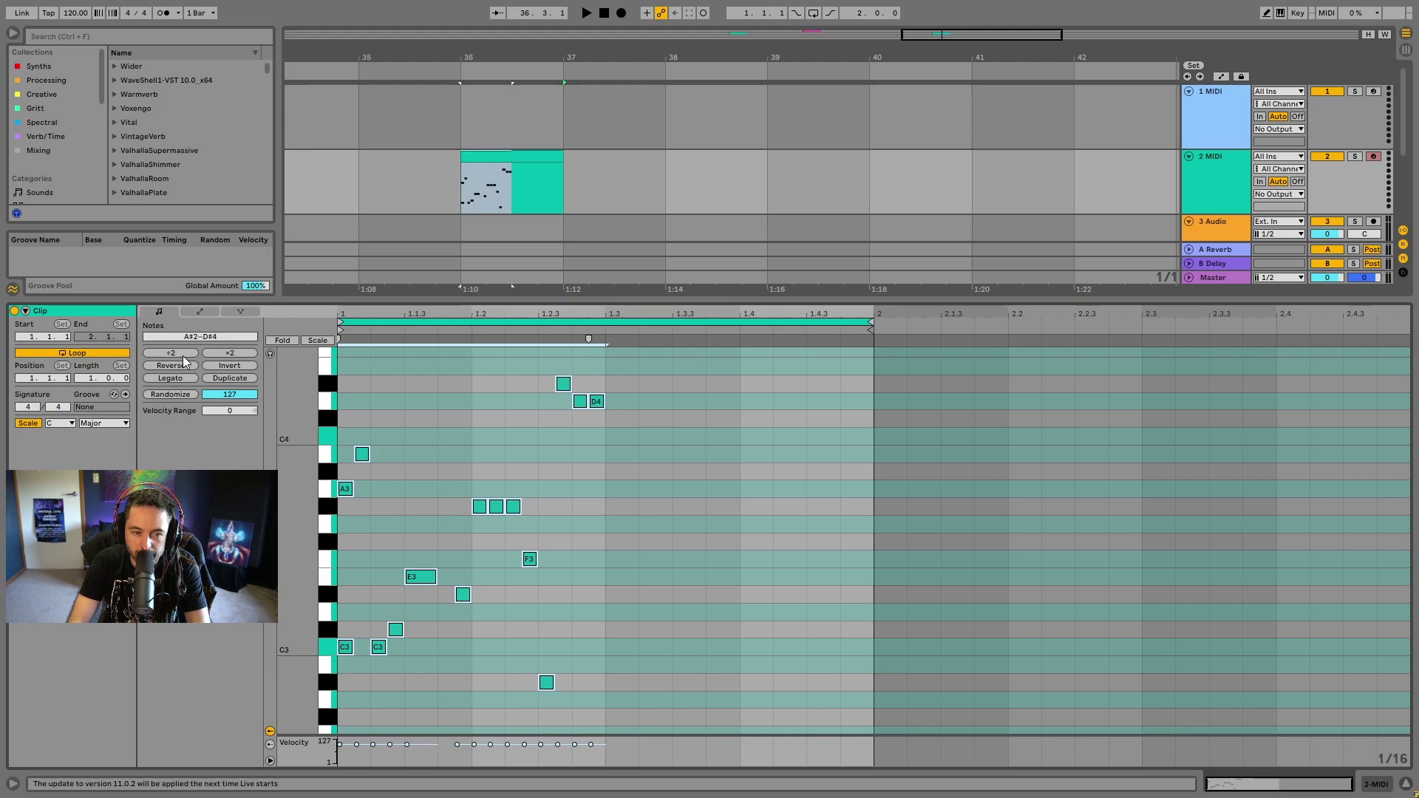
pyautogui.click(215, 353)
pyautogui.click(215, 354)
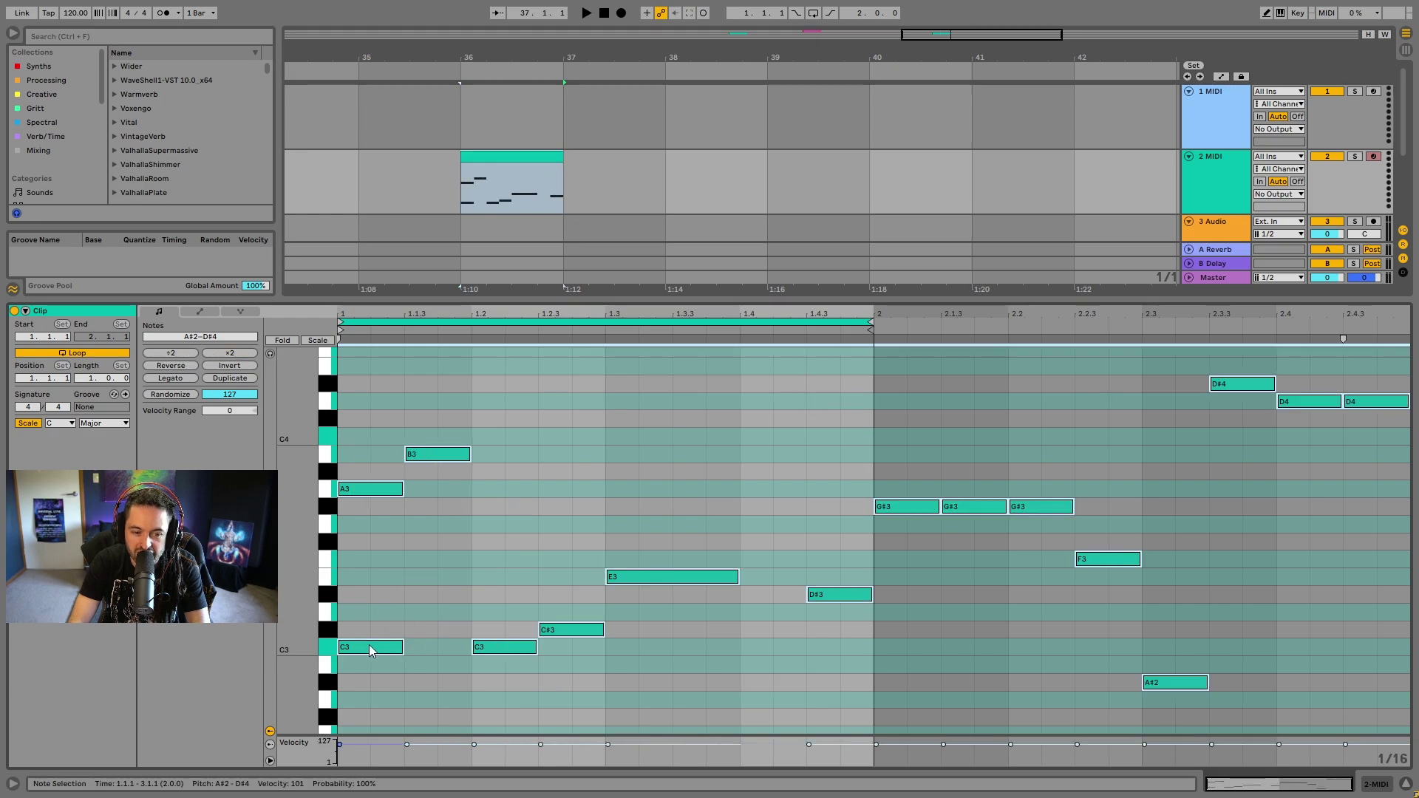
pyautogui.click(219, 354)
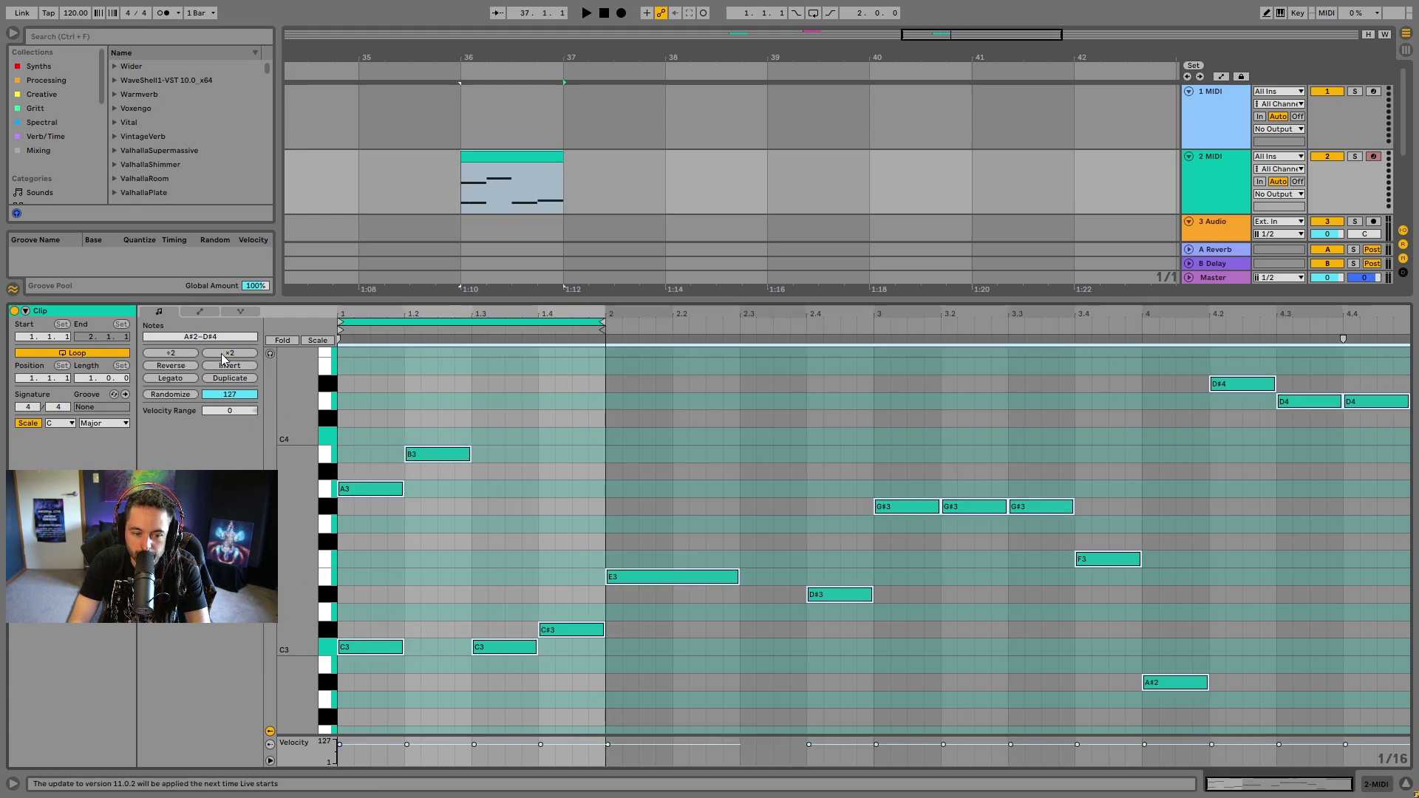
pyautogui.click(184, 353)
pyautogui.click(185, 354)
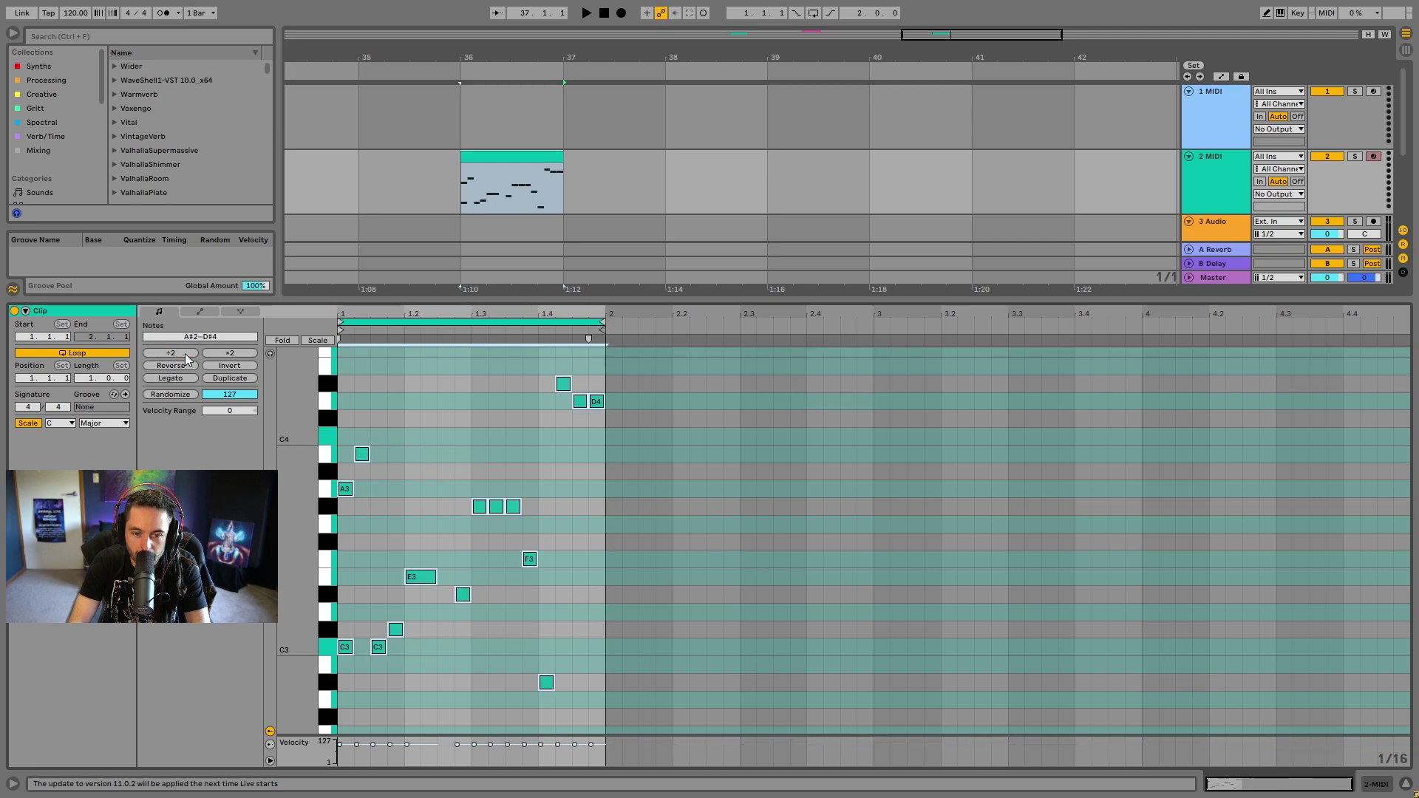
# Deactivate looping for the MIDI clip at bar 36 and select the clip in the arrangement
pyautogui.click(508, 202)
pyautogui.rightClick(689, 470)
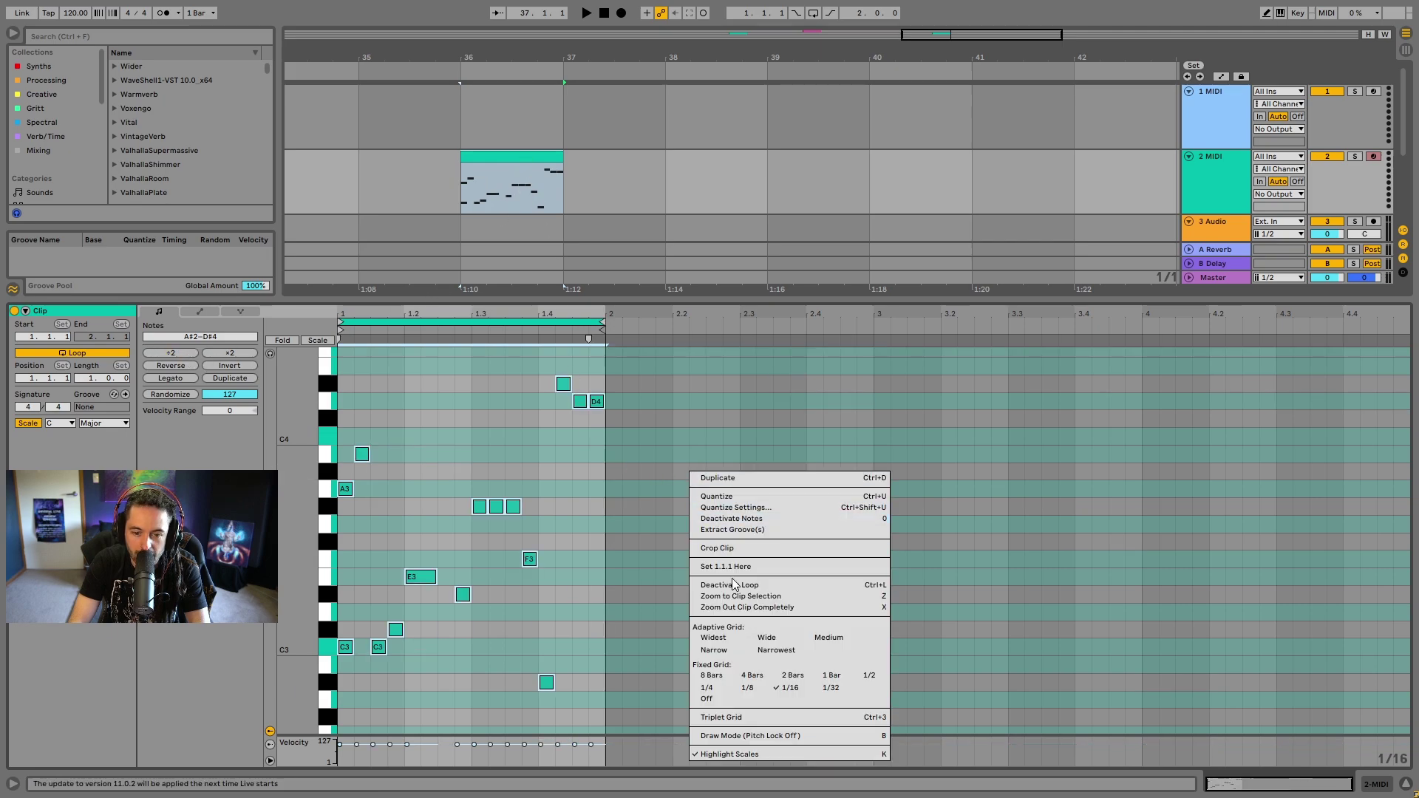
pyautogui.click(768, 585)
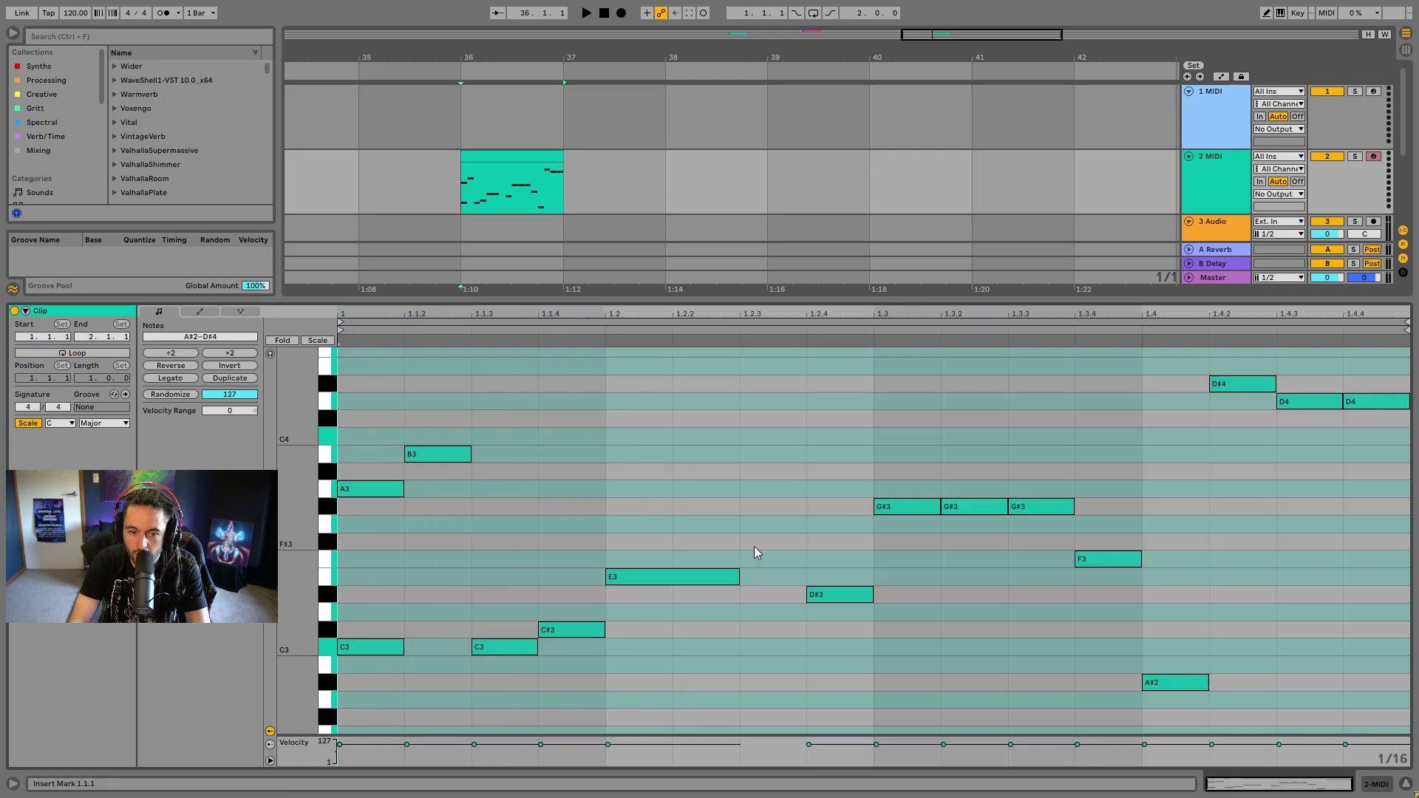
pyautogui.click(500, 164)
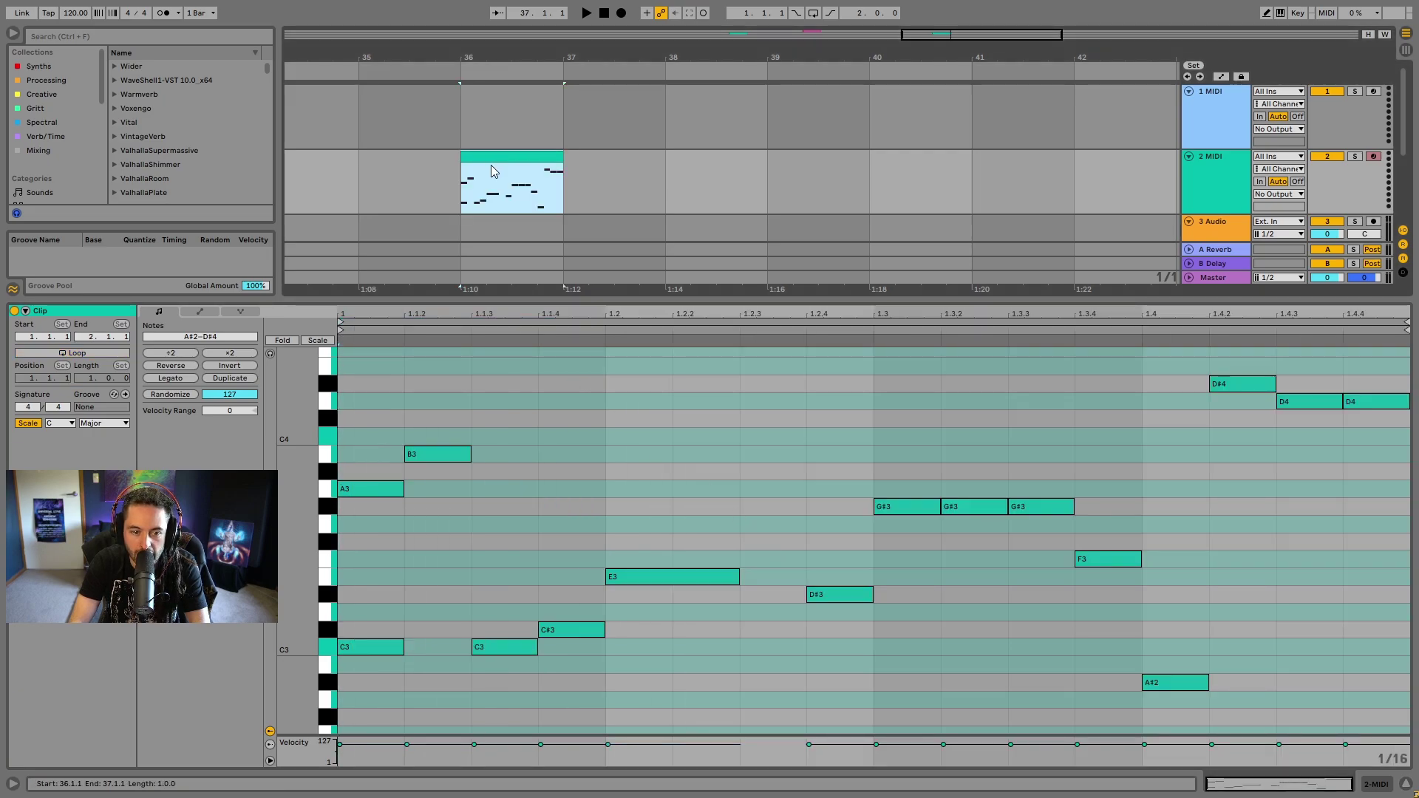
# Deselect the clip, reverse the order of all its notes, and reverse them back
pyautogui.click(415, 372)
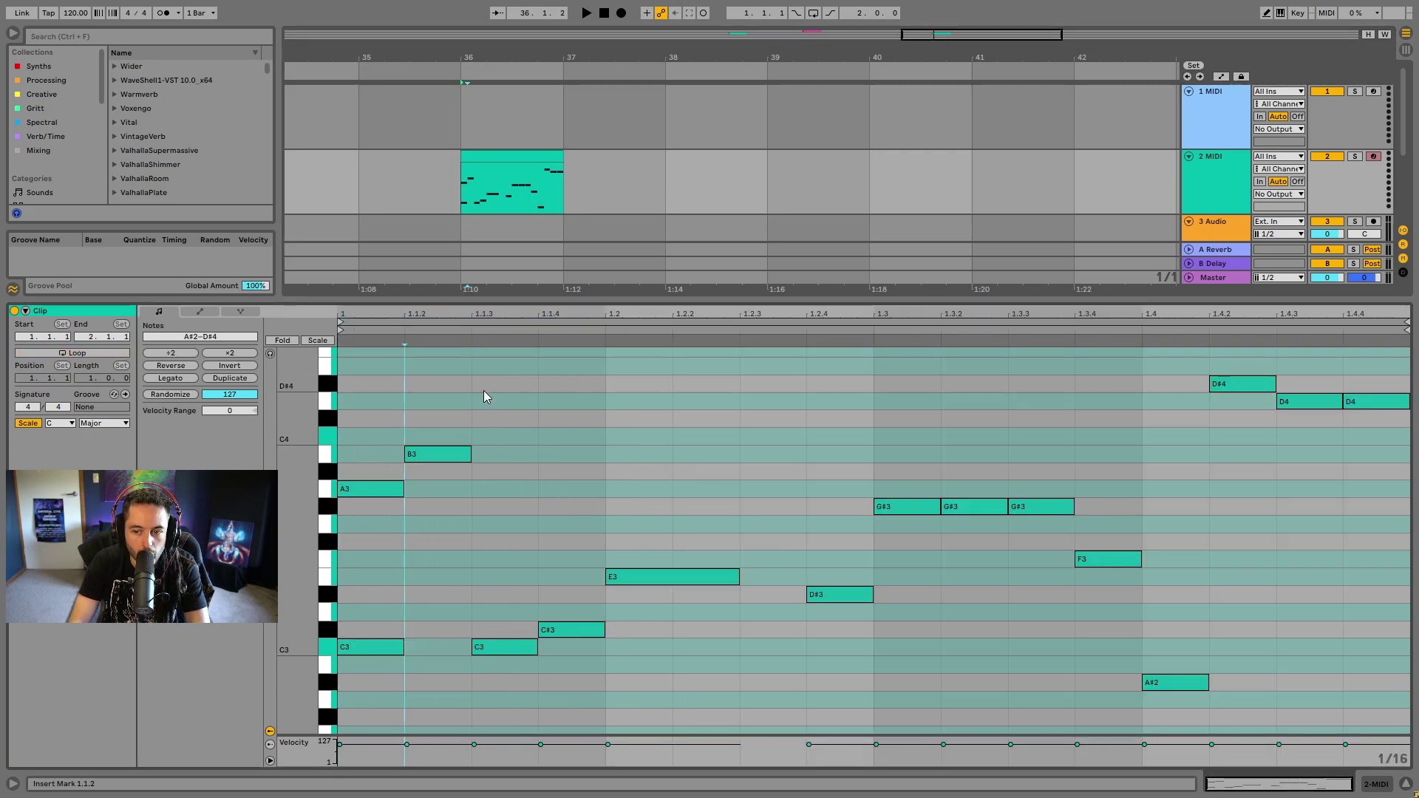
pyautogui.click(169, 367)
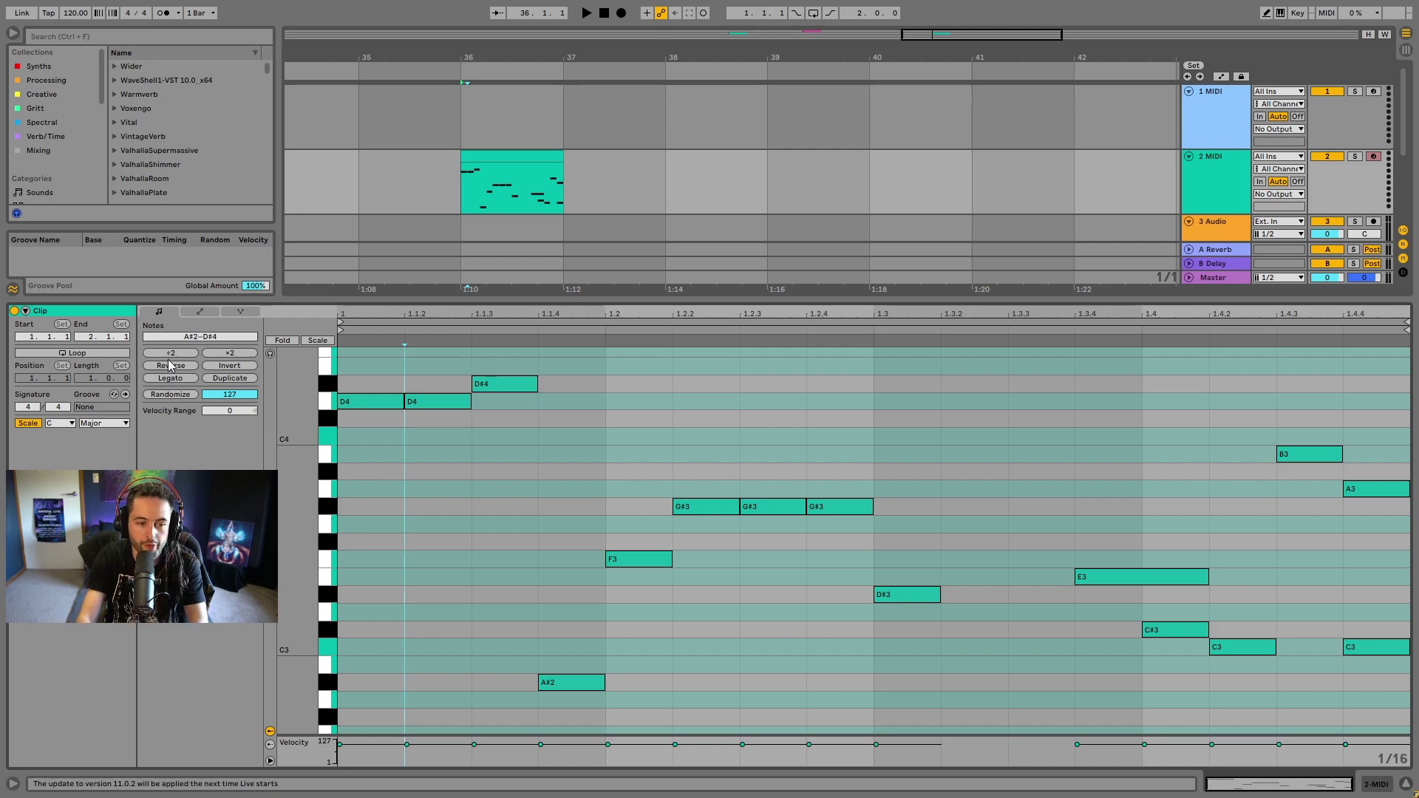
pyautogui.click(161, 367)
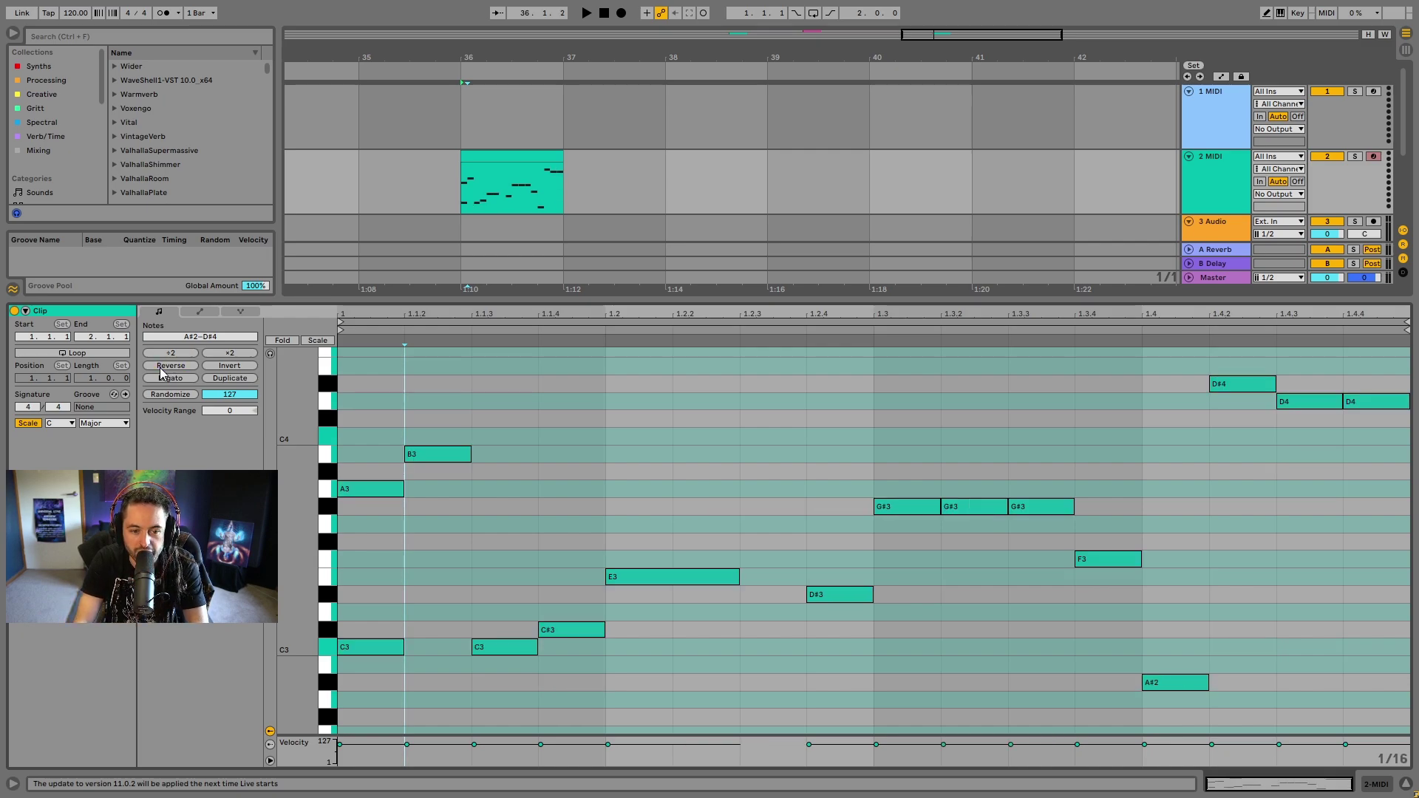
# Invert the pitches of all notes in the clip and invert them back, doing this twice
pyautogui.click(228, 367)
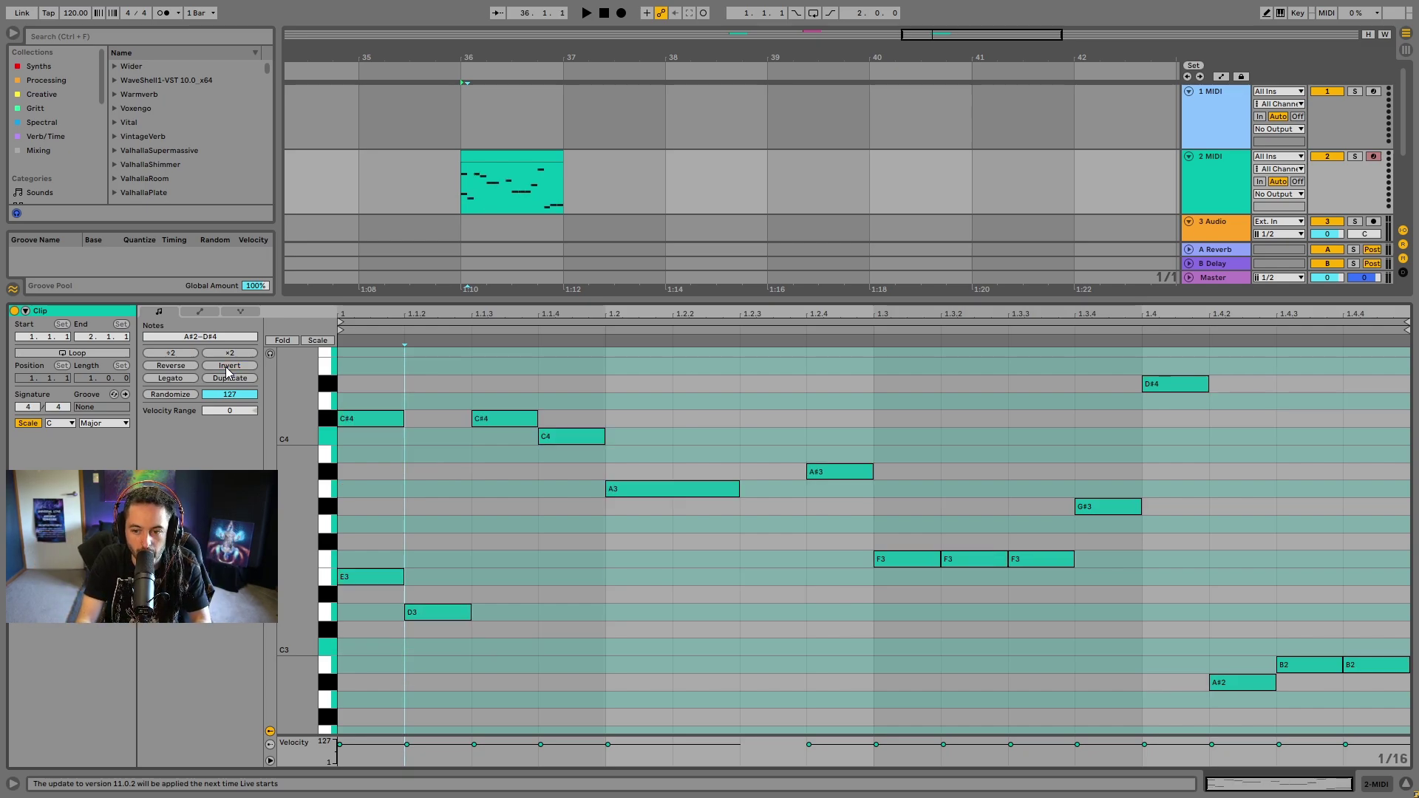
pyautogui.click(227, 367)
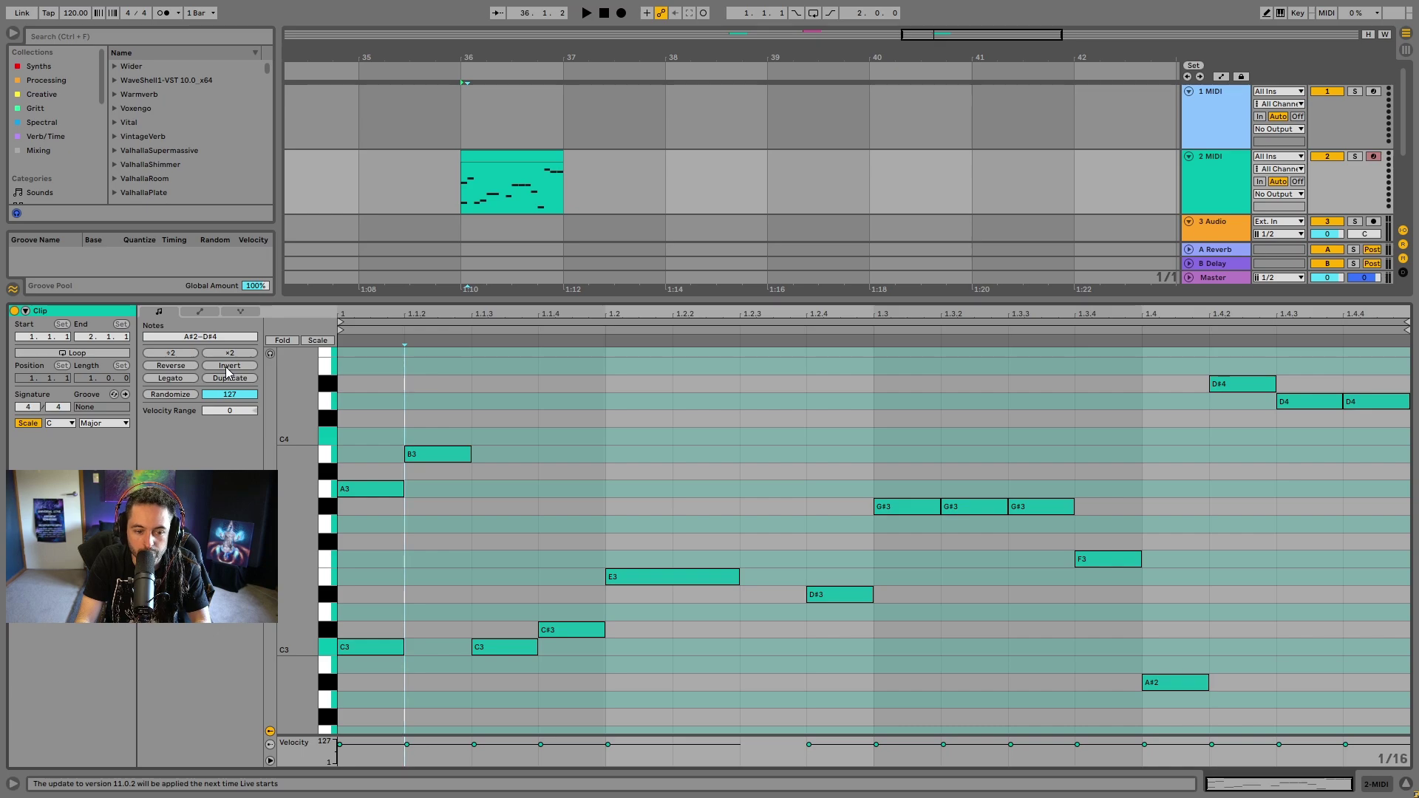
pyautogui.click(227, 368)
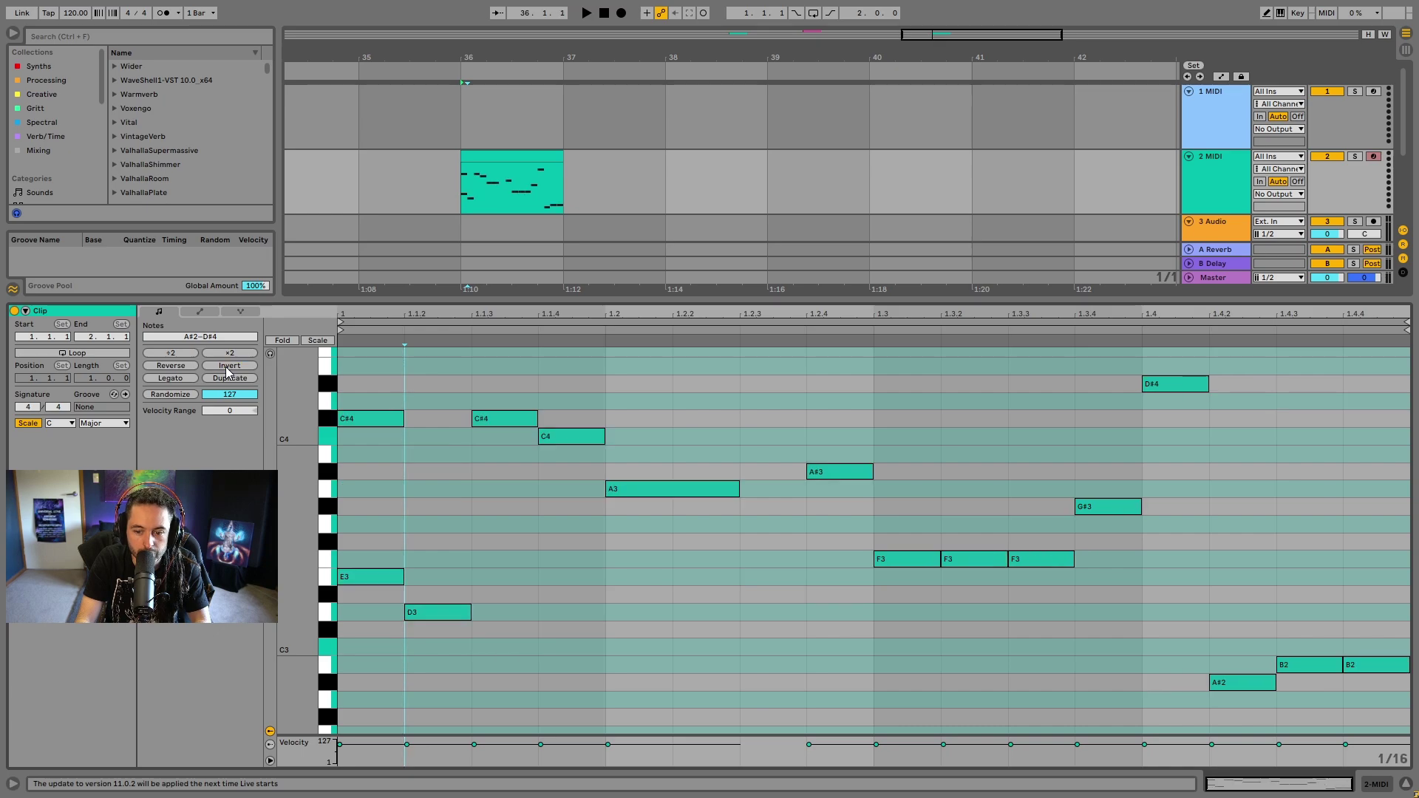
pyautogui.click(227, 367)
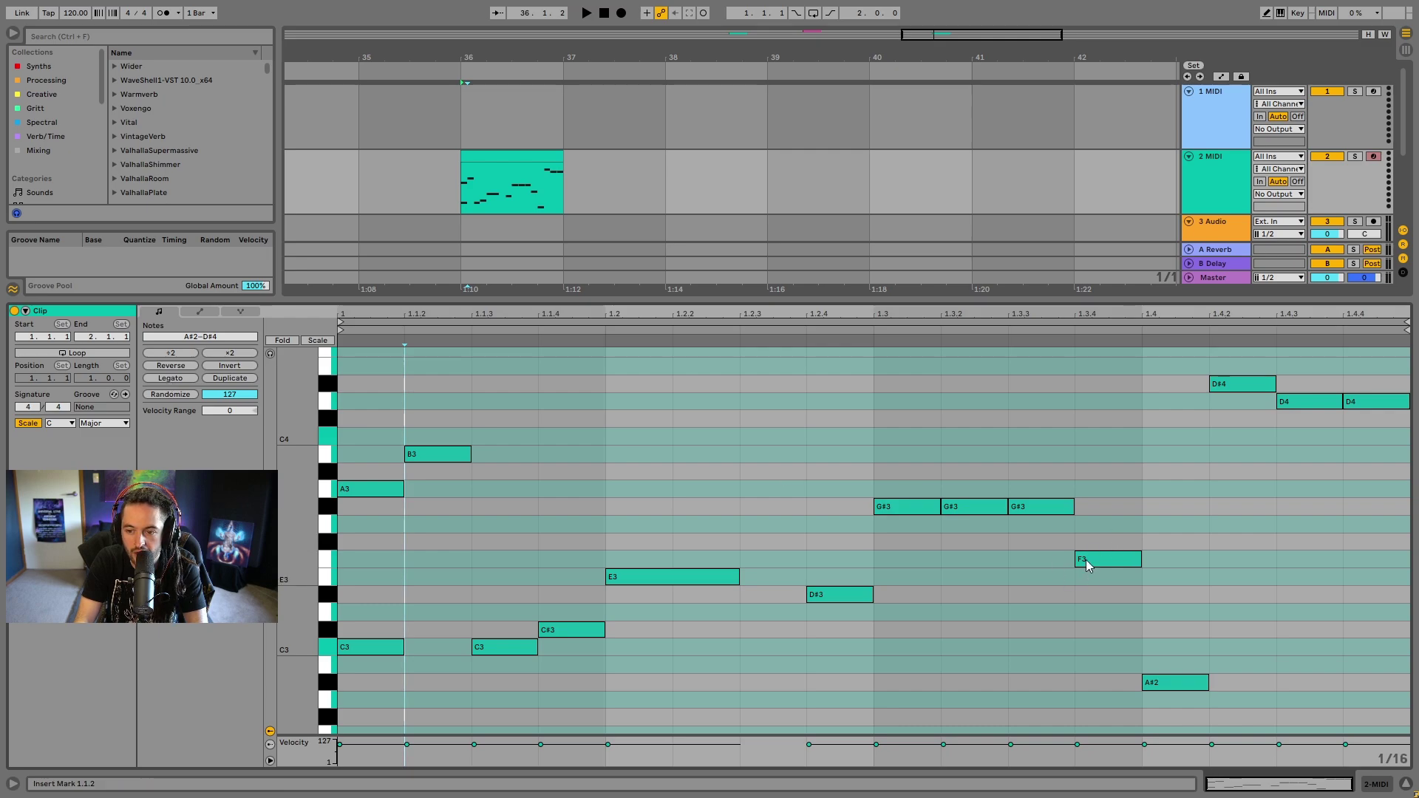
# Delete the G#3 notes at 1.3.2 and 1.3.3, and the C3 and C#3 notes at 1.1.3 and 1.1.4
pyautogui.moveTo(961, 479); pyautogui.dragTo(1038, 598)
pyautogui.press('Delete')
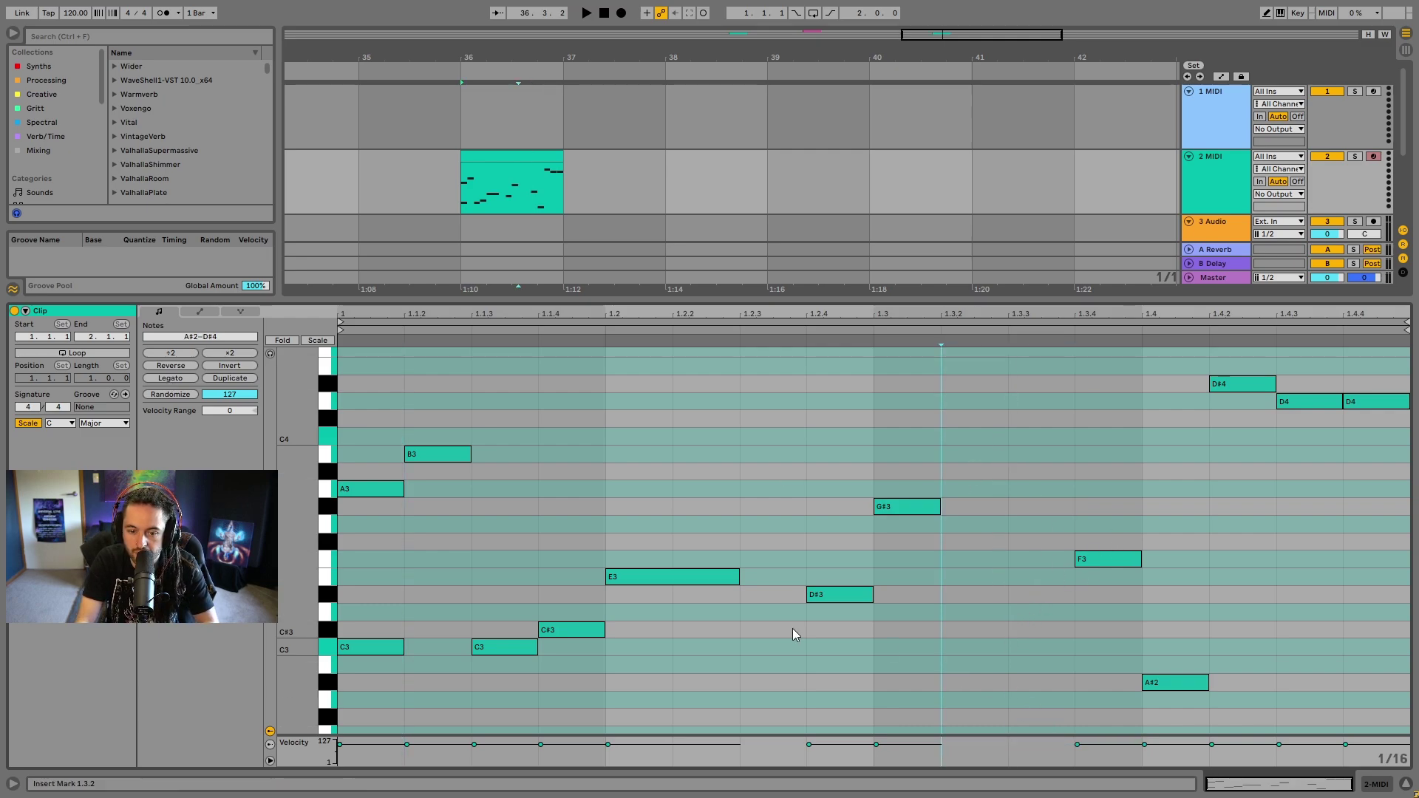
pyautogui.moveTo(479, 557); pyautogui.dragTo(565, 712)
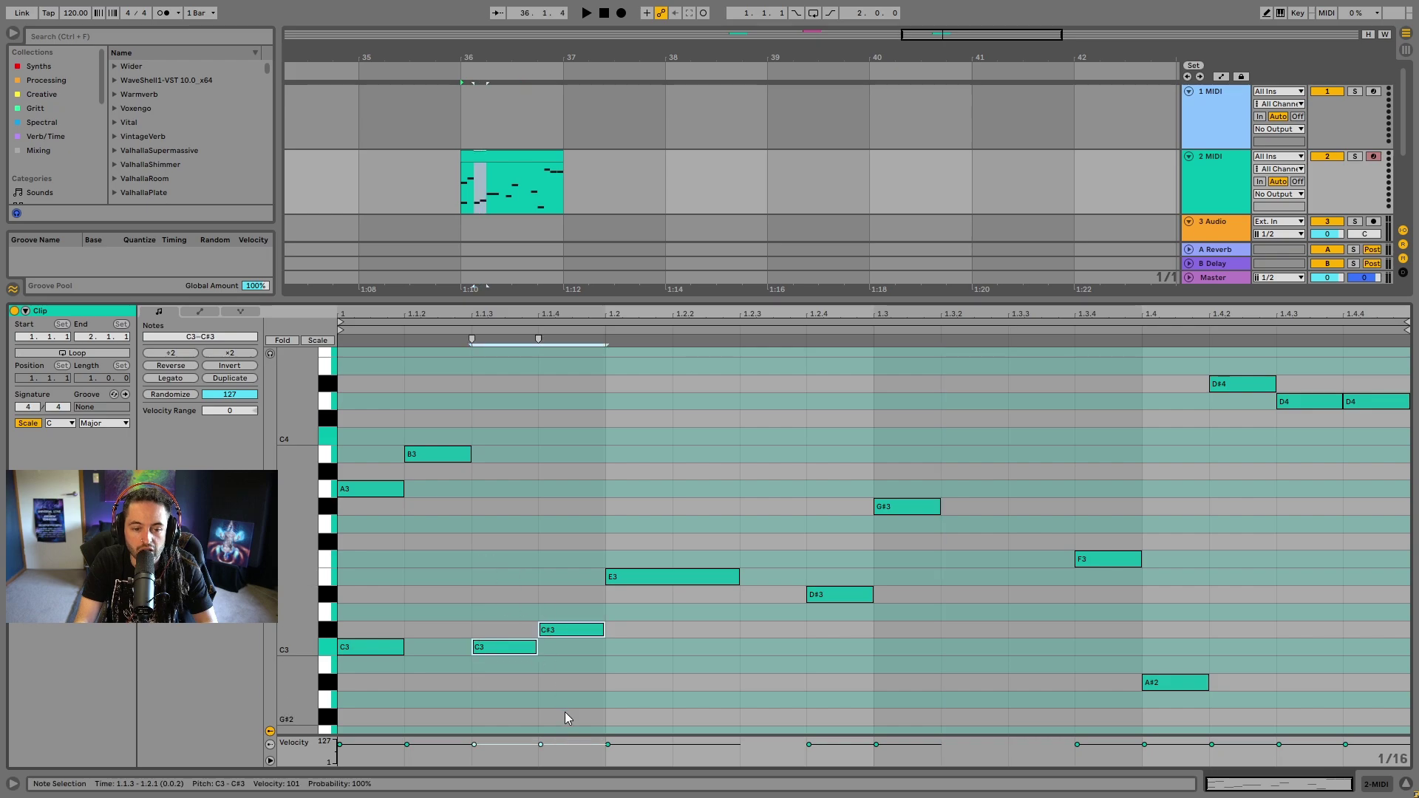
pyautogui.press('Delete')
# Select all notes in the clip, extend them with Legato to close the gaps, and deselect them
pyautogui.hotkey('ctrl', 'a')
pyautogui.click(171, 378)
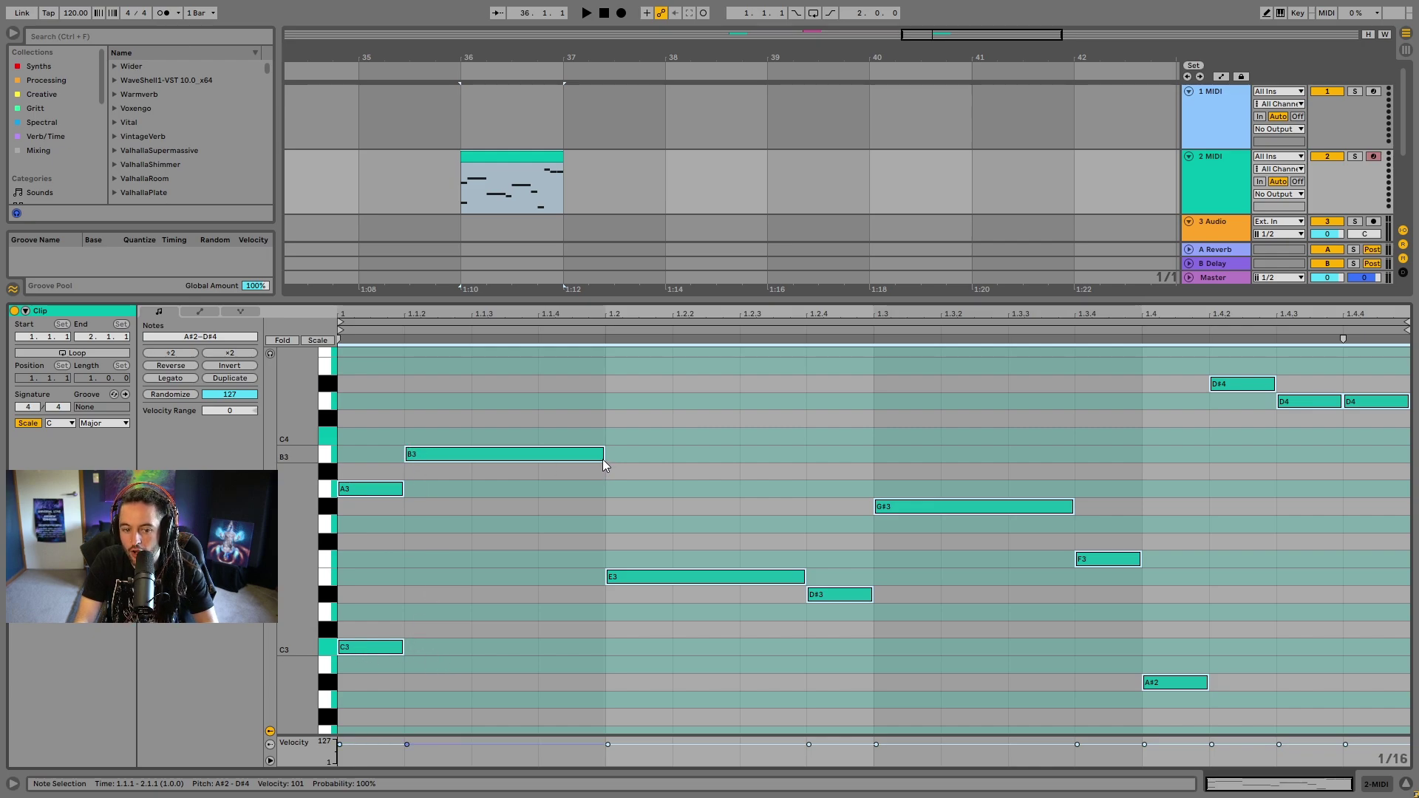
pyautogui.click(618, 479)
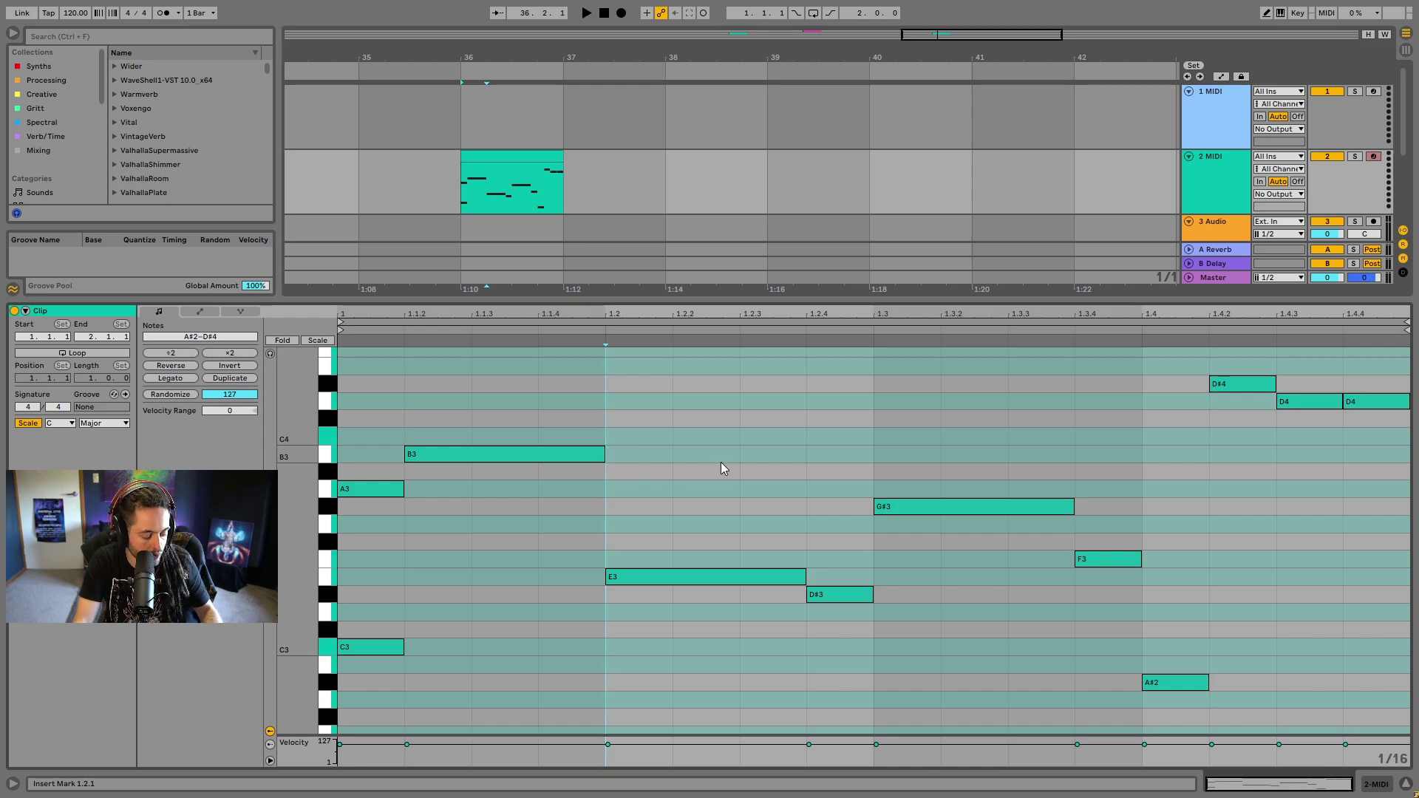
# Select all notes, shorten the extended ones so that B3 ends at 1.1.3, and reapply Legato
pyautogui.hotkey('ctrl', 'a')
pyautogui.moveTo(604, 453); pyautogui.dragTo(471, 452)
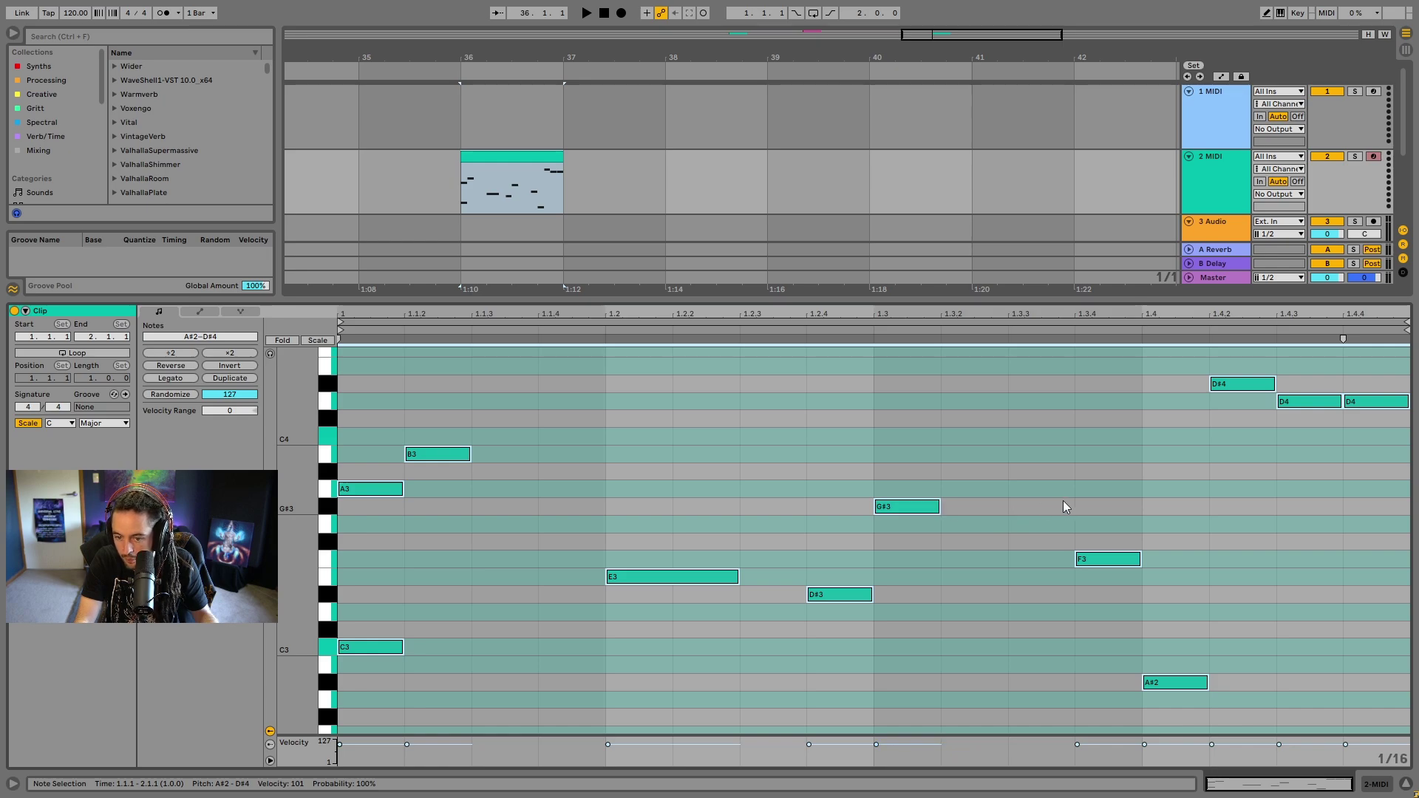
pyautogui.click(181, 379)
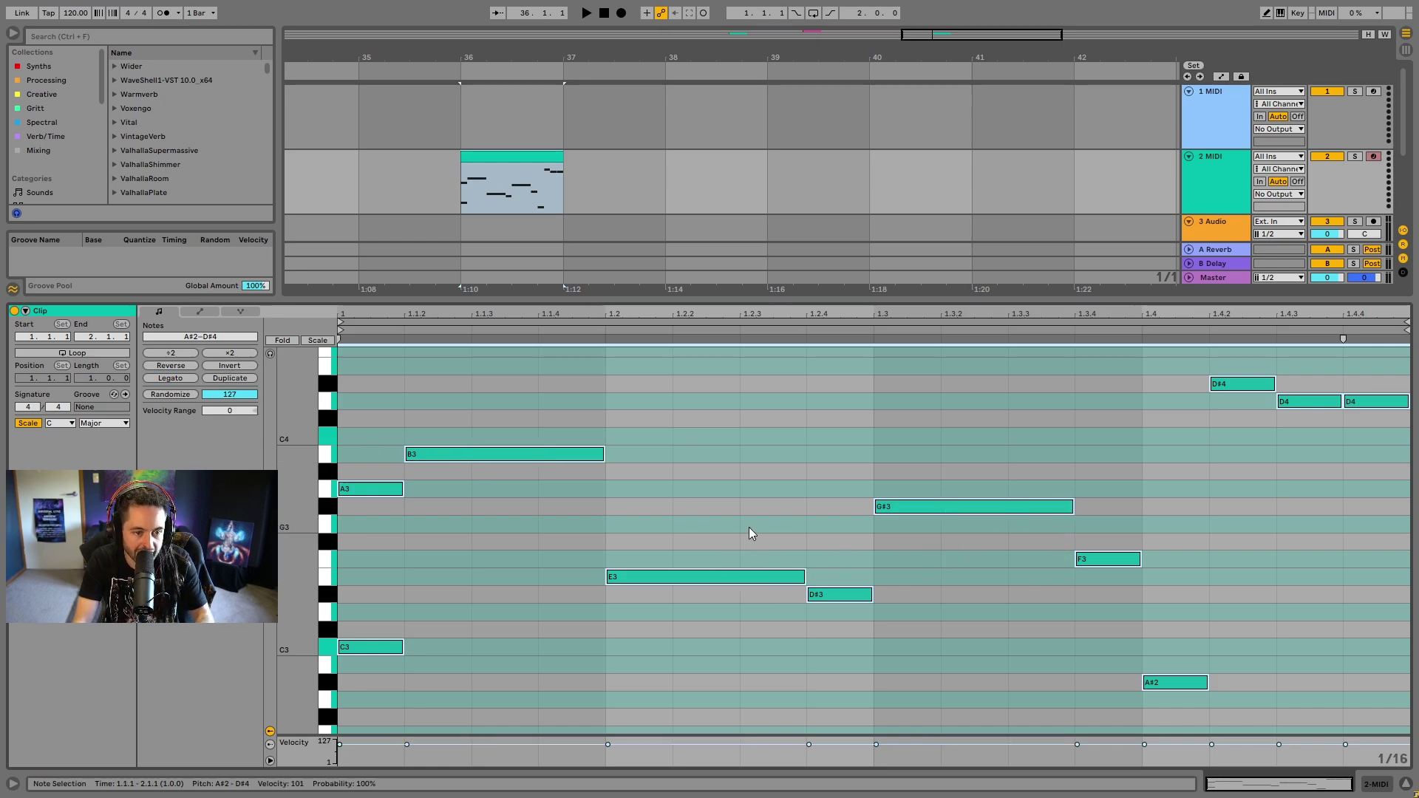
# Duplicate the selected notes inside the clip, undo the duplication, and crop the clip
pyautogui.click(223, 377)
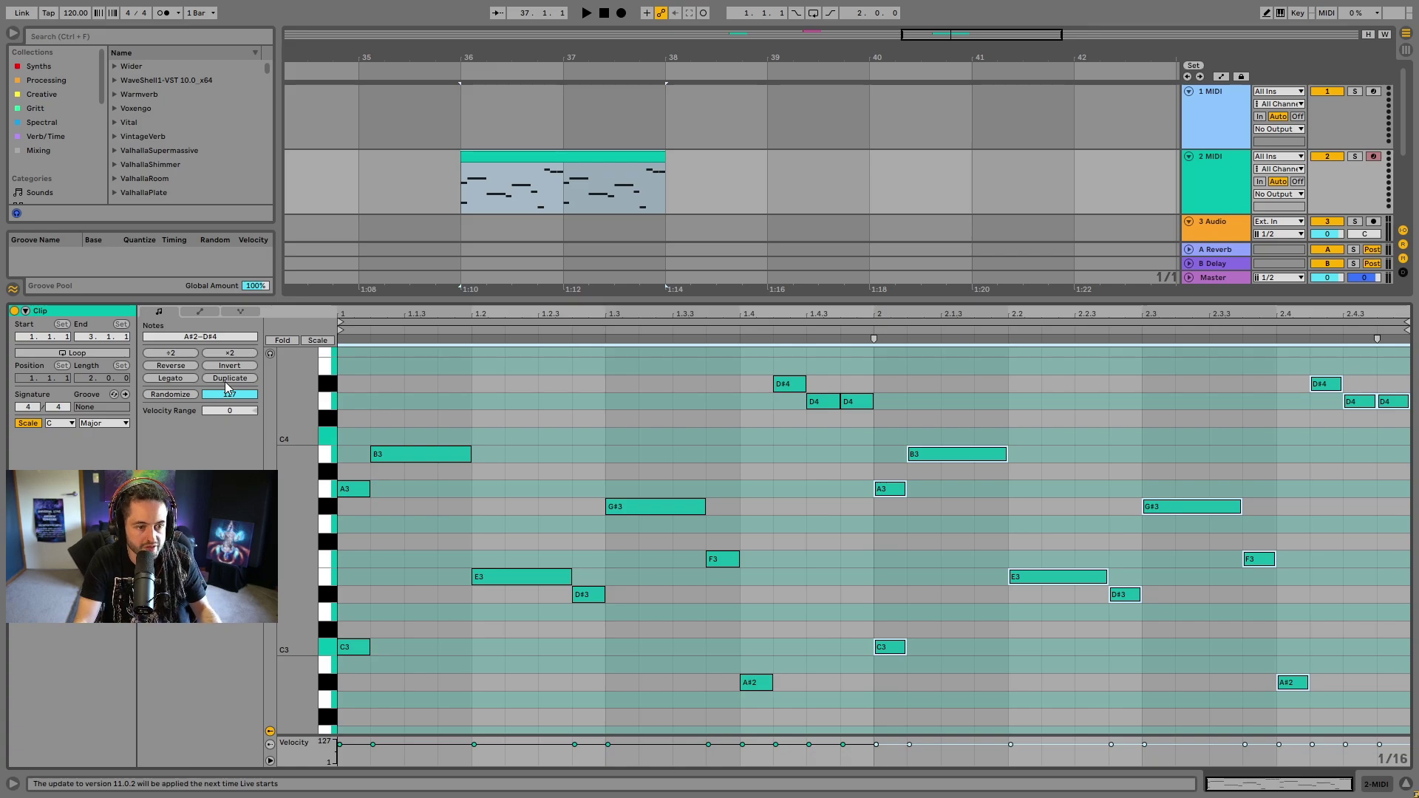
pyautogui.hotkey('ctrl', 'z')
pyautogui.rightClick(997, 423)
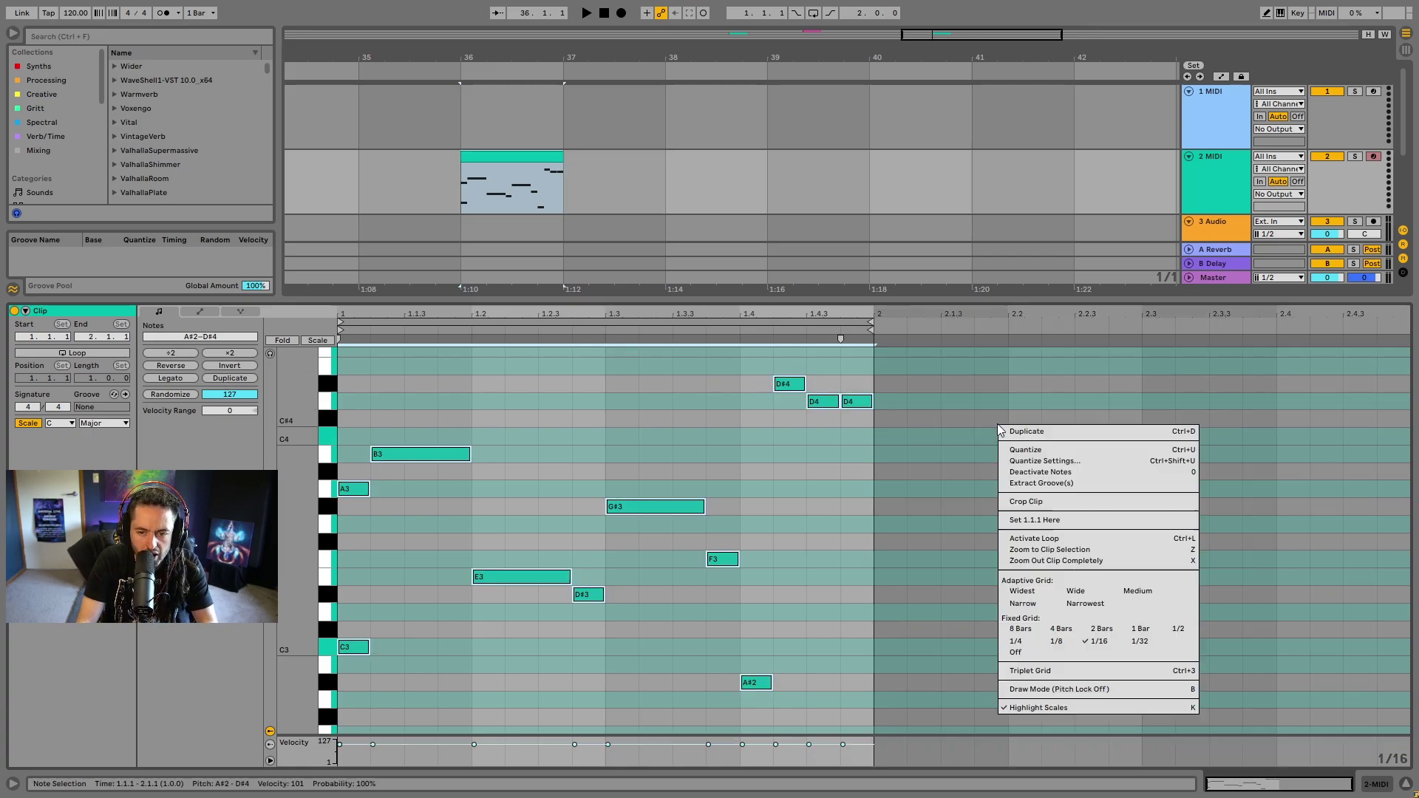
pyautogui.click(1035, 504)
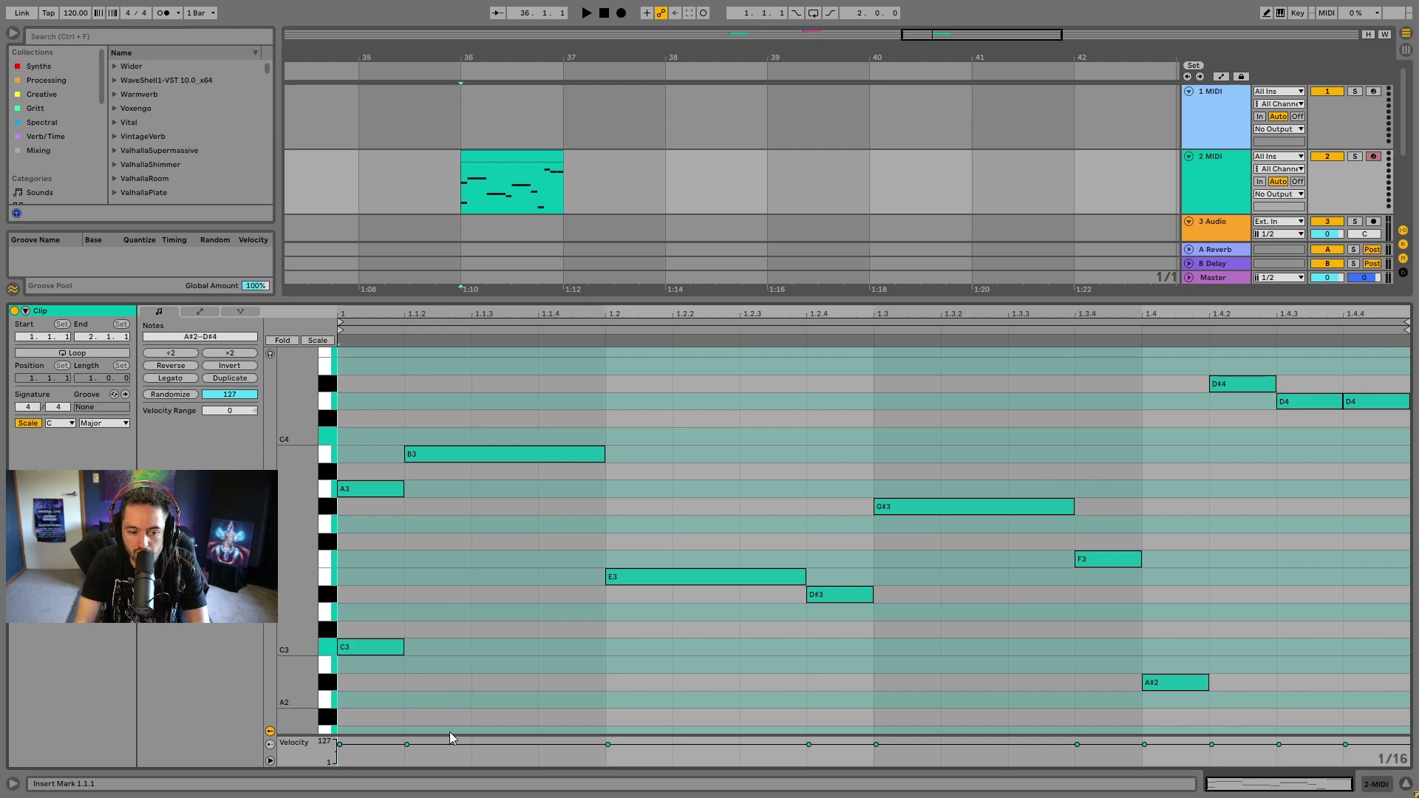
# Add an A#3 note at 1.4, select all notes, and randomize their velocities several times with an amount of 127
pyautogui.doubleClick(1183, 477)
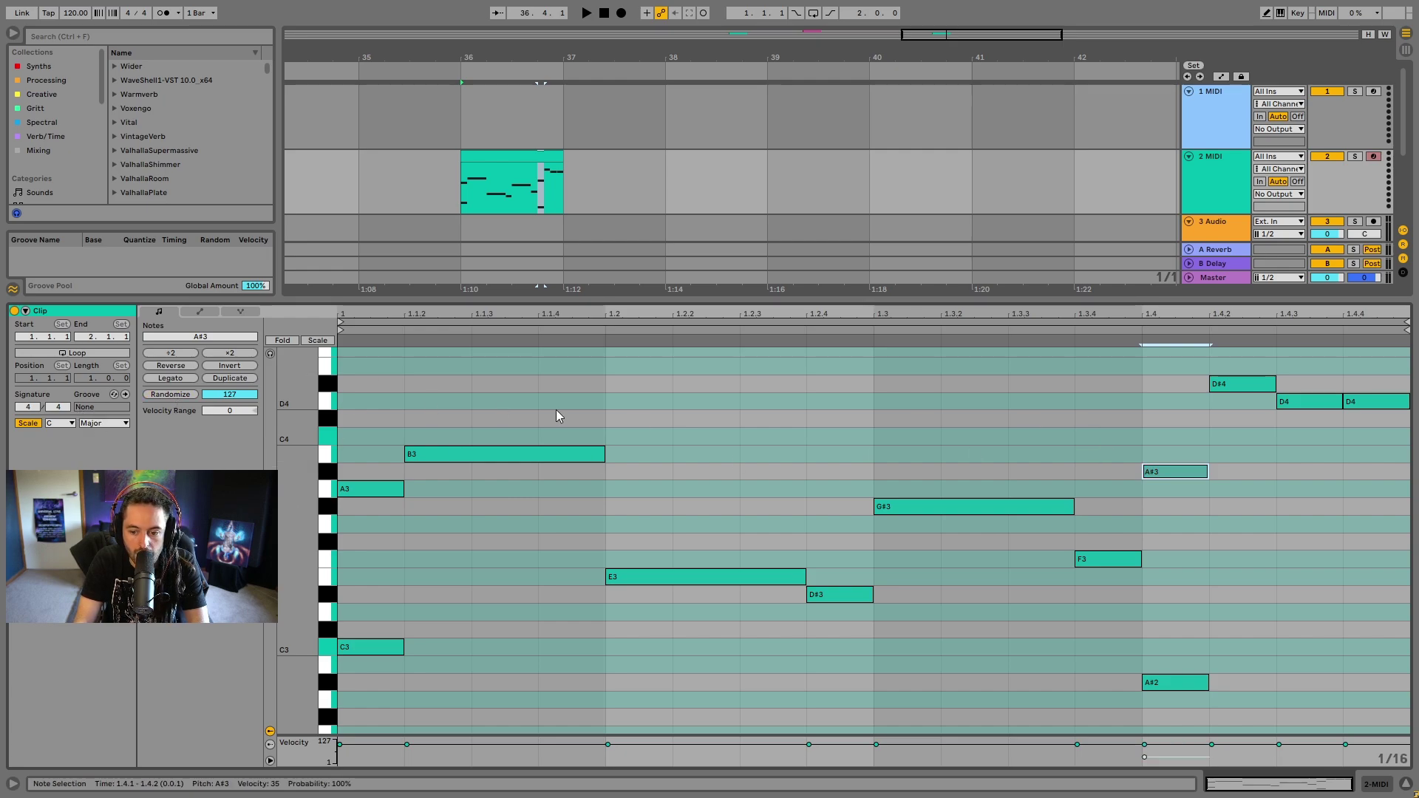
pyautogui.hotkey('ctrl', 'a')
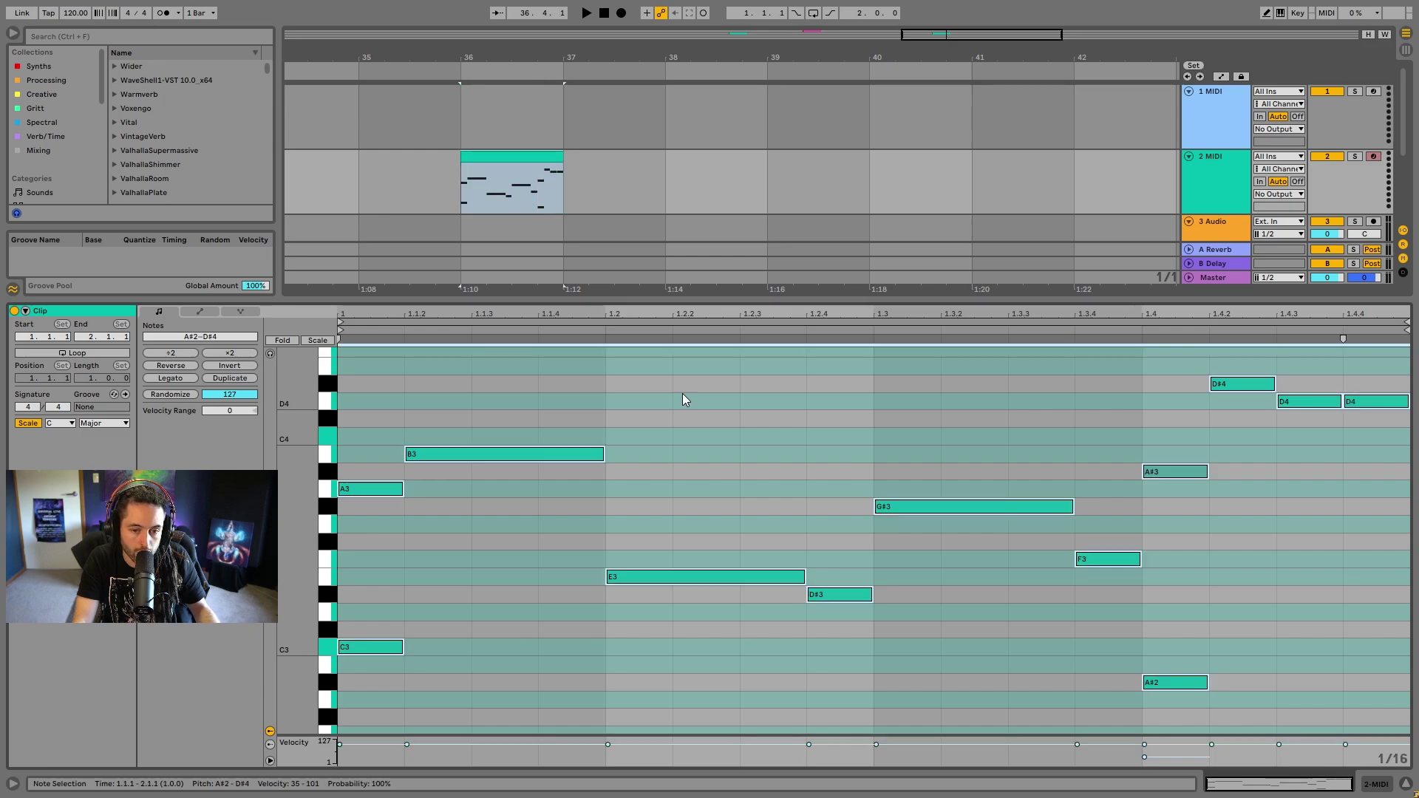
pyautogui.click(184, 395)
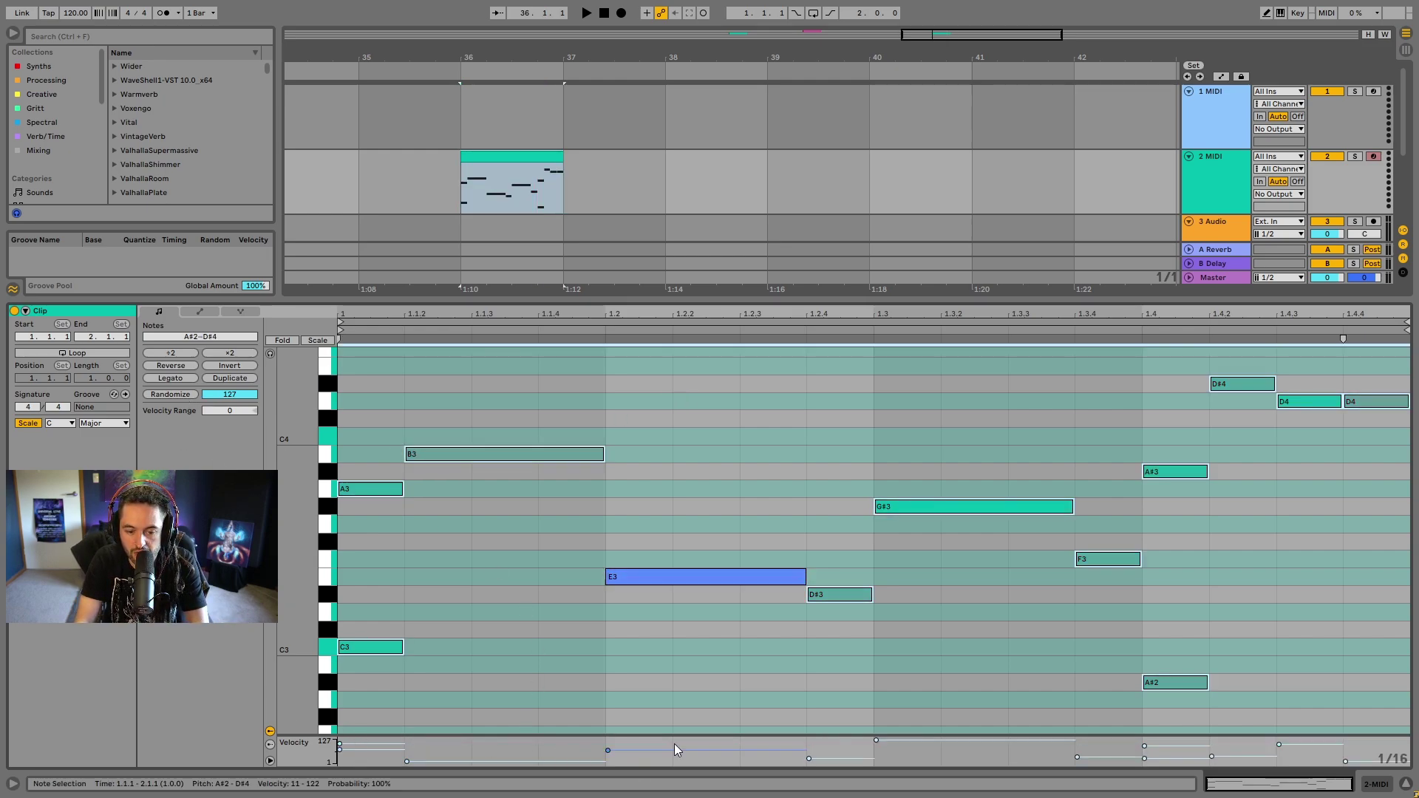
pyautogui.click(179, 396)
pyautogui.click(179, 396)
pyautogui.click(179, 396)
pyautogui.click(179, 396)
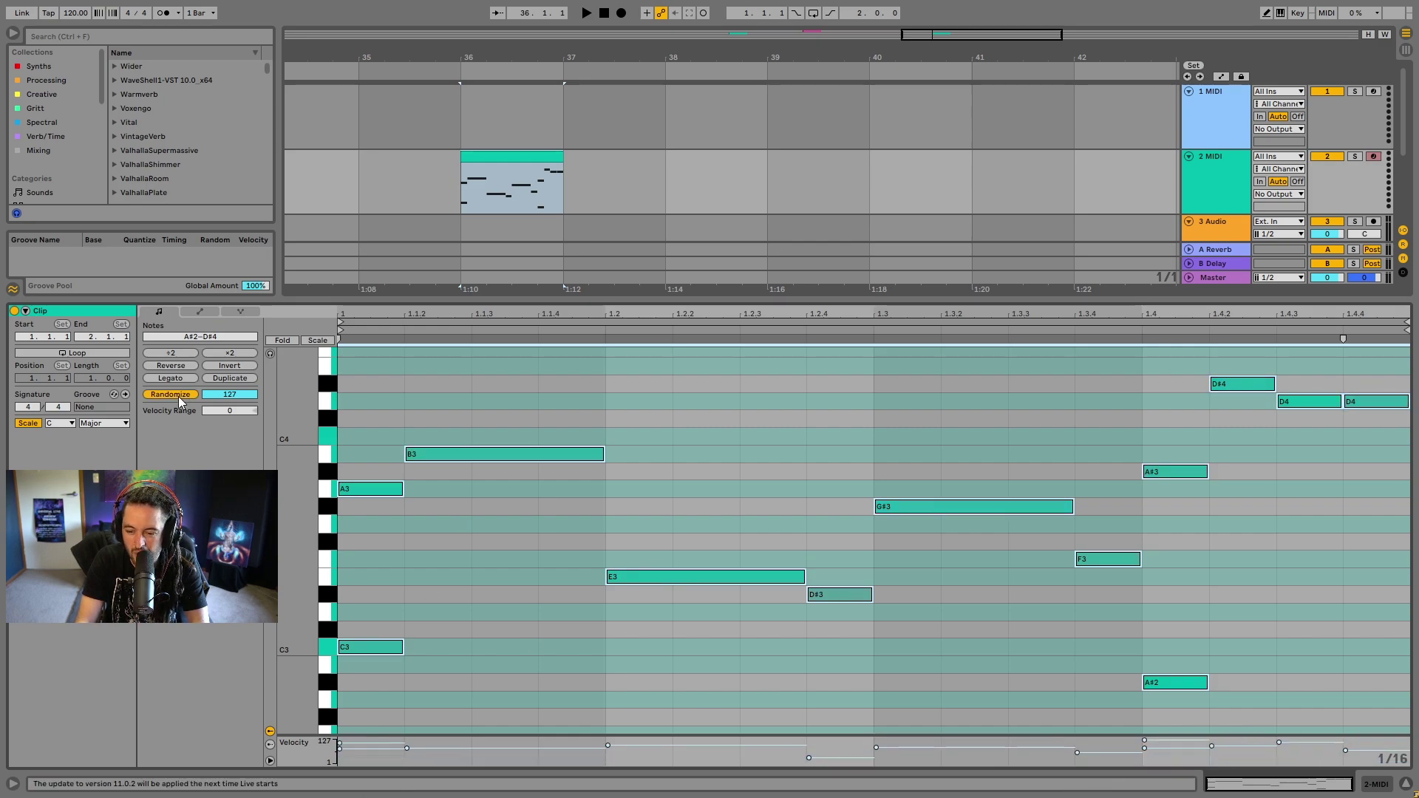
pyautogui.click(179, 396)
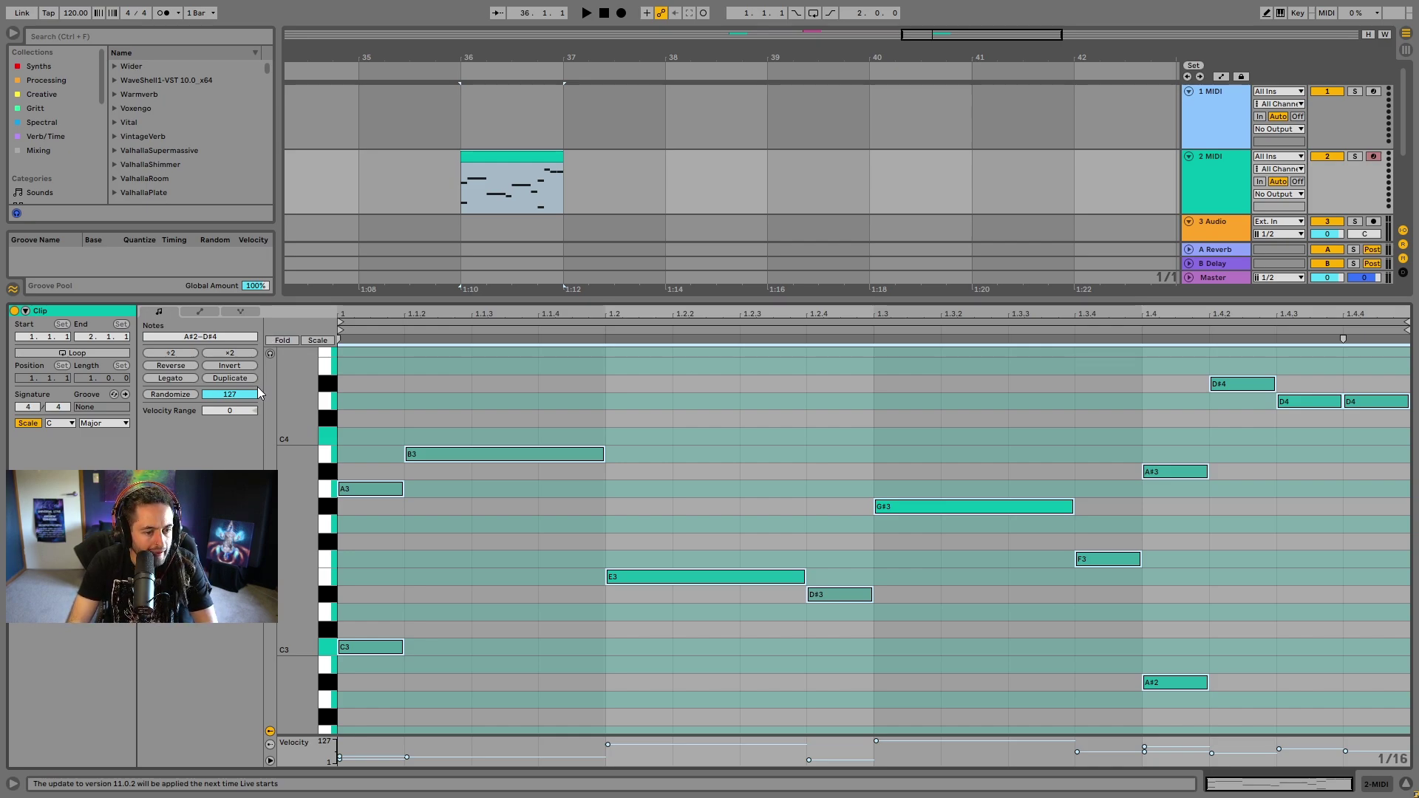
# View the clip's Envelopes and Note Expression settings, and return to the Notes settings
pyautogui.click(201, 312)
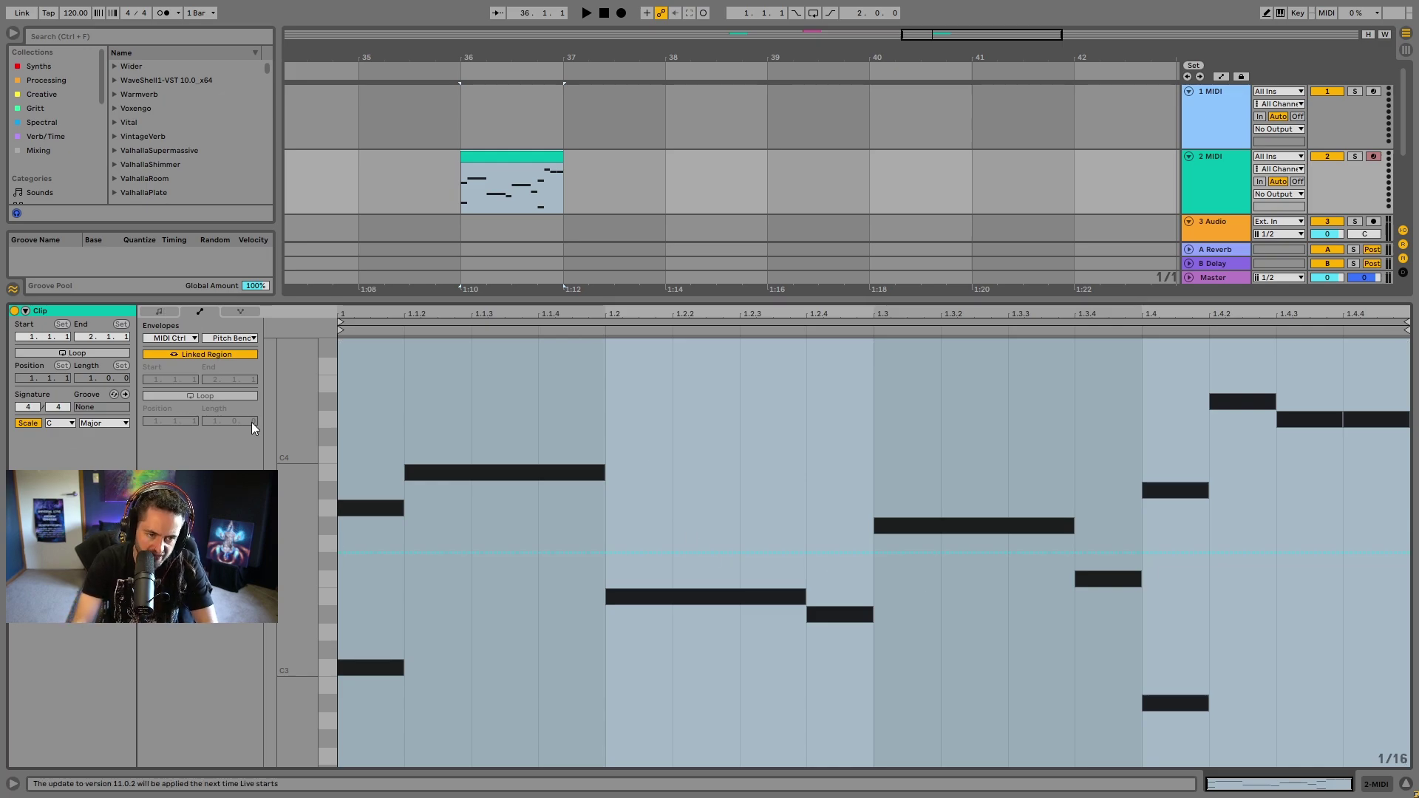
pyautogui.click(242, 312)
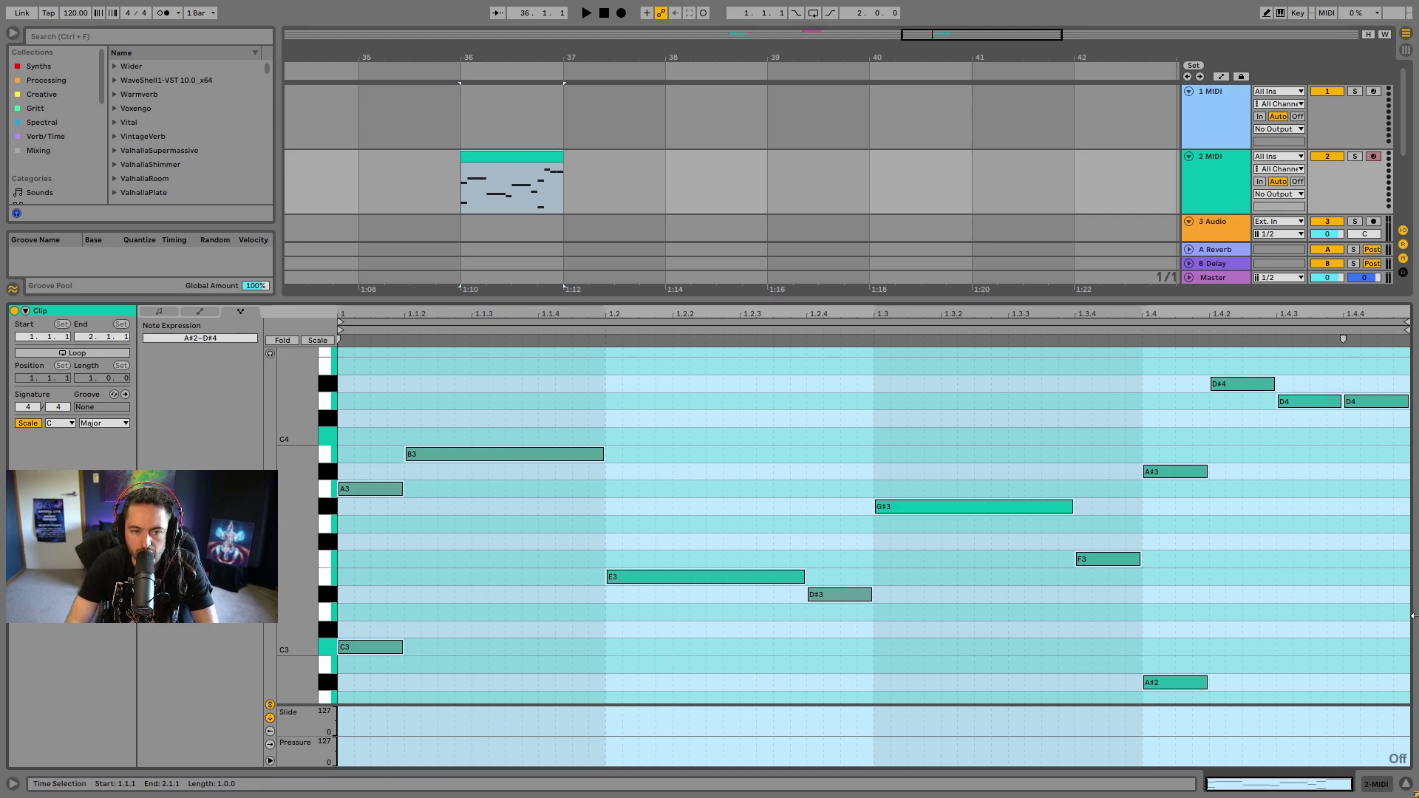
pyautogui.click(170, 312)
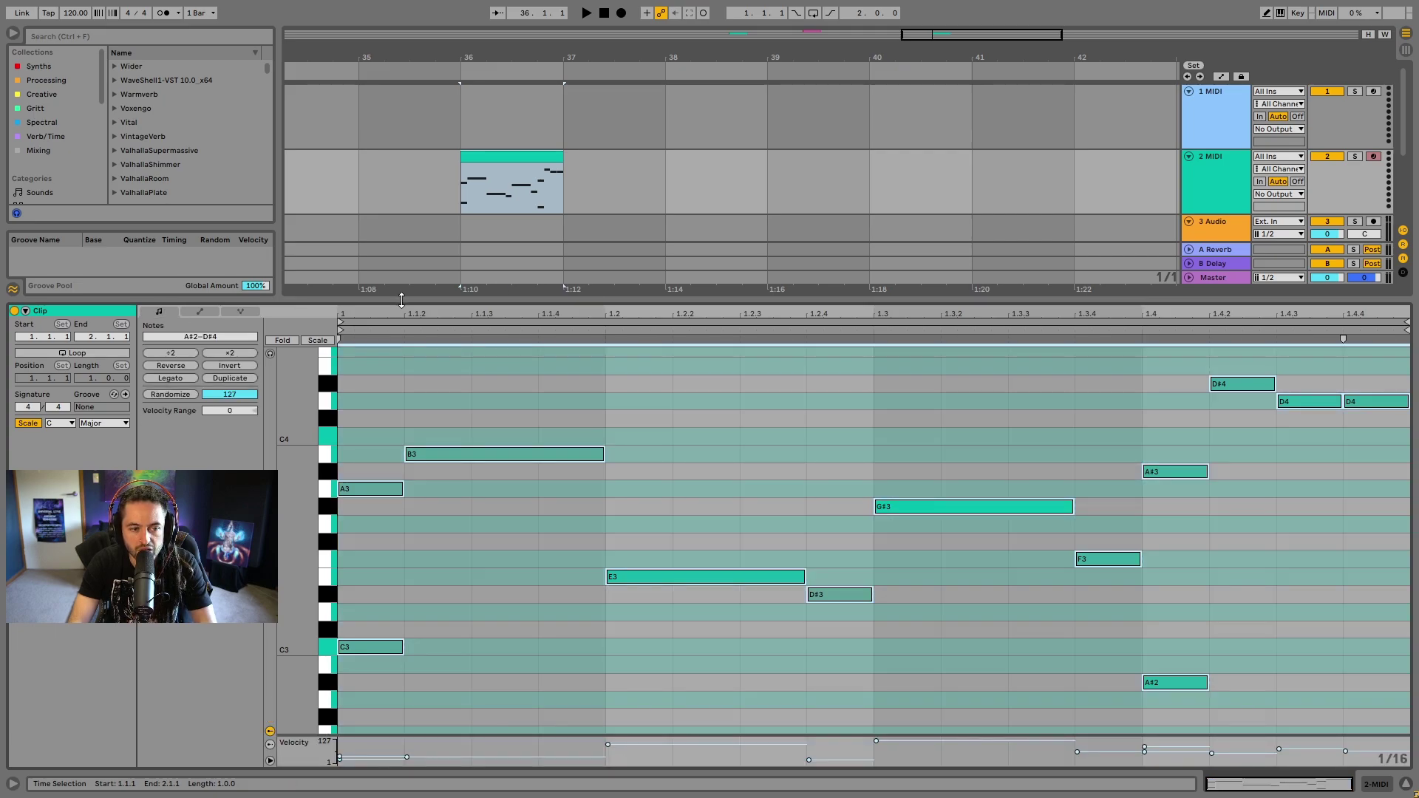
# Shrink the clip view to enlarge the arrangement, and move the clip on the 2 MIDI track from bar 36 to bar 38
pyautogui.moveTo(401, 299); pyautogui.dragTo(443, 630)
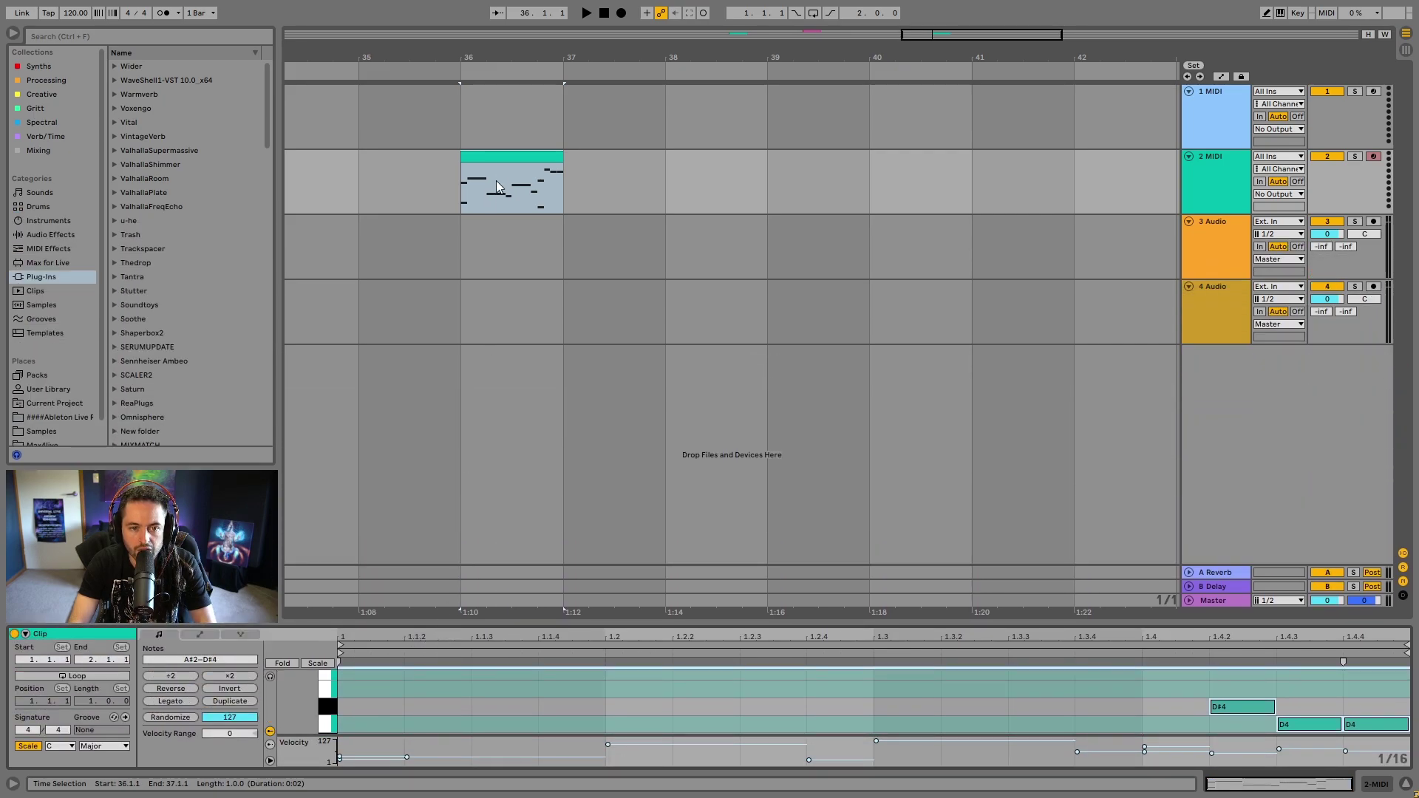
pyautogui.moveTo(497, 157); pyautogui.dragTo(719, 178)
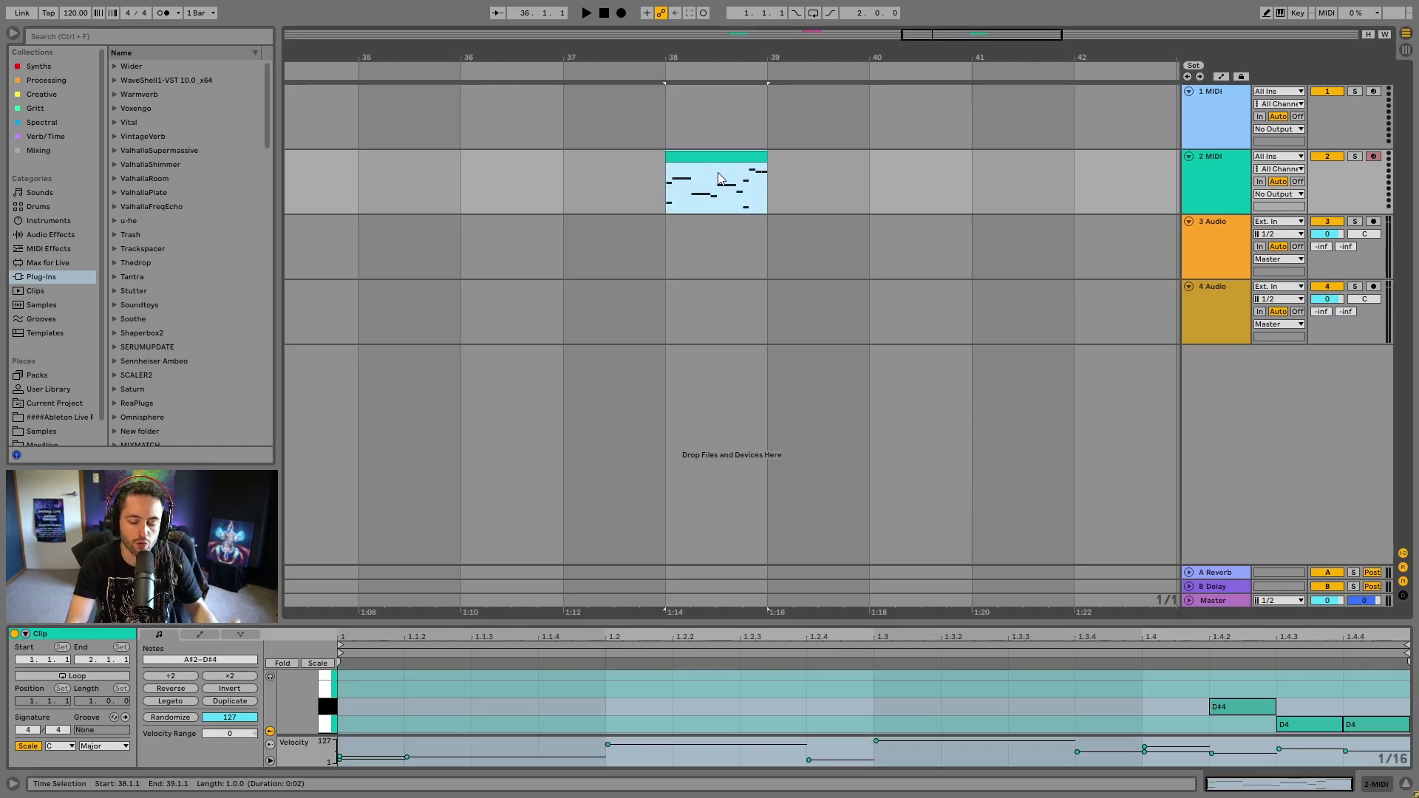
pyautogui.hotkey('ctrl', 'z')
pyautogui.hotkey('ctrl', 'y')
pyautogui.click(769, 179)
pyautogui.click(715, 153)
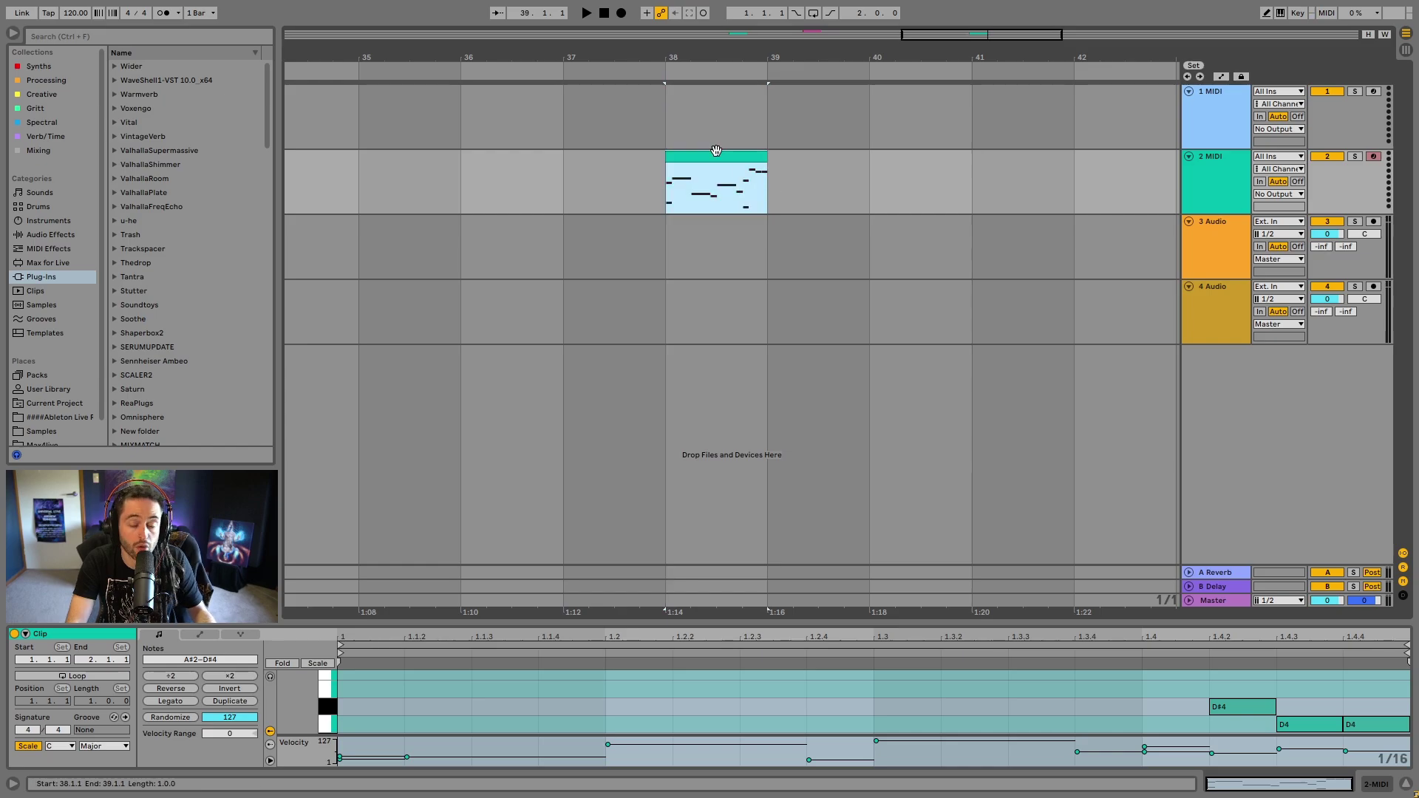
# Rename the MIDI clip at bar 38 on the 2 MIDI track as Clip
pyautogui.hotkey('ctrl', 'r')
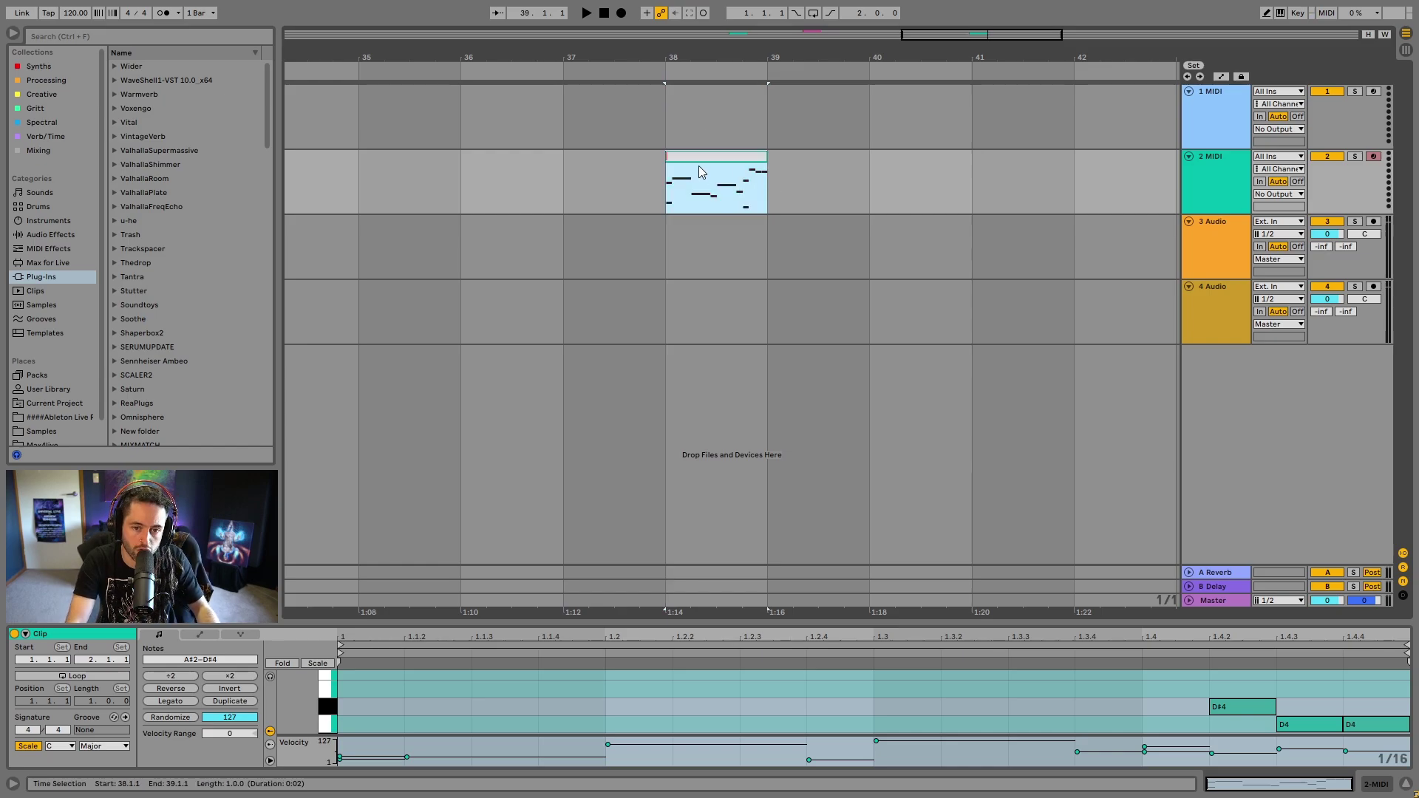
pyautogui.write('Clip')
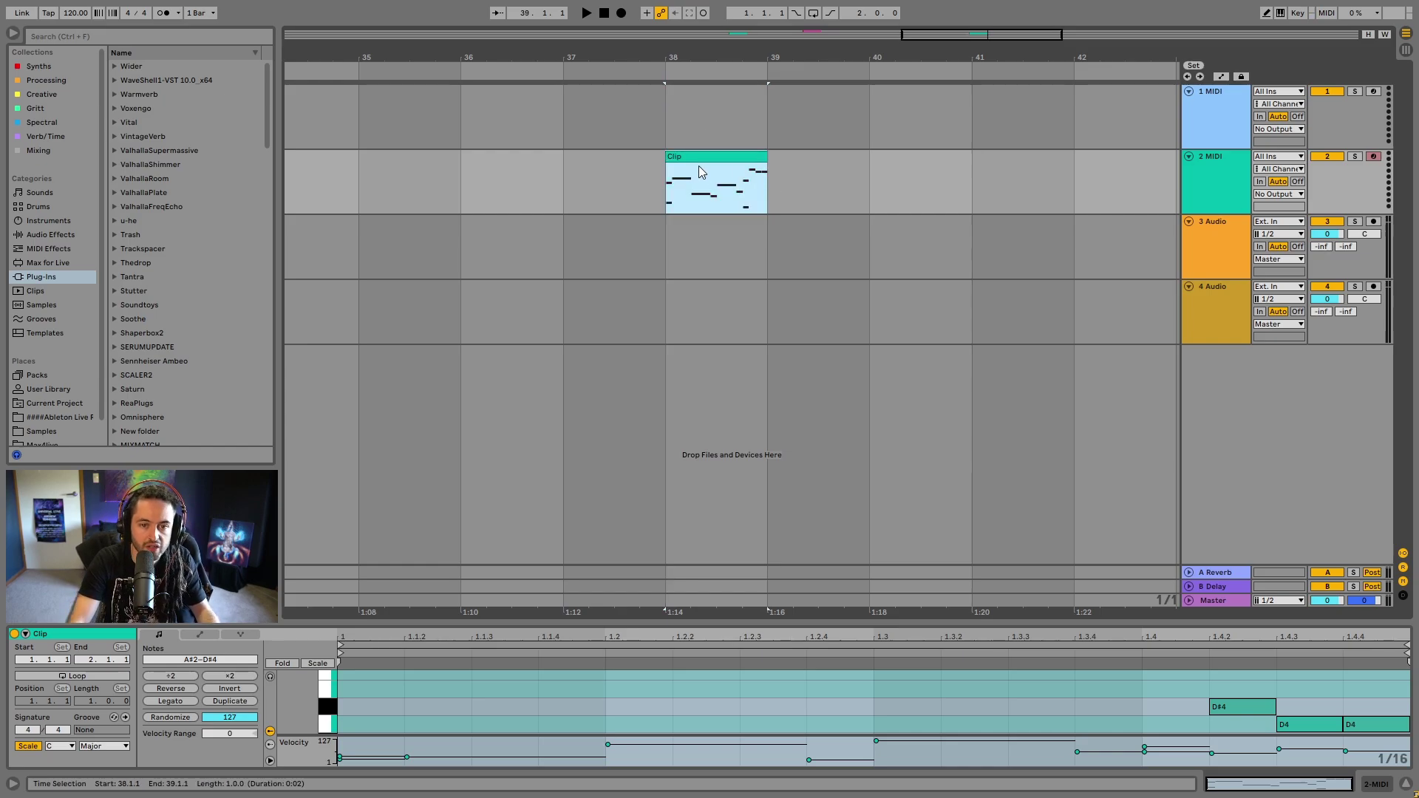
pyautogui.press('Return')
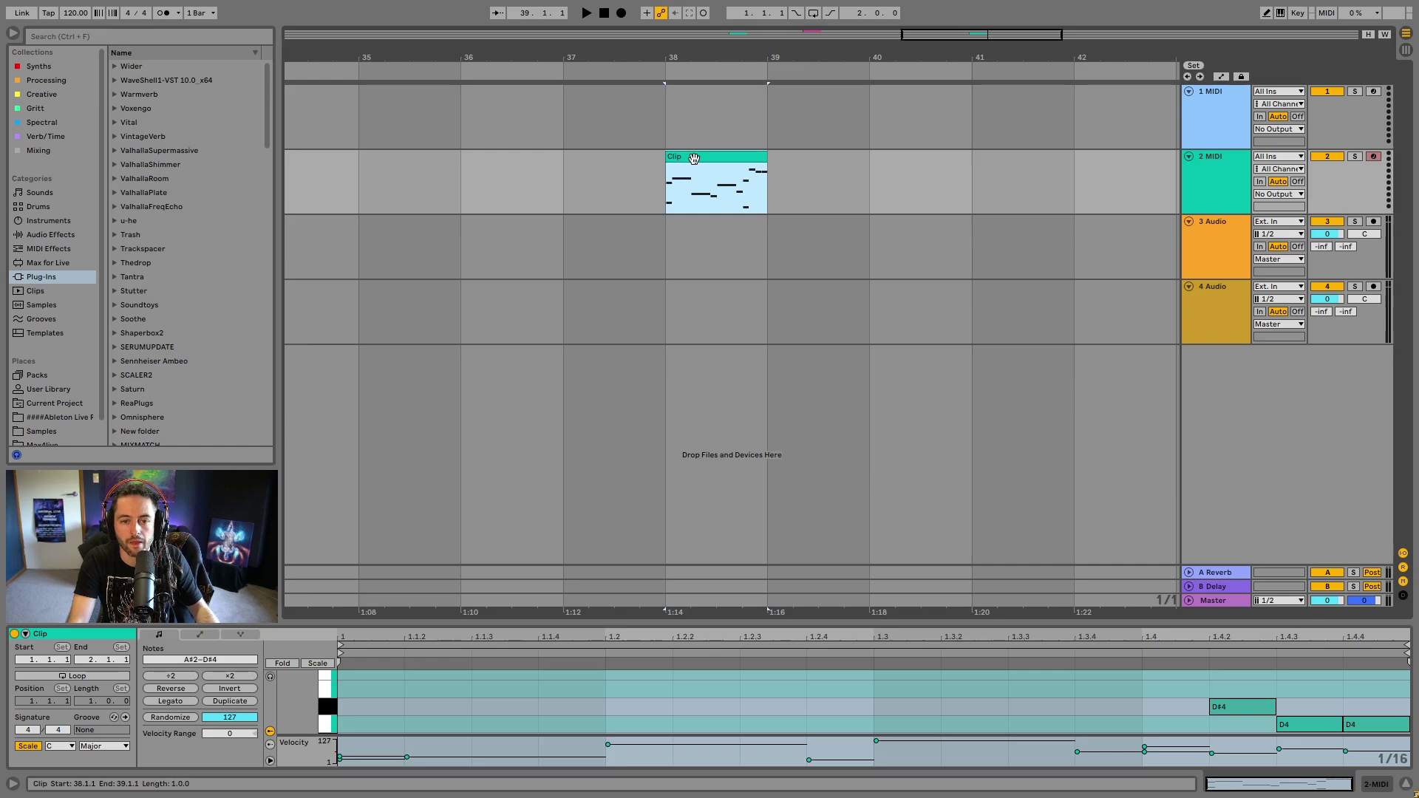
# Copy the clip from the arrangement into the first Session View slot of the 2 MIDI track
pyautogui.moveTo(693, 158); pyautogui.dragTo(421, 157)
pyautogui.press('Tab')
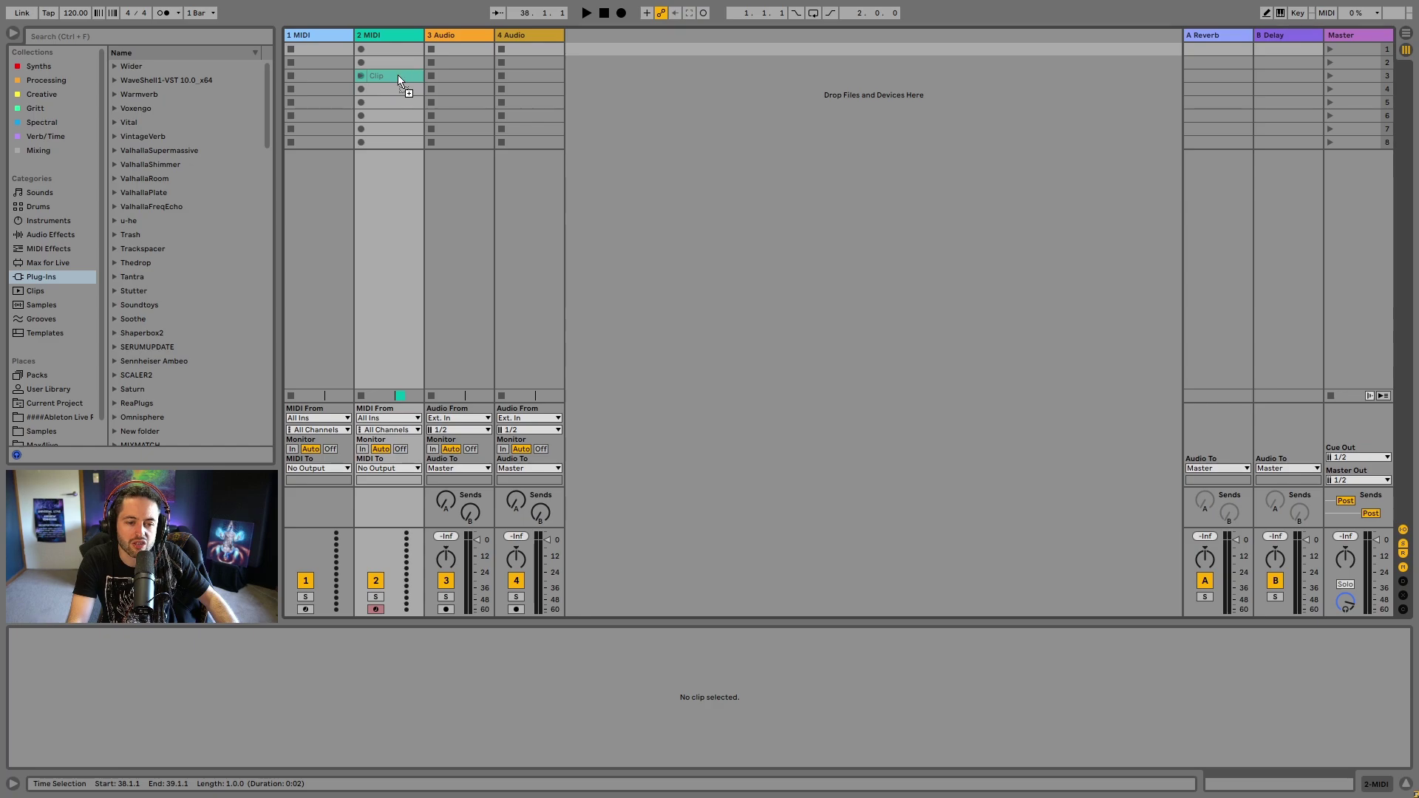
pyautogui.moveTo(390, 49); pyautogui.dragTo(390, 49)
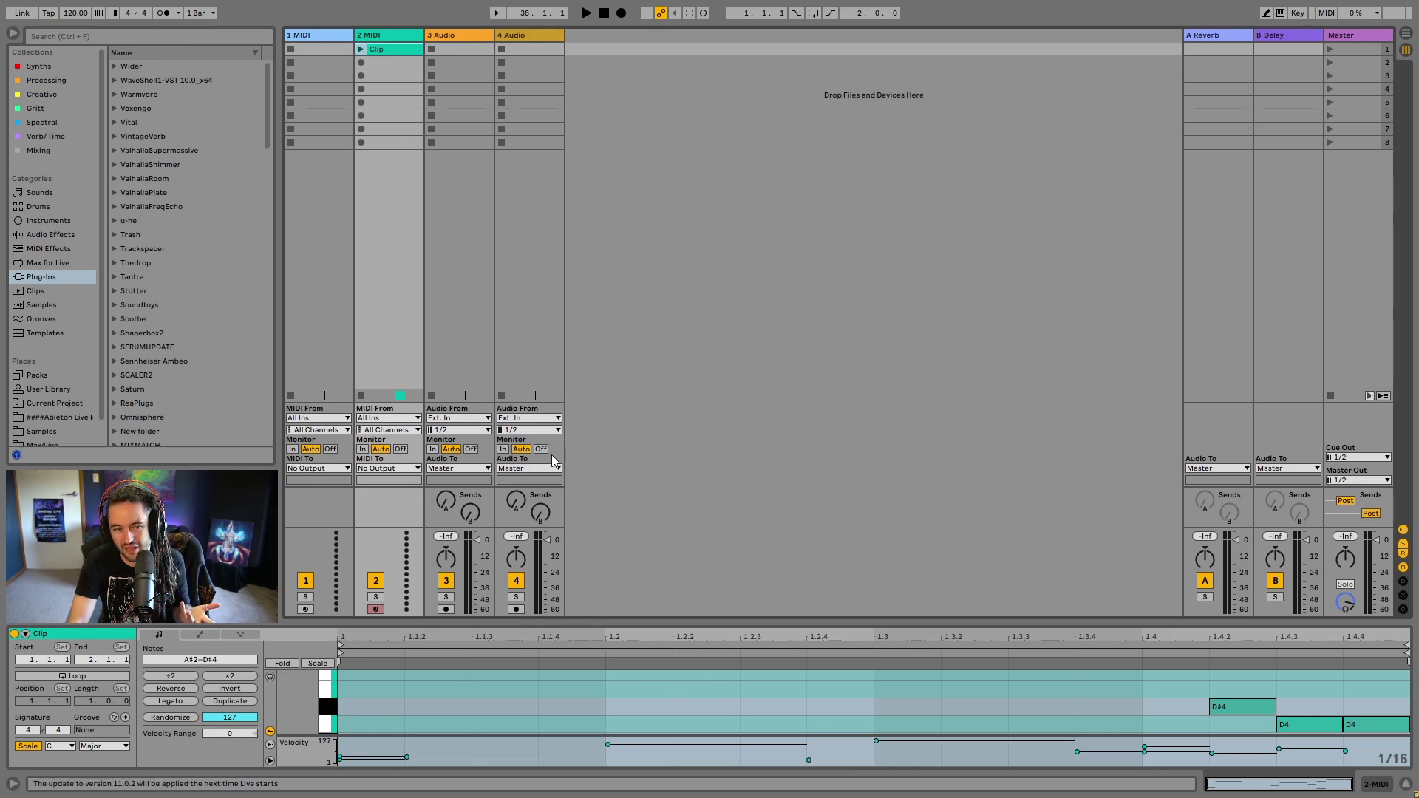
# Launch the session clip with Loop enabled, and turn its Loop off during playback
pyautogui.click(73, 676)
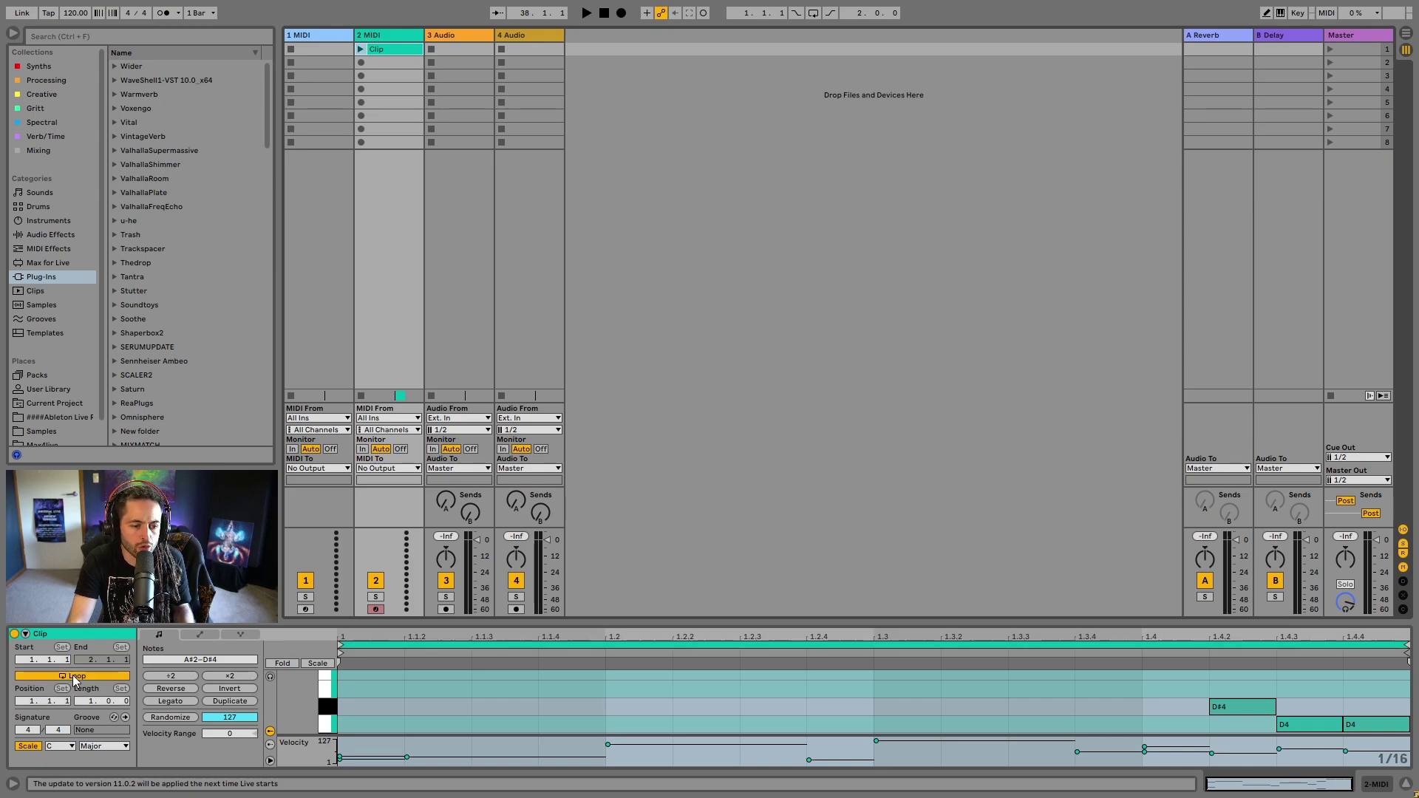
pyautogui.click(361, 49)
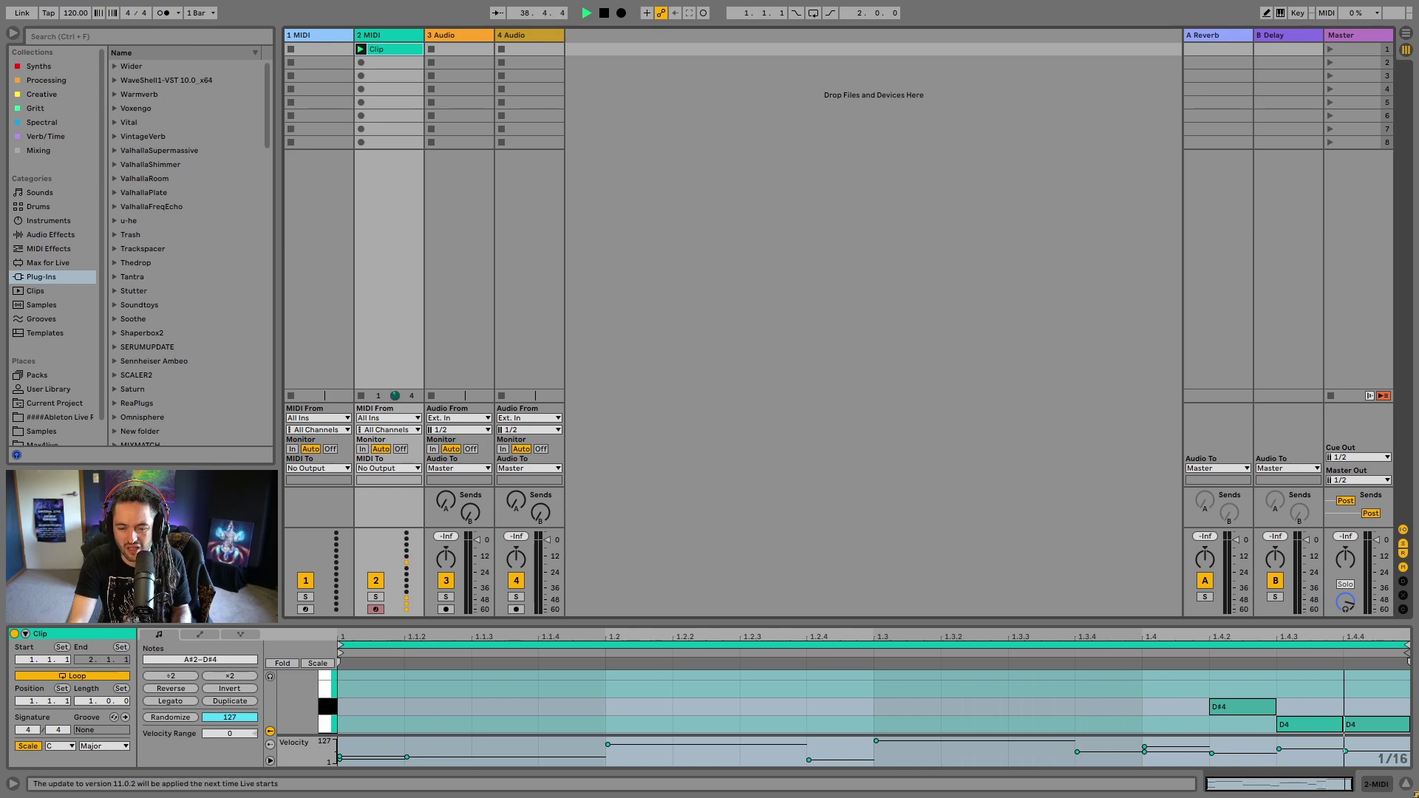
pyautogui.click(82, 676)
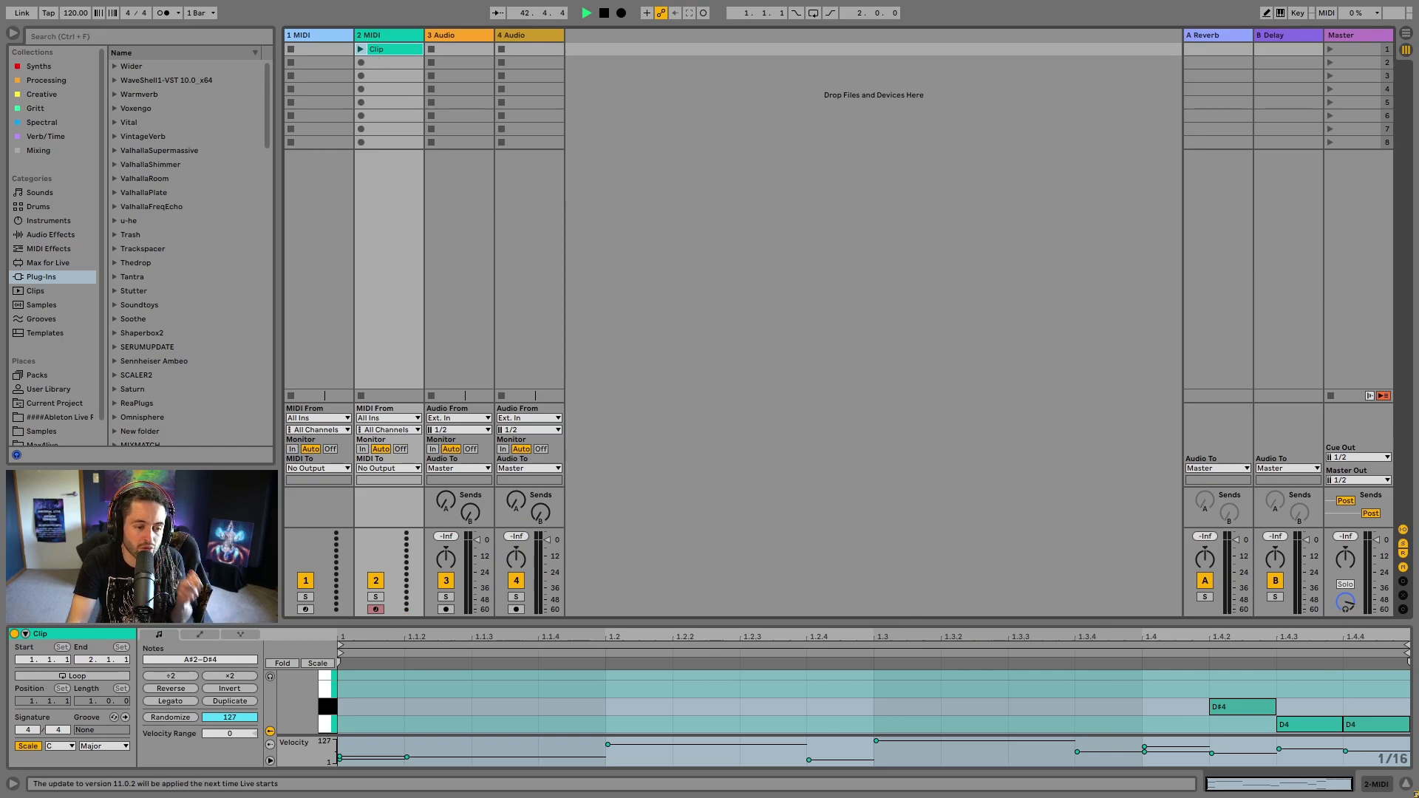
# View the session clip's Follow Action and Launch settings, and hide them again
pyautogui.click(25, 636)
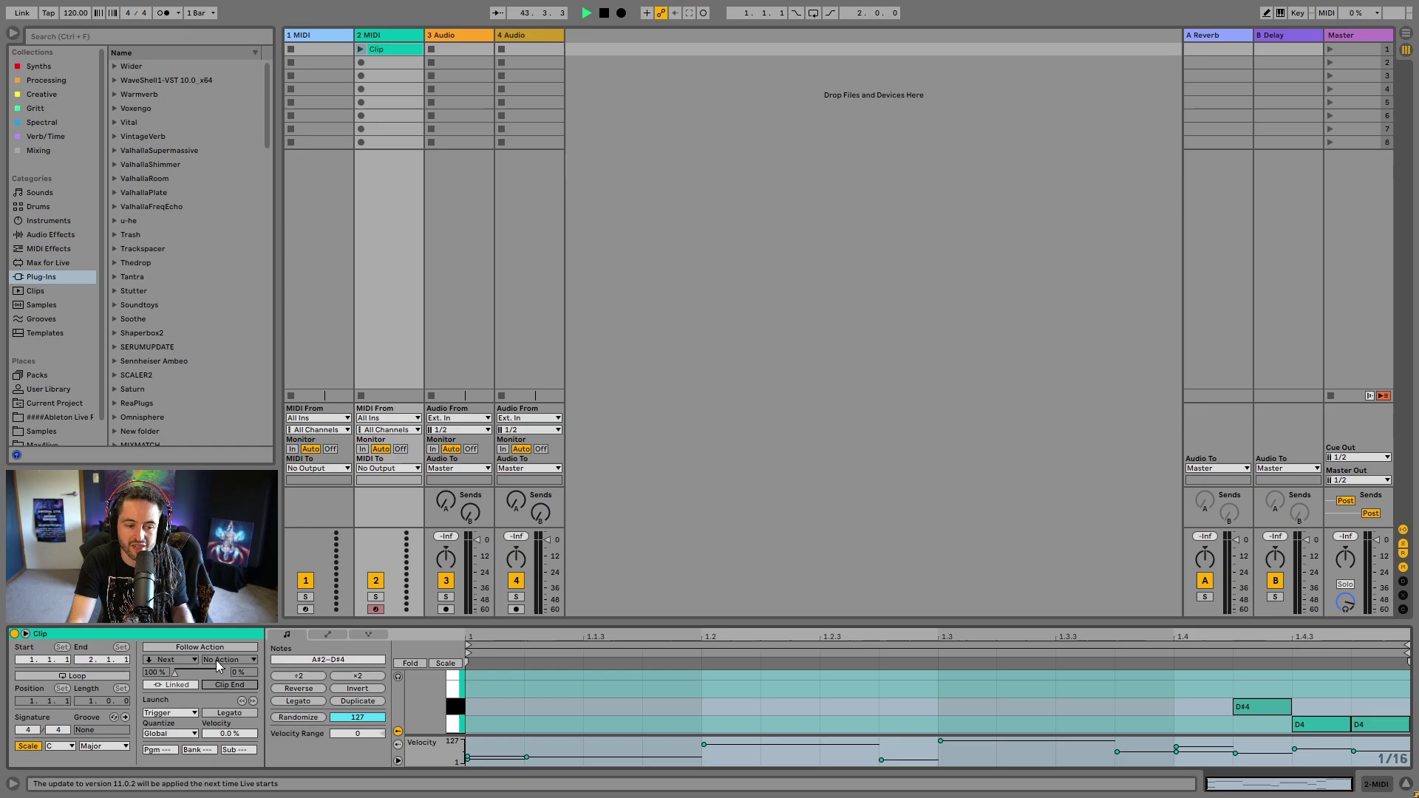
pyautogui.click(26, 635)
pyautogui.click(26, 634)
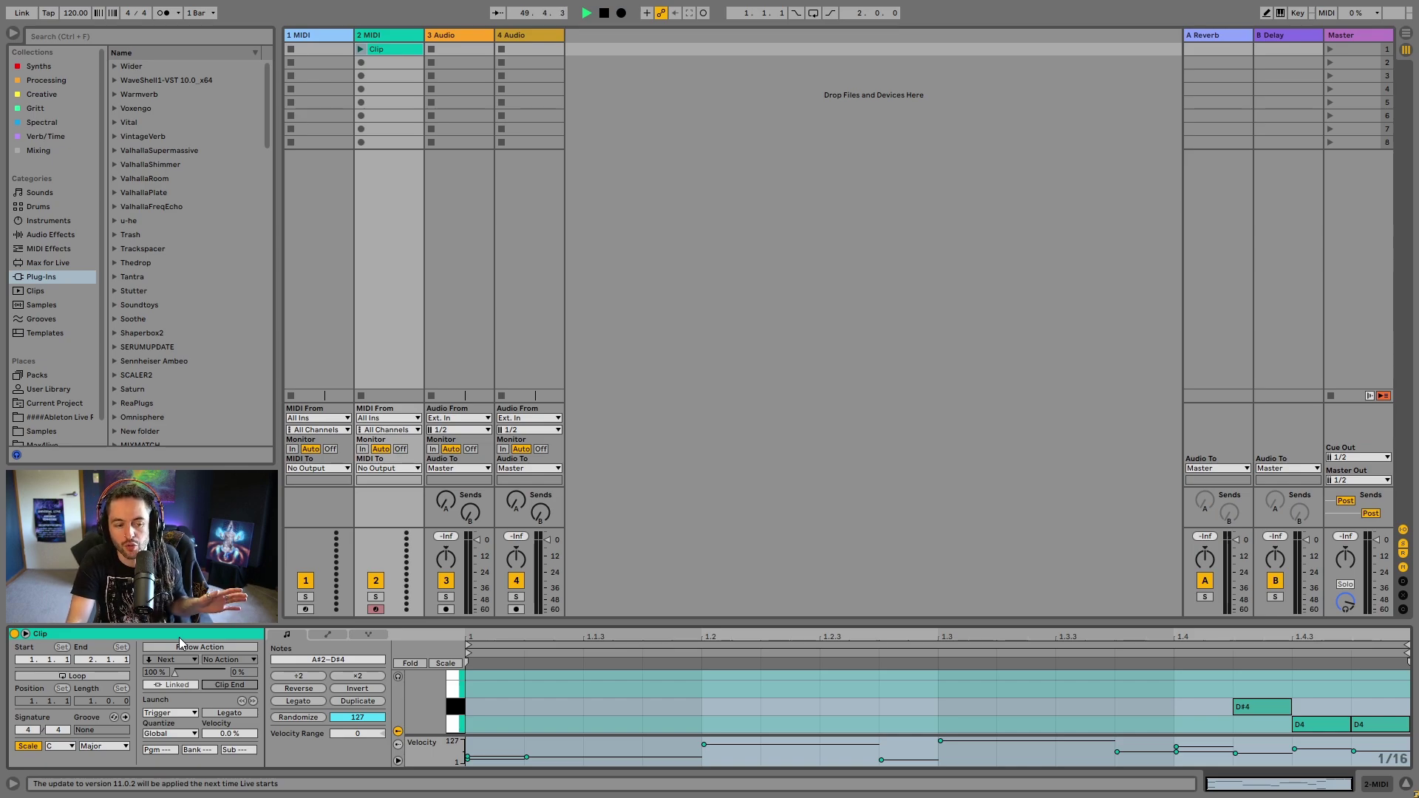
pyautogui.click(26, 634)
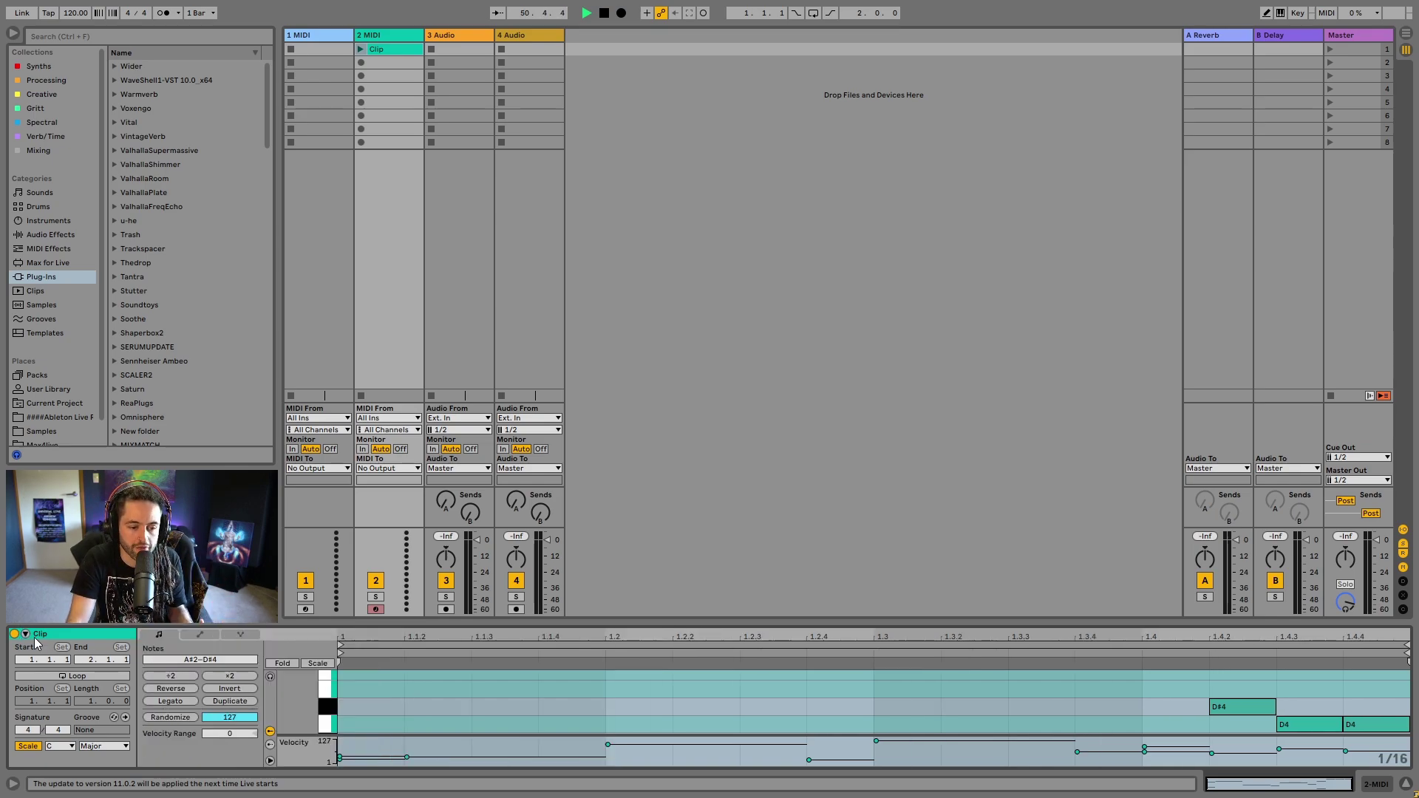
# Enlarge the clip view and toggle Fold to compare the full piano roll with only the used note rows
pyautogui.moveTo(512, 624); pyautogui.dragTo(511, 224)
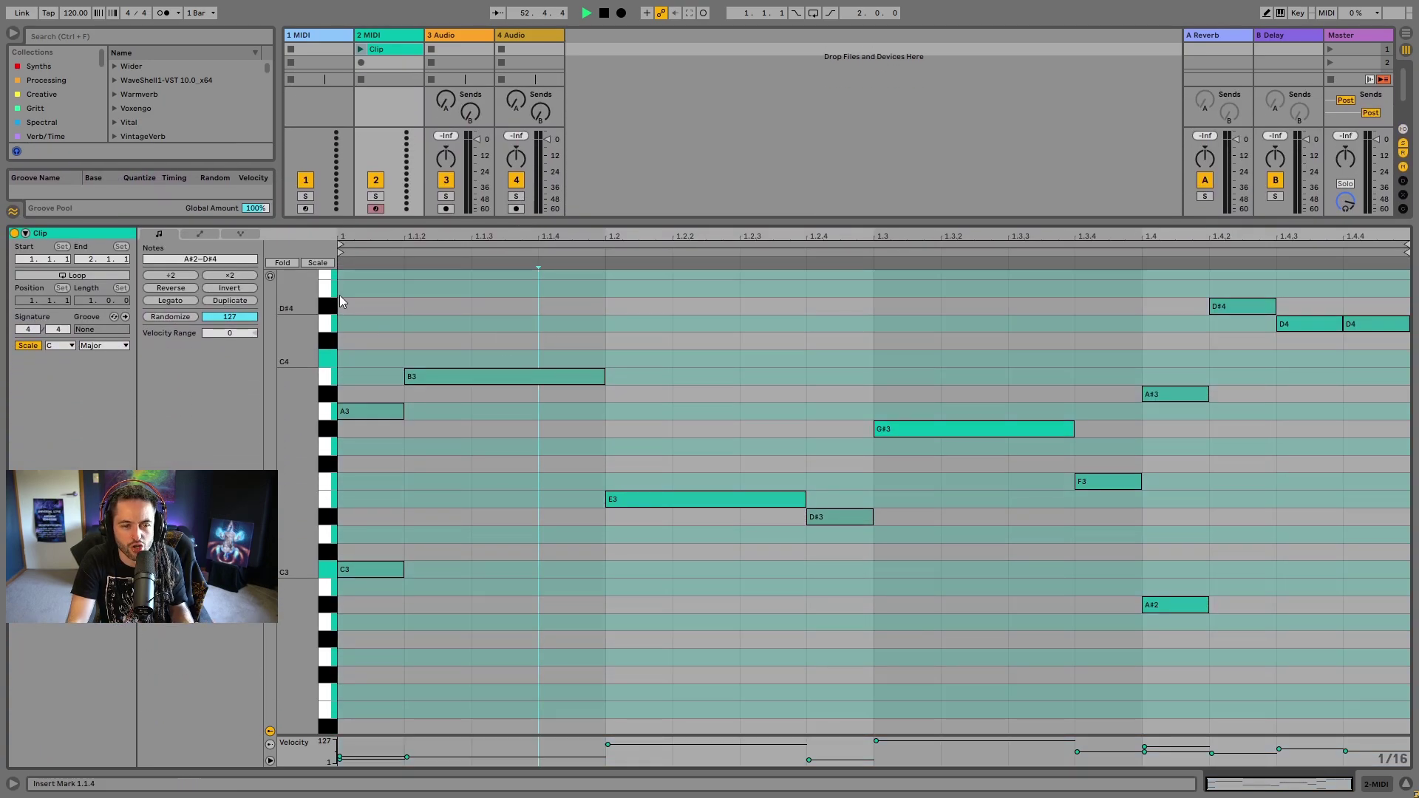
pyautogui.click(284, 263)
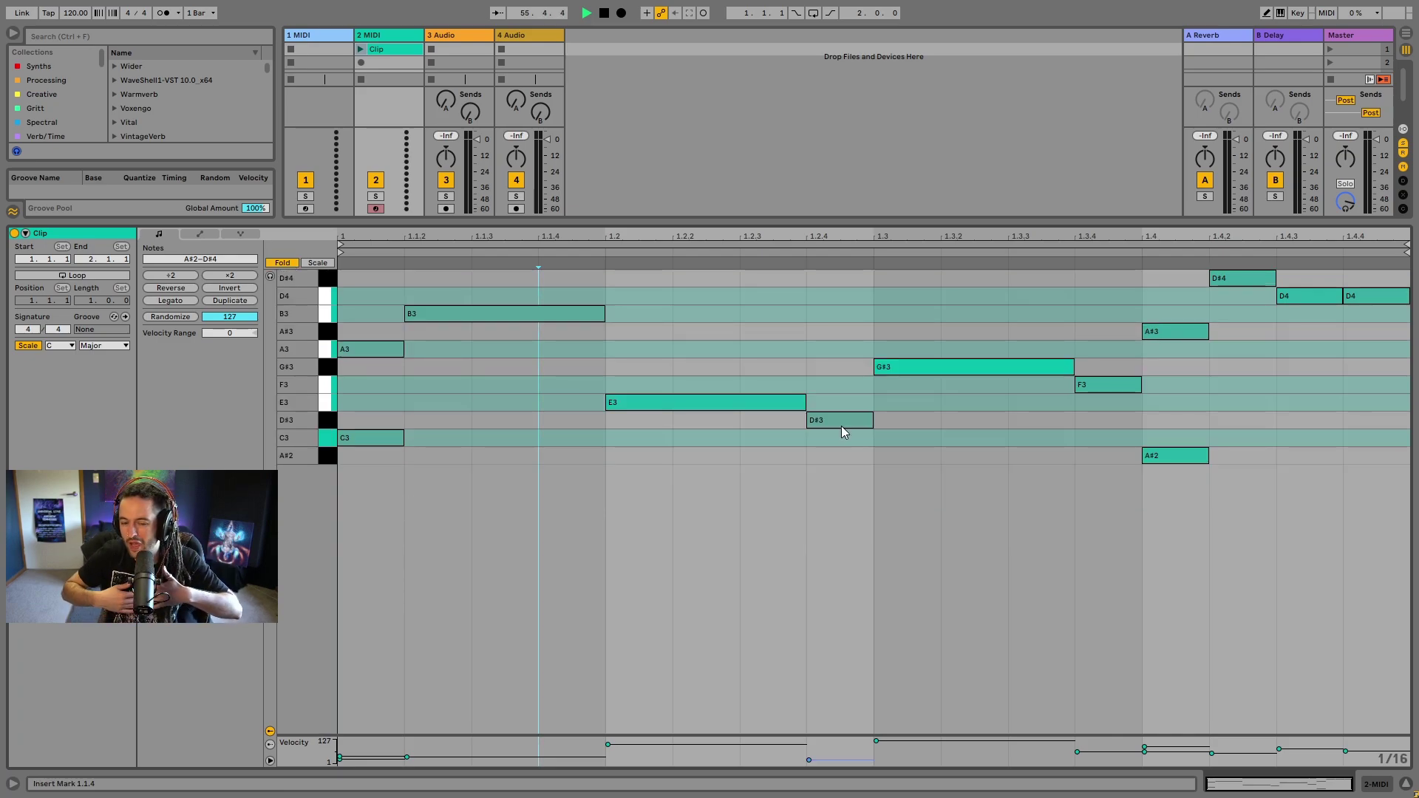
pyautogui.click(284, 263)
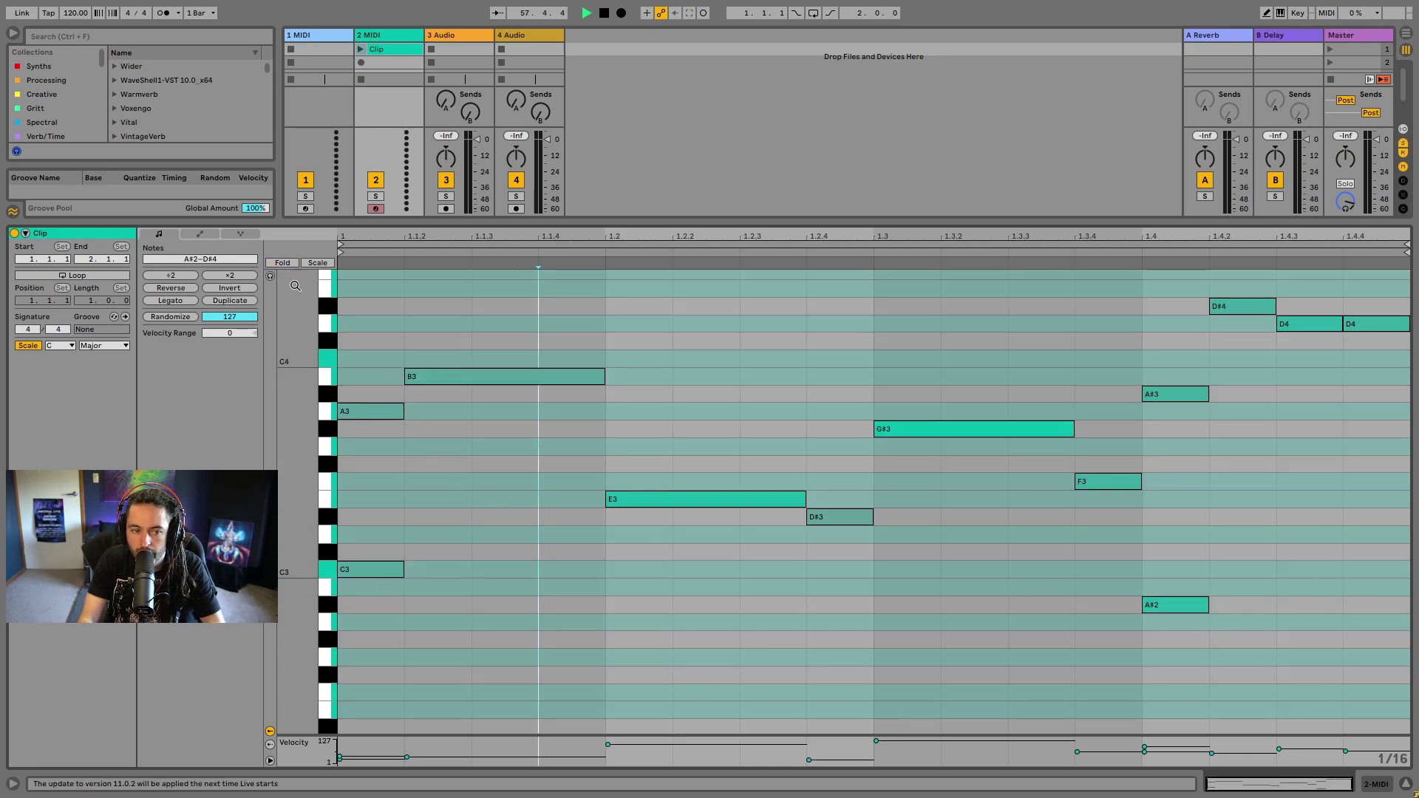
pyautogui.click(282, 264)
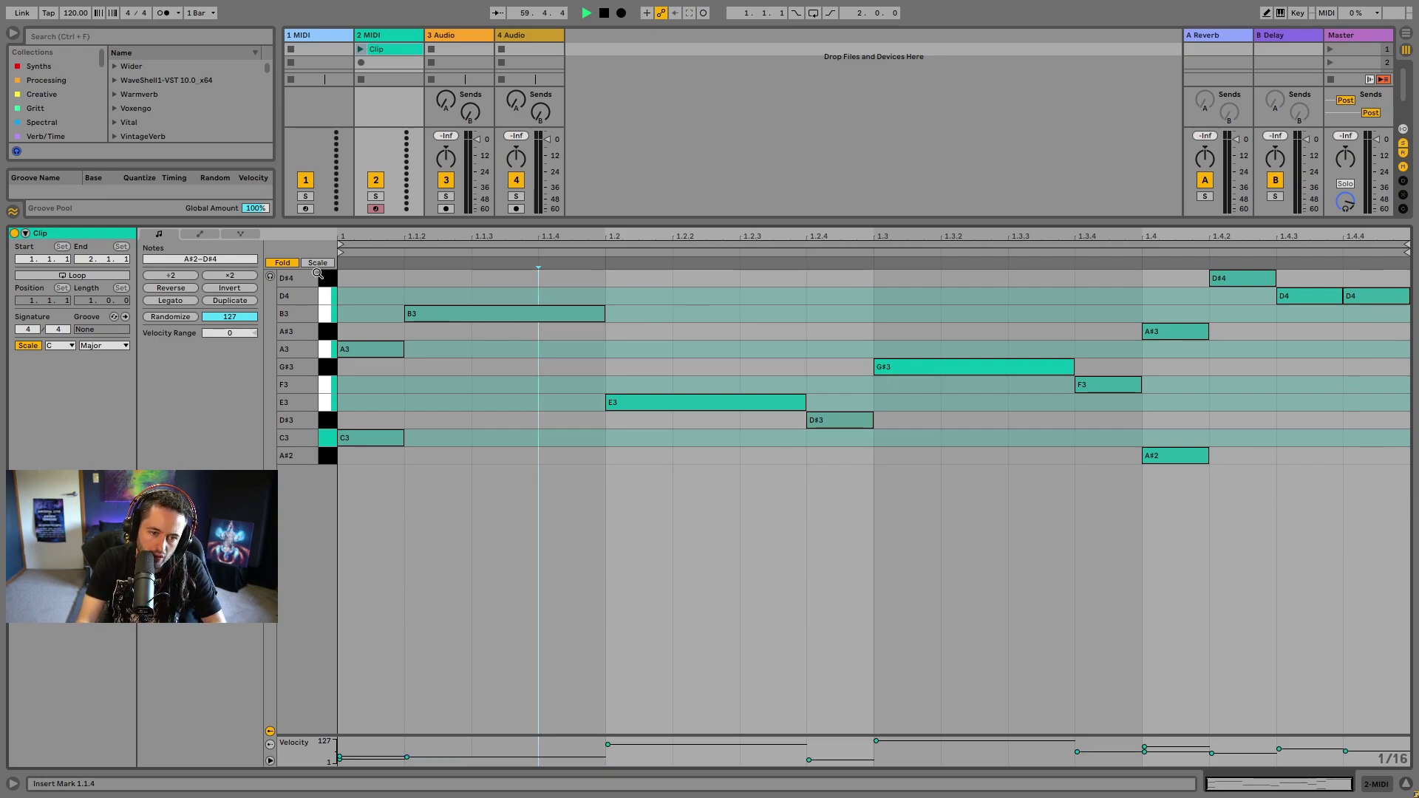
pyautogui.click(296, 264)
# Limit the piano roll to C Major scale rows, and delete the out-of-scale D#4, A#3, D#3, A#2 and G#3 notes
pyautogui.click(317, 263)
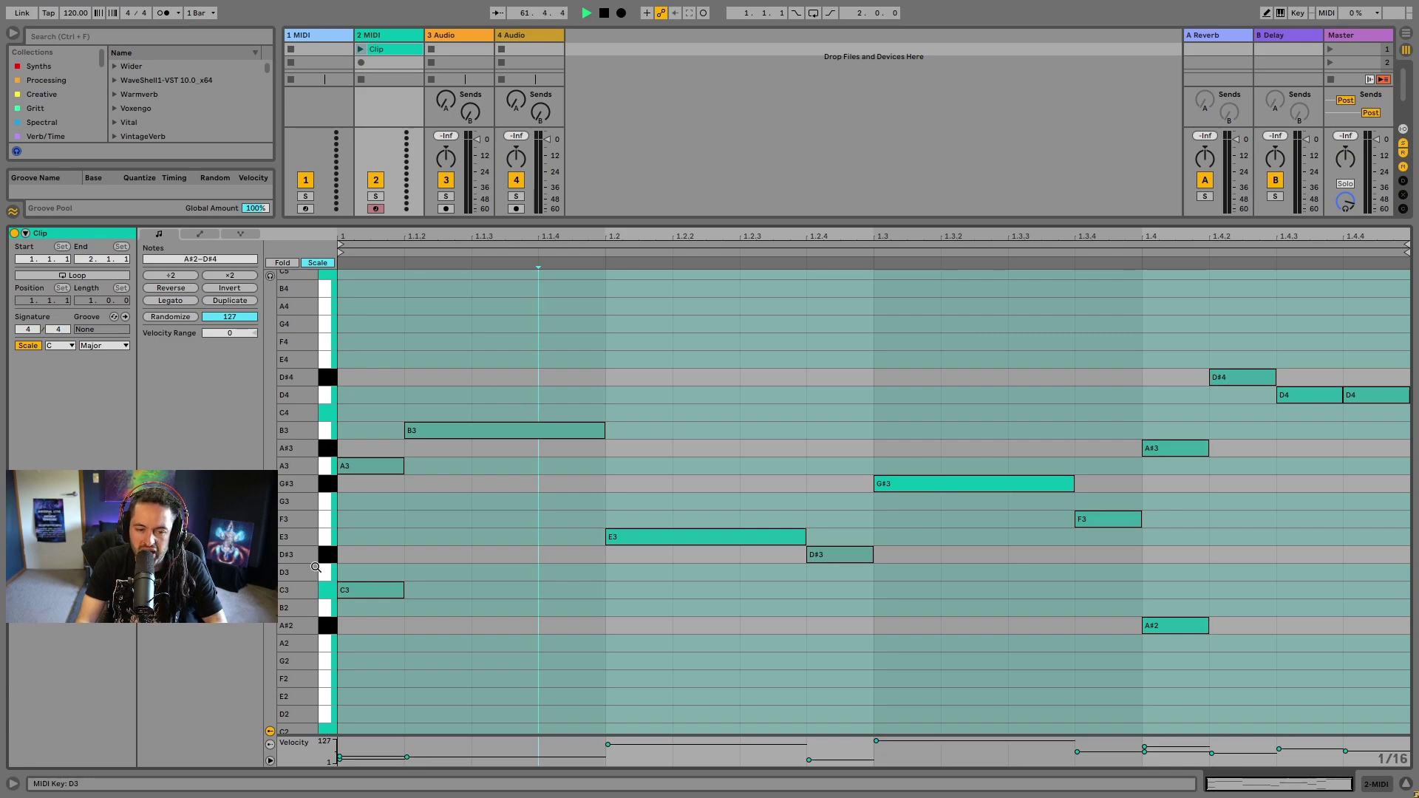
pyautogui.doubleClick(1237, 379)
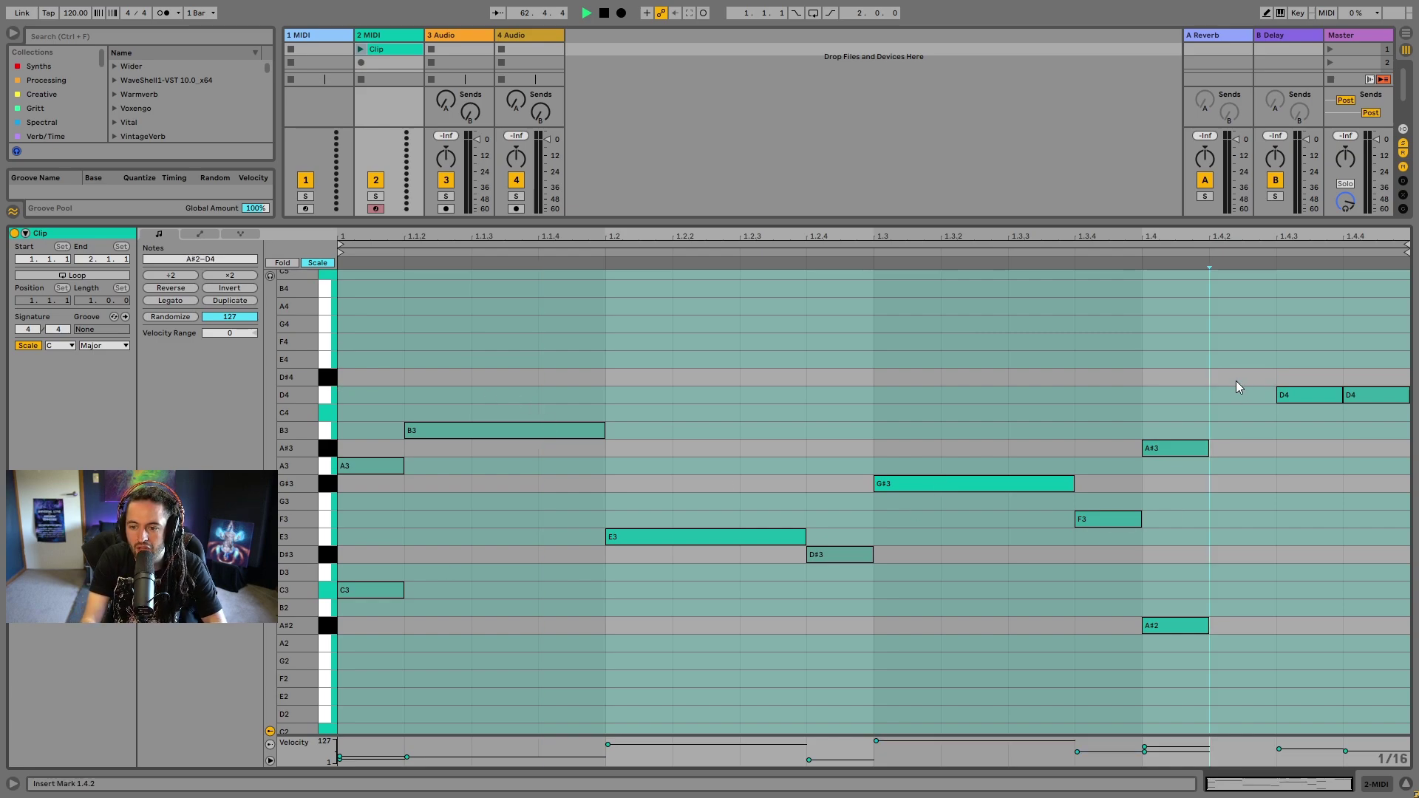
pyautogui.doubleClick(1176, 448)
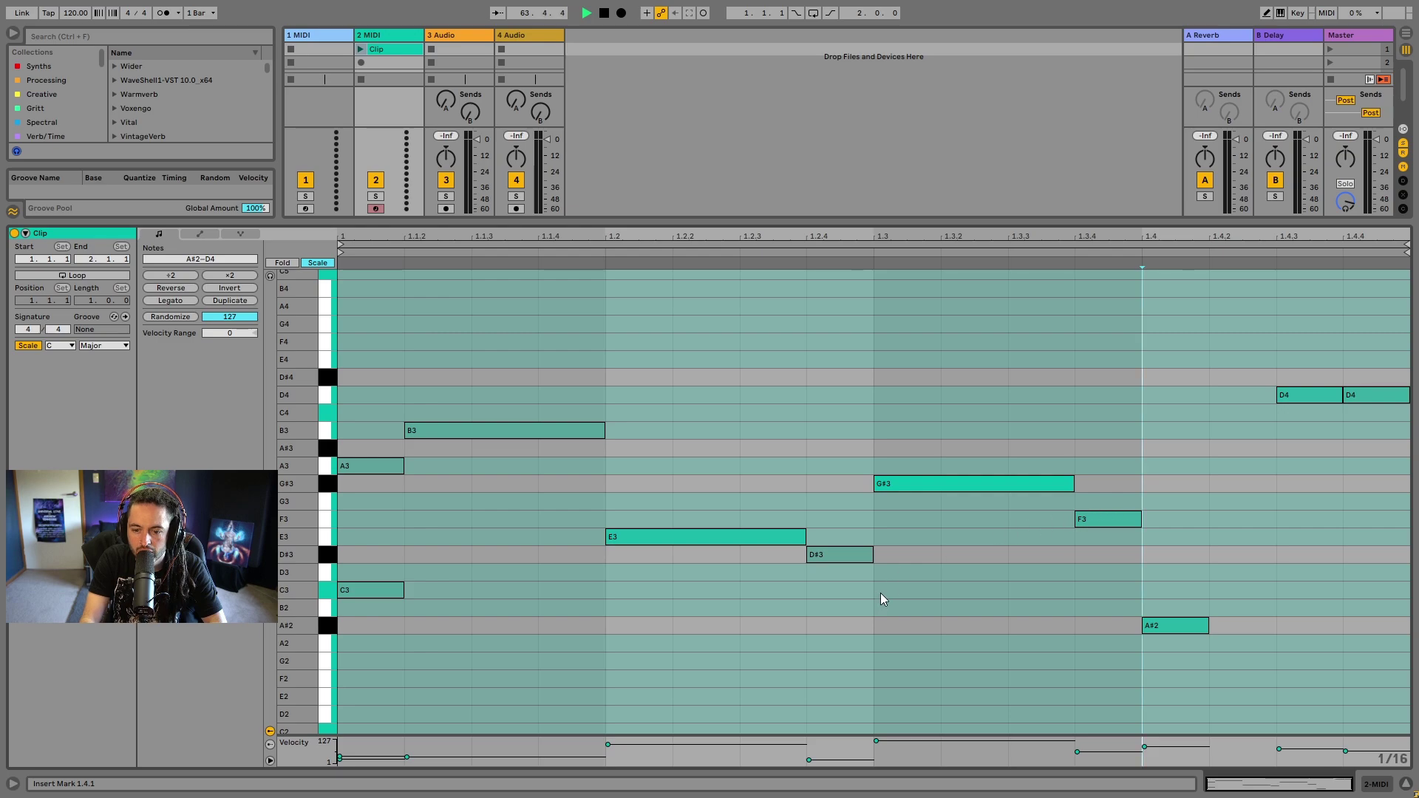
pyautogui.doubleClick(840, 555)
pyautogui.doubleClick(1158, 627)
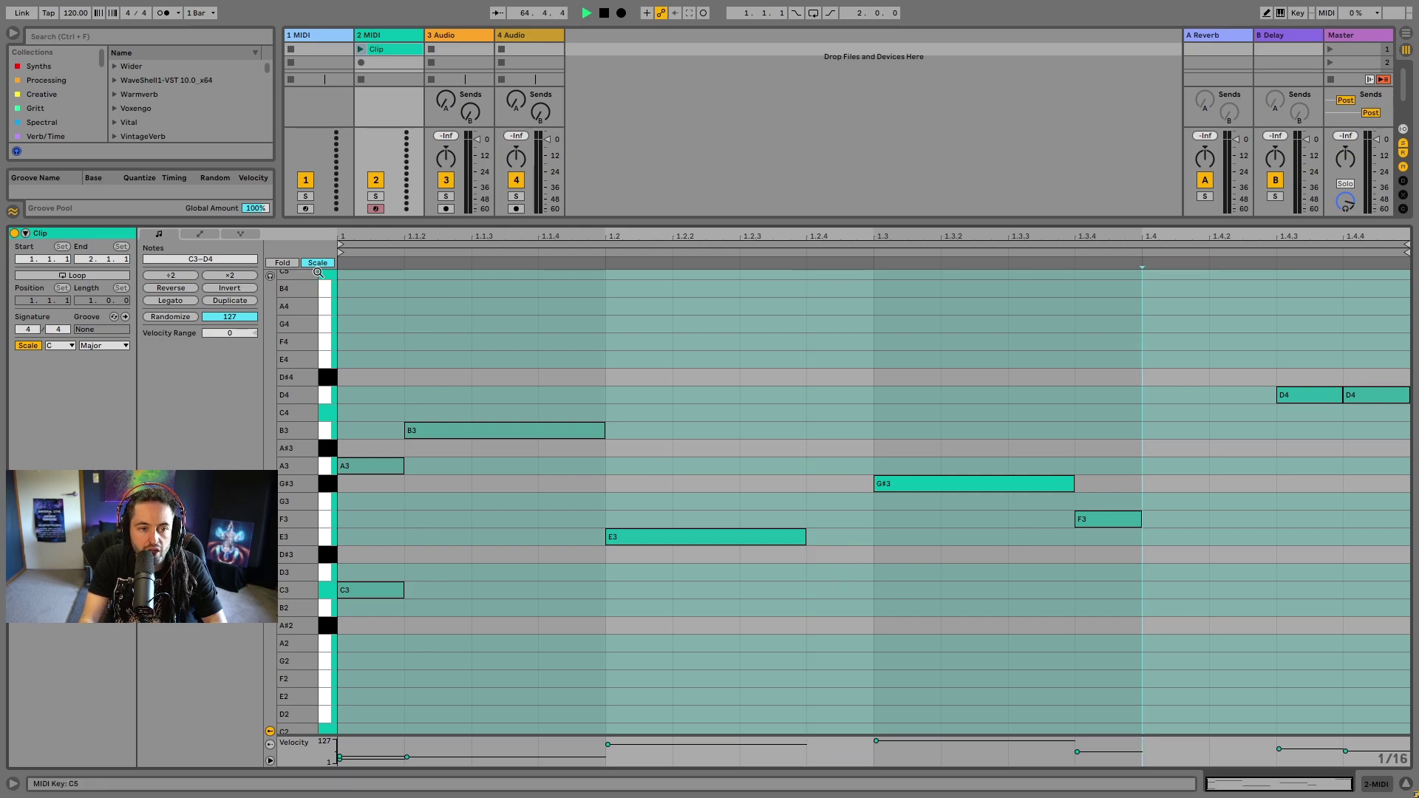
pyautogui.click(972, 447)
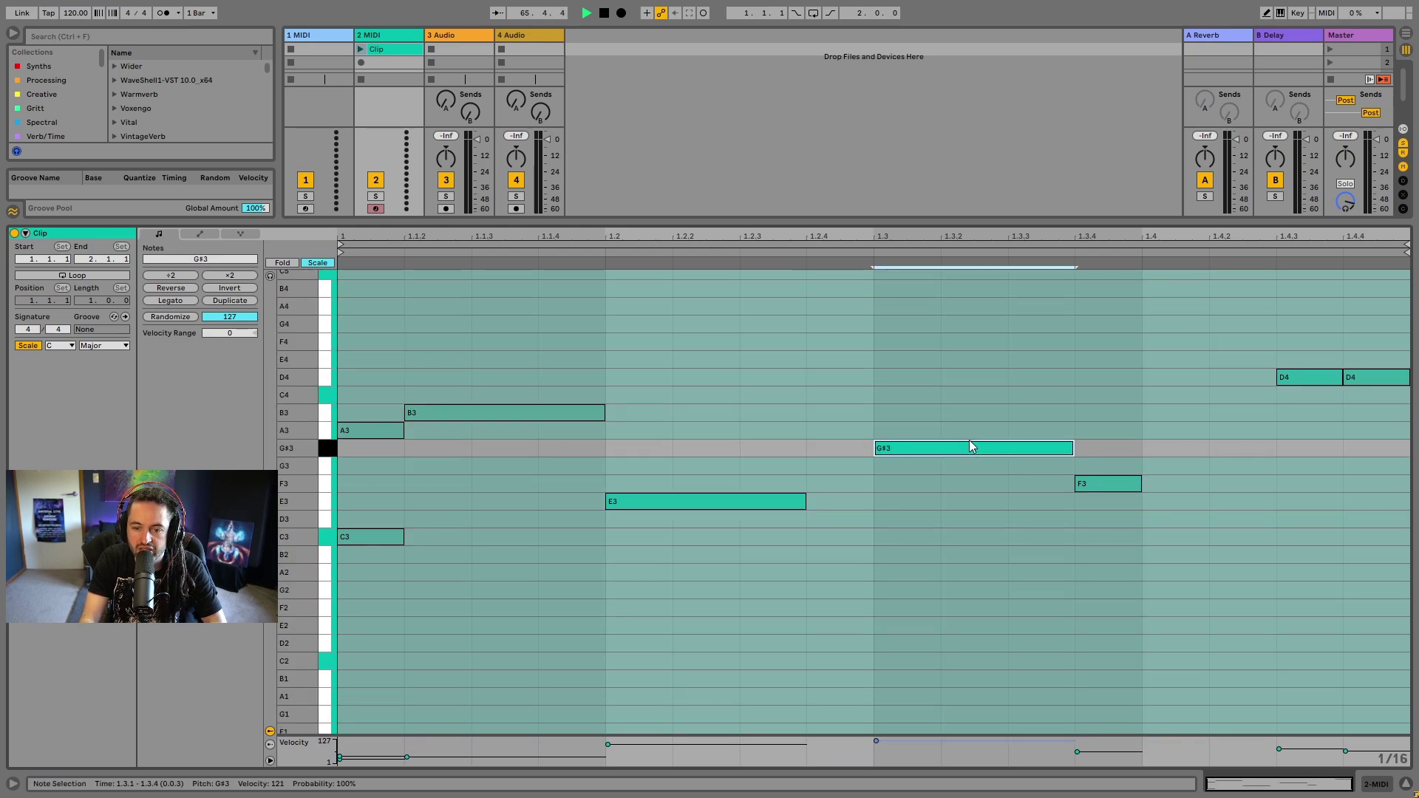
pyautogui.doubleClick(971, 446)
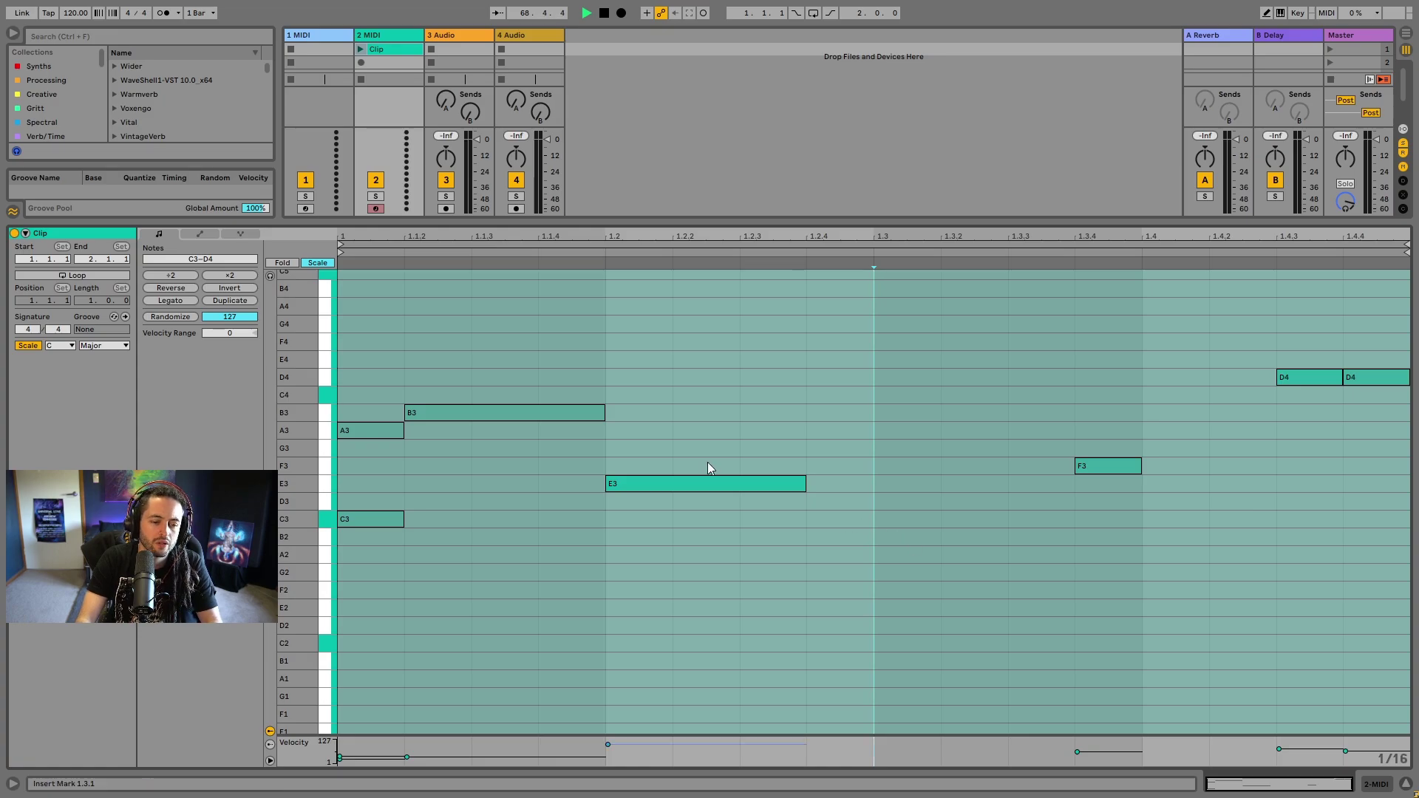
# Turn off the scale-only row display, and return to the Arrangement View with a smaller clip view
pyautogui.click(318, 264)
pyautogui.moveTo(395, 222); pyautogui.dragTo(478, 665)
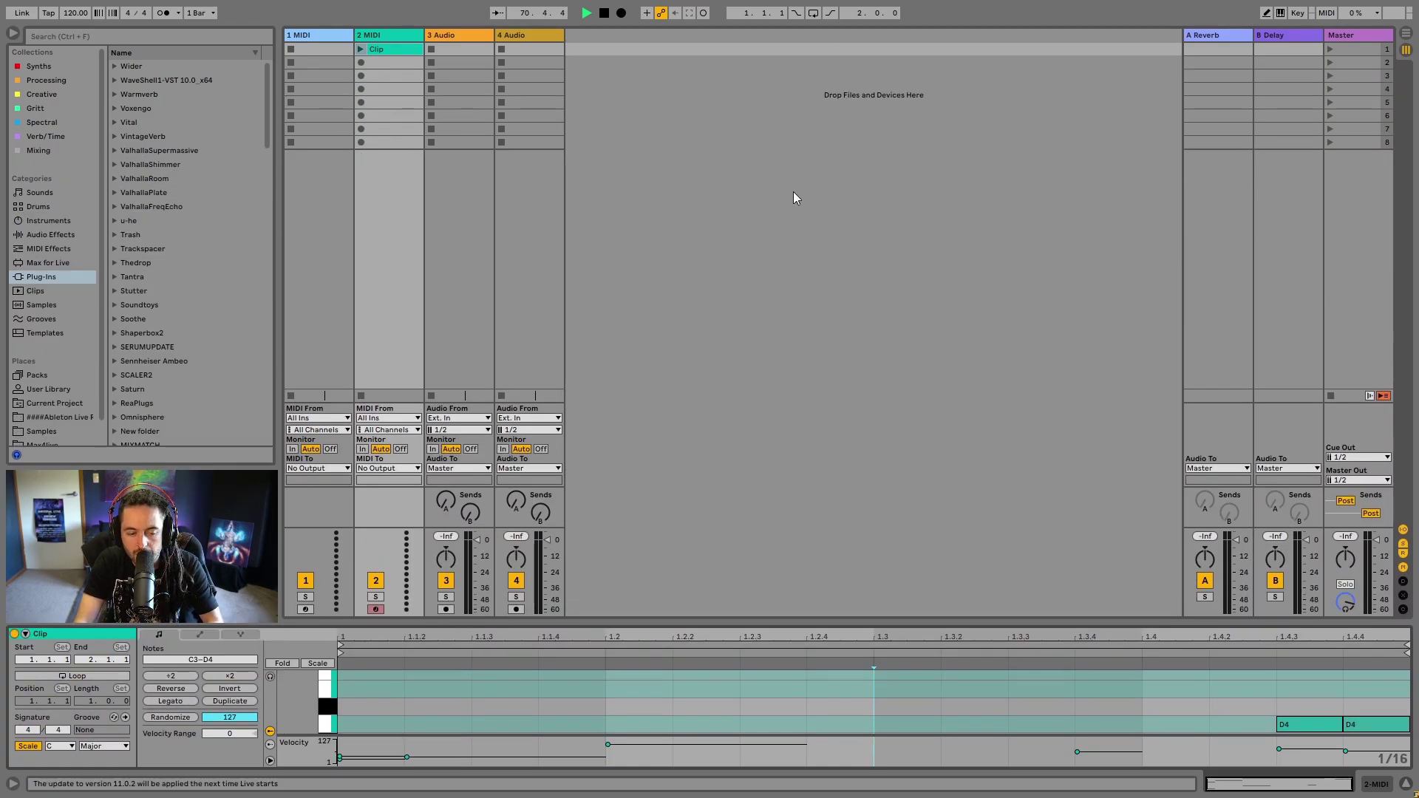
pyautogui.click(728, 263)
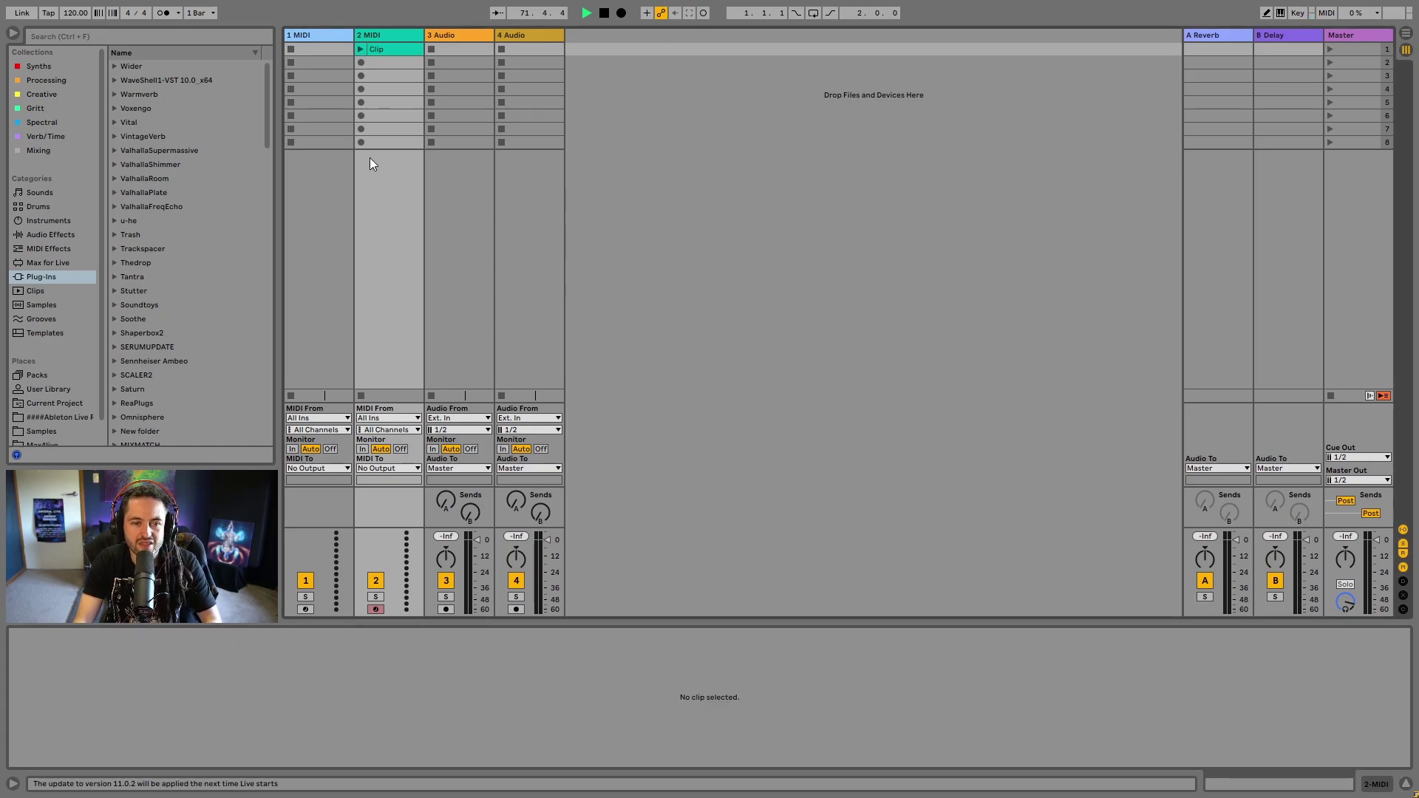
pyautogui.click(466, 37)
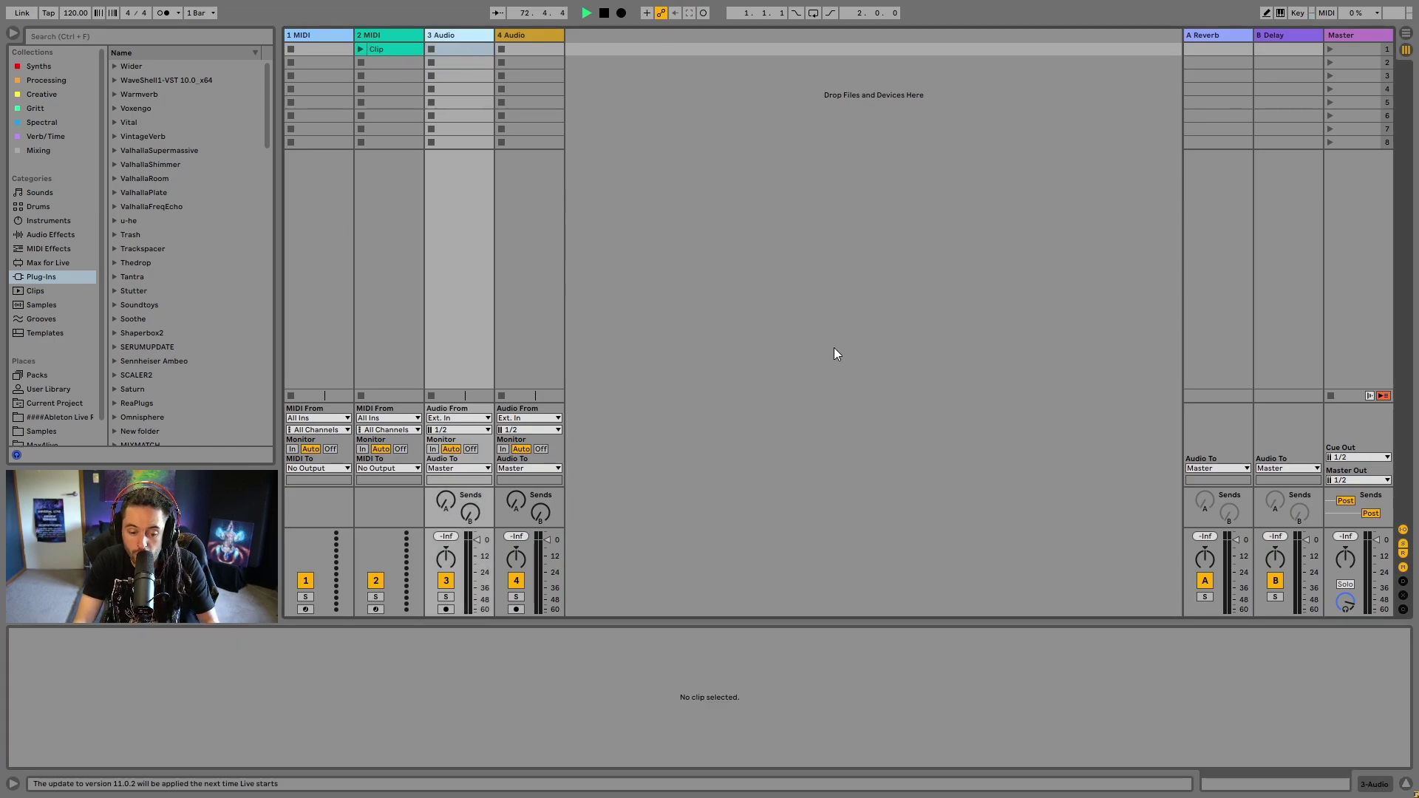
pyautogui.press('Tab')
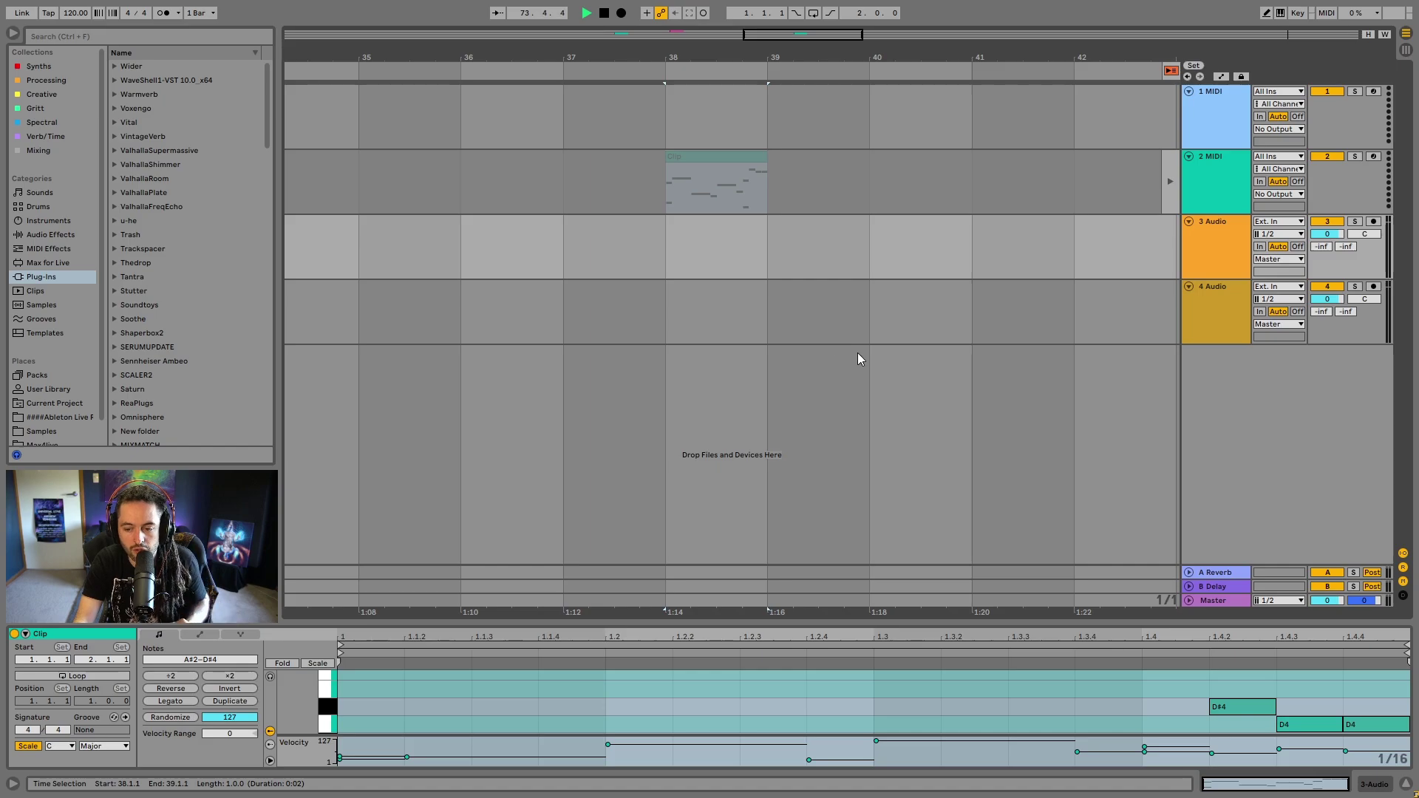
# Switch to Splice and bring the NLR_140_drum_loop_russian_hats.wav sample onto the 4 Audio track at bar 35
pyautogui.press('super')
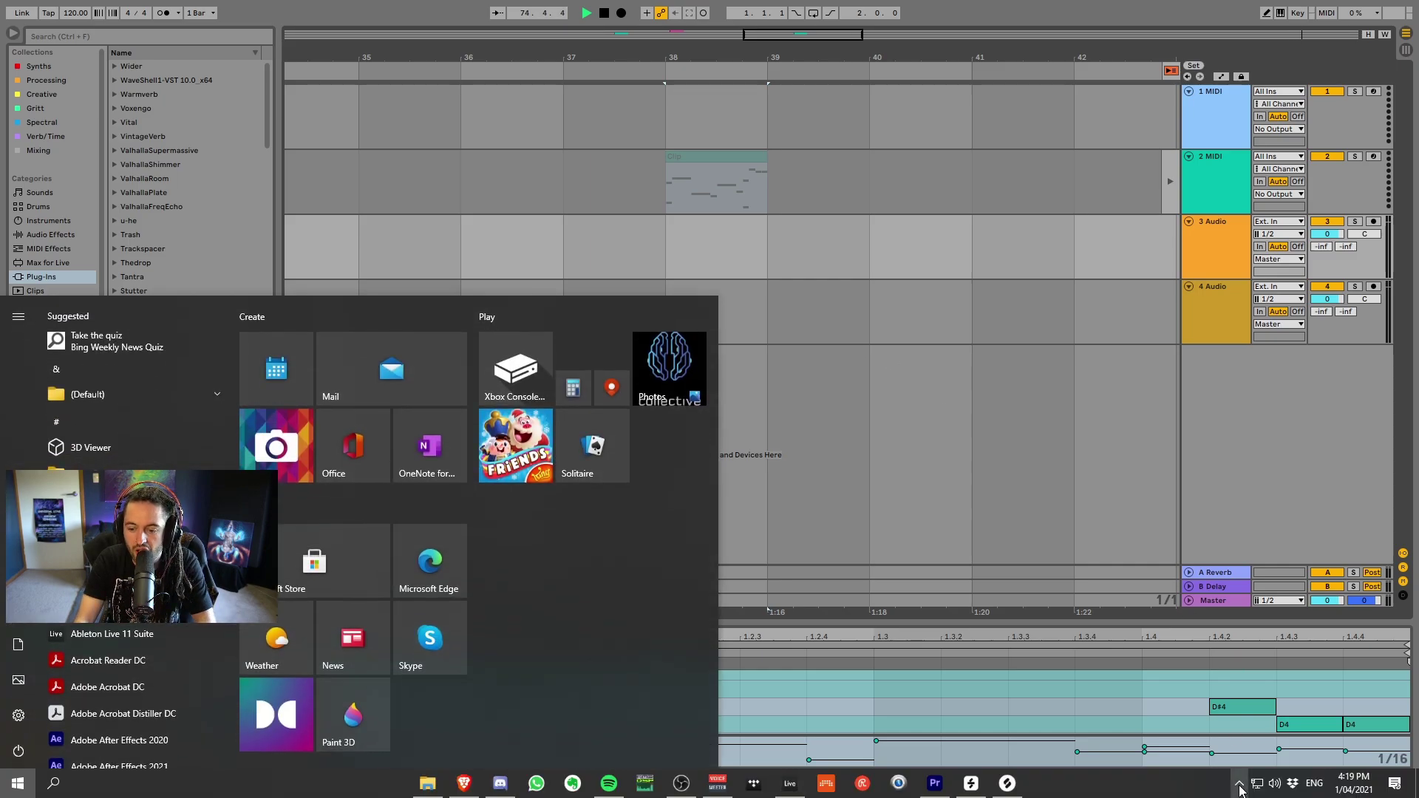
pyautogui.click(1239, 783)
pyautogui.click(1270, 727)
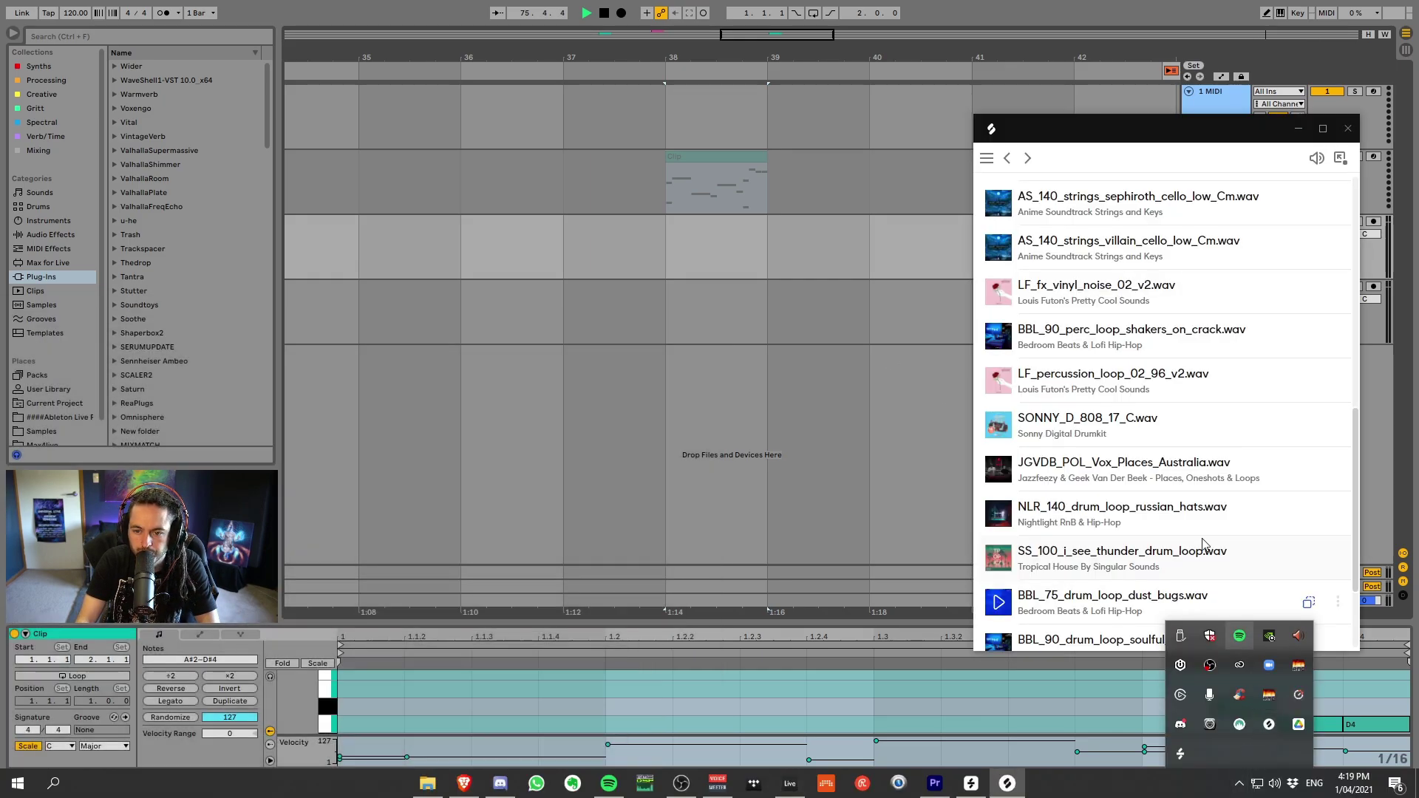
pyautogui.click(1036, 509)
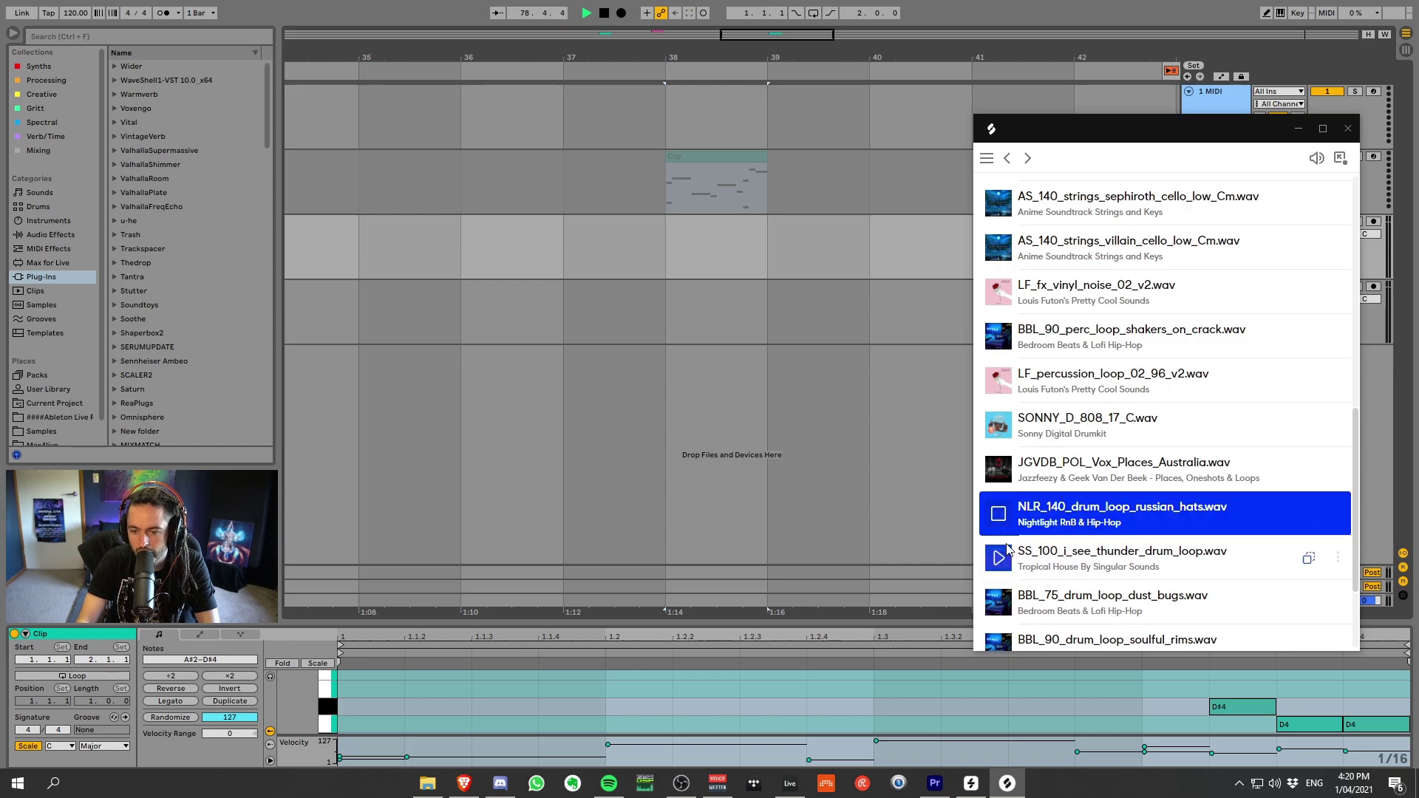
pyautogui.moveTo(1060, 510); pyautogui.dragTo(367, 309)
pyautogui.click(868, 263)
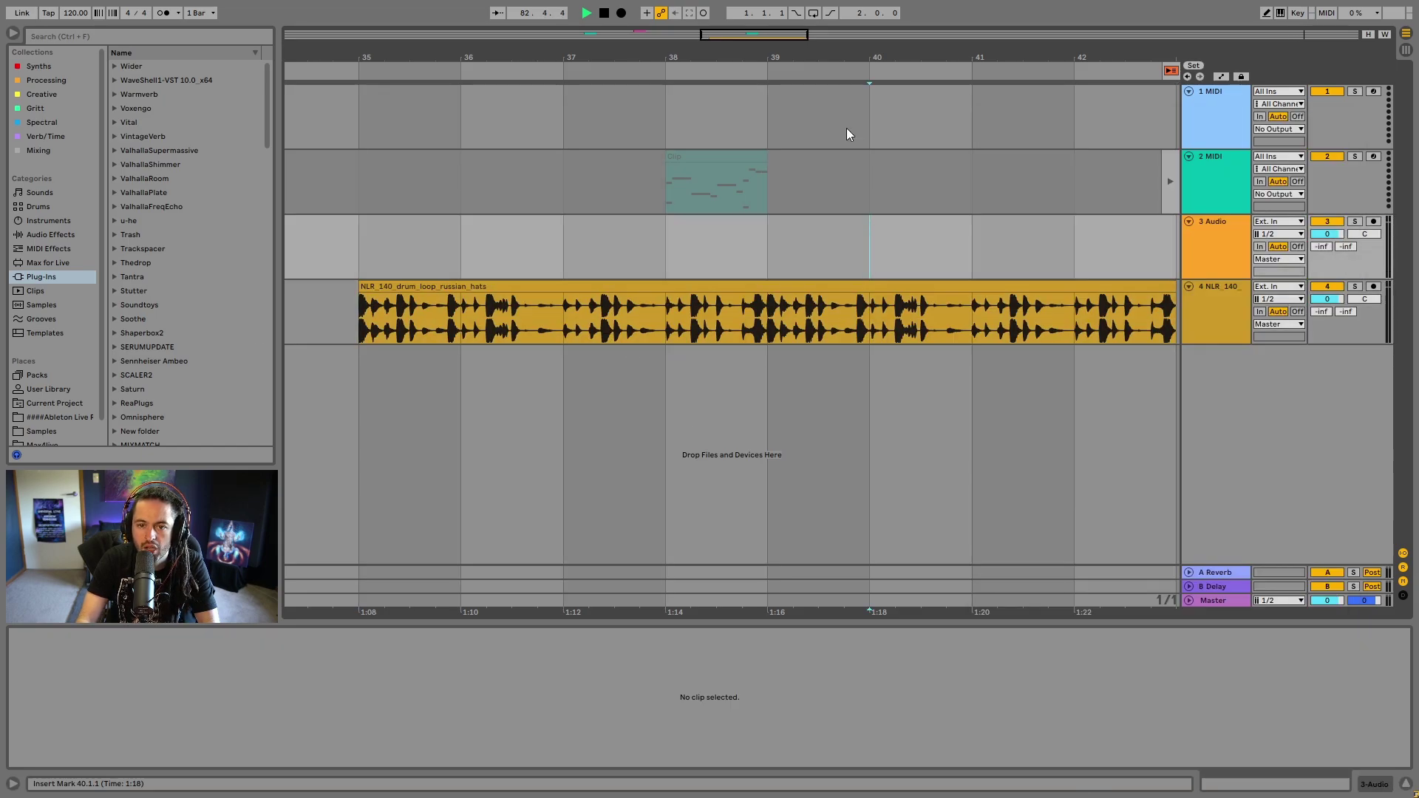
pyautogui.press('super')
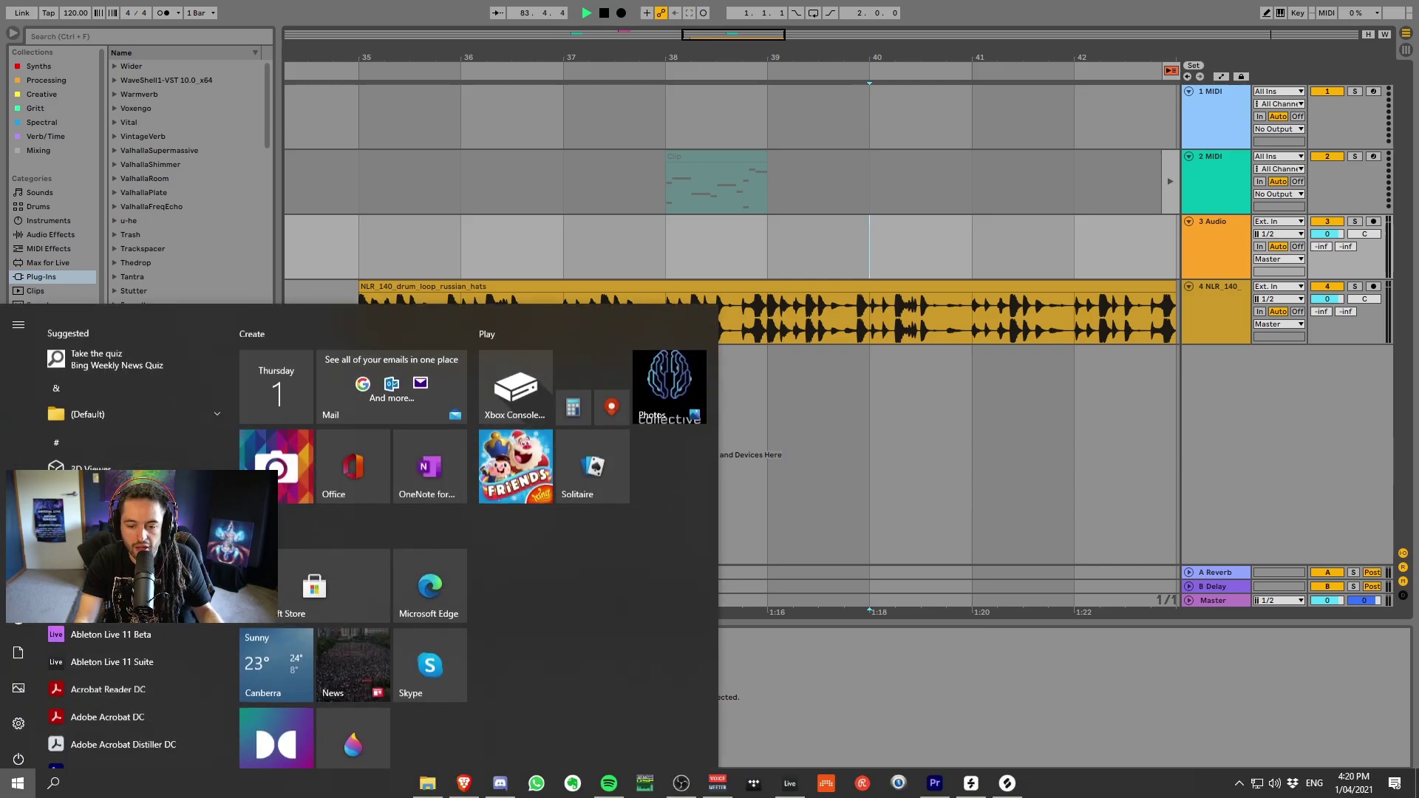
pyautogui.click(1007, 785)
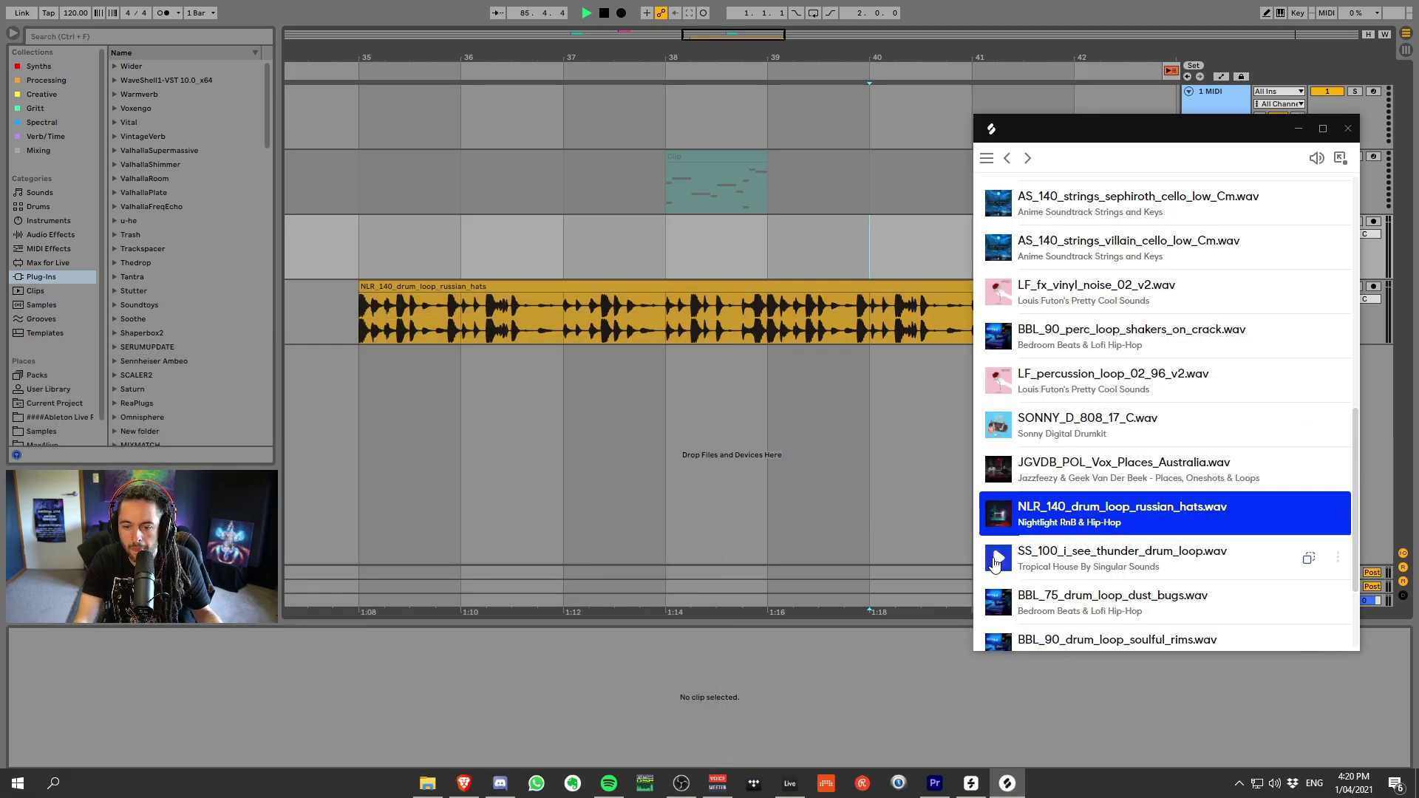
pyautogui.click(769, 325)
# Move the NLR_140_drum_loop_russian_hats clip on the fourth track from bar 35 to bar 33
pyautogui.moveTo(754, 61); pyautogui.dragTo(691, 71)
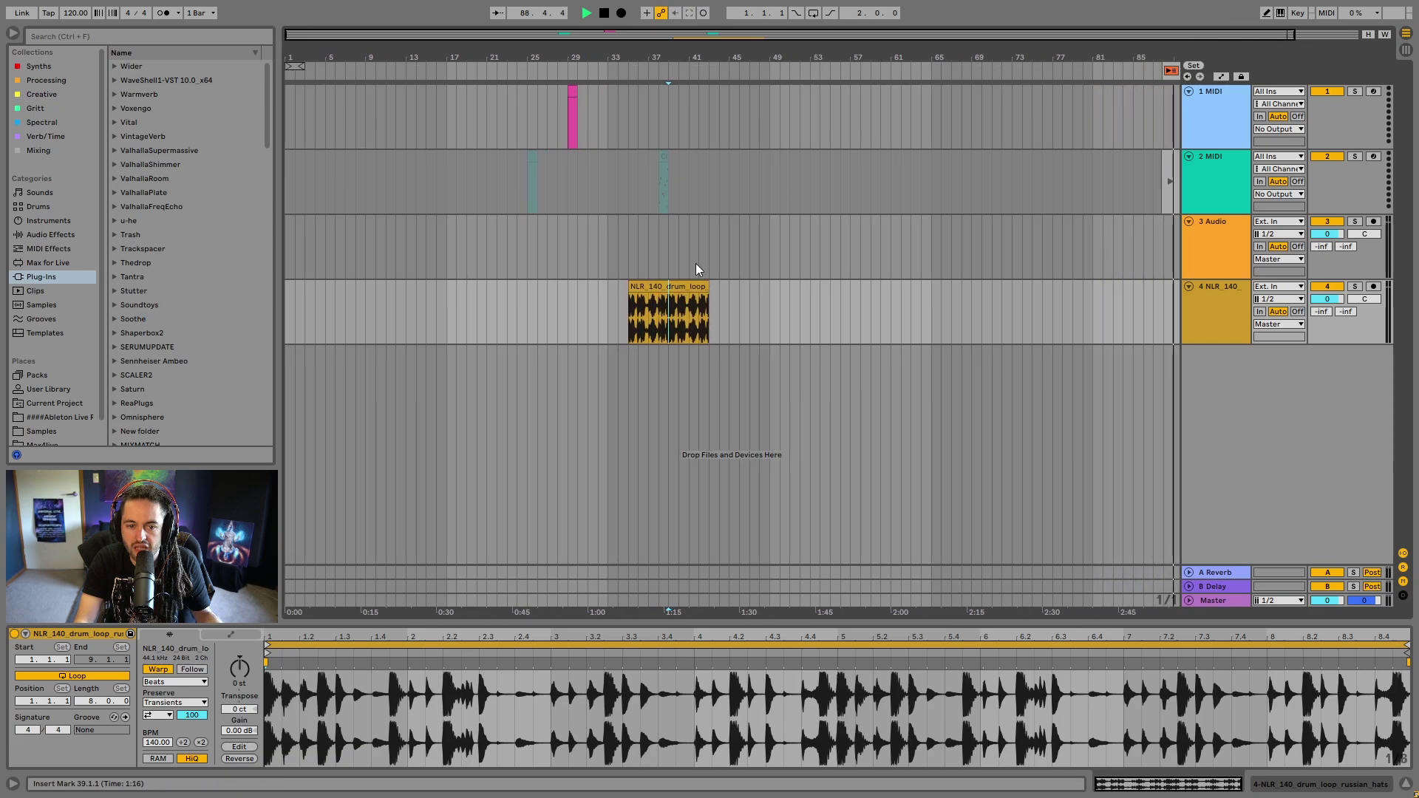
pyautogui.click(662, 281)
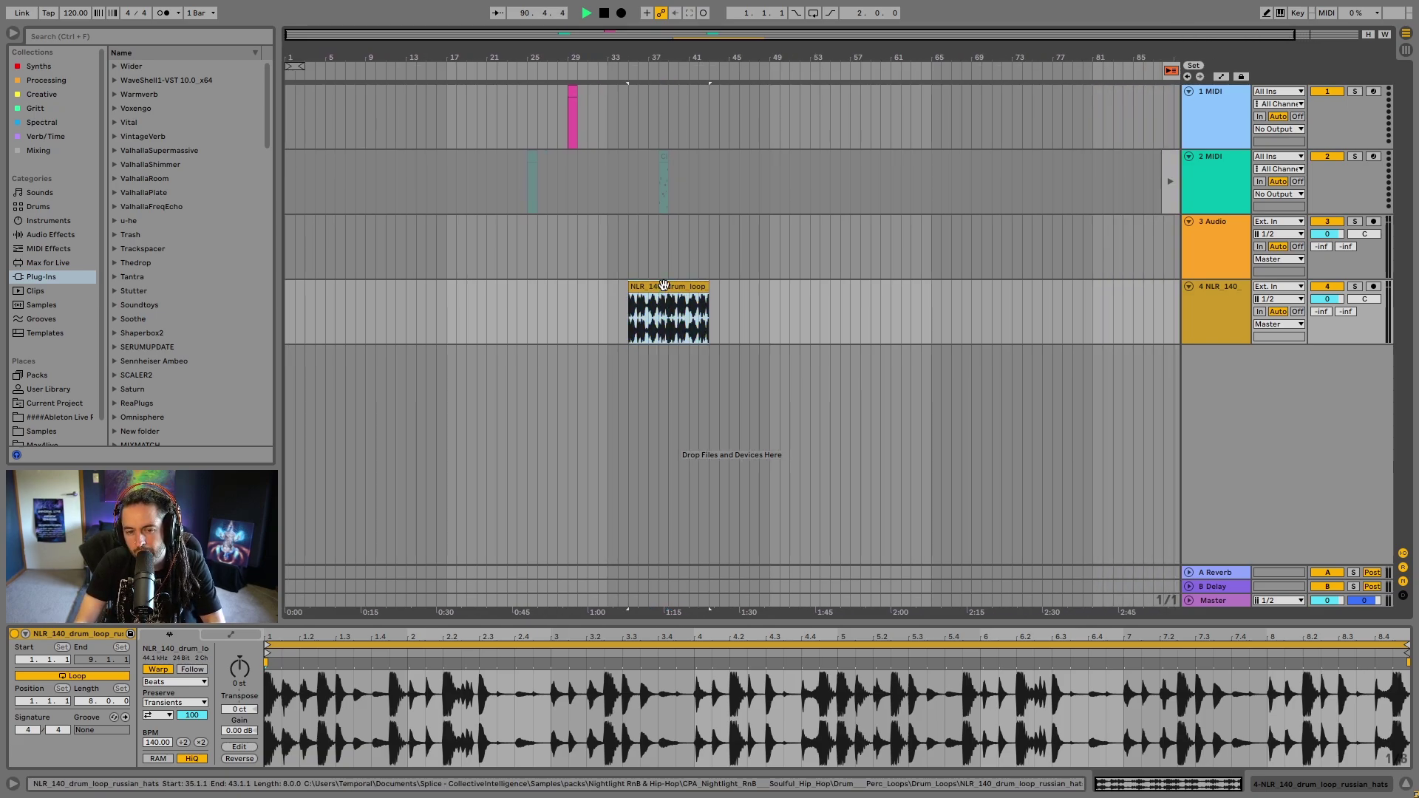
pyautogui.moveTo(663, 286); pyautogui.dragTo(640, 301)
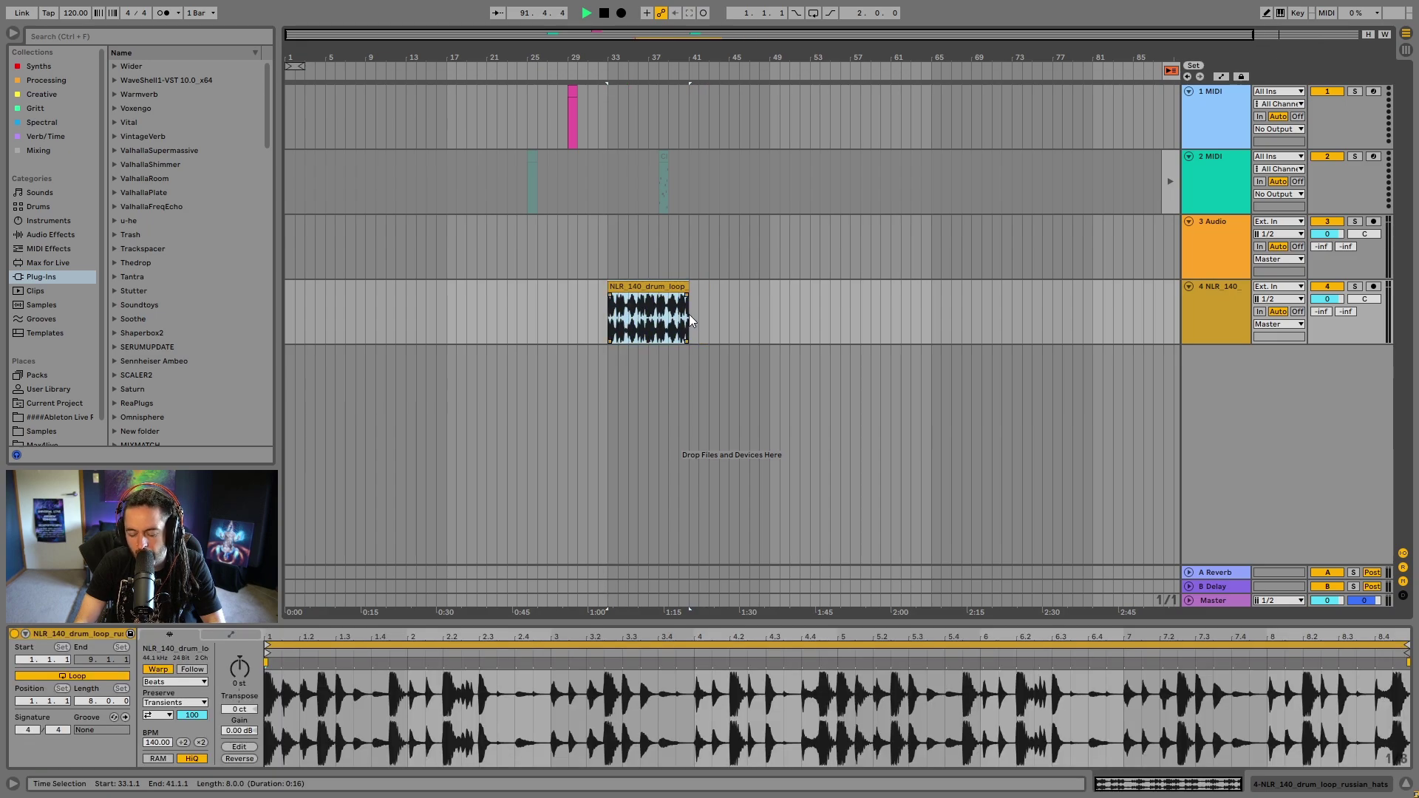
pyautogui.click(718, 318)
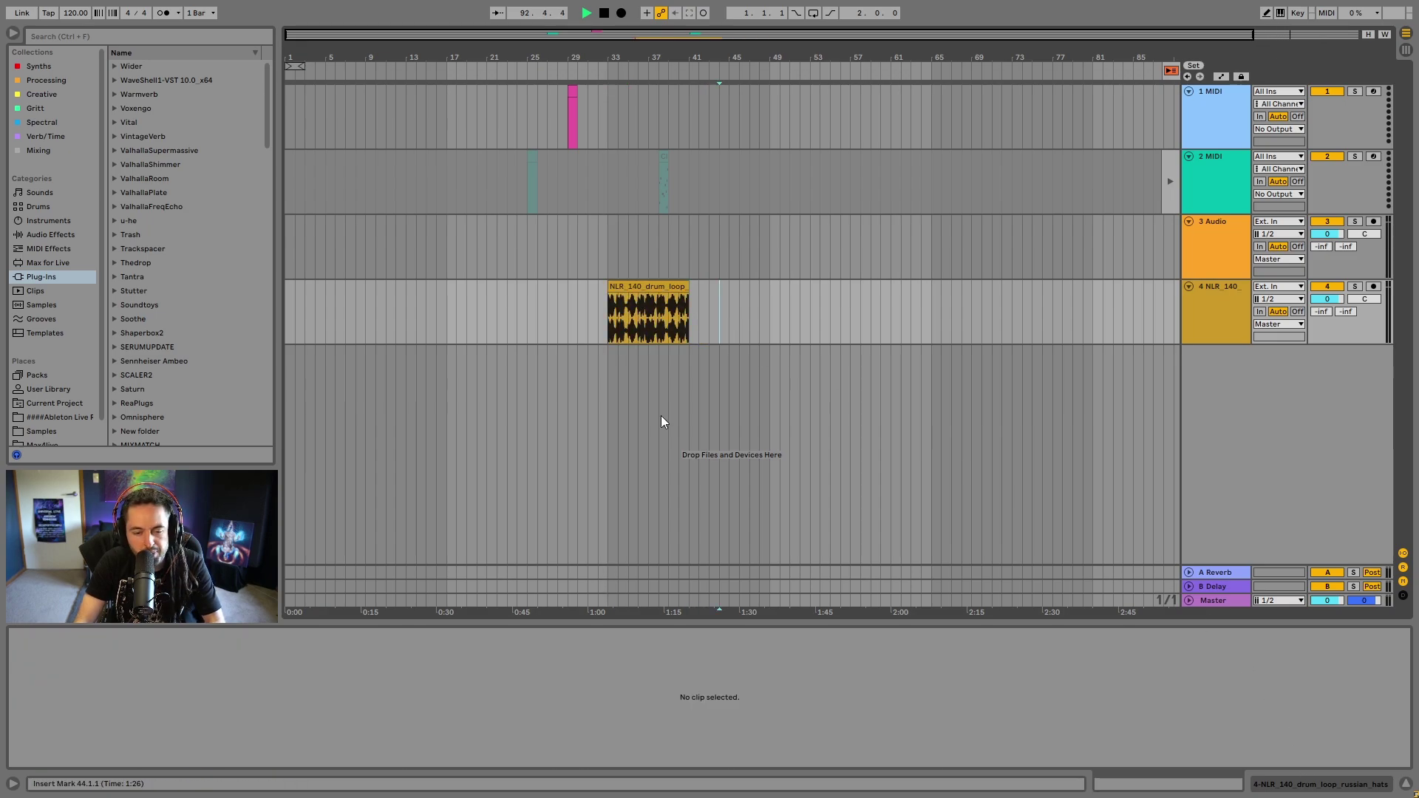
# Open the NLR_140_drum_loop clip on the fourth track in an enlarged clip view
pyautogui.click(649, 295)
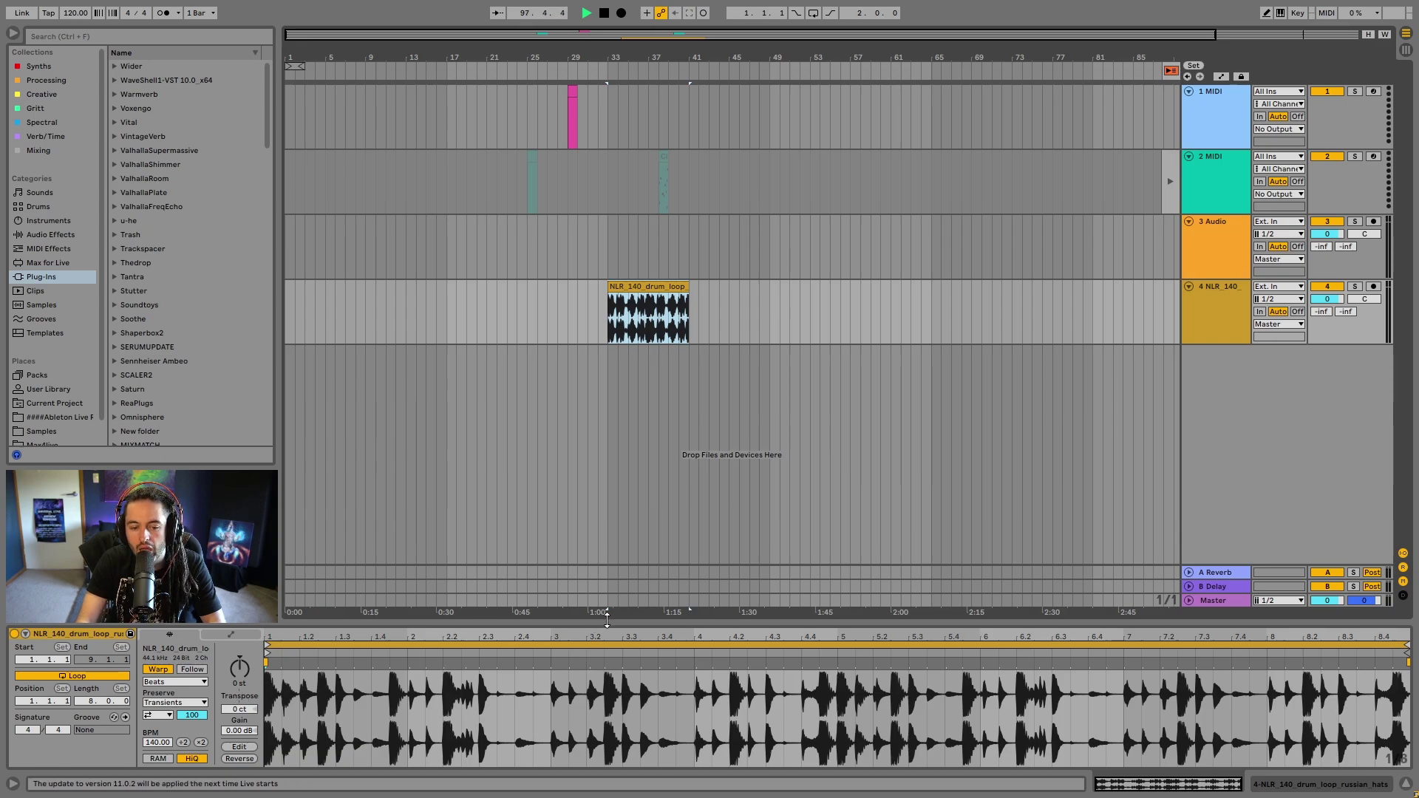
pyautogui.moveTo(607, 619); pyautogui.dragTo(667, 180)
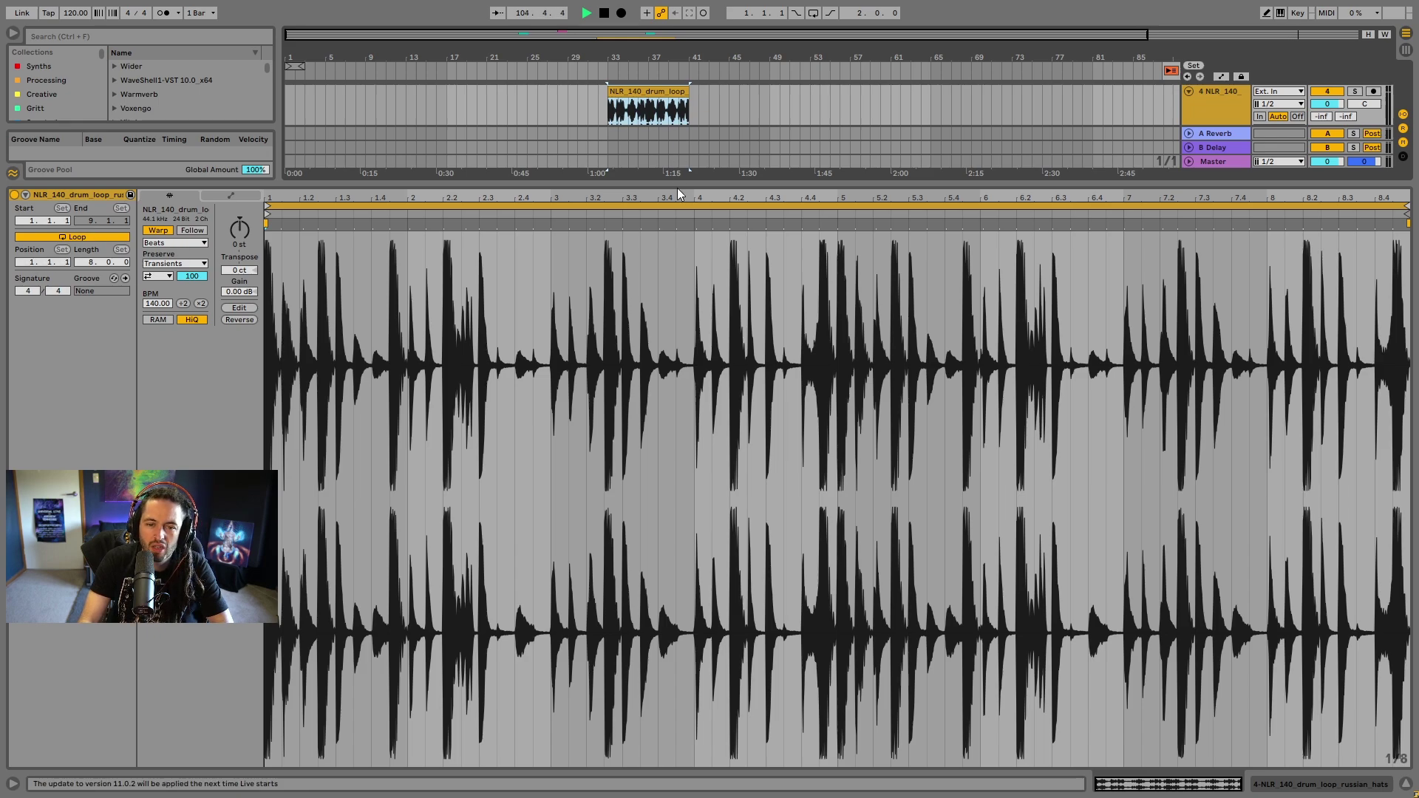
pyautogui.moveTo(679, 190); pyautogui.dragTo(680, 330)
# Extend the looped drum clip to about bar 70, shorten it back to bar 41, and reduce the clip view's height
pyautogui.moveTo(689, 188); pyautogui.dragTo(982, 188)
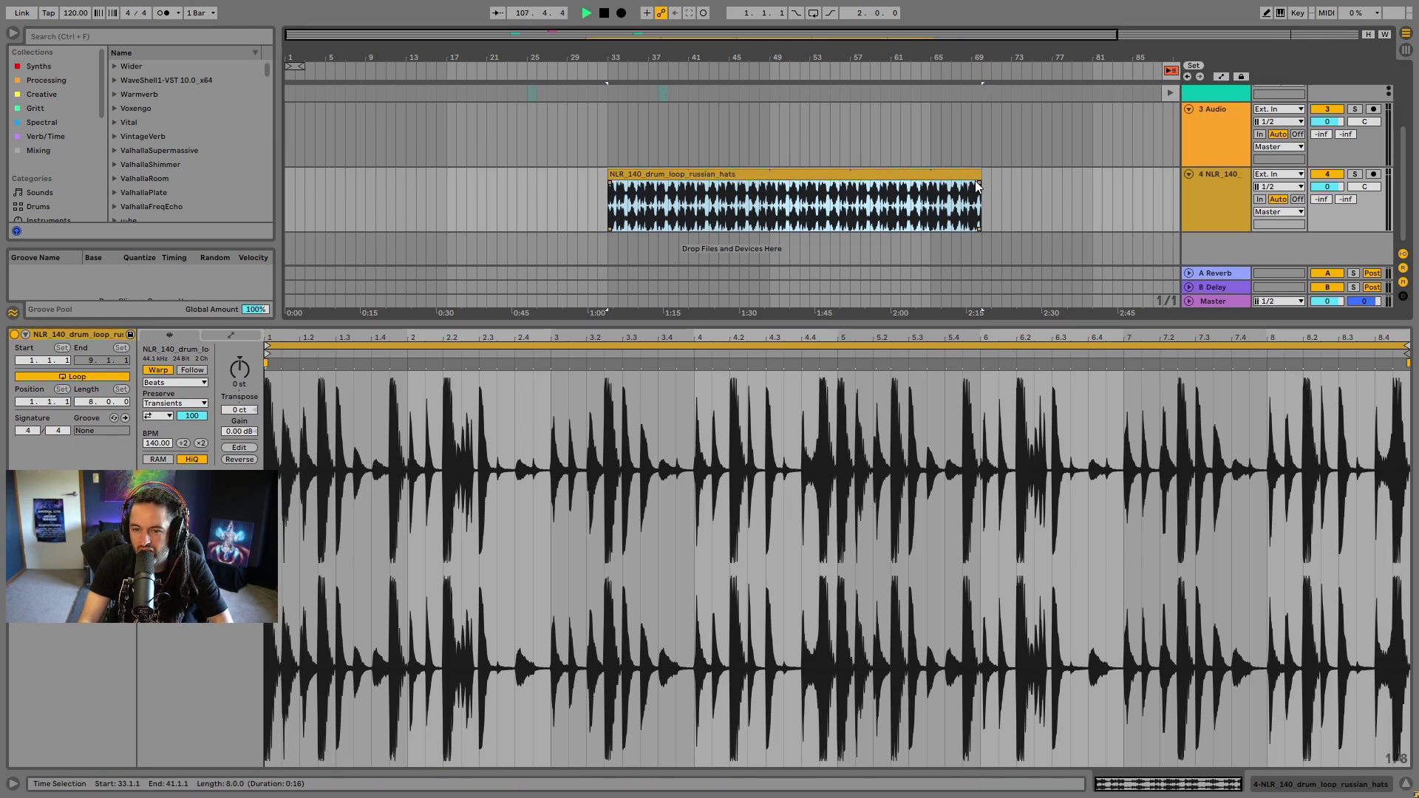
pyautogui.moveTo(977, 185); pyautogui.dragTo(689, 185)
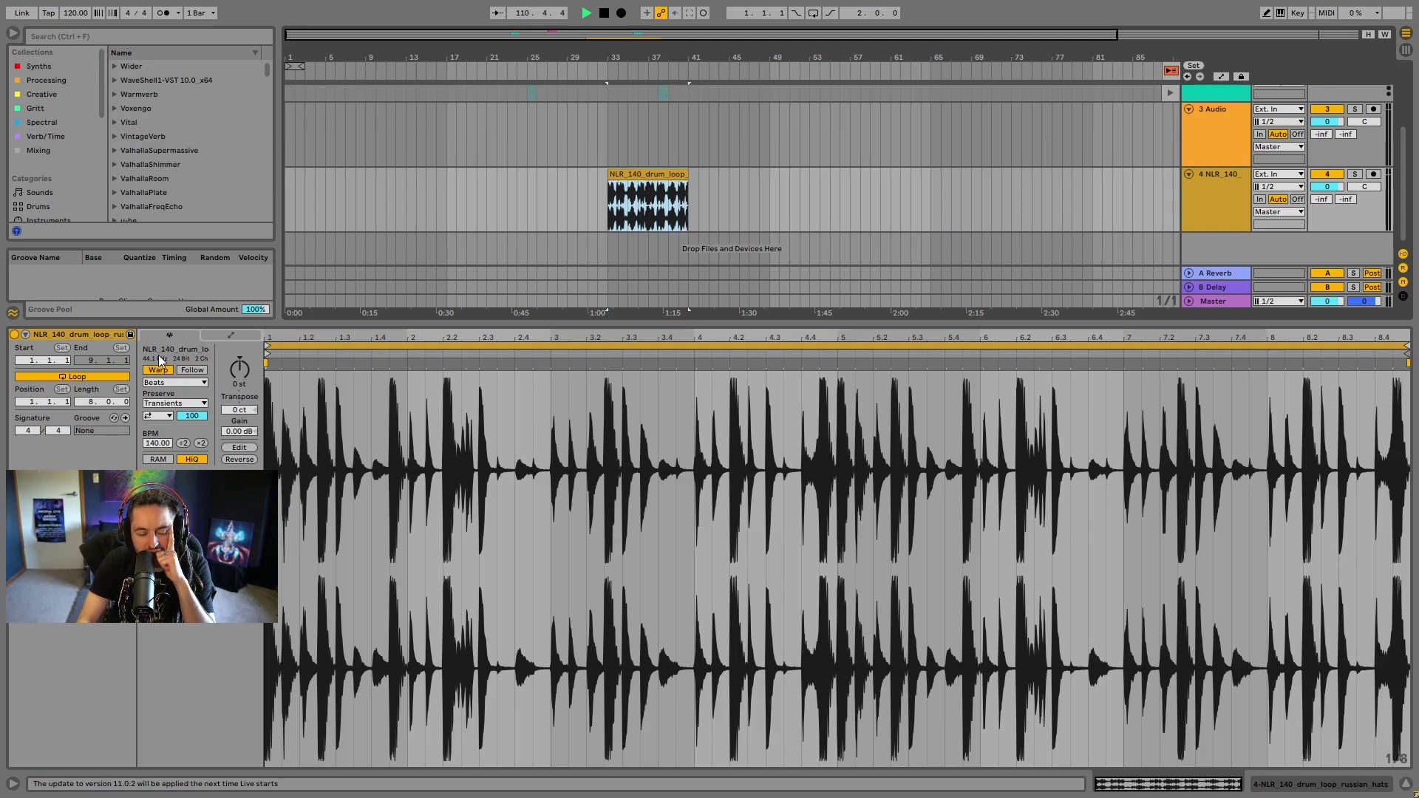
pyautogui.moveTo(353, 323); pyautogui.dragTo(378, 625)
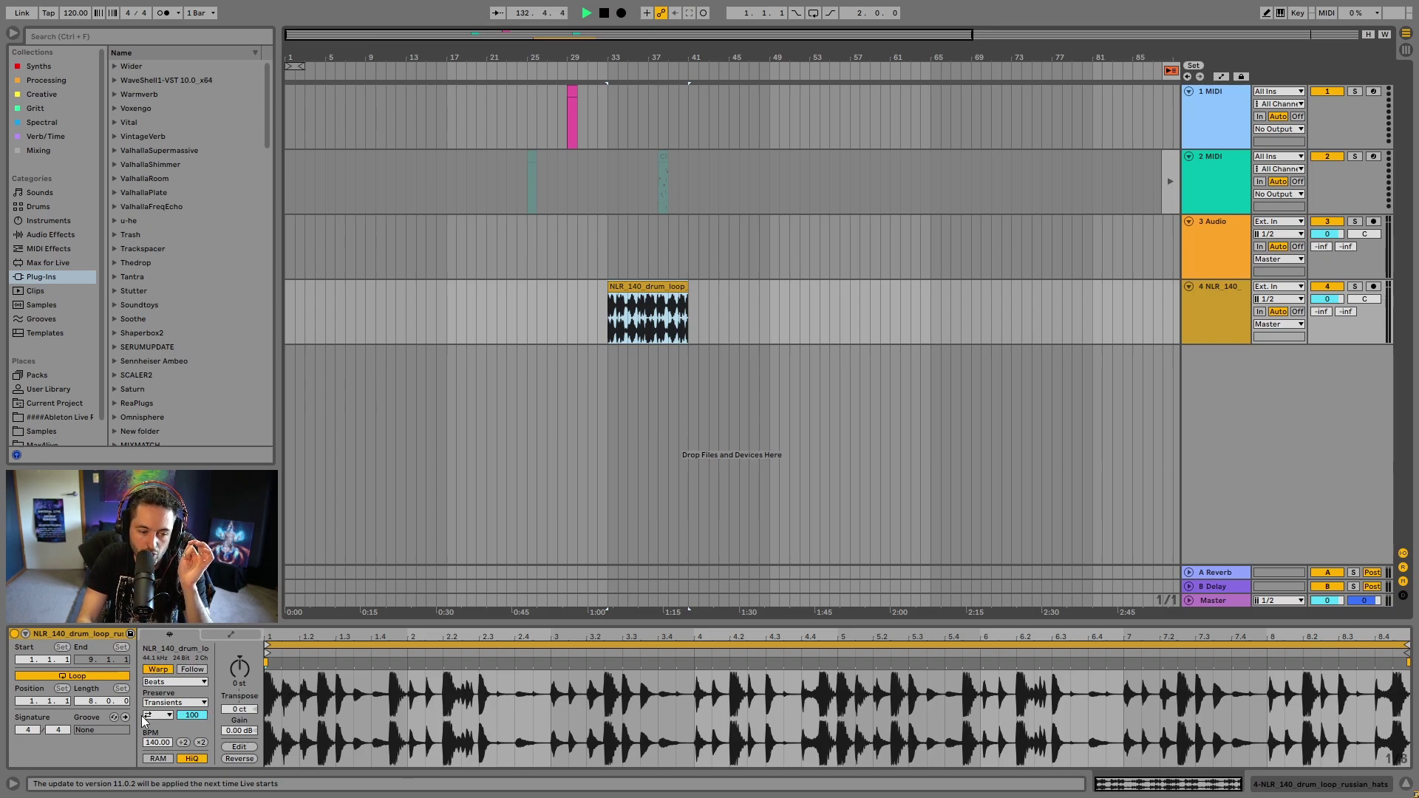
# Restart playback from the drum loop clip at bar 33
pyautogui.click(190, 759)
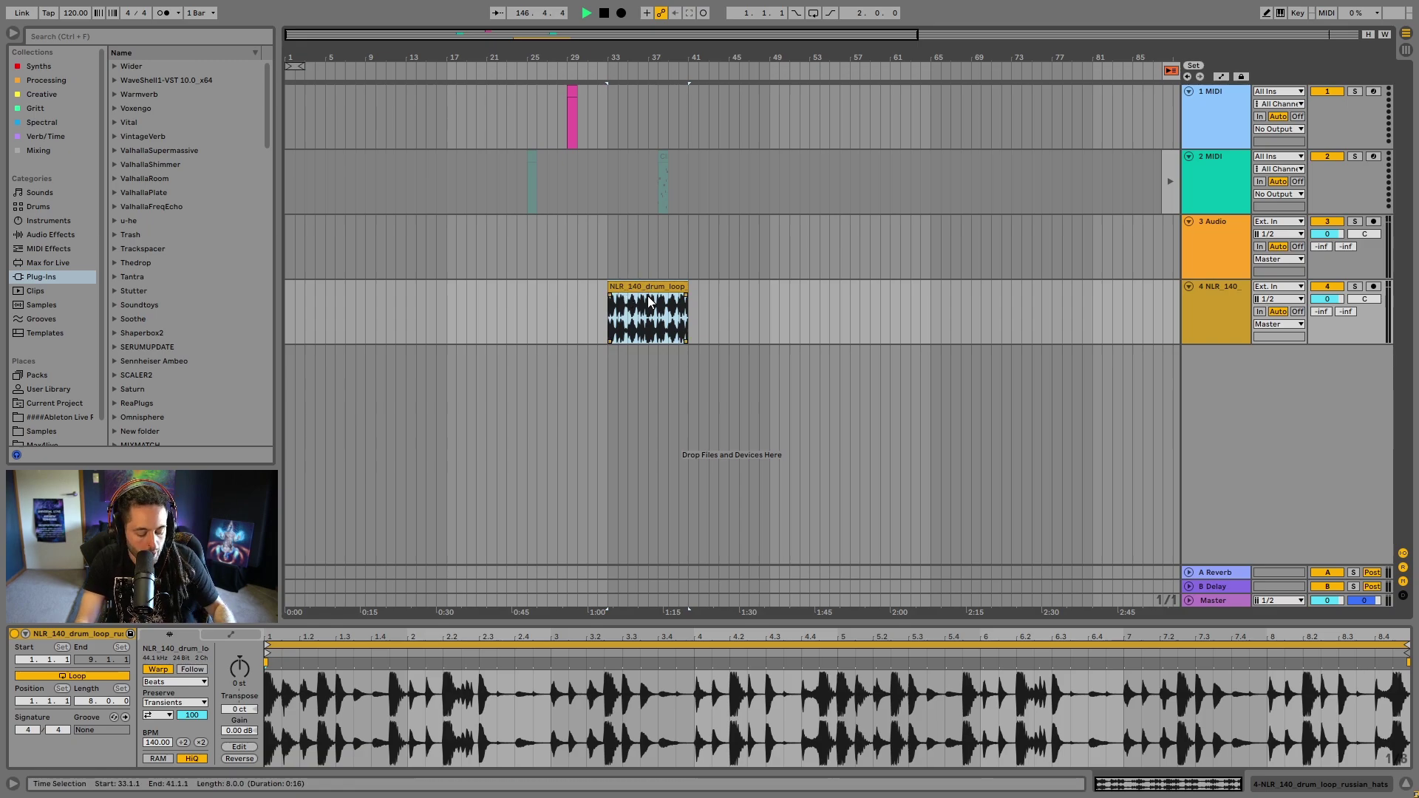
pyautogui.press('space')
pyautogui.press('space')
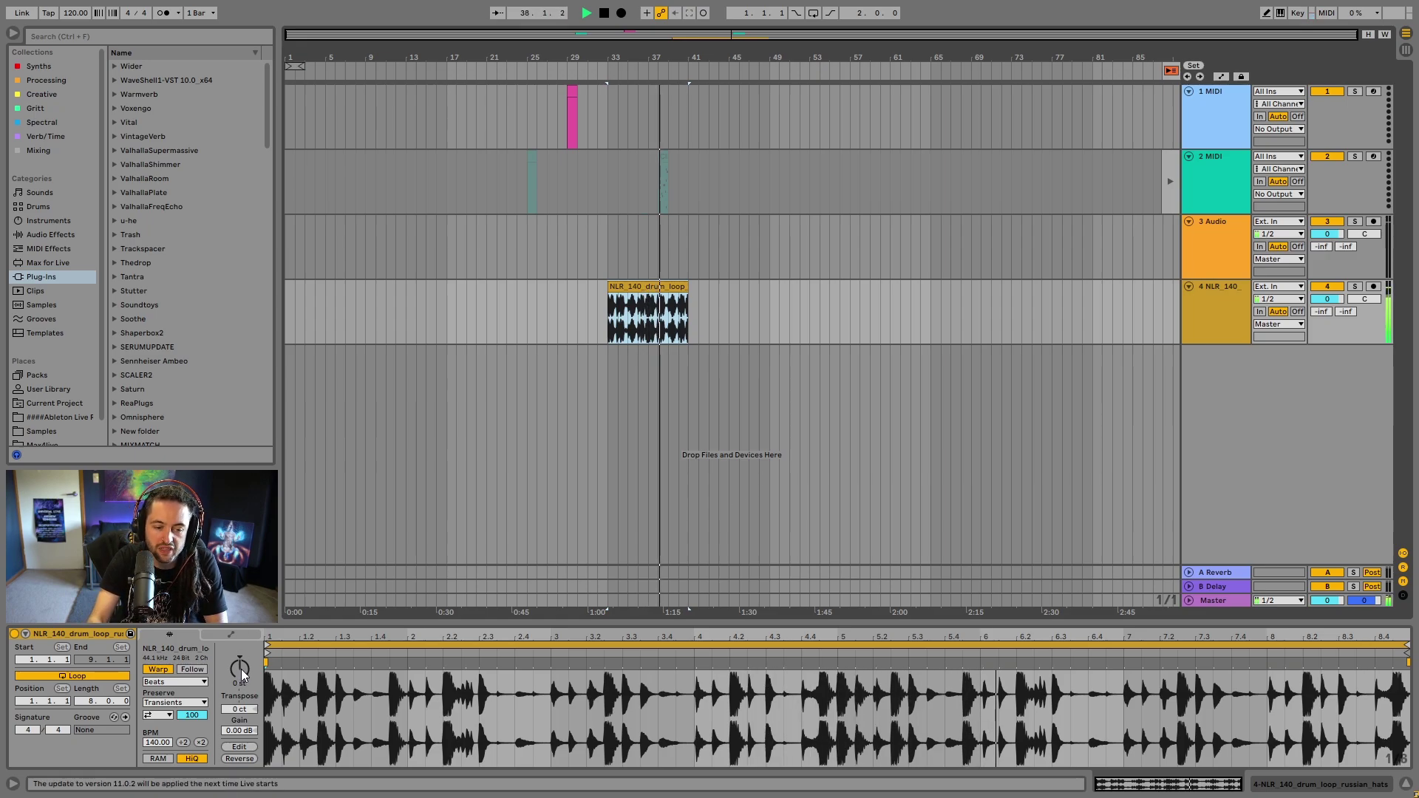
# Try transposing the drum loop to 43 st and detuning it to -38 ct, and return both settings to 0
pyautogui.moveTo(240, 679); pyautogui.dragTo(241, 647)
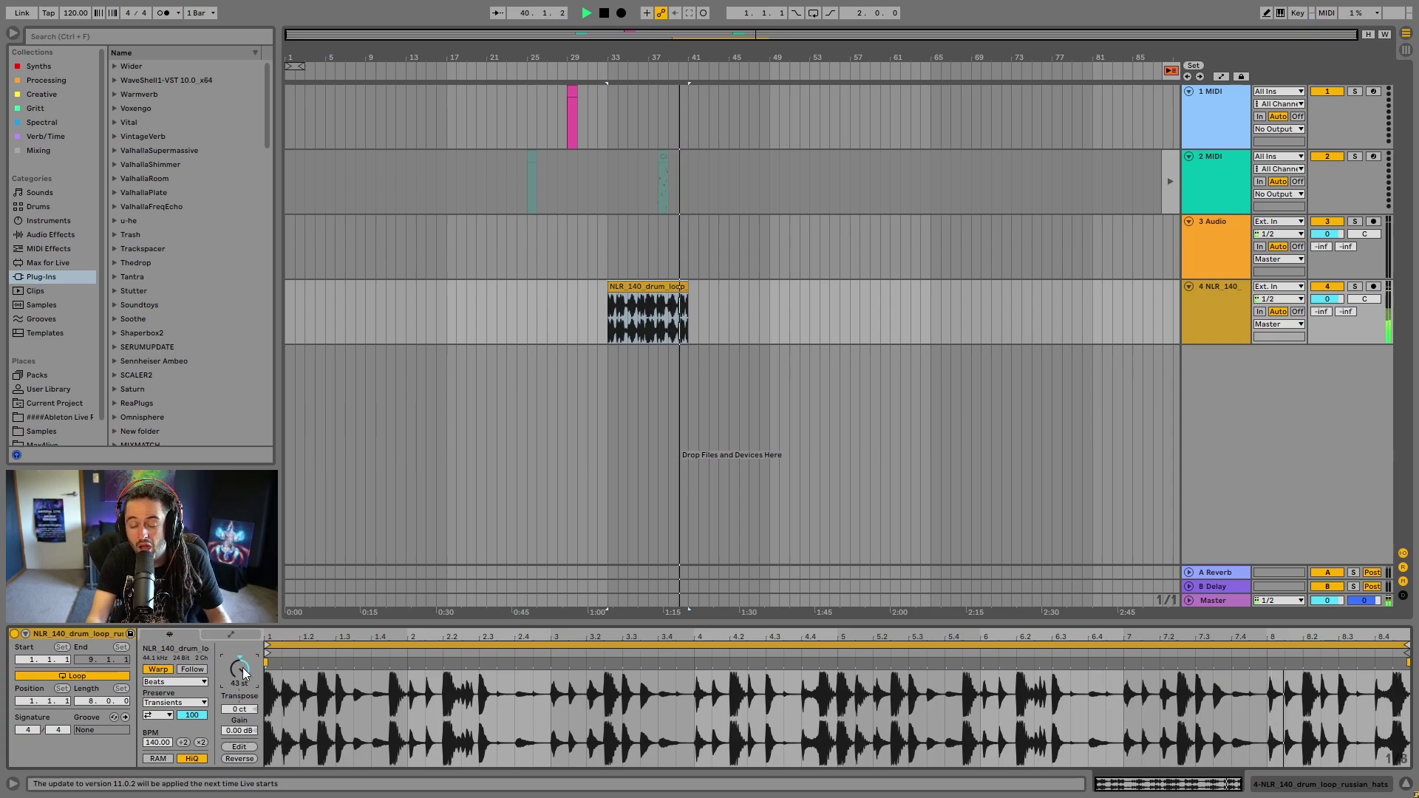
pyautogui.moveTo(241, 669)
pyautogui.mouseDown()
pyautogui.moveTo(241, 705)
pyautogui.moveTo(246, 672)
pyautogui.mouseUp()
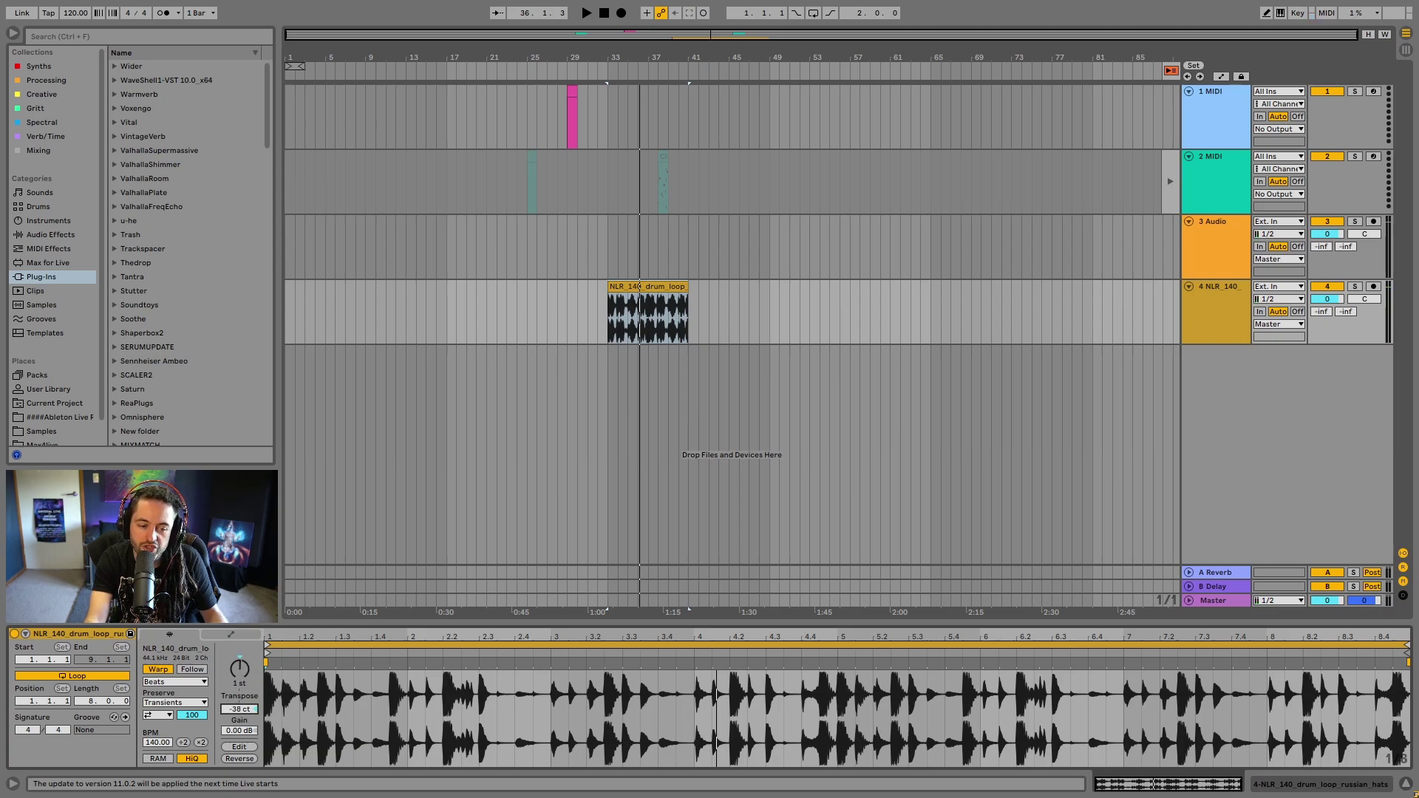
pyautogui.rightClick(238, 712)
pyautogui.click(276, 720)
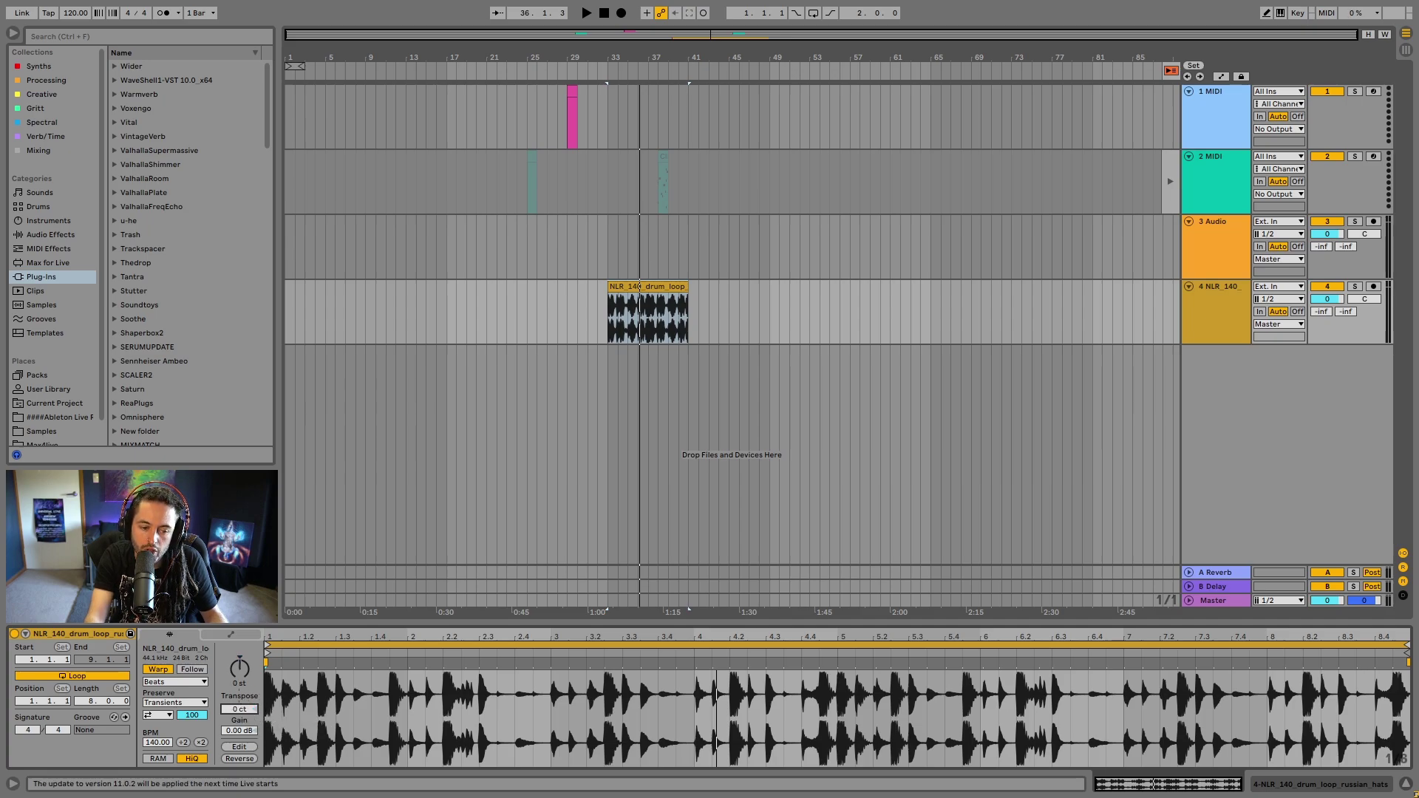
# Set the drum loop clip's gain to -3.83 dB and try reversing the clip with playback
pyautogui.moveTo(239, 730)
pyautogui.mouseDown()
pyautogui.moveTo(239, 709)
pyautogui.moveTo(238, 747)
pyautogui.moveTo(251, 733)
pyautogui.mouseUp()
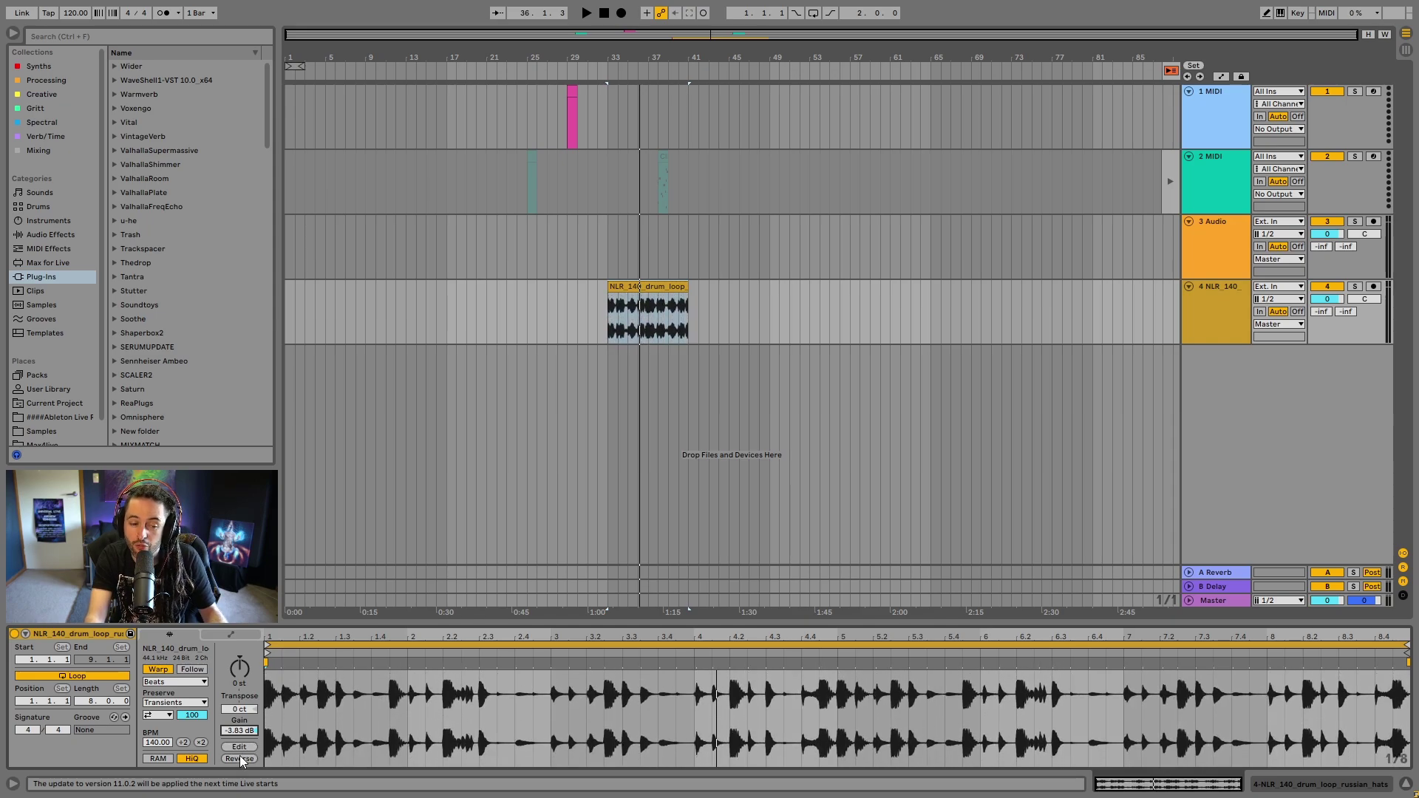
pyautogui.click(240, 757)
pyautogui.press('space')
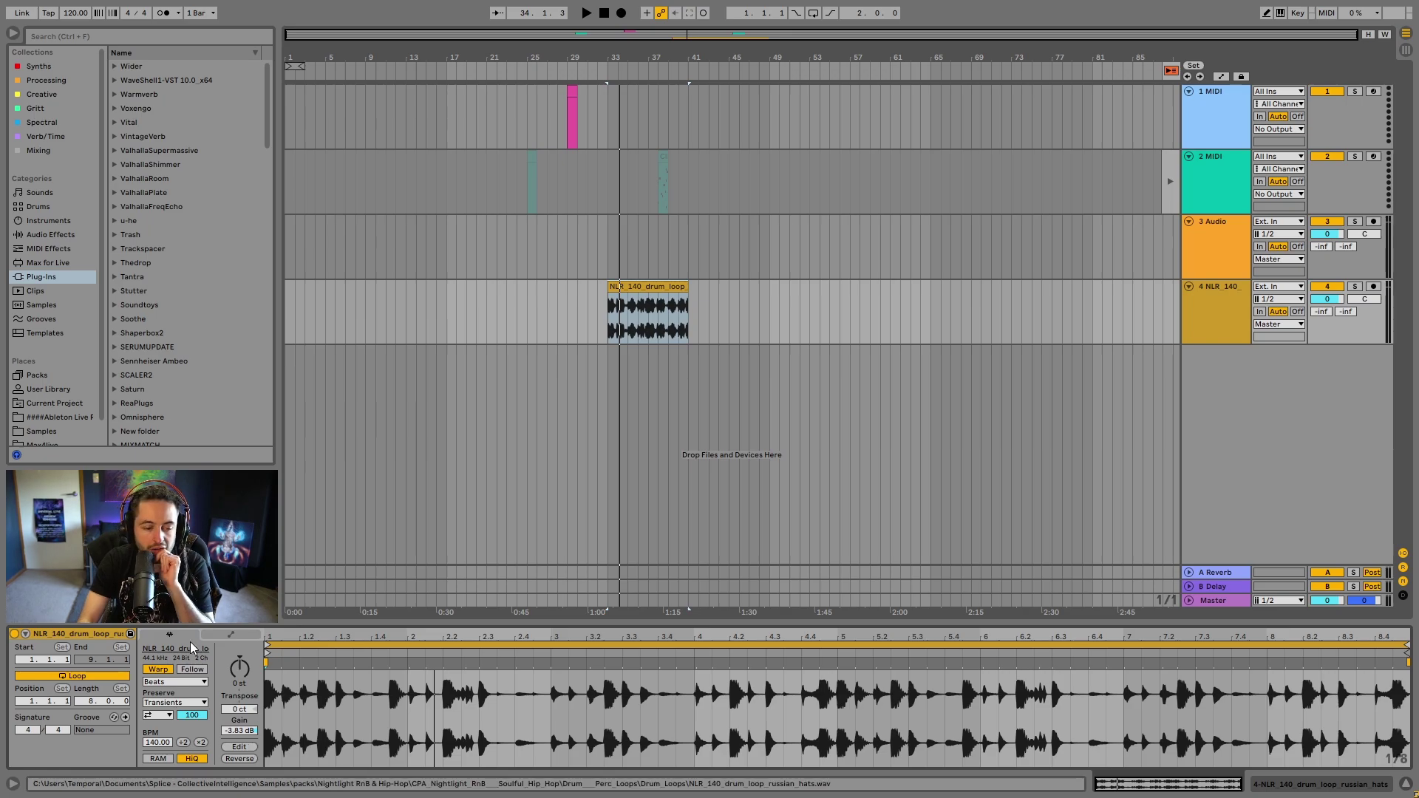
# Show the drum loop clip's Gain envelope and add a 100 % breakpoint near its start
pyautogui.click(239, 636)
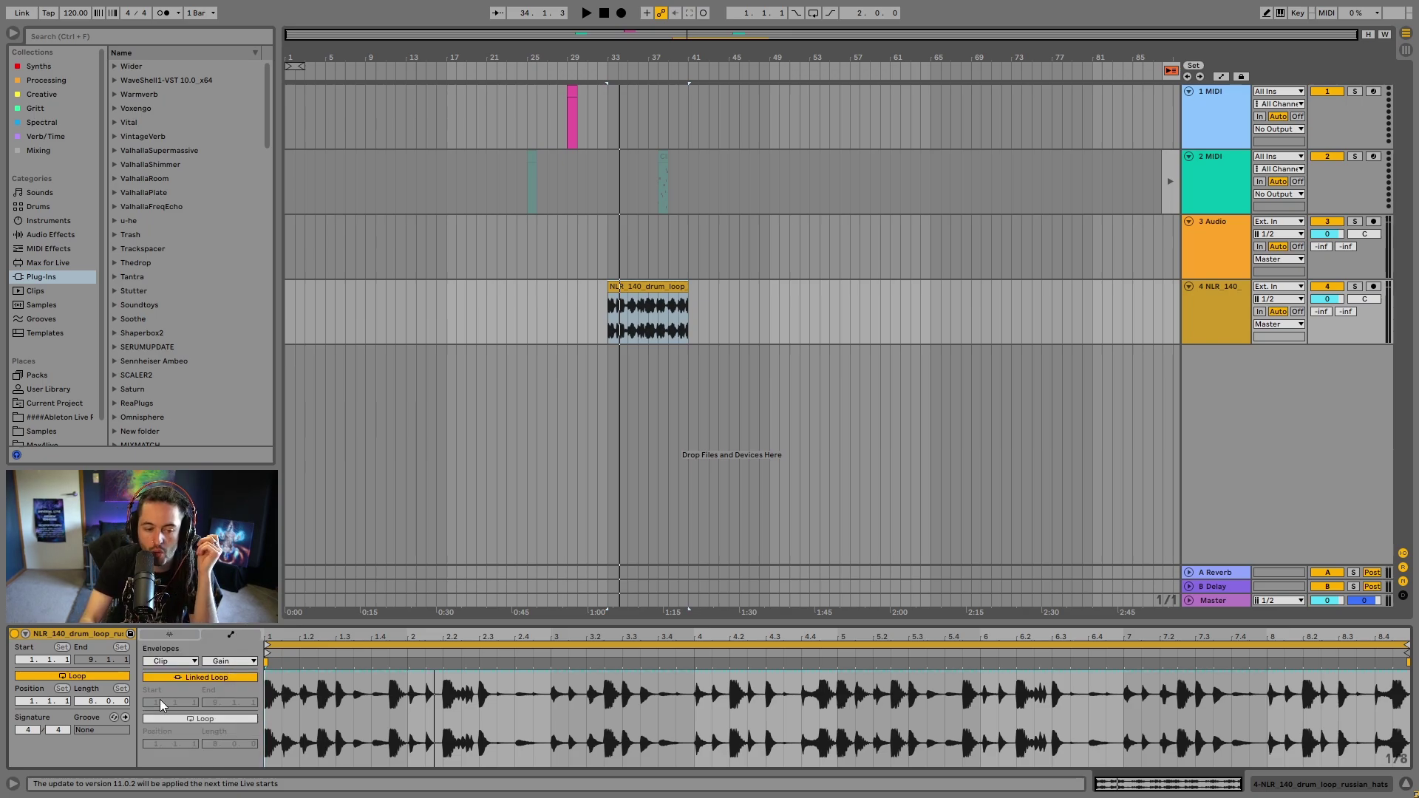
pyautogui.click(159, 662)
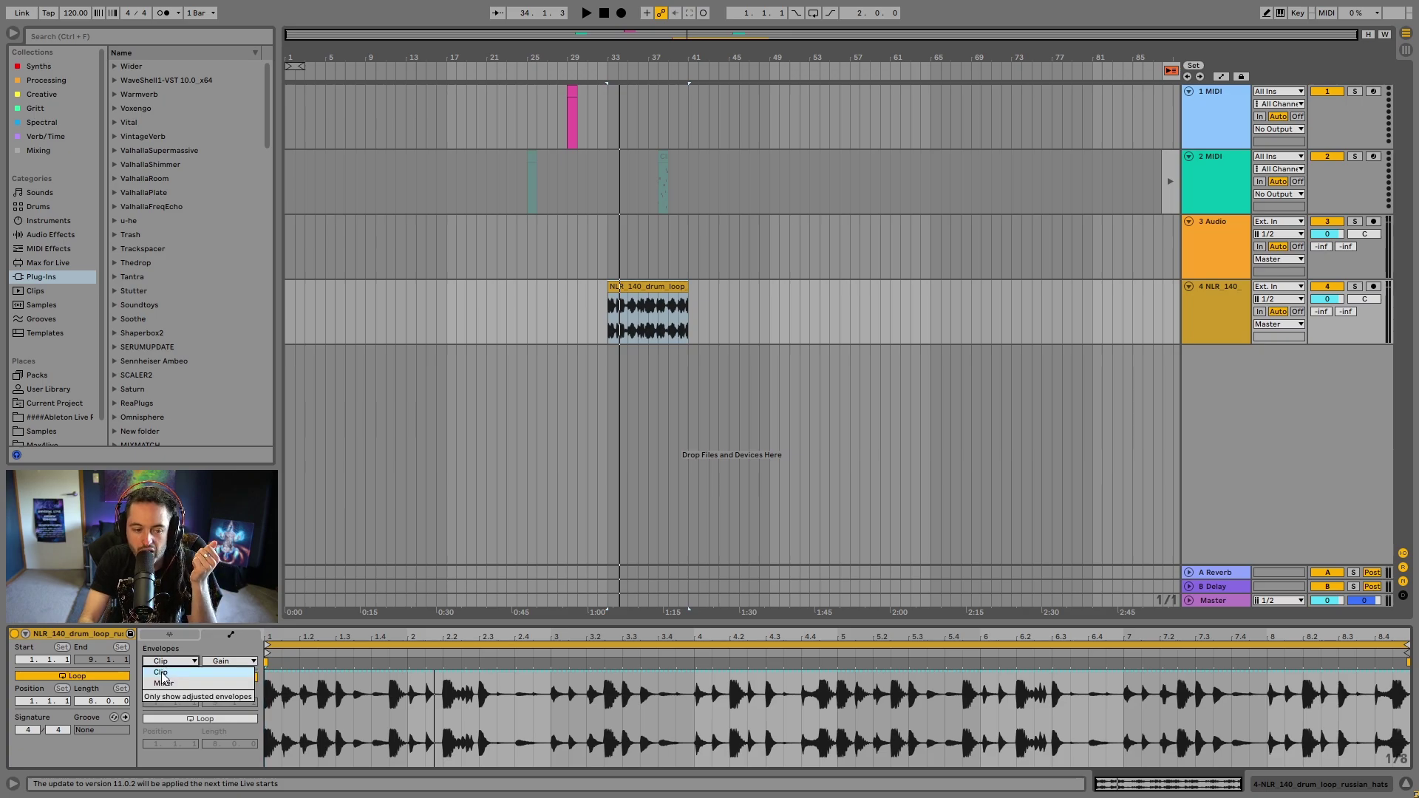
pyautogui.click(171, 672)
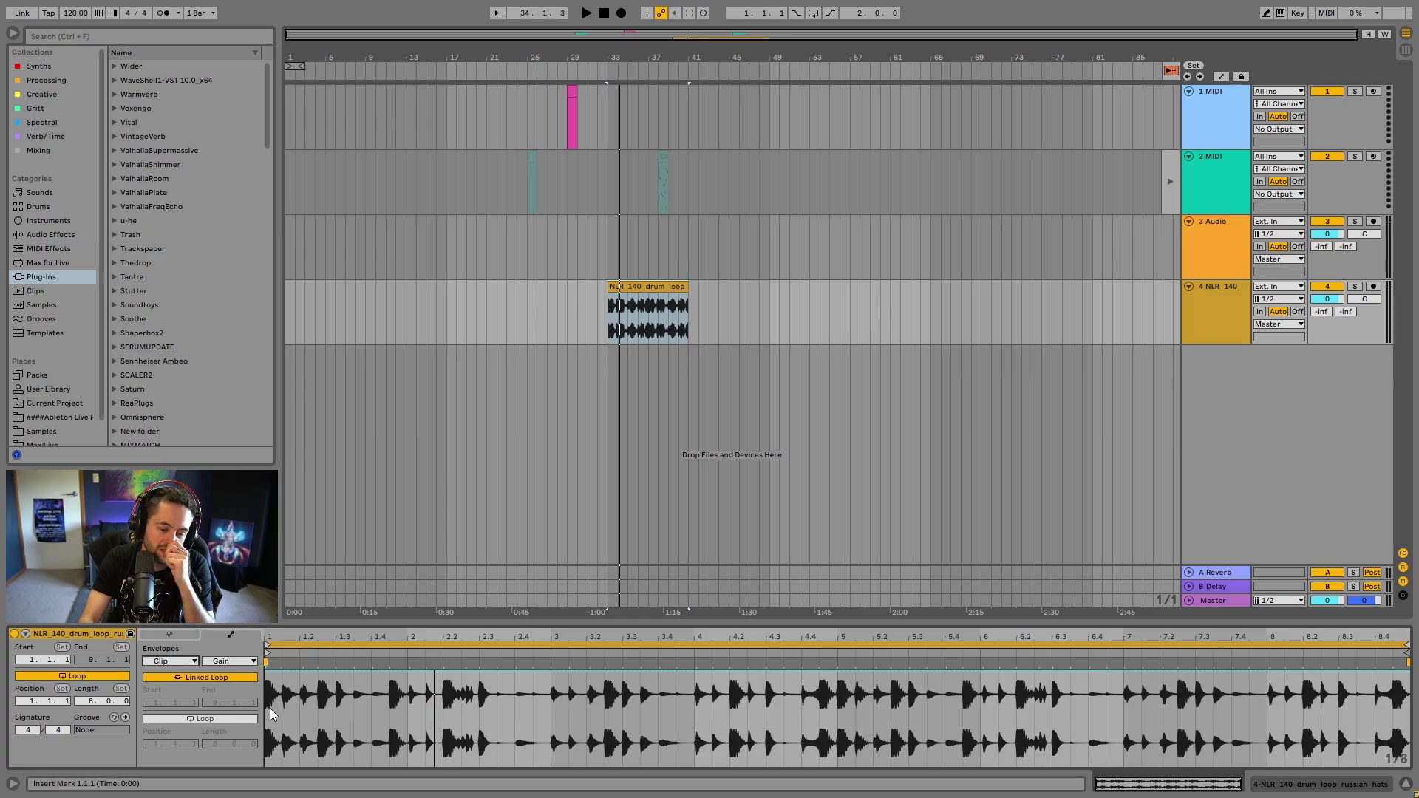
pyautogui.click(268, 680)
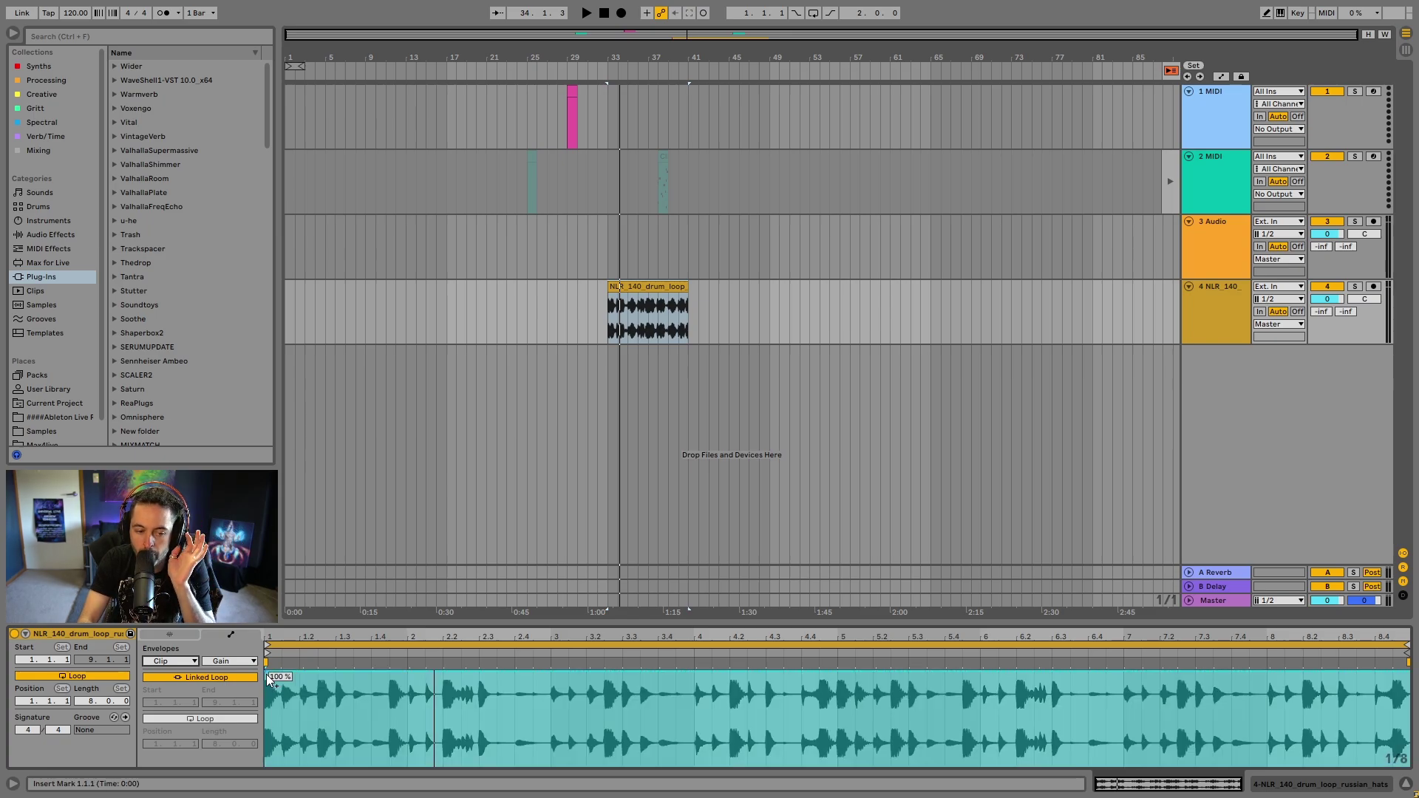
pyautogui.click(229, 661)
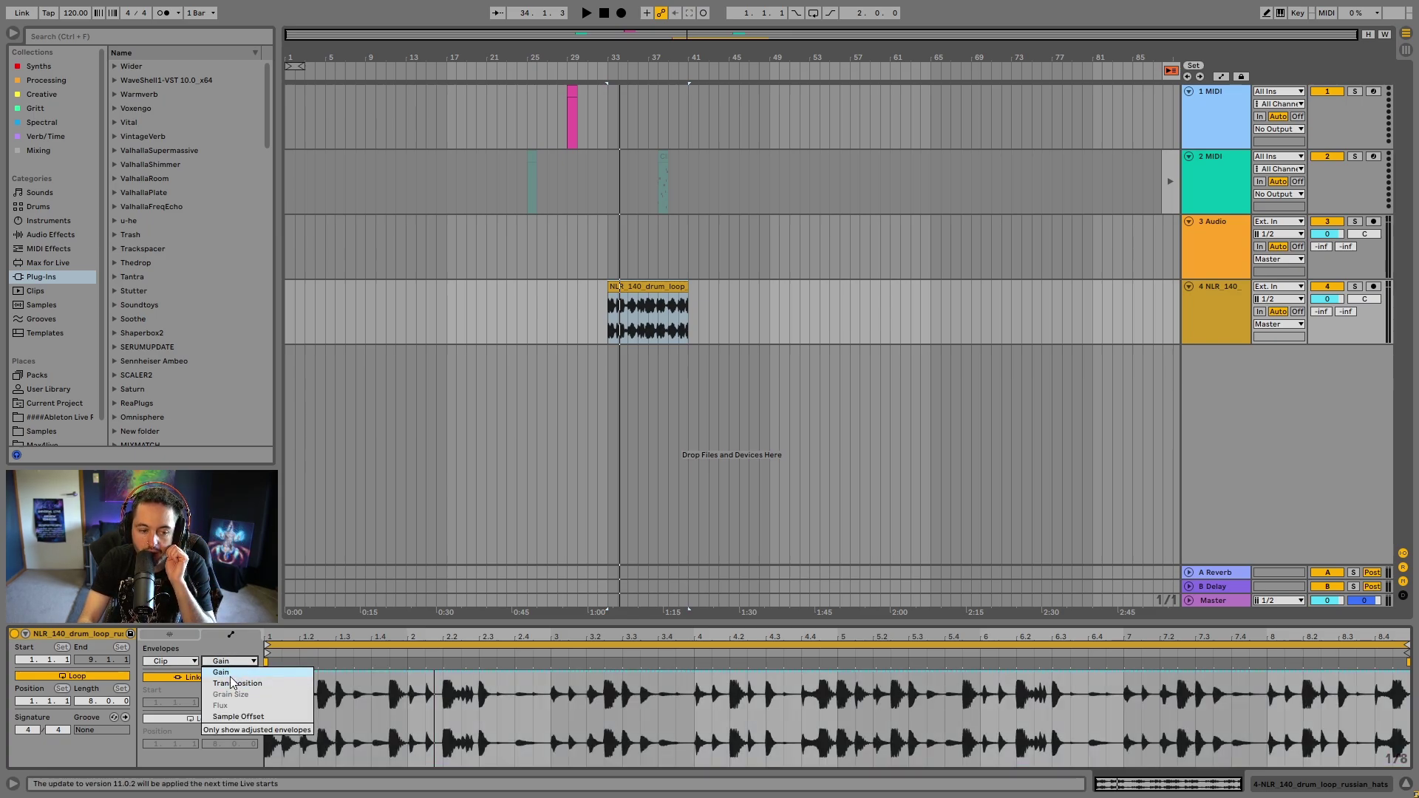
pyautogui.click(229, 673)
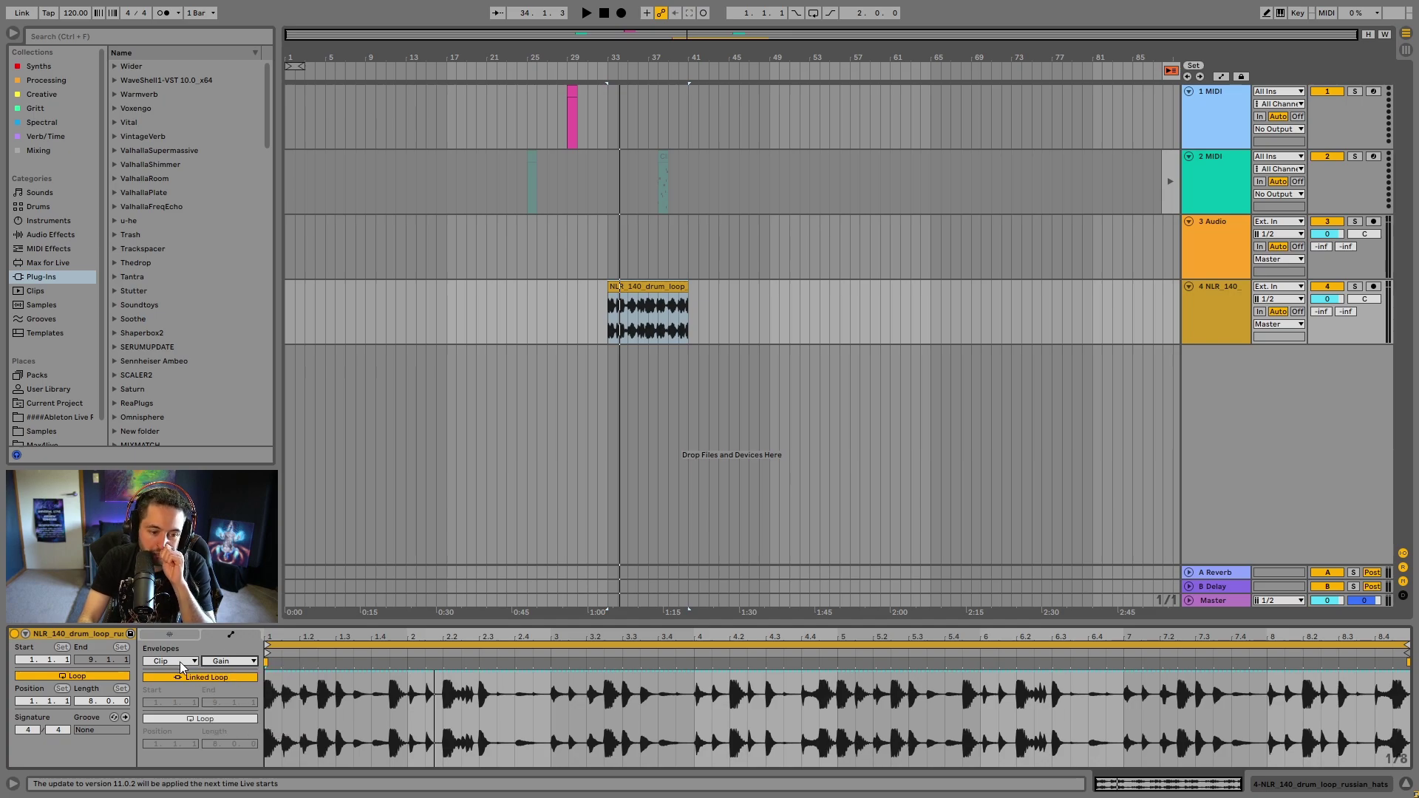
pyautogui.click(277, 678)
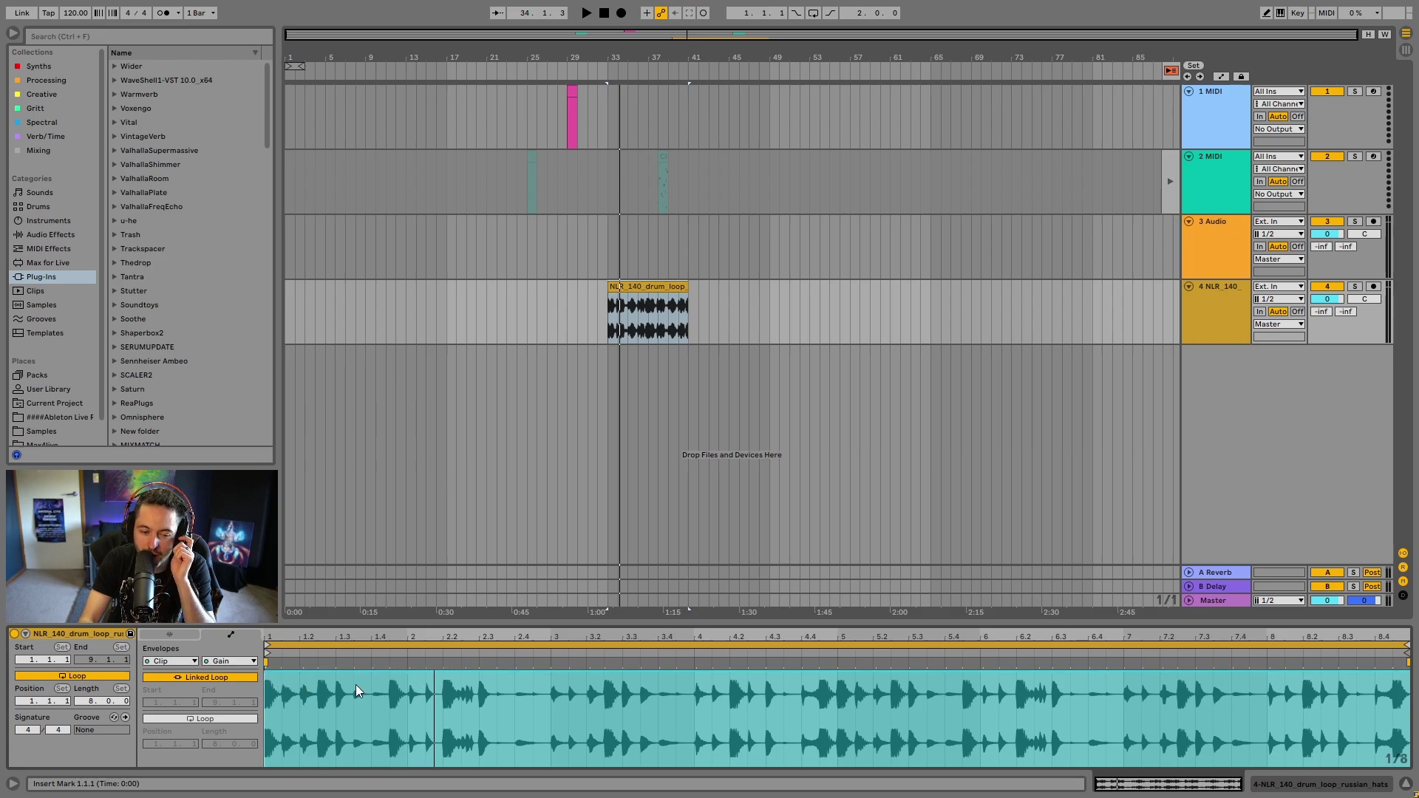
# Shape the gain envelope with dips to 17.1 % at 1.3 and 28.7 % near 2.3, rising to 77.8 % near 3.2
pyautogui.moveTo(336, 675); pyautogui.dragTo(336, 724)
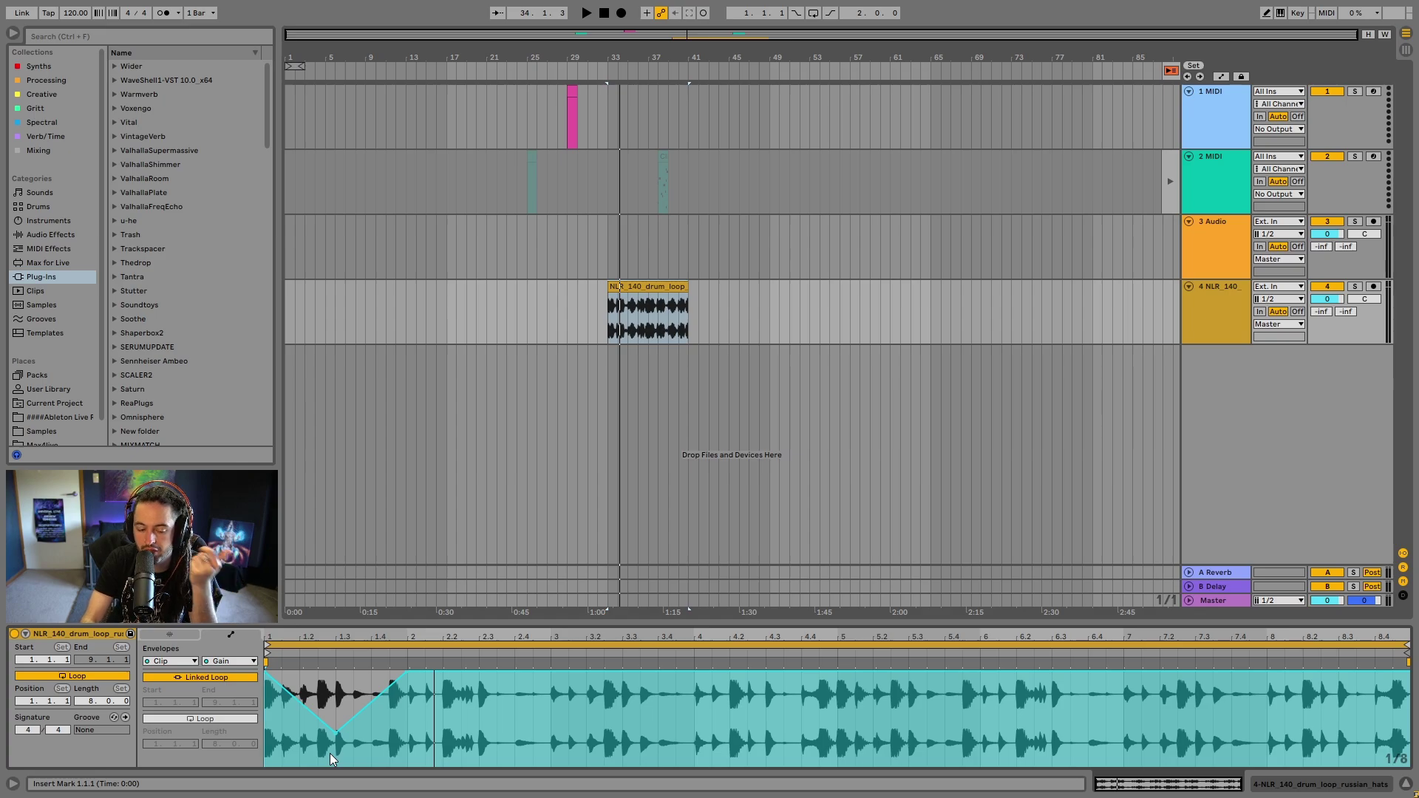
pyautogui.moveTo(339, 735); pyautogui.dragTo(336, 747)
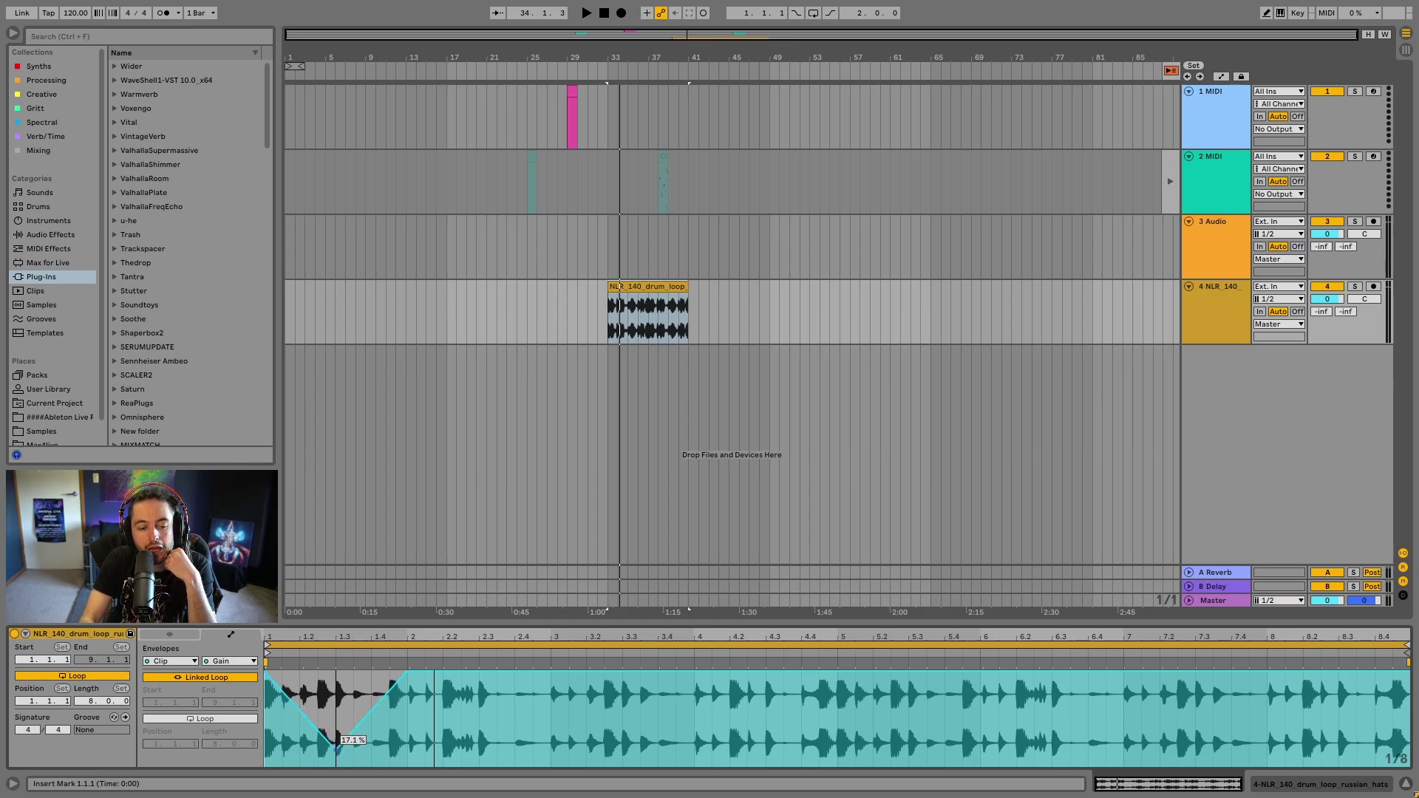
pyautogui.moveTo(495, 672); pyautogui.dragTo(497, 737)
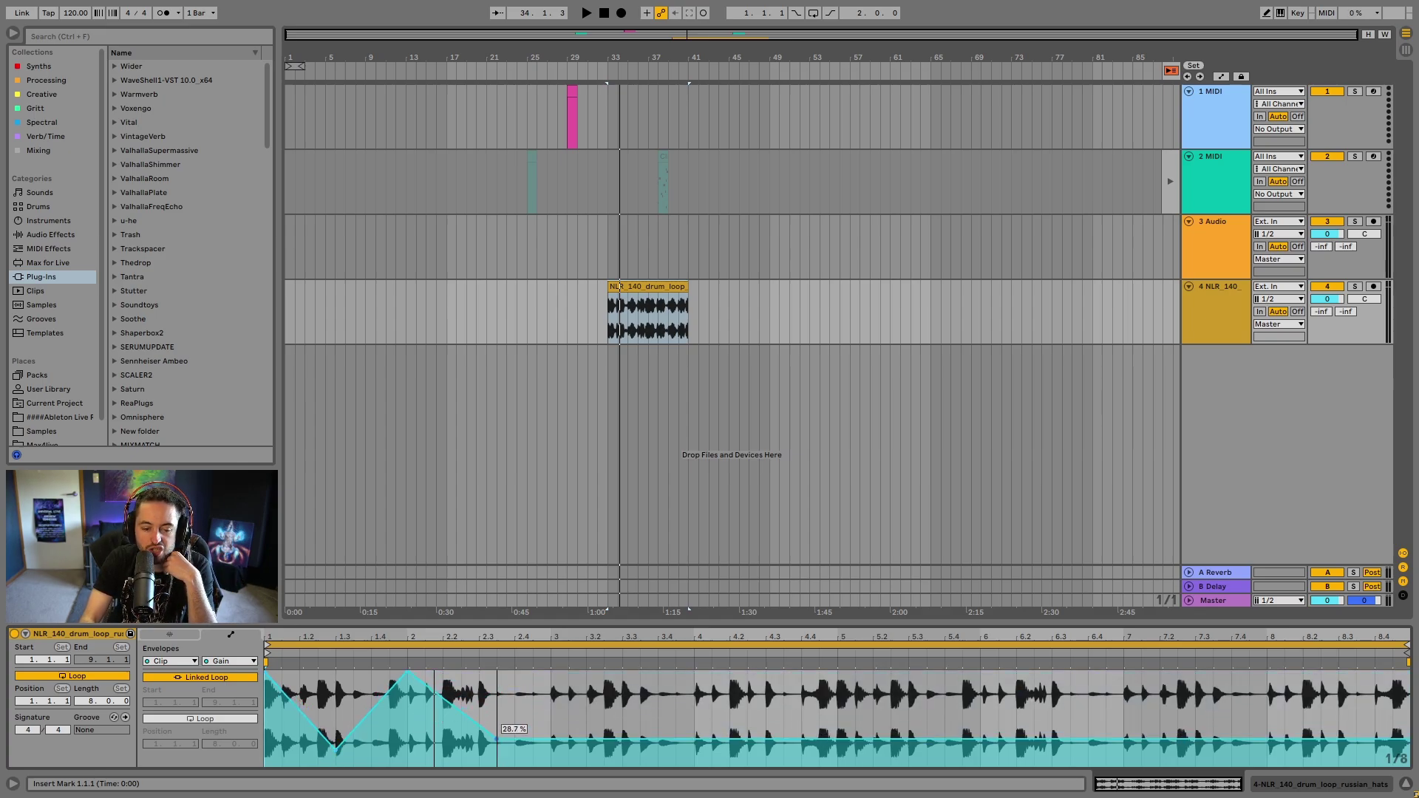
pyautogui.moveTo(590, 737); pyautogui.dragTo(591, 685)
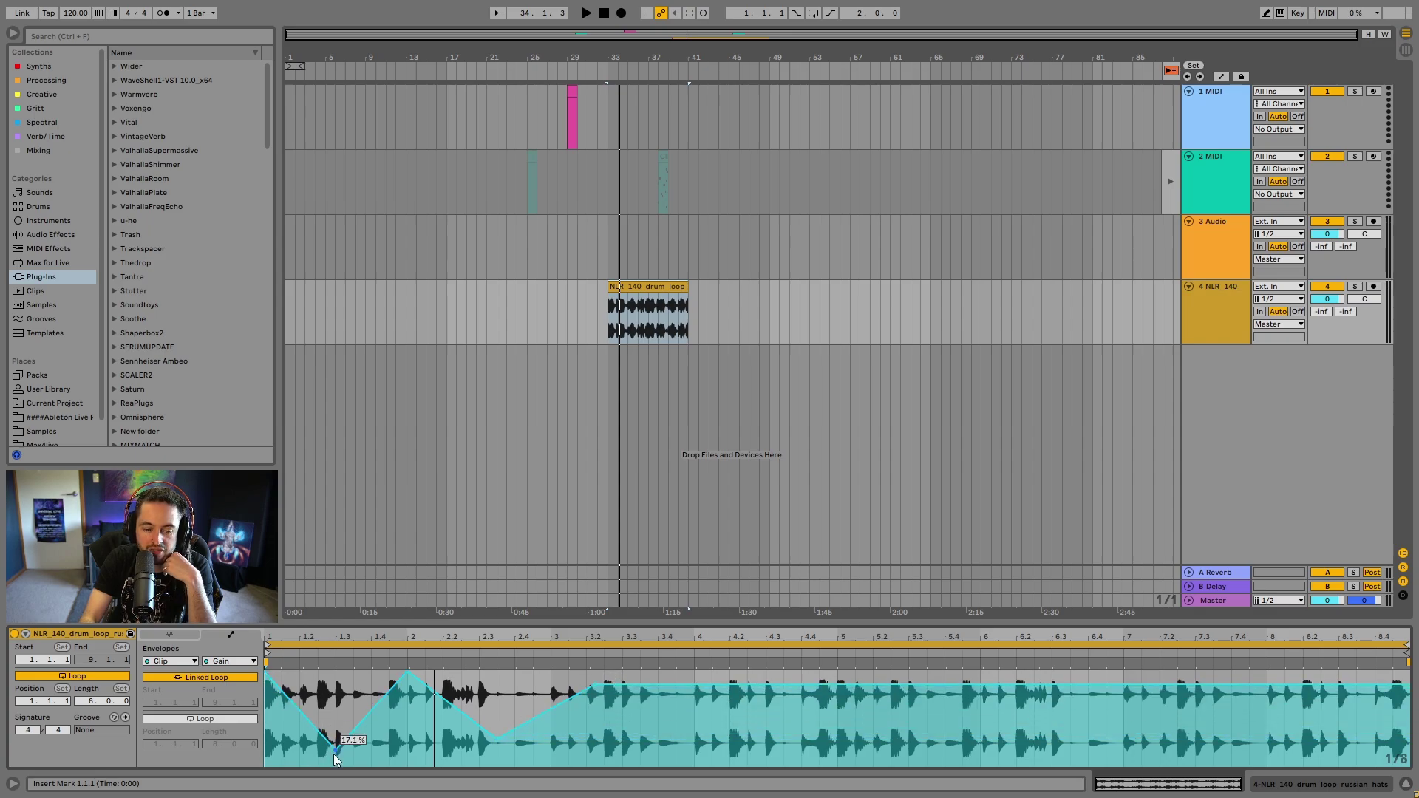
# Audition the gain envelope, move its last breakpoint to full level at bar 3, and flatten the whole envelope to 100 %
pyautogui.press('space')
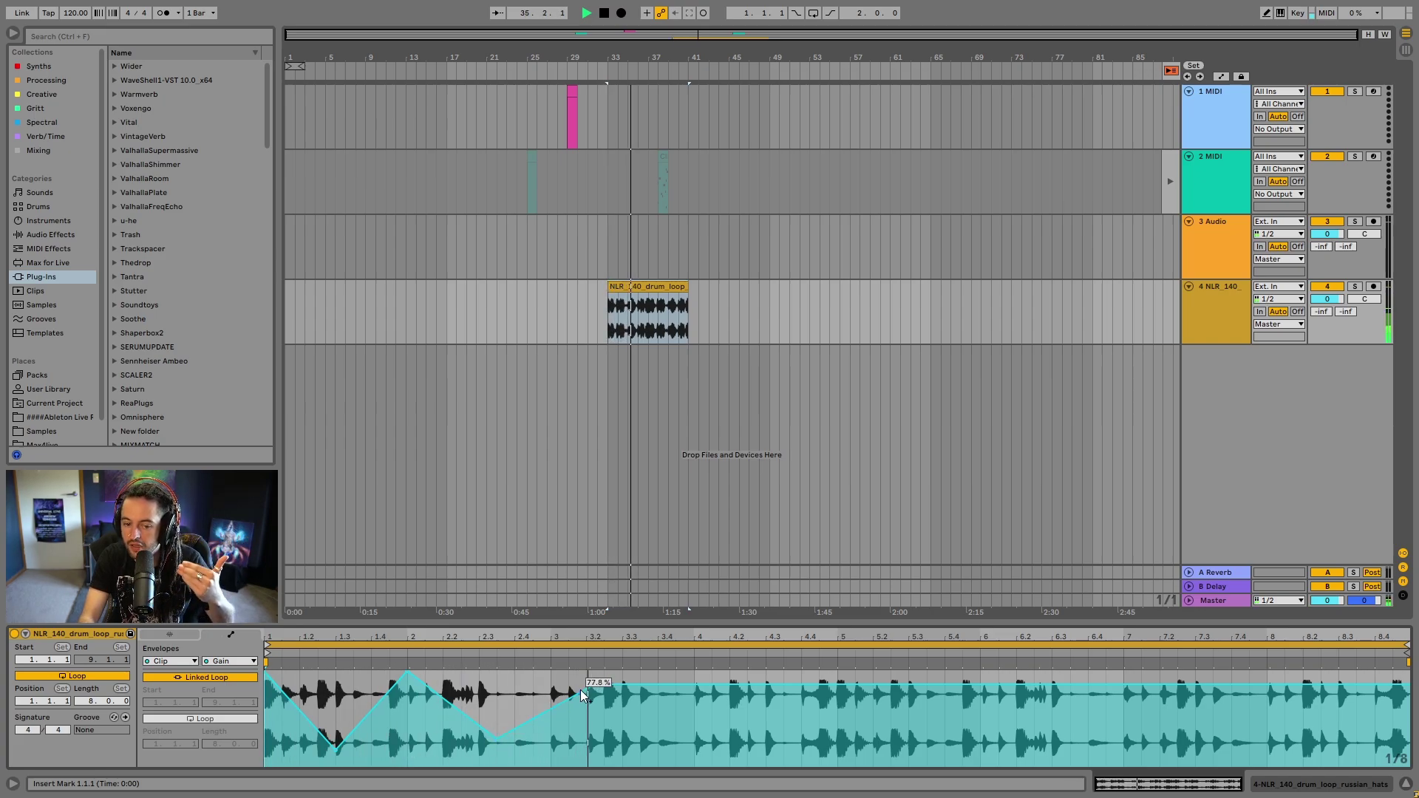
pyautogui.moveTo(595, 688); pyautogui.dragTo(550, 671)
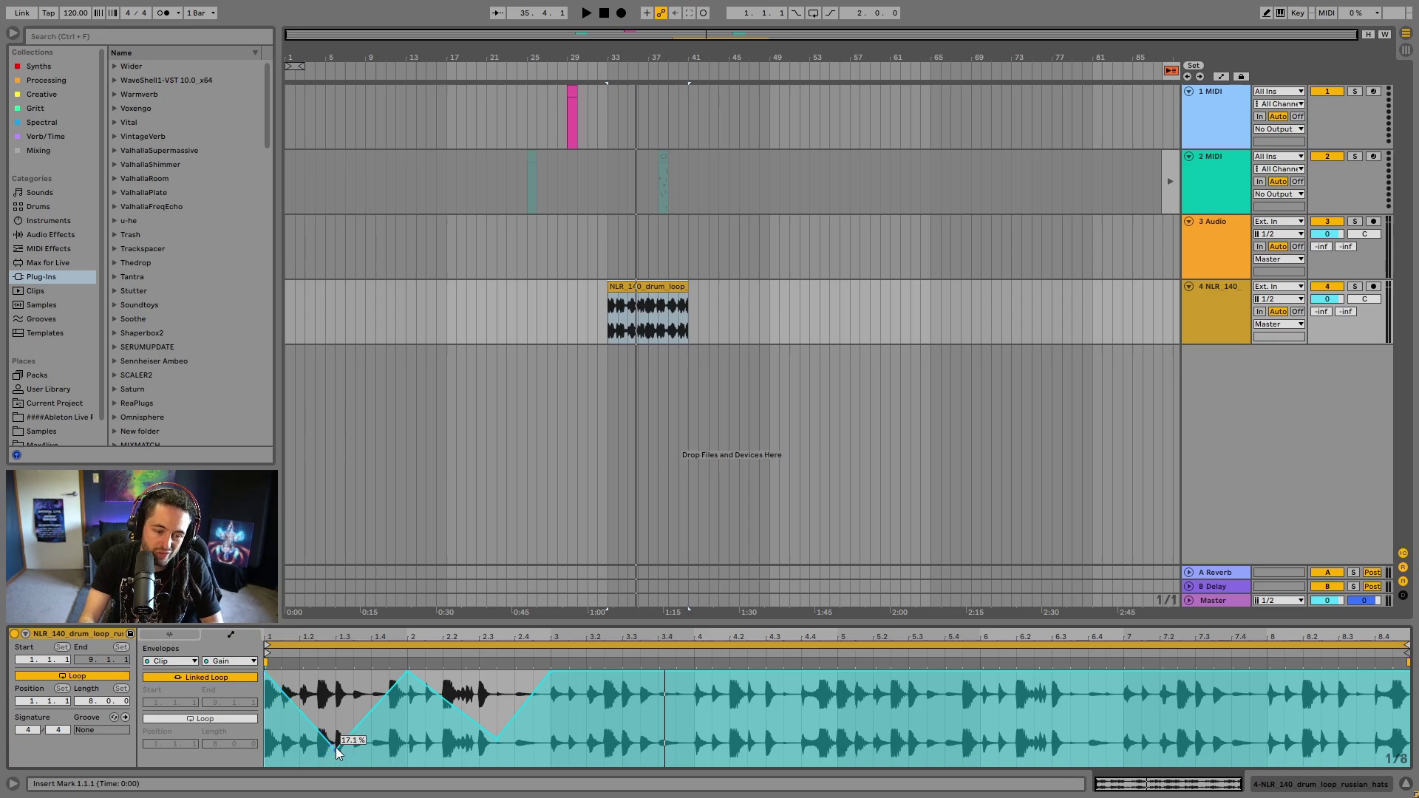
pyautogui.moveTo(336, 751); pyautogui.dragTo(610, 671)
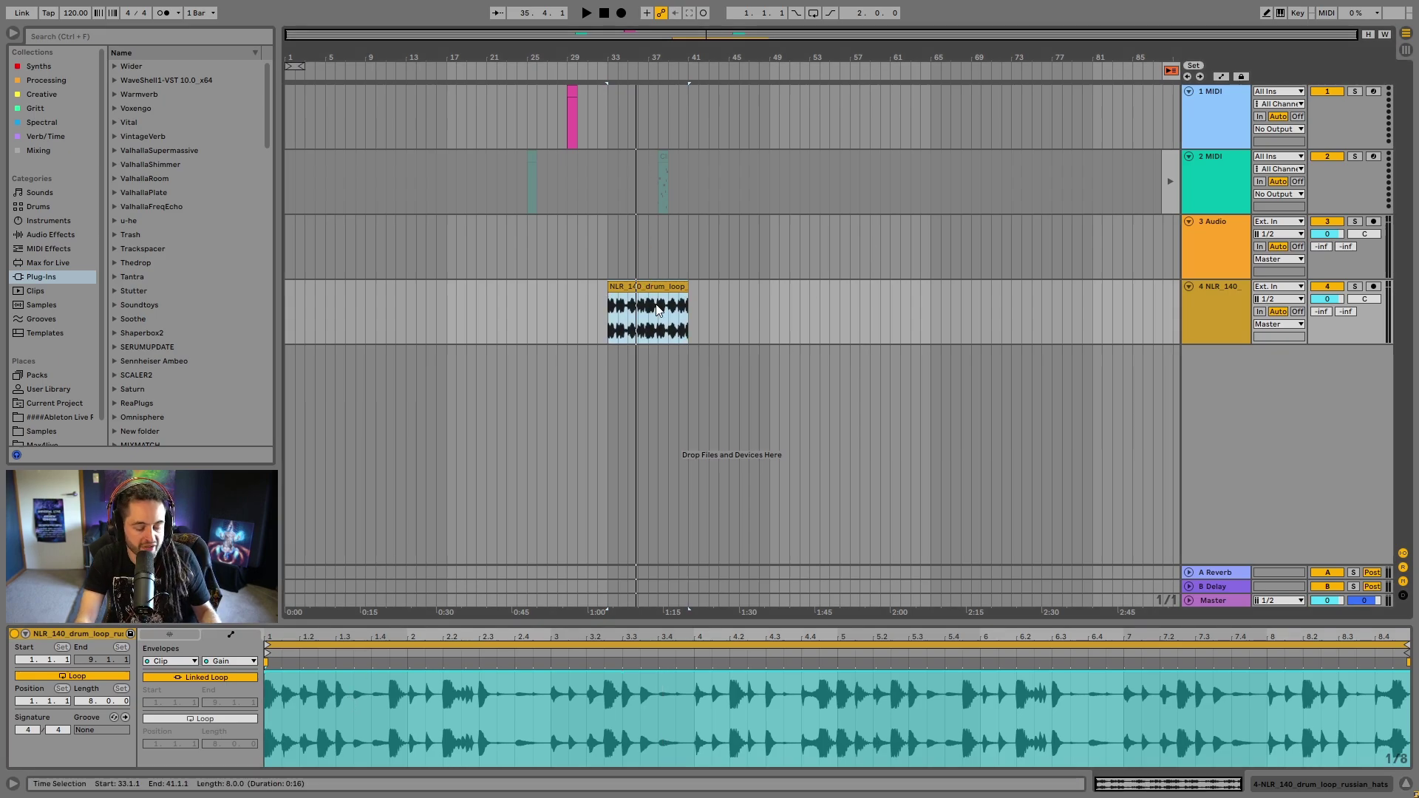
# Split the drum loop clip on the fourth track at bars 34, 35, 36, 37 and 38
pyautogui.press('z')
pyautogui.click(403, 317)
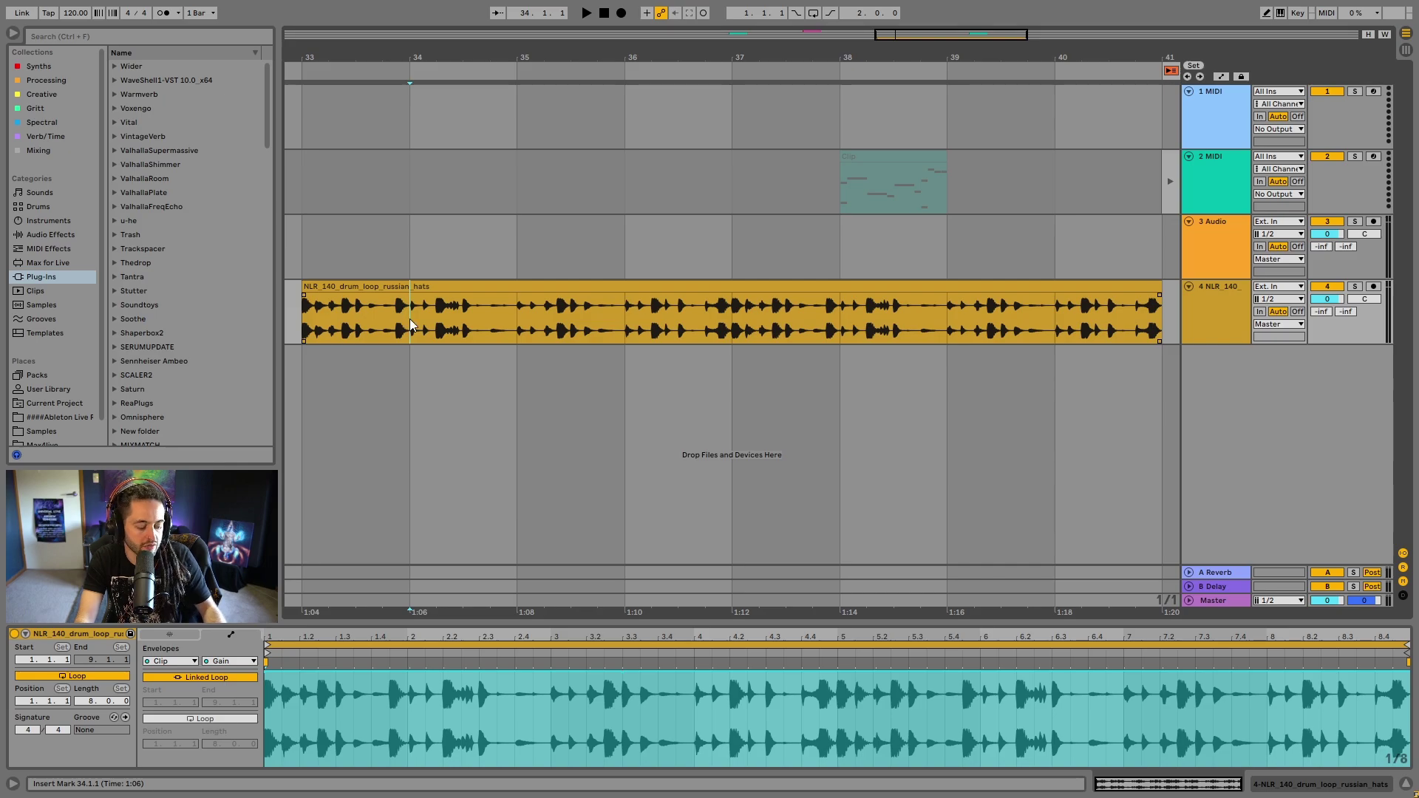
pyautogui.hotkey('ctrl', 'e')
pyautogui.click(515, 325)
pyautogui.hotkey('ctrl', 'e')
pyautogui.click(629, 319)
pyautogui.hotkey('ctrl', 'e')
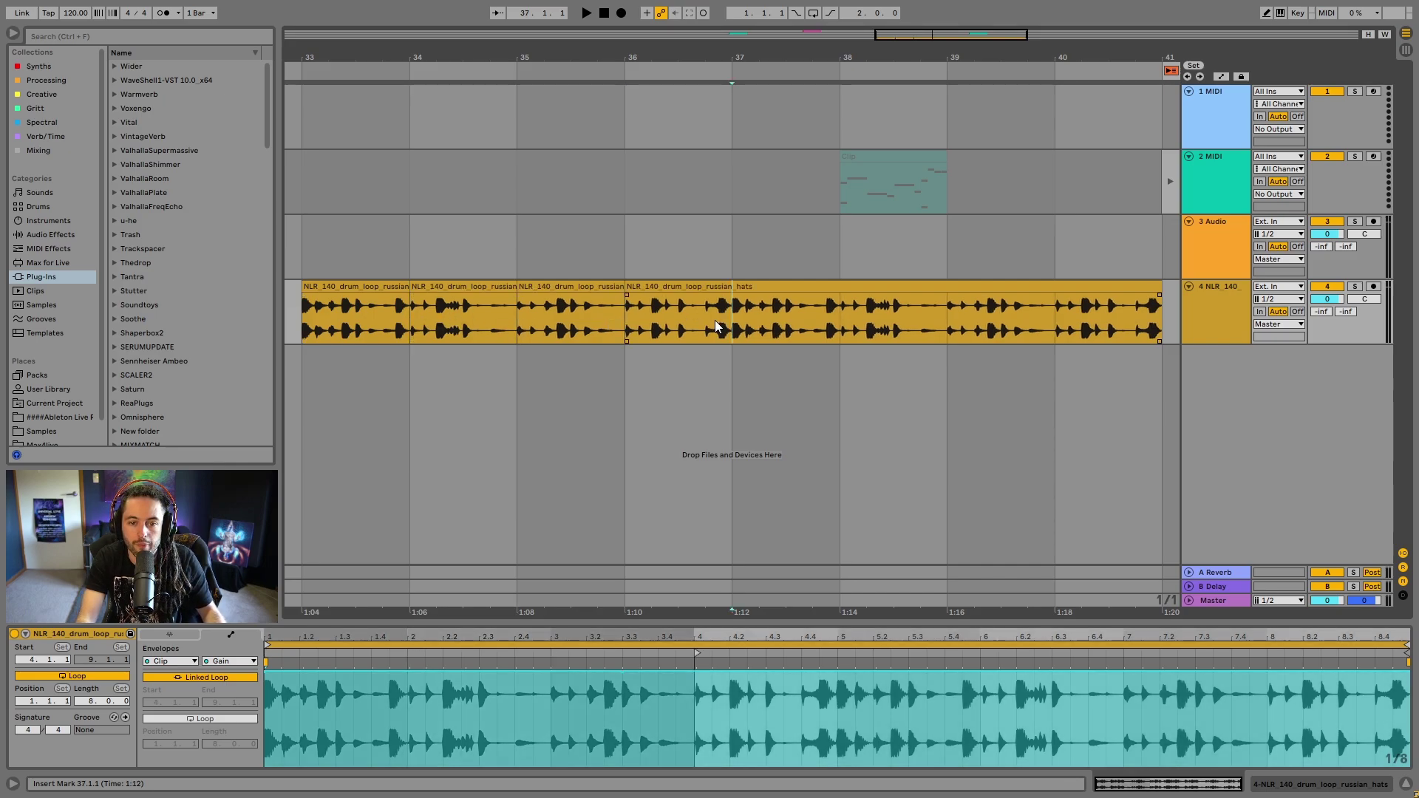
pyautogui.click(716, 321)
pyautogui.hotkey('ctrl', 'e')
pyautogui.click(857, 324)
pyautogui.hotkey('ctrl', 'e')
# Move the drum loop segments starting at bars 38 and 37 one bar later each
pyautogui.click(891, 289)
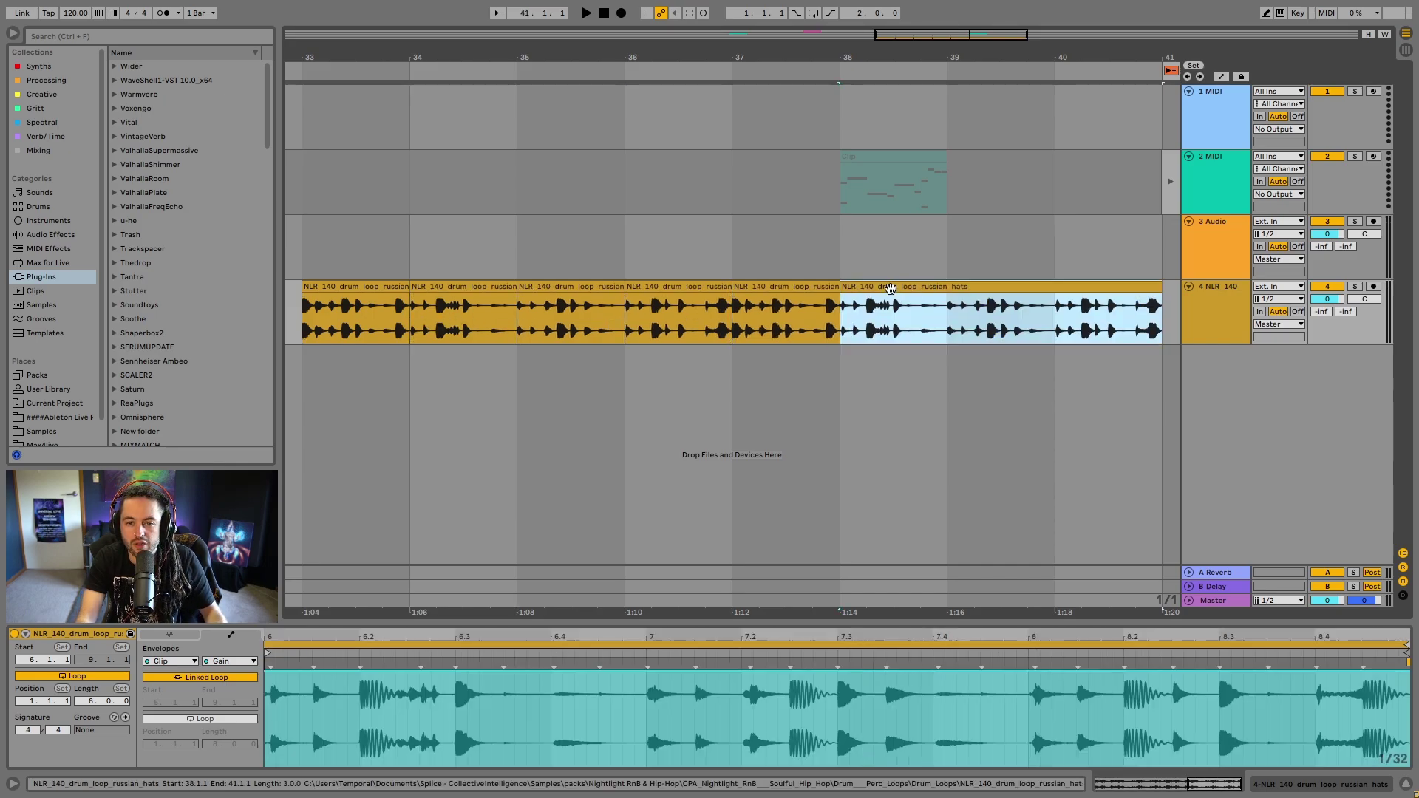
pyautogui.press('Right')
pyautogui.click(754, 286)
pyautogui.press('Right')
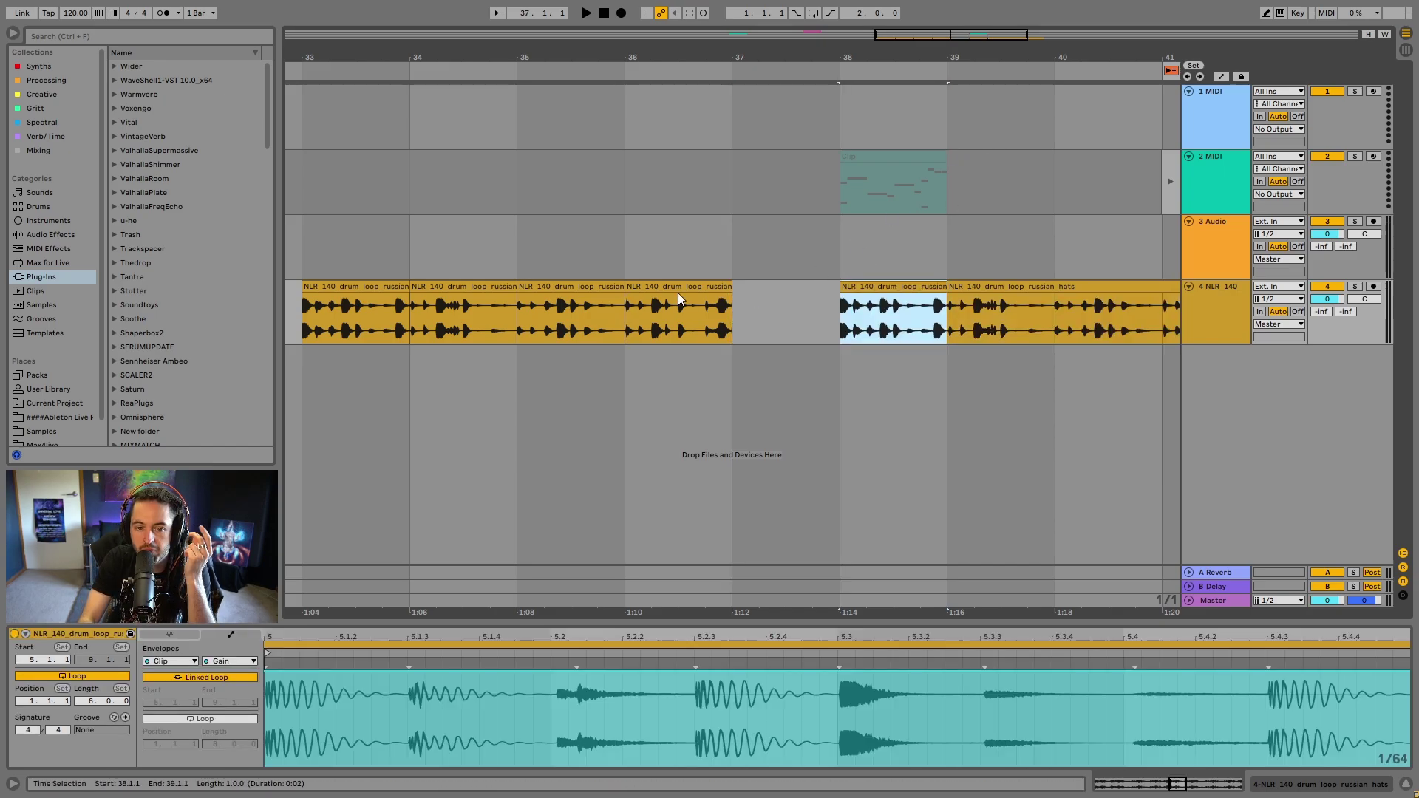
# Add a fade-in and a fade-out to the bar 36 segment, meeting around the segment's middle
pyautogui.moveTo(630, 297); pyautogui.dragTo(741, 295)
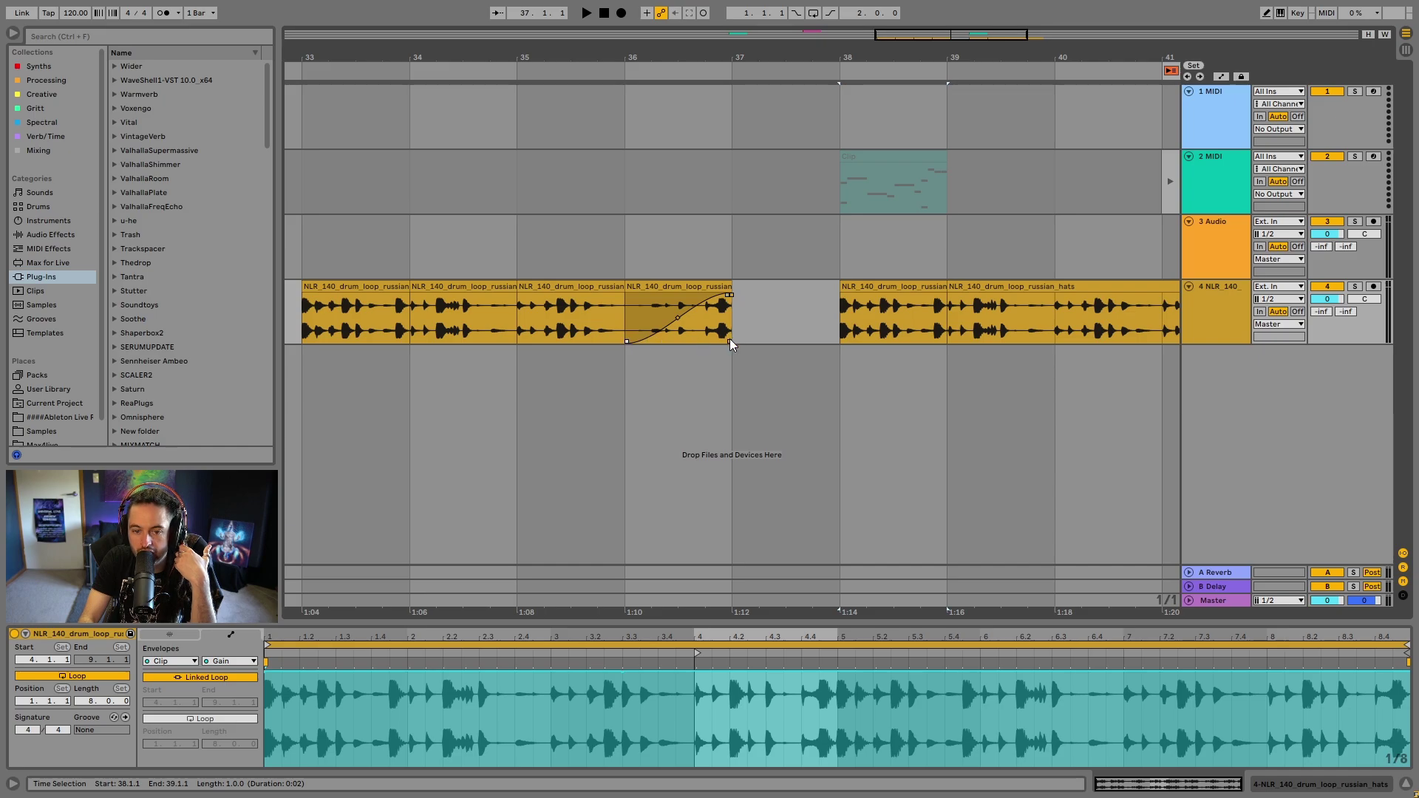
pyautogui.moveTo(729, 295); pyautogui.dragTo(689, 300)
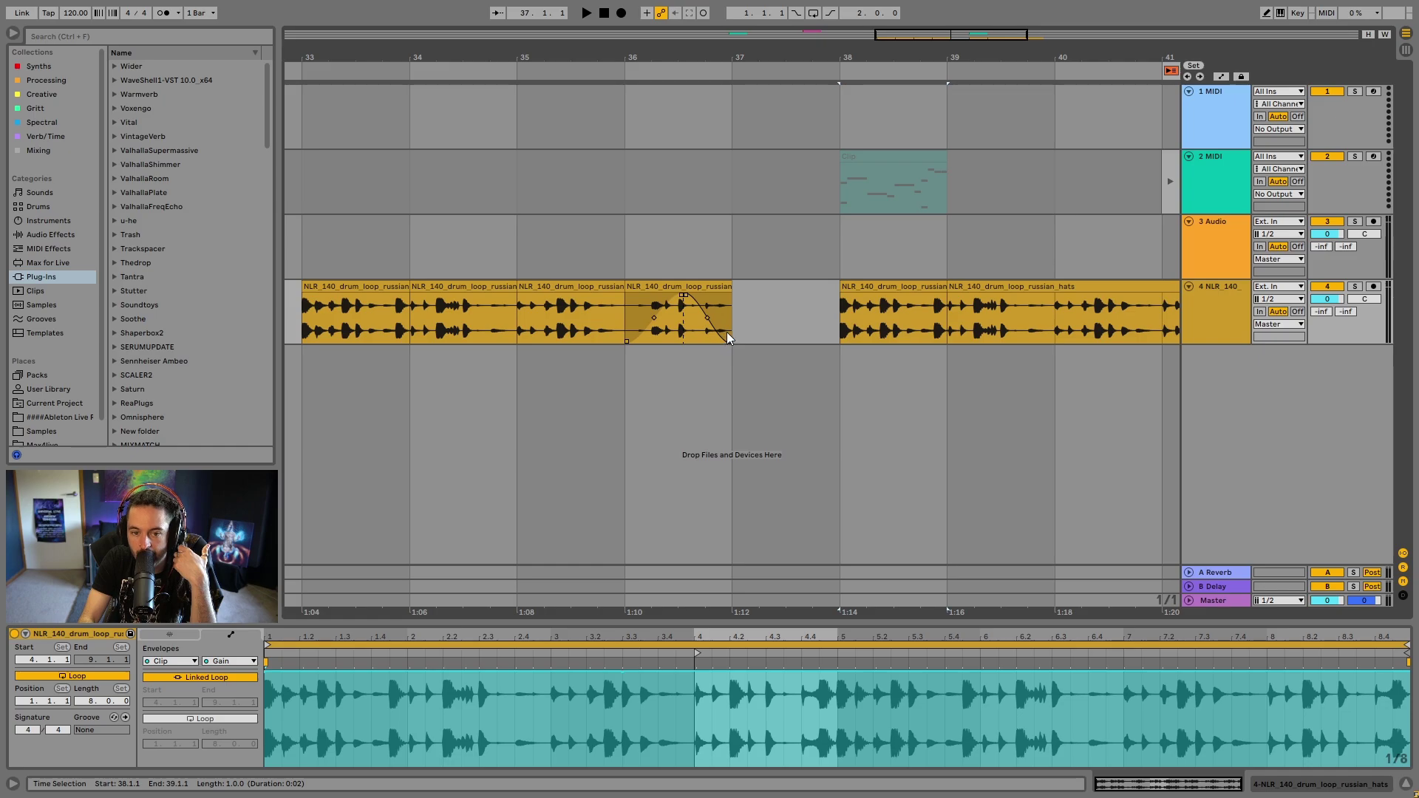
# Set the arrangement grid to 1/32 and trim the faded bar 36 segment's start about one grid step later
pyautogui.rightClick(782, 319)
pyautogui.click(921, 587)
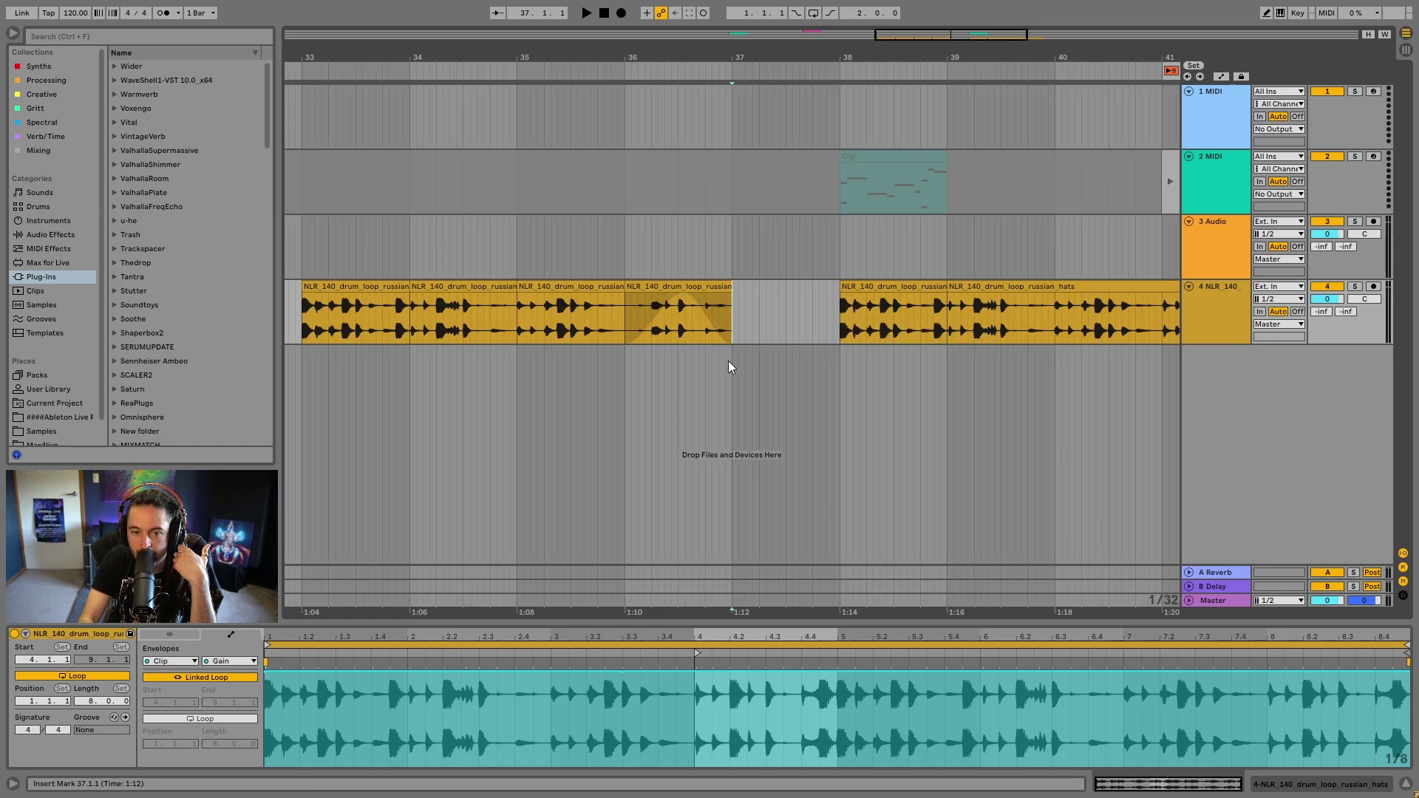
pyautogui.moveTo(727, 340)
pyautogui.mouseDown()
pyautogui.moveTo(677, 339)
pyautogui.moveTo(808, 344)
pyautogui.moveTo(731, 336)
pyautogui.moveTo(788, 339)
pyautogui.moveTo(735, 351)
pyautogui.mouseUp()
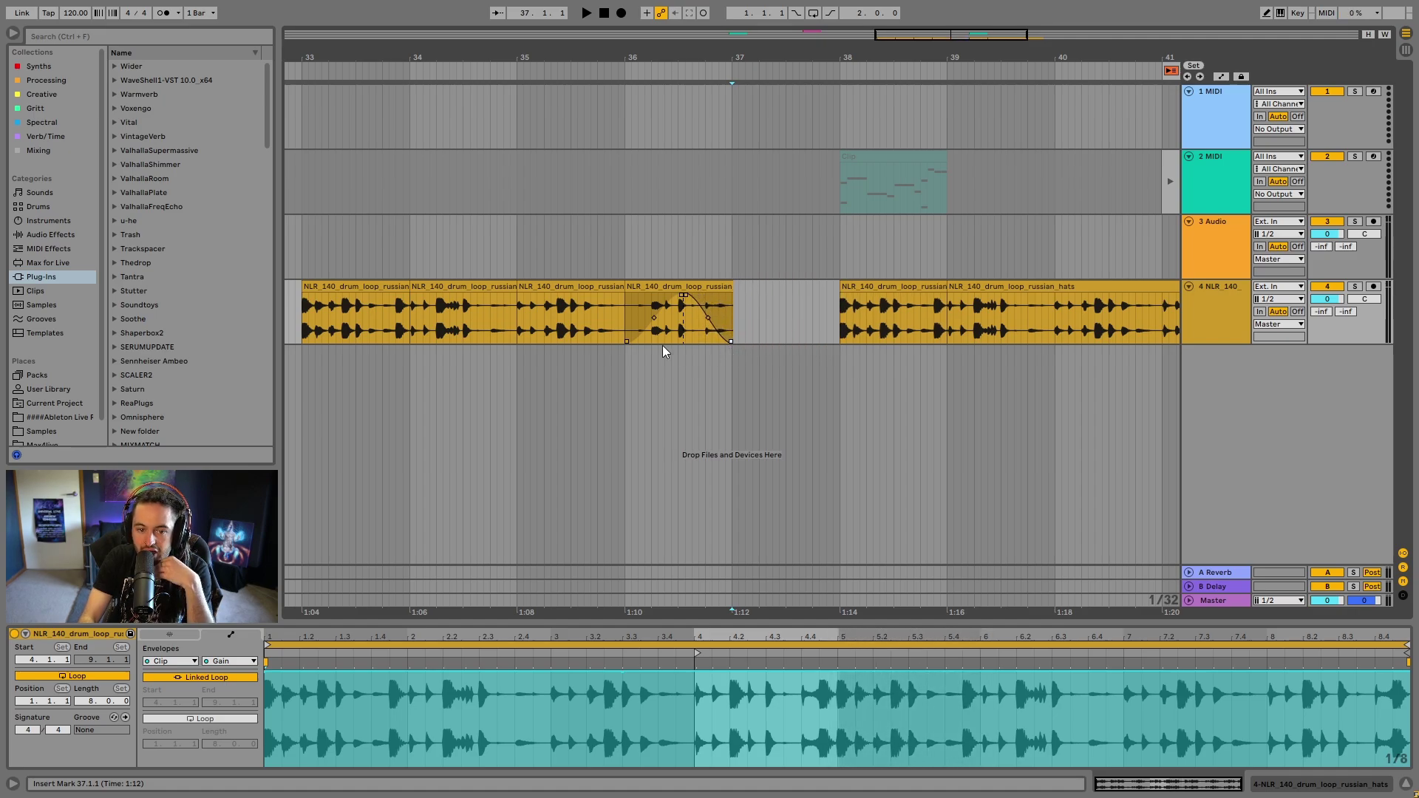
pyautogui.moveTo(628, 340)
pyautogui.mouseDown()
pyautogui.moveTo(661, 339)
pyautogui.moveTo(630, 342)
pyautogui.mouseUp()
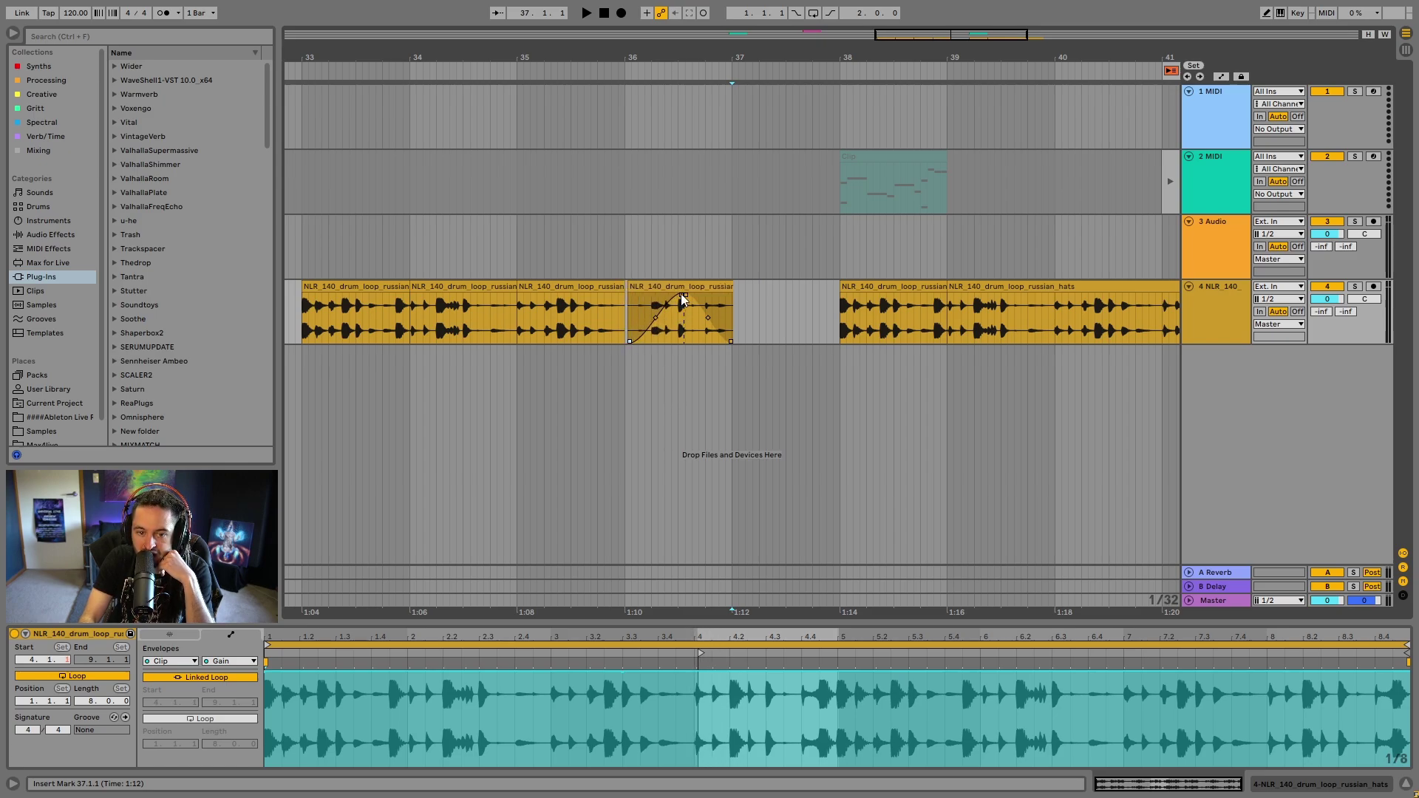
# Crossfade the bar 35 segment into the bar 36 segment across most of both bars, moving their boundary to just before bar 37
pyautogui.click(624, 286)
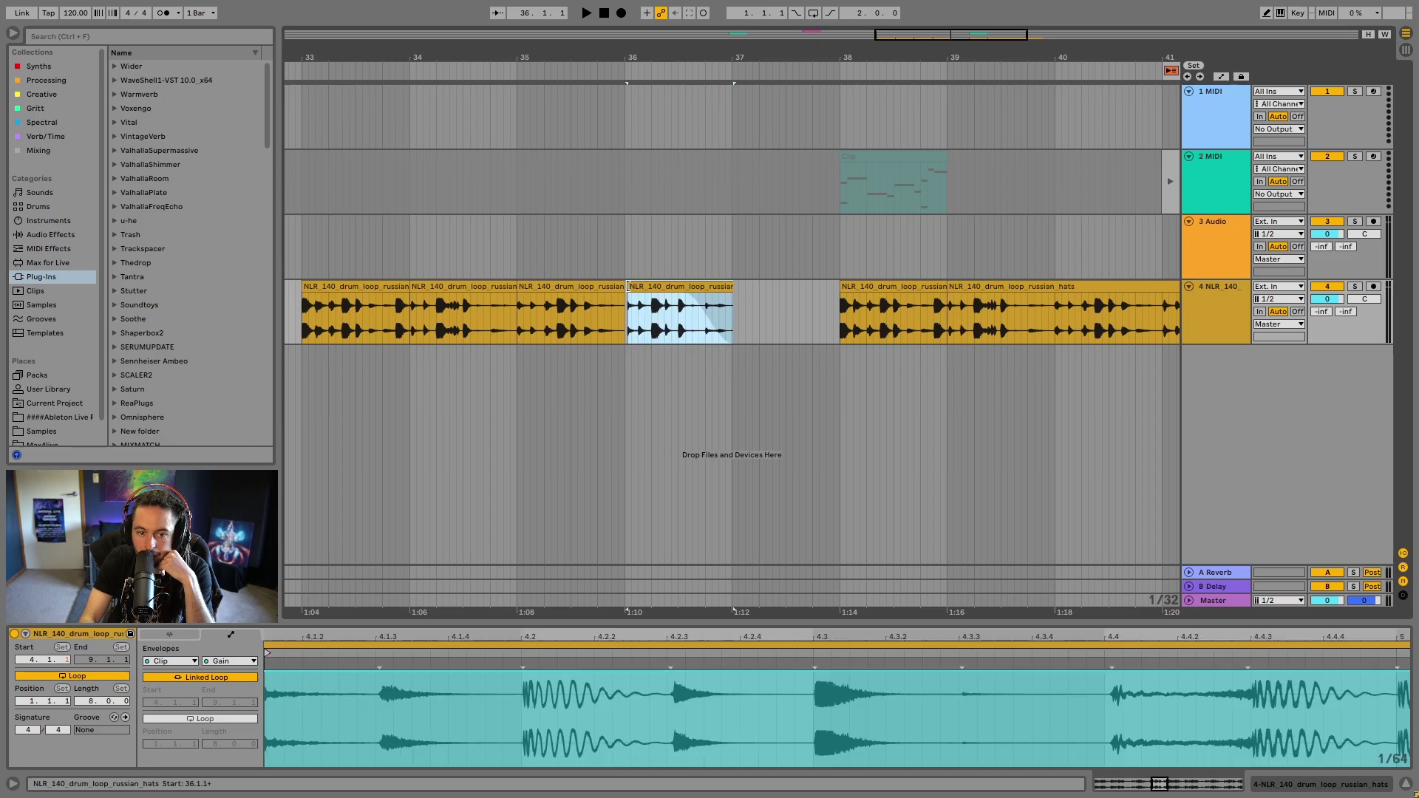
pyautogui.moveTo(628, 297); pyautogui.dragTo(725, 308)
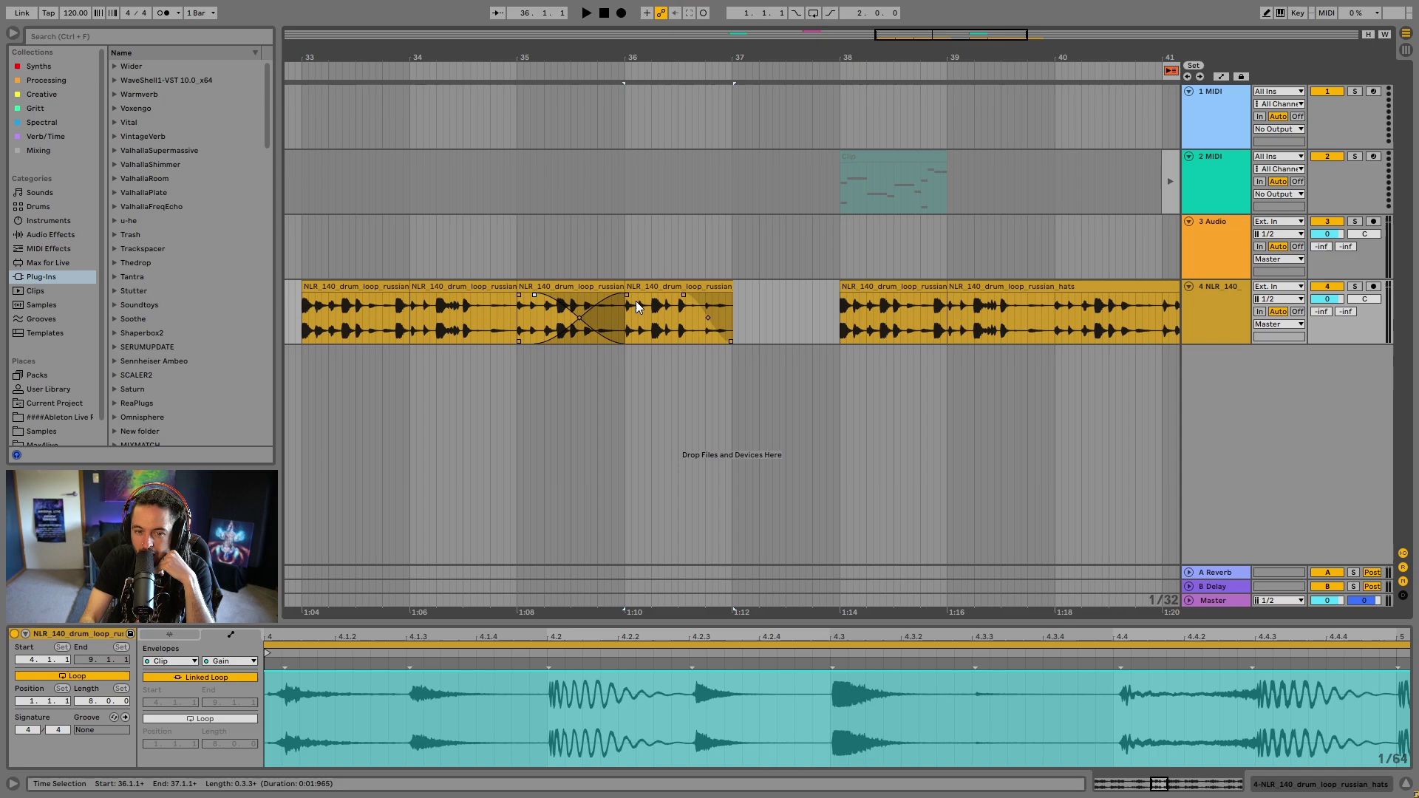
pyautogui.click(644, 300)
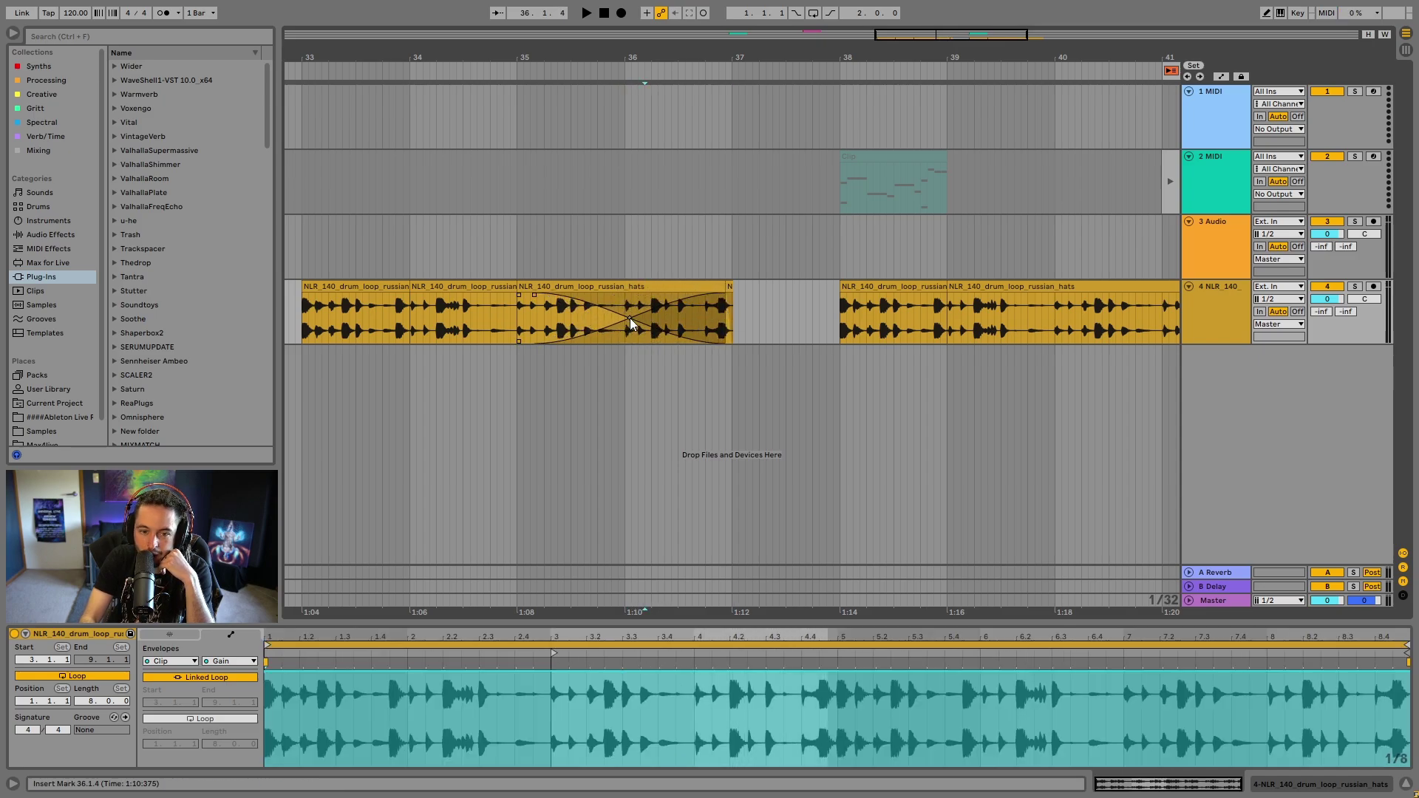
pyautogui.moveTo(630, 318); pyautogui.dragTo(499, 299)
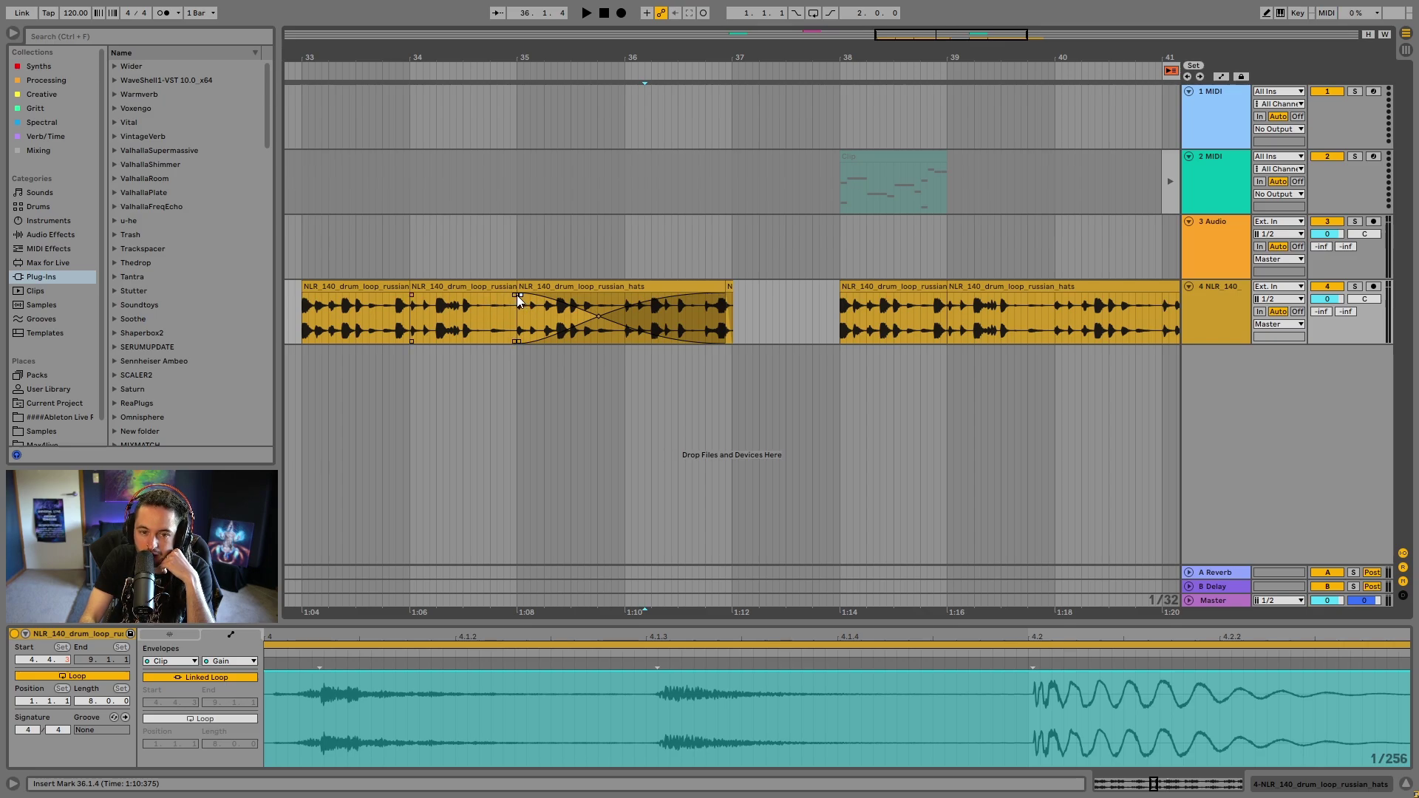
# Add a fade-out to the bar 34 segment and extend its end late into bar 35, crossfading it with the following segment
pyautogui.moveTo(517, 295); pyautogui.dragTo(469, 297)
pyautogui.click(519, 296)
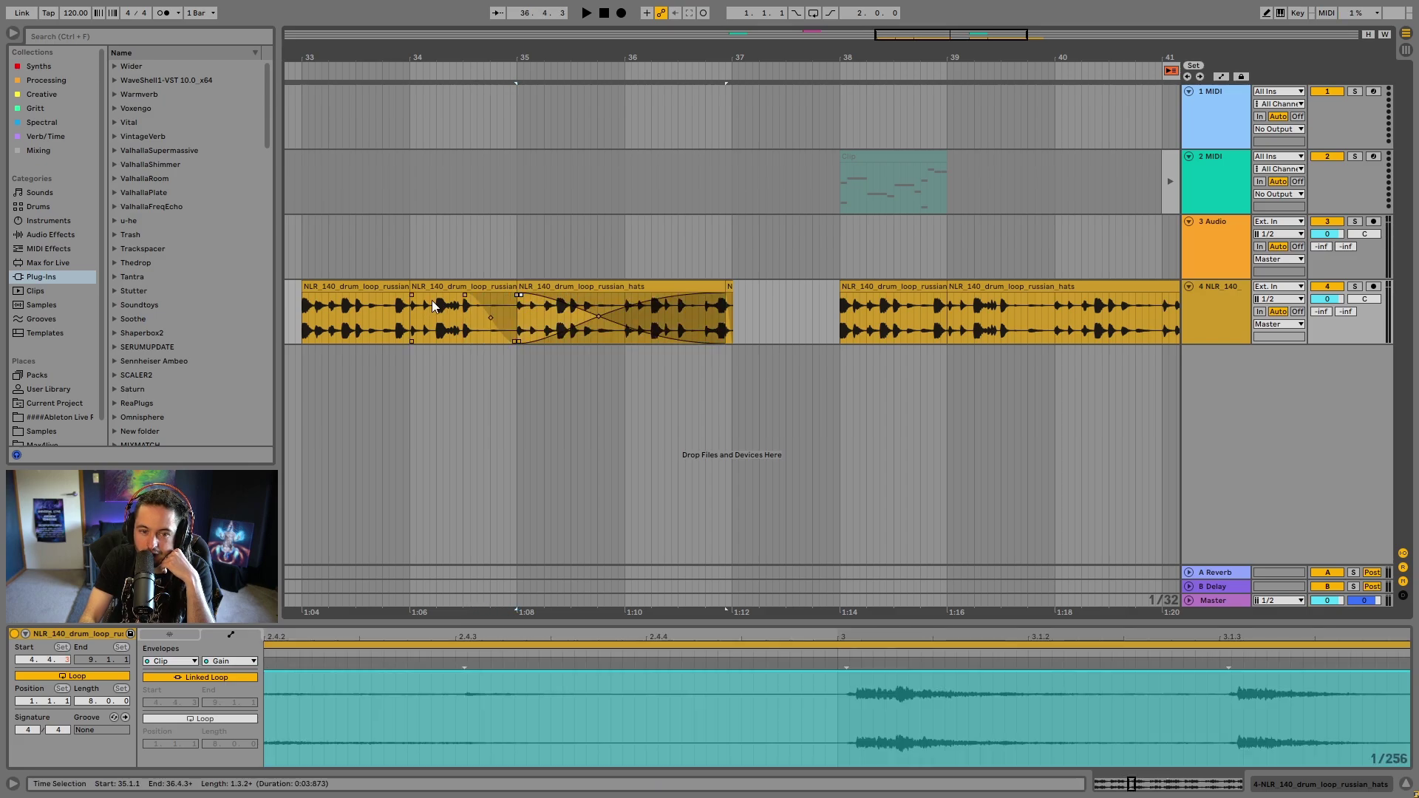
pyautogui.moveTo(463, 296); pyautogui.dragTo(614, 303)
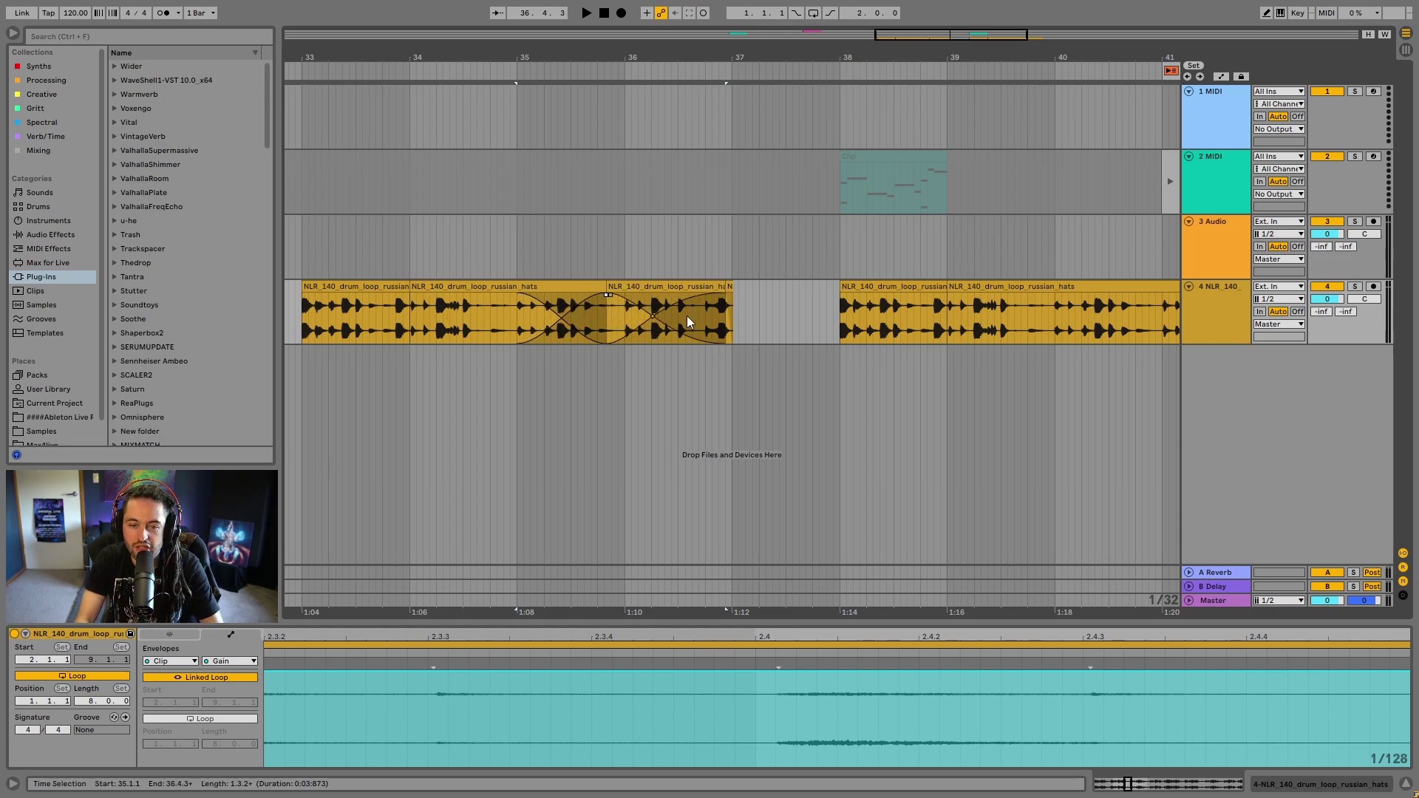
# Split the drum loop segments near the middle of bar 33 and at 34.3.3
pyautogui.click(337, 321)
pyautogui.hotkey('ctrl', 'e')
pyautogui.click(475, 308)
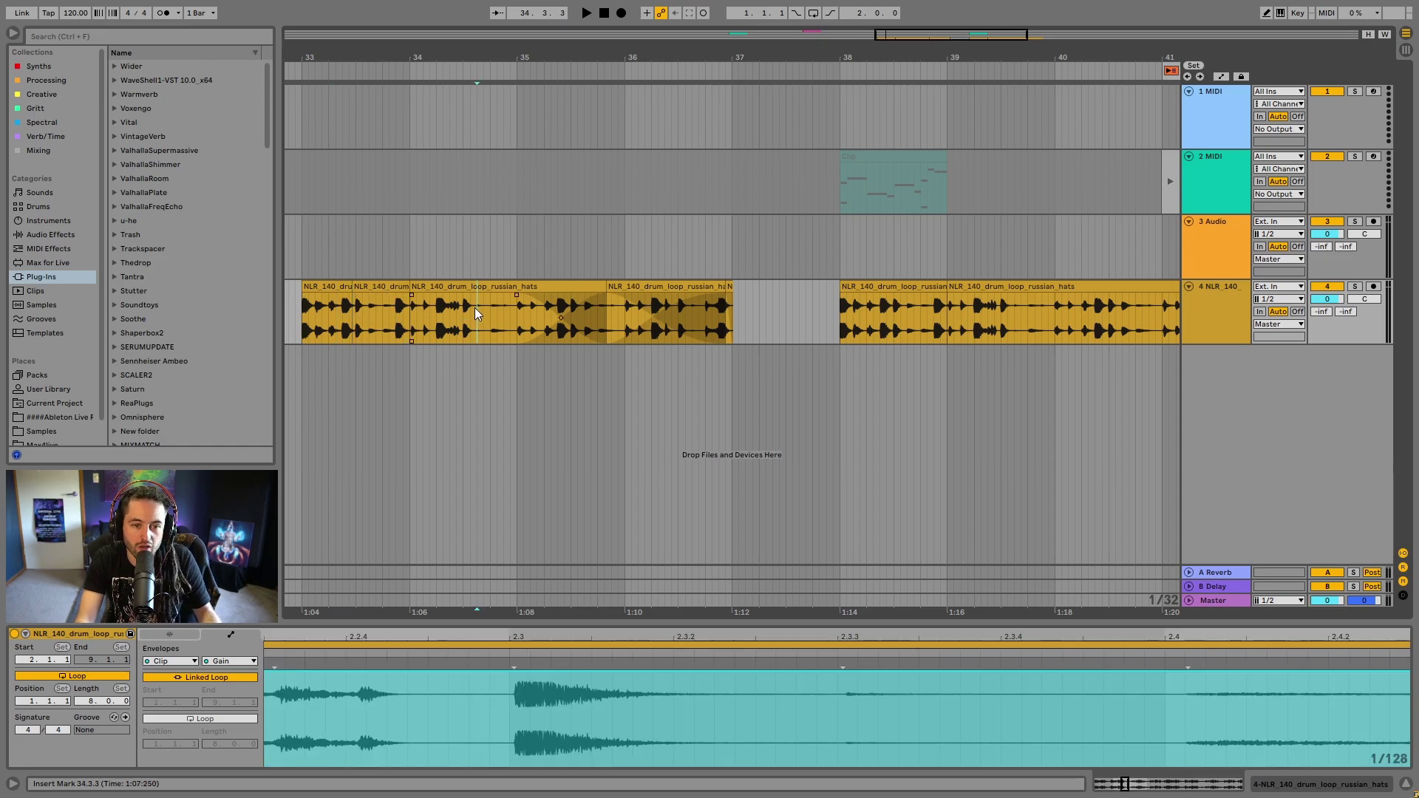
pyautogui.hotkey('ctrl', 'e')
# Duplicate the faded segment starting at 34.3.3 twice in a row, and paste another copy at bar 39
pyautogui.click(488, 285)
pyautogui.hotkey('ctrl', 'd')
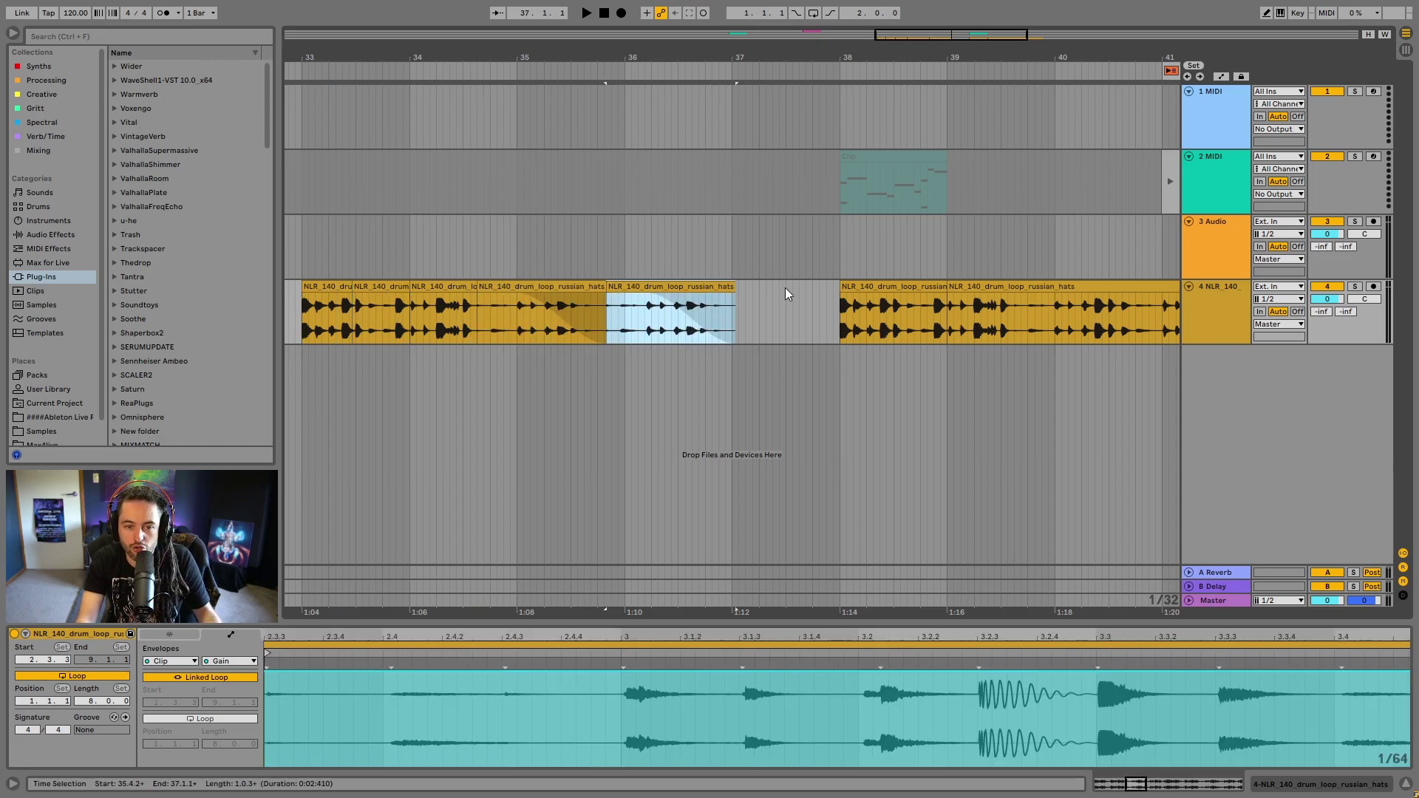
pyautogui.hotkey('ctrl', 'd')
pyautogui.click(948, 328)
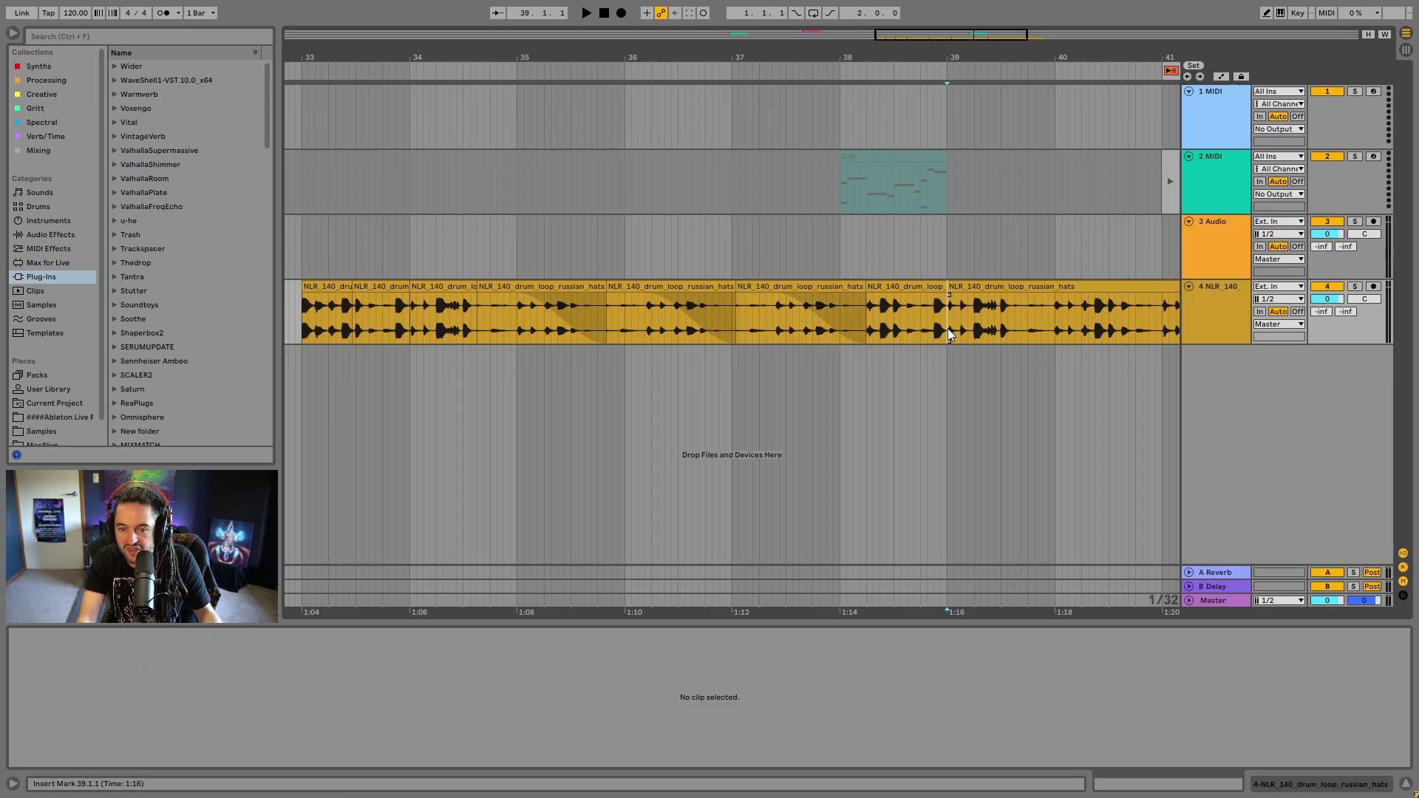
pyautogui.hotkey('ctrl', 'v')
# Extend the start of the last drum loop segment back to 26.2.4, covering all the earlier segments on the fourth track
pyautogui.moveTo(1058, 59); pyautogui.dragTo(968, 39)
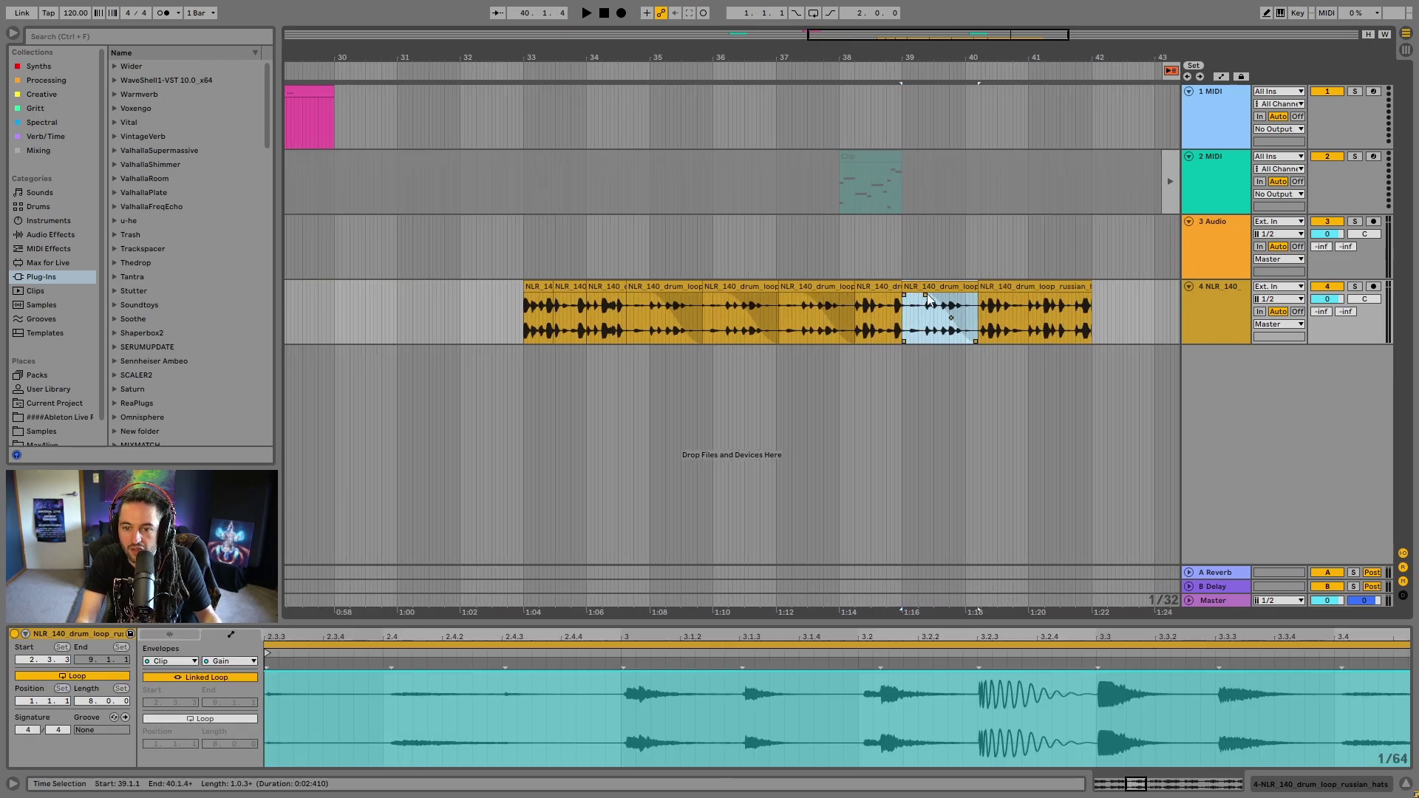
pyautogui.moveTo(978, 287); pyautogui.dragTo(0, 282)
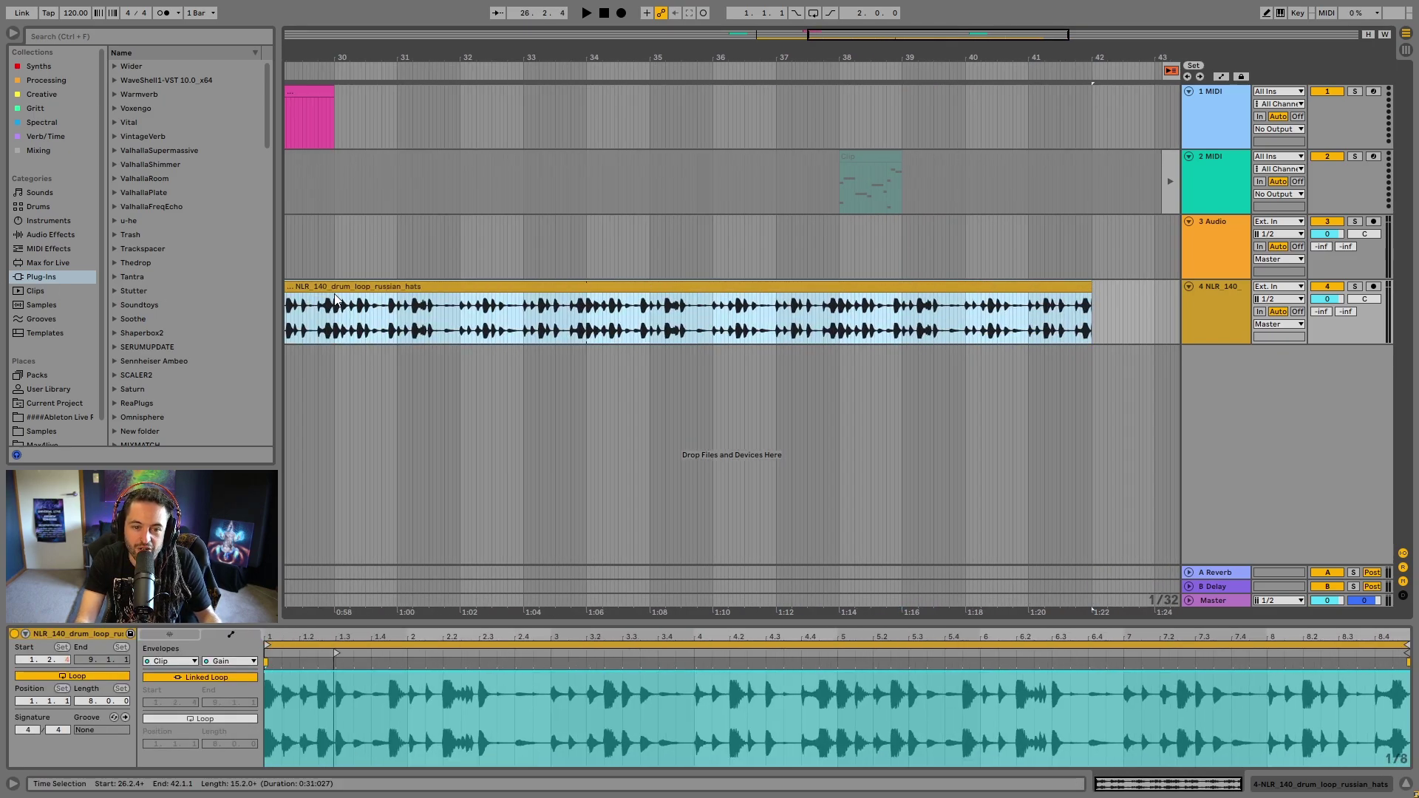